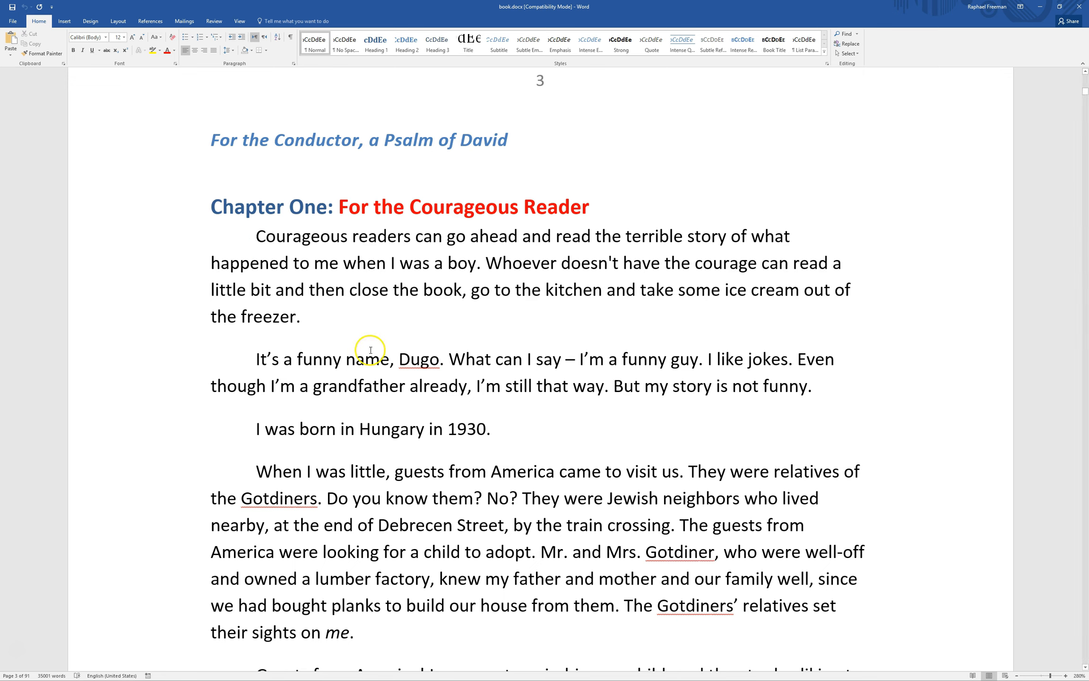
Scroll from Chapter One down to page 6, where 'Chapter Two: Golda & Meir' begins
{"action": "scroll", "coordinate": [309, 323], "scroll_direction": "down", "scroll_amount": 5}
{"action": "scroll", "coordinate": [671, 352], "scroll_direction": "down", "scroll_amount": 5}
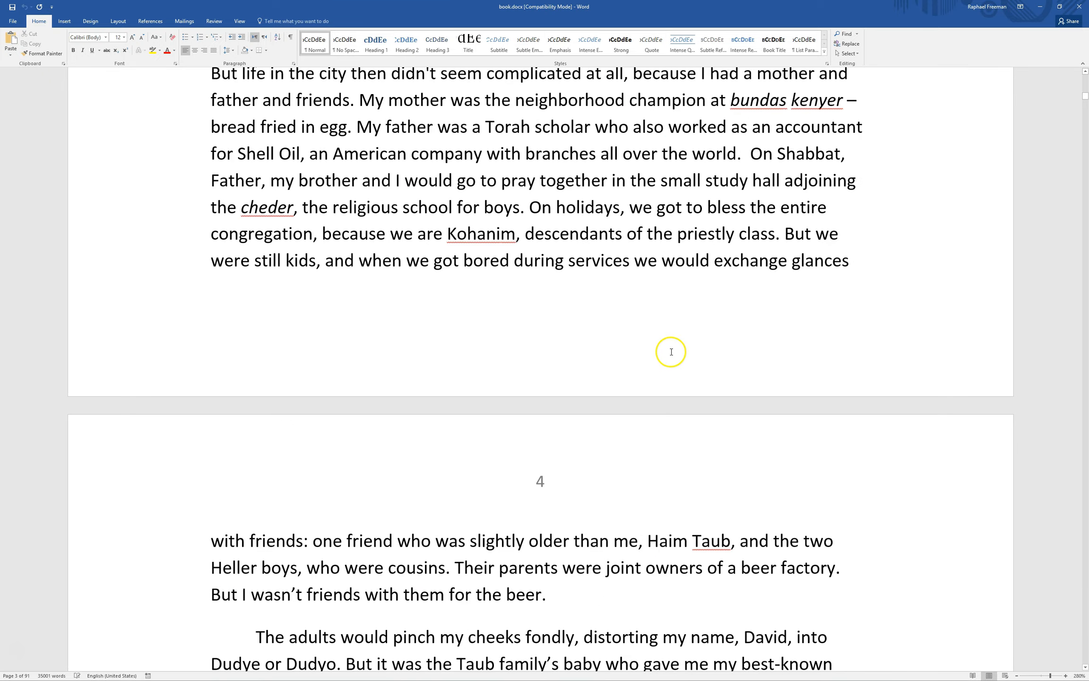
{"action": "scroll", "coordinate": [632, 338], "scroll_direction": "down", "scroll_amount": 5}
{"action": "scroll", "coordinate": [589, 332], "scroll_direction": "down", "scroll_amount": 15}
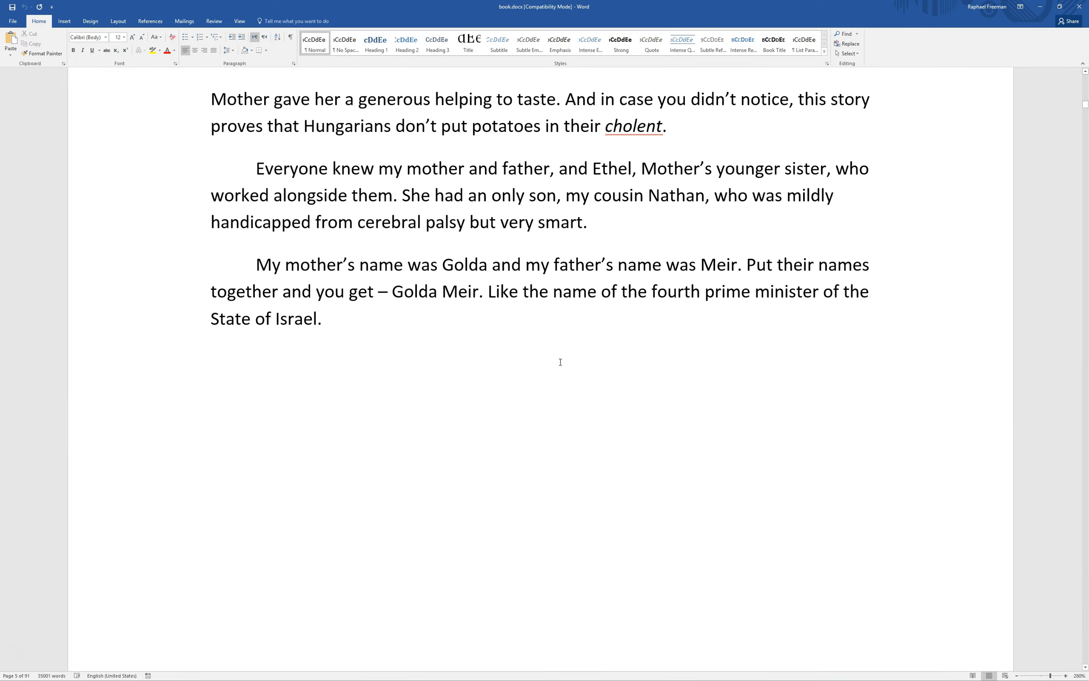
{"action": "scroll", "coordinate": [560, 362], "scroll_direction": "down", "scroll_amount": 15}
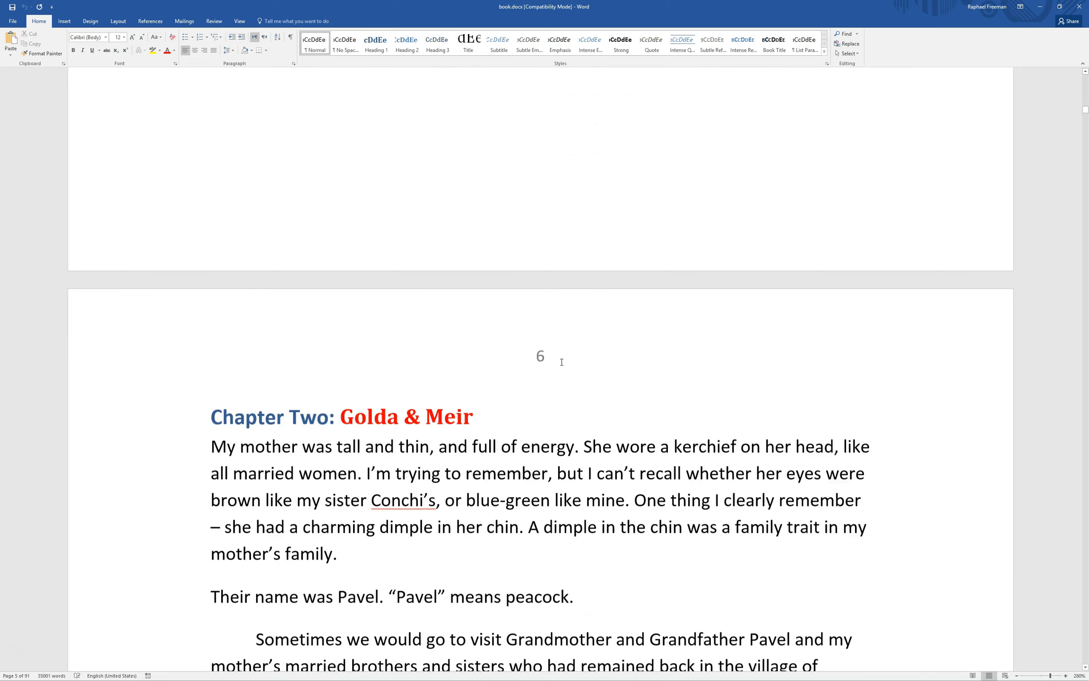
{"action": "left_click", "coordinate": [403, 341]}
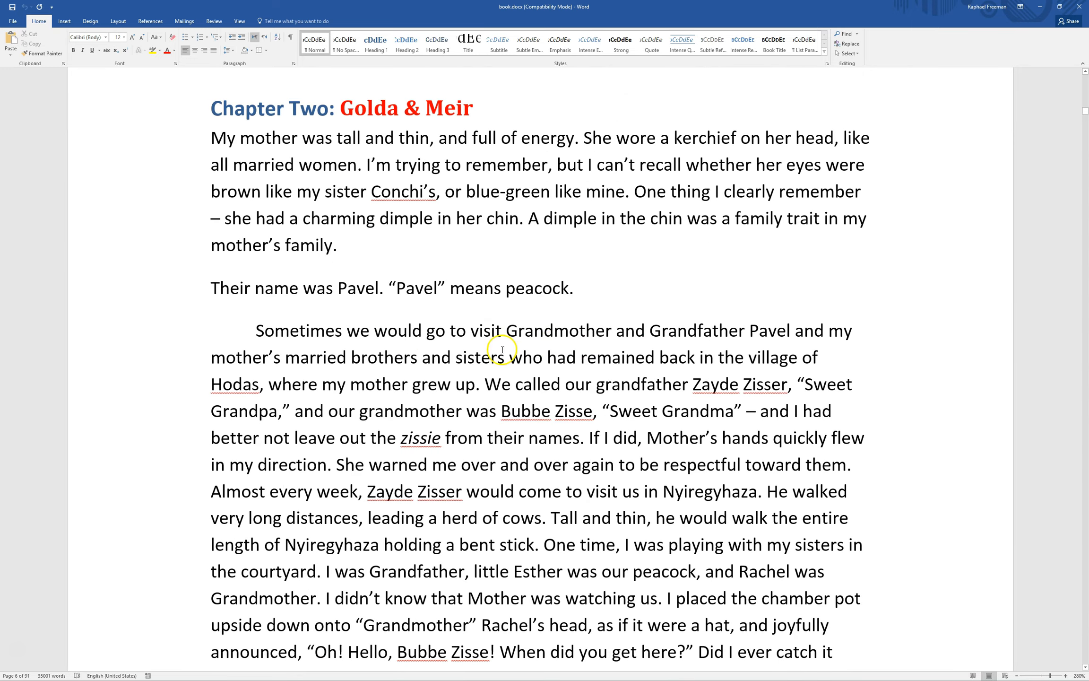
{"action": "scroll", "coordinate": [504, 351], "scroll_direction": "down", "scroll_amount": 6}
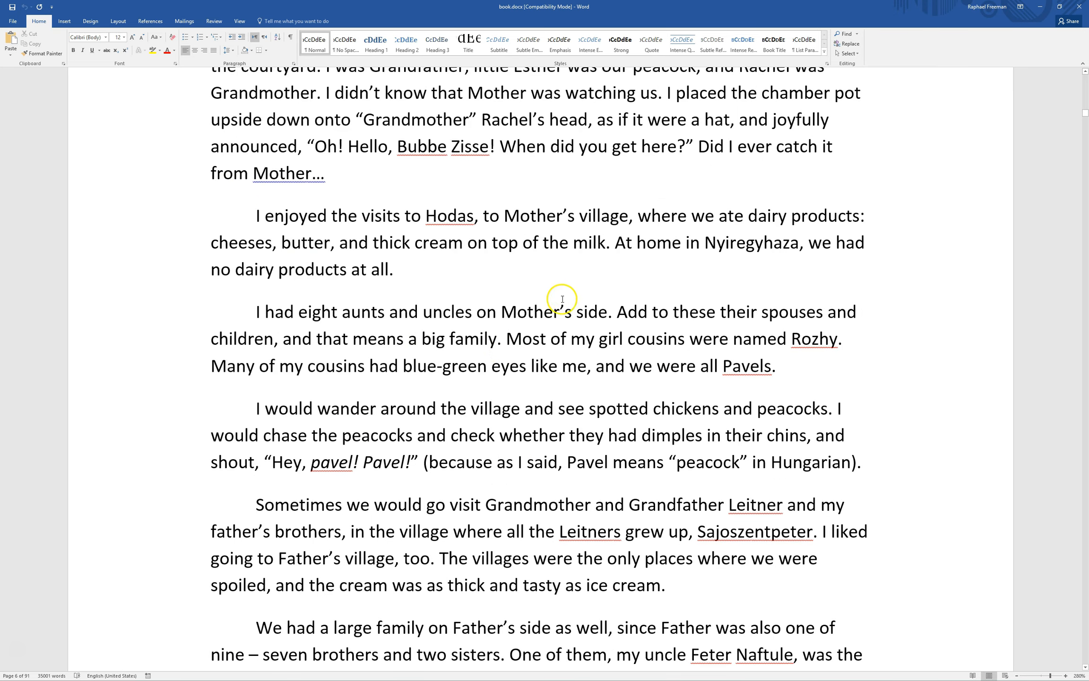
{"action": "scroll", "coordinate": [511, 322], "scroll_direction": "up", "scroll_amount": 5}
{"action": "scroll", "coordinate": [498, 323], "scroll_direction": "up", "scroll_amount": 6}
{"action": "scroll", "coordinate": [499, 315], "scroll_direction": "down", "scroll_amount": 4}
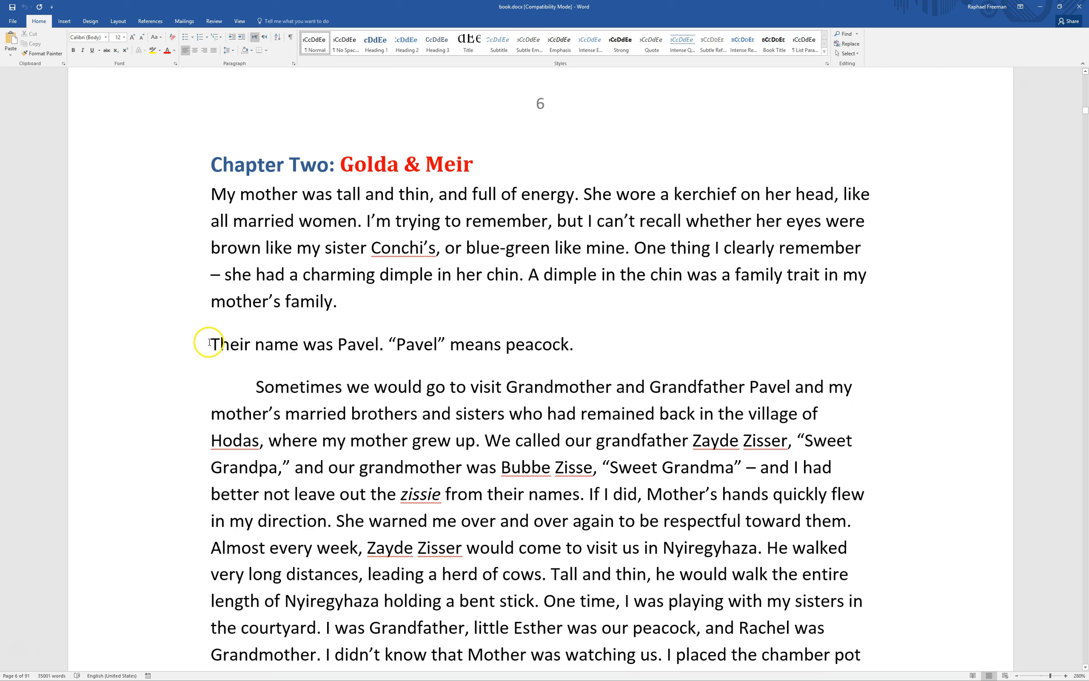
{"action": "left_click_drag", "start_coordinate": [209, 343], "coordinate": [584, 344]}
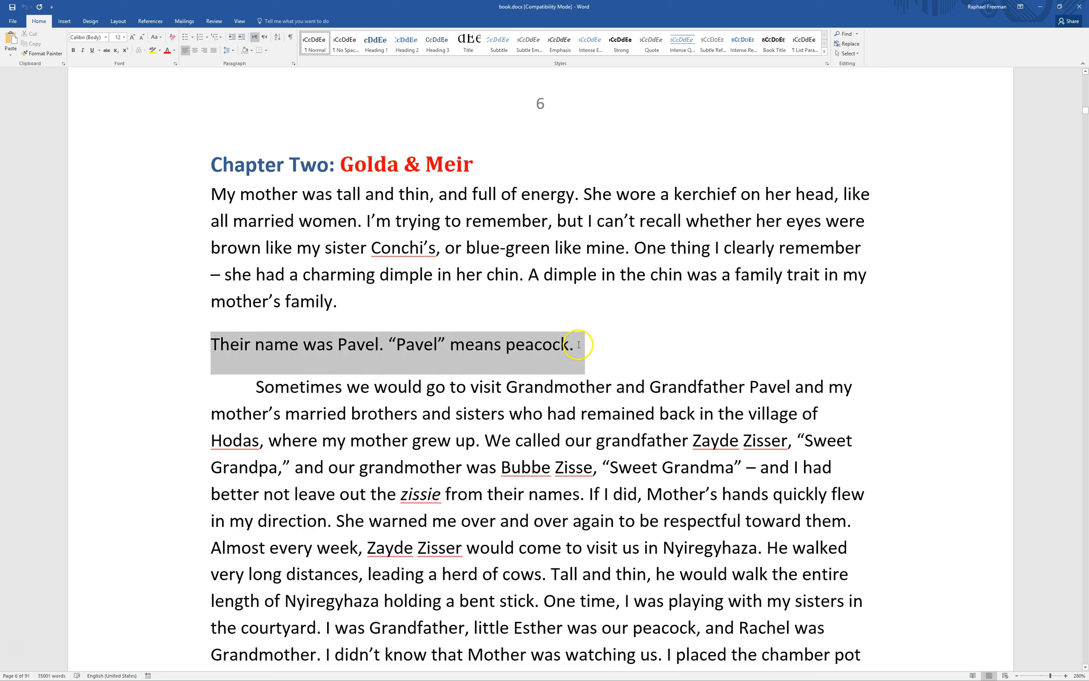
{"action": "left_click", "coordinate": [296, 343]}
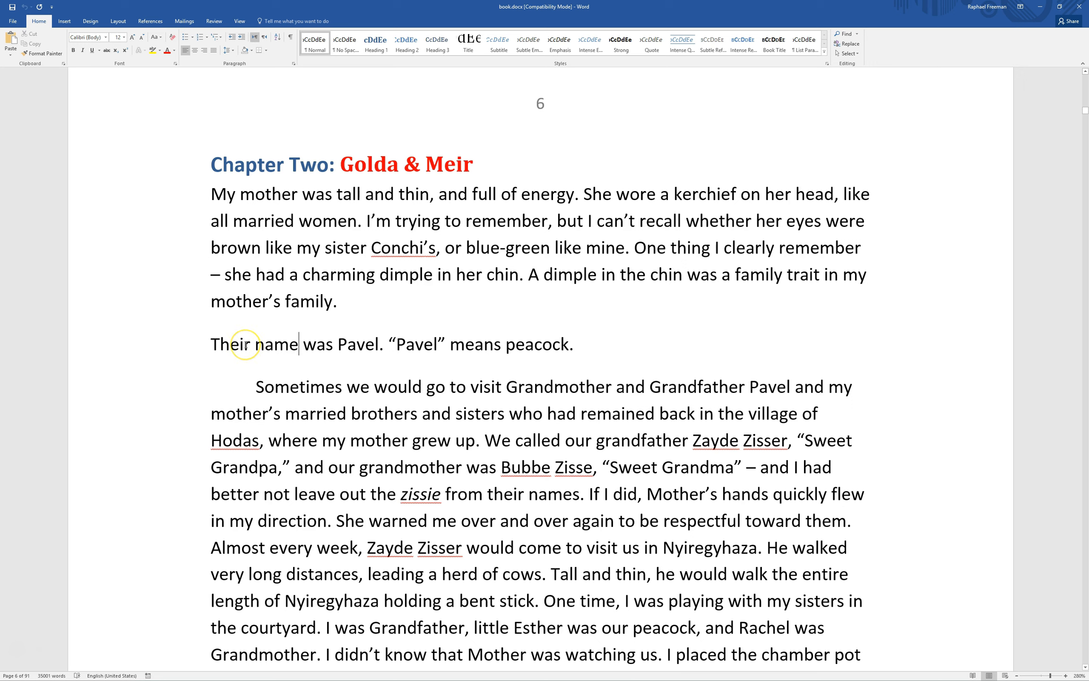
{"action": "left_click_drag", "start_coordinate": [239, 384], "coordinate": [616, 387]}
{"action": "left_click", "coordinate": [424, 429]}
{"action": "left_click", "coordinate": [597, 220]}
{"action": "scroll", "coordinate": [591, 352], "scroll_direction": "down", "scroll_amount": 2}
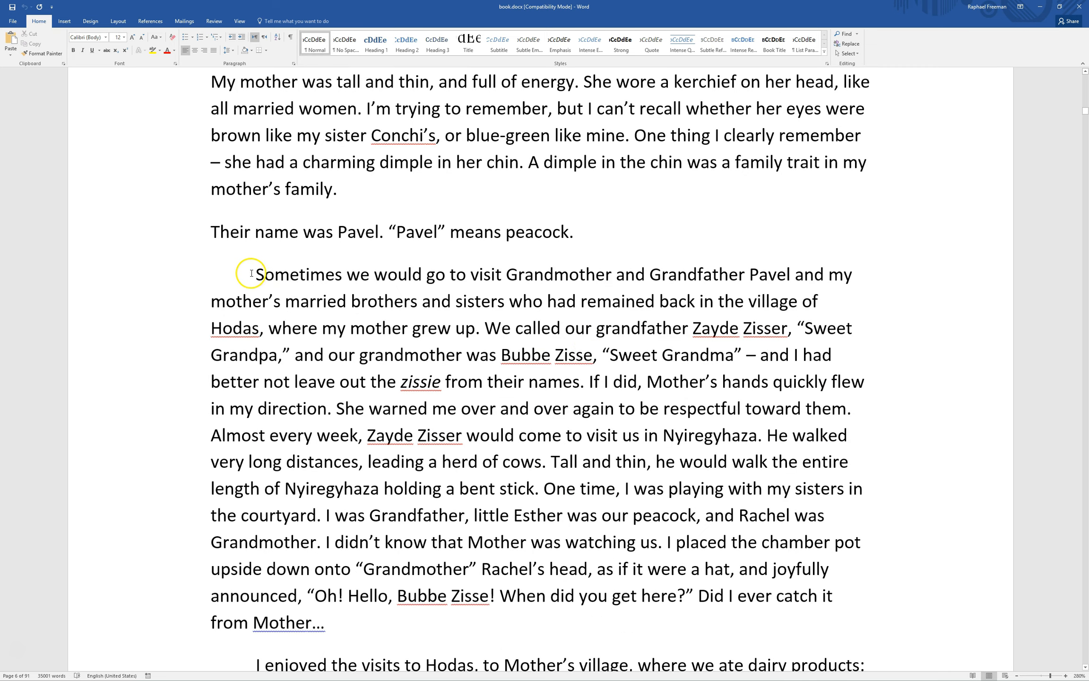
{"action": "left_click_drag", "start_coordinate": [252, 275], "coordinate": [323, 628]}
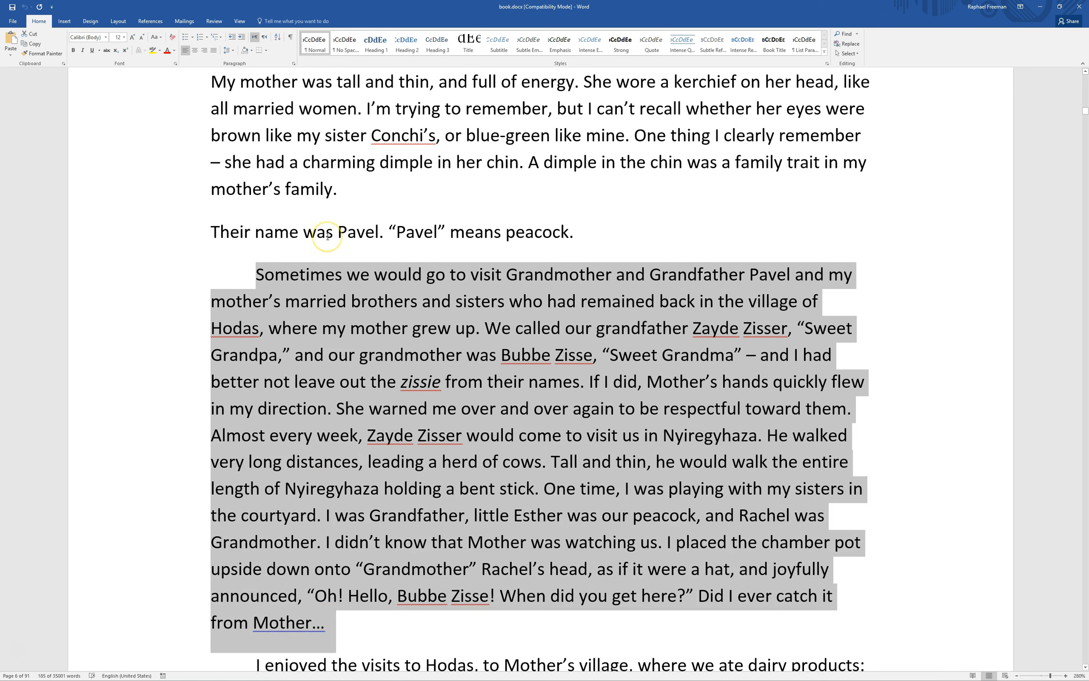
{"action": "left_click", "coordinate": [505, 384]}
{"action": "left_click", "coordinate": [427, 381]}
{"action": "double_click", "coordinate": [427, 381]}
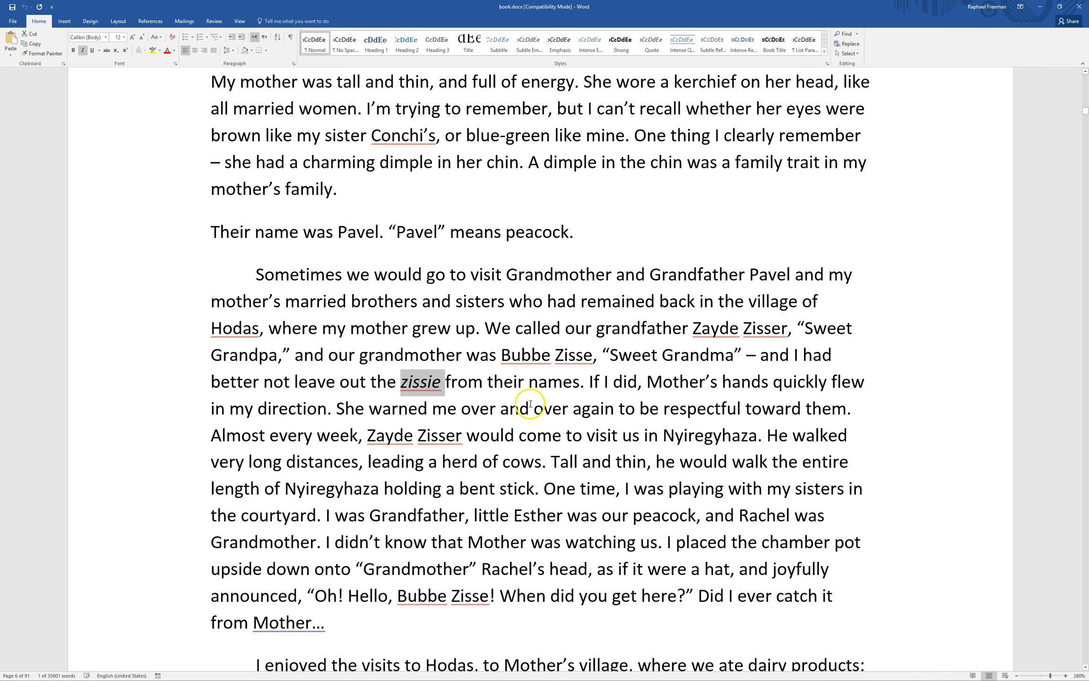
{"action": "left_click_drag", "start_coordinate": [352, 625], "coordinate": [247, 282]}
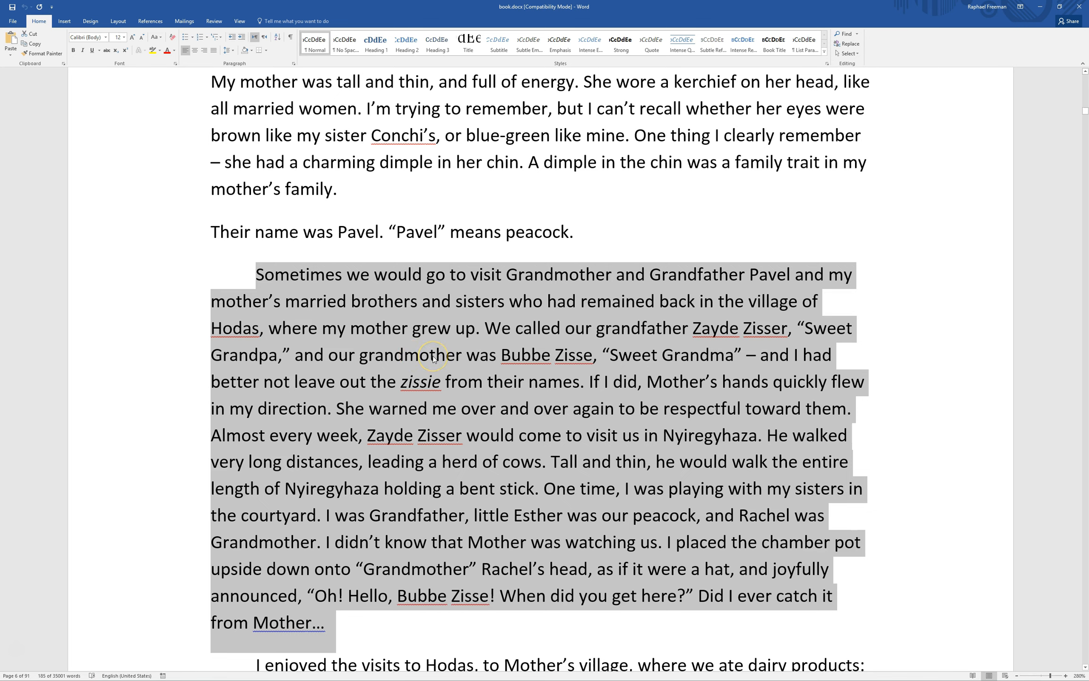
{"action": "left_click", "coordinate": [829, 303]}
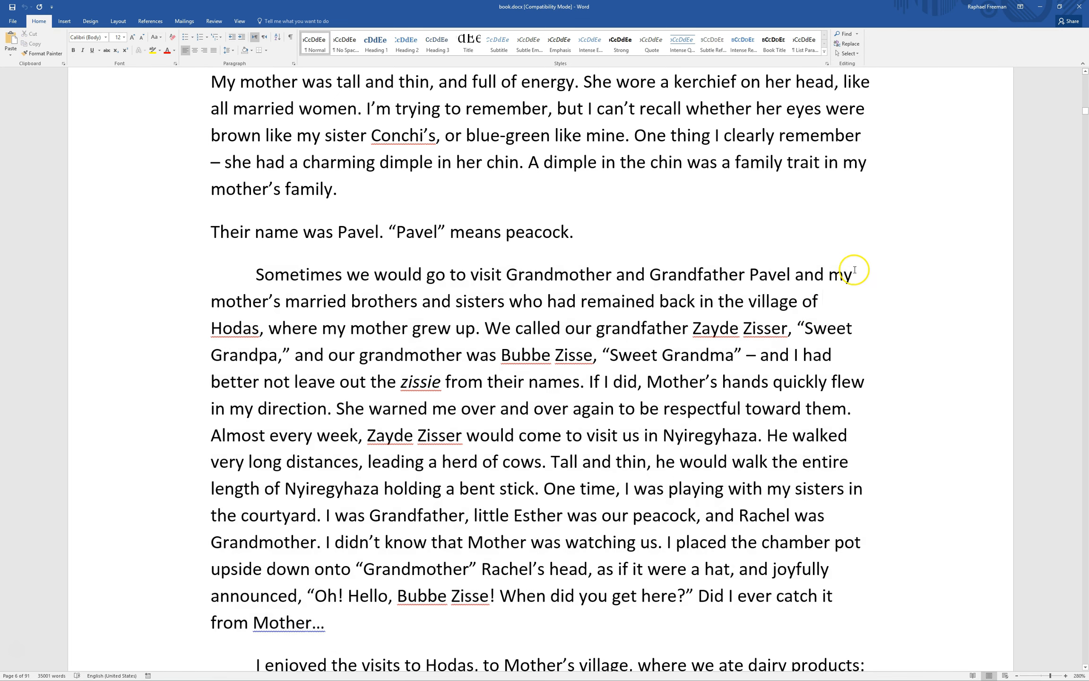
{"action": "left_click", "coordinate": [827, 300]}
{"action": "left_click", "coordinate": [290, 40]}
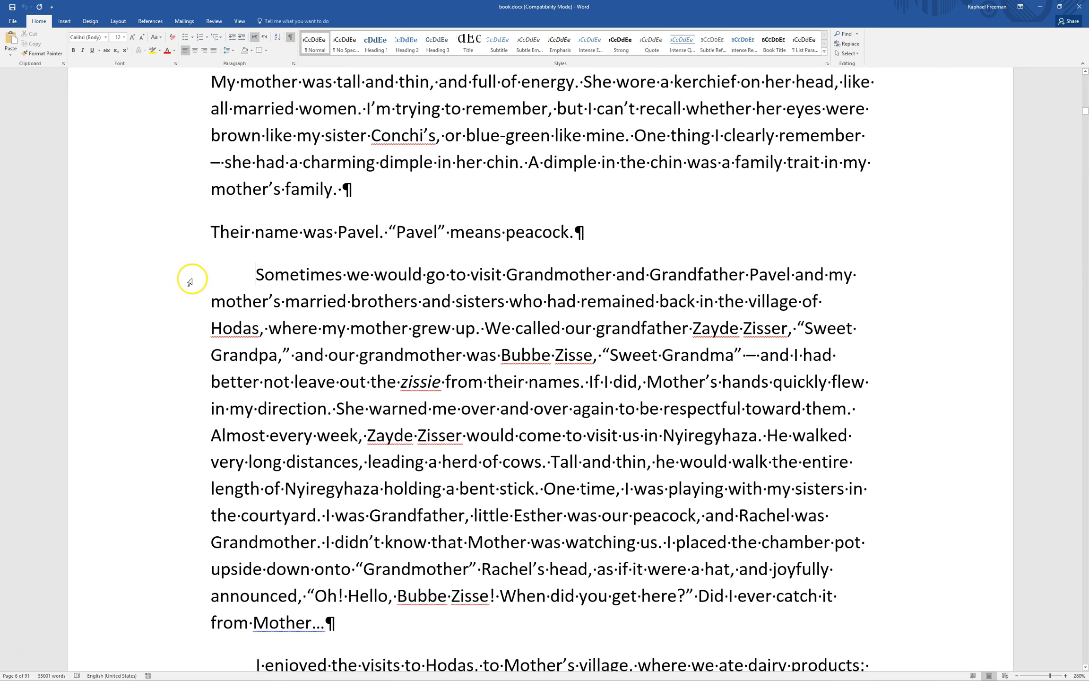
{"action": "left_click", "coordinate": [291, 39]}
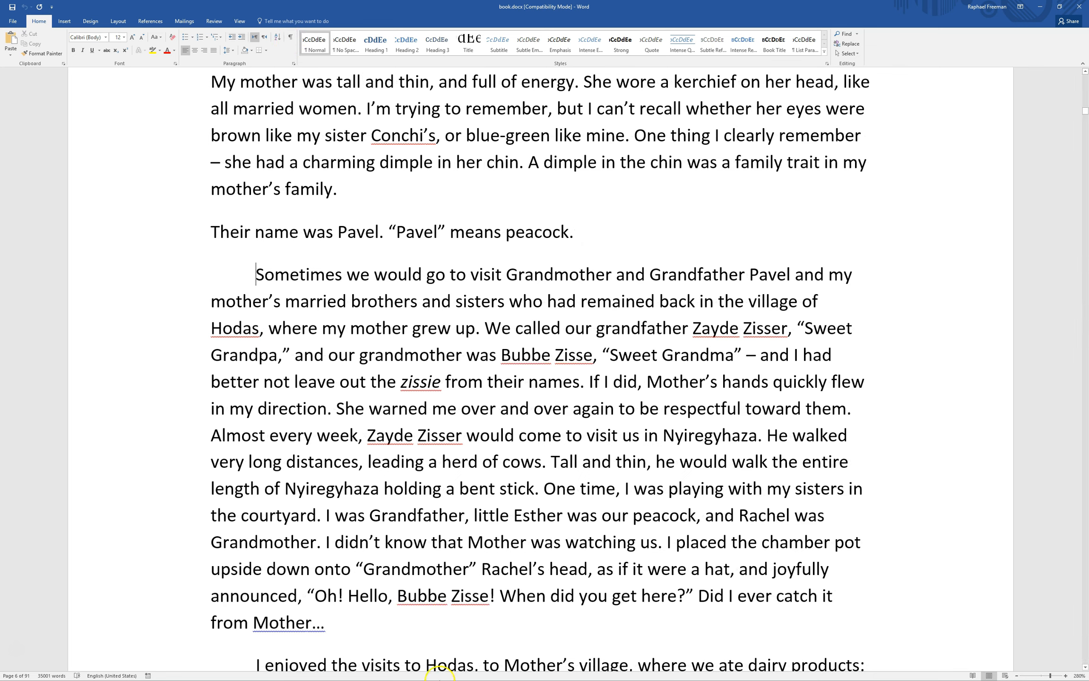
{"action": "left_click_drag", "start_coordinate": [350, 615], "coordinate": [258, 272]}
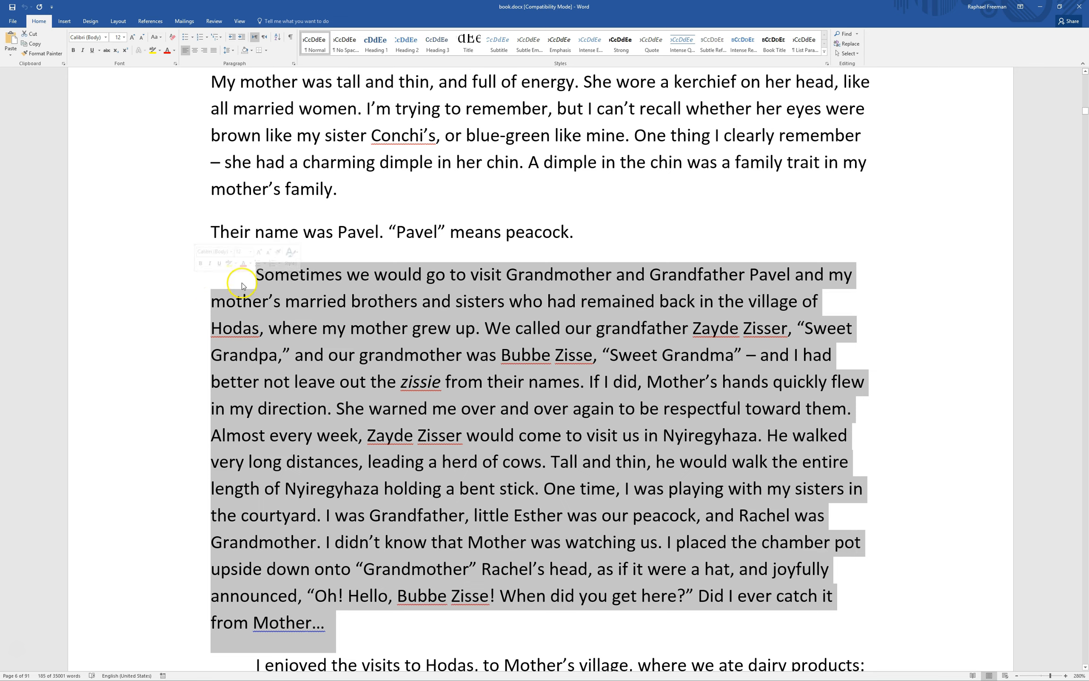
{"action": "left_click", "coordinate": [293, 64]}
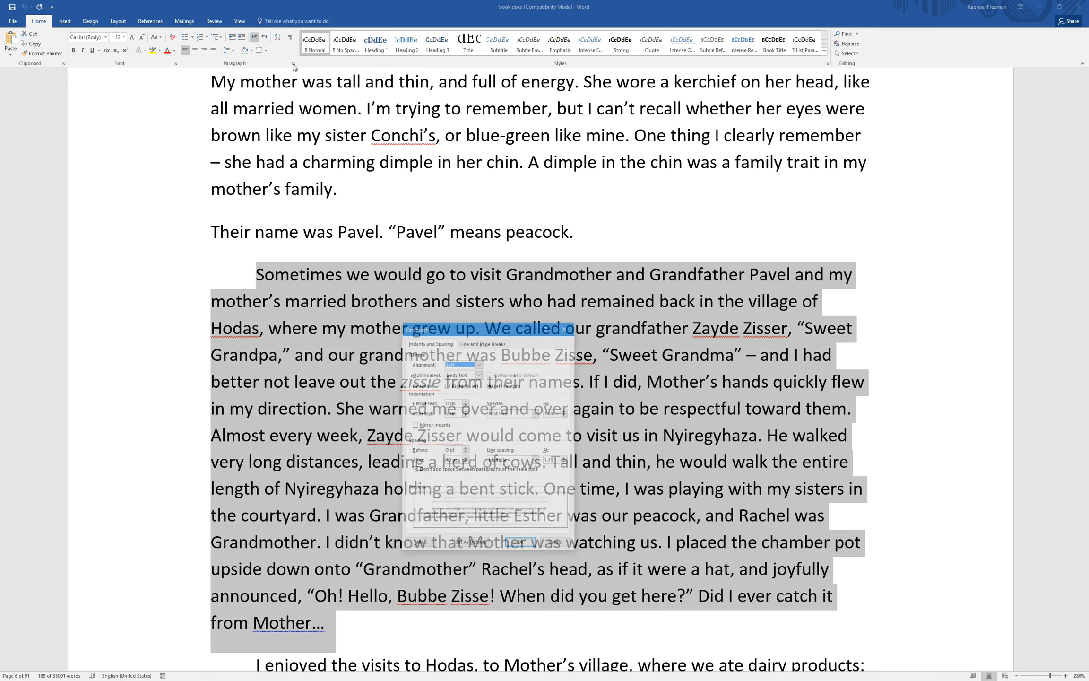
{"action": "left_click_drag", "start_coordinate": [463, 331], "coordinate": [573, 209]}
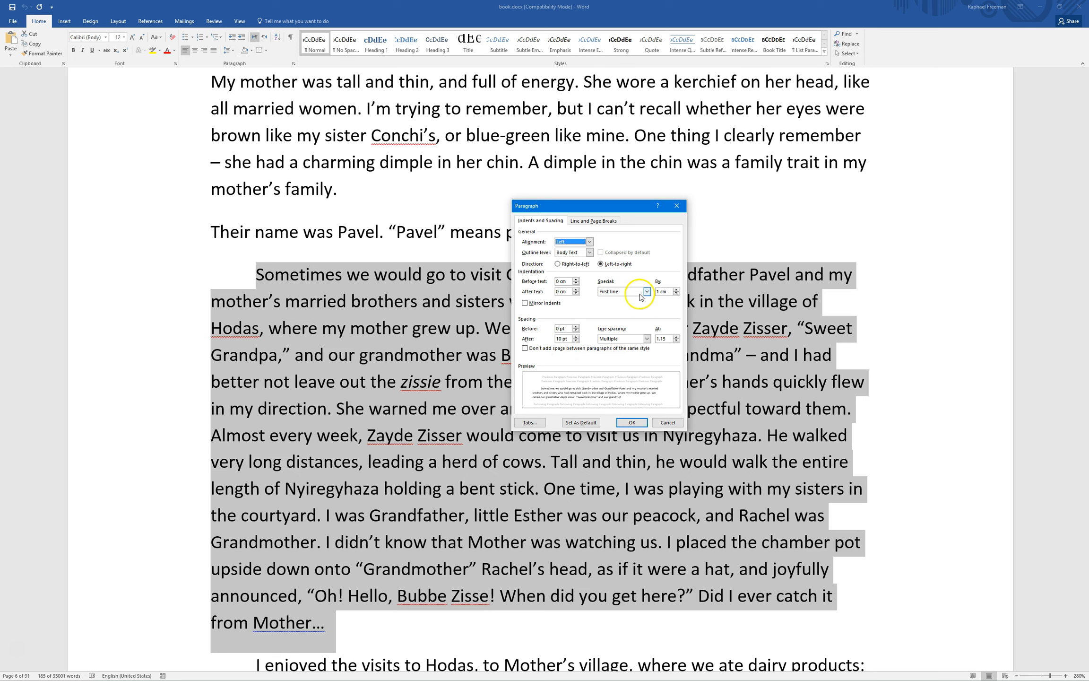
{"action": "left_click", "coordinate": [574, 221]}
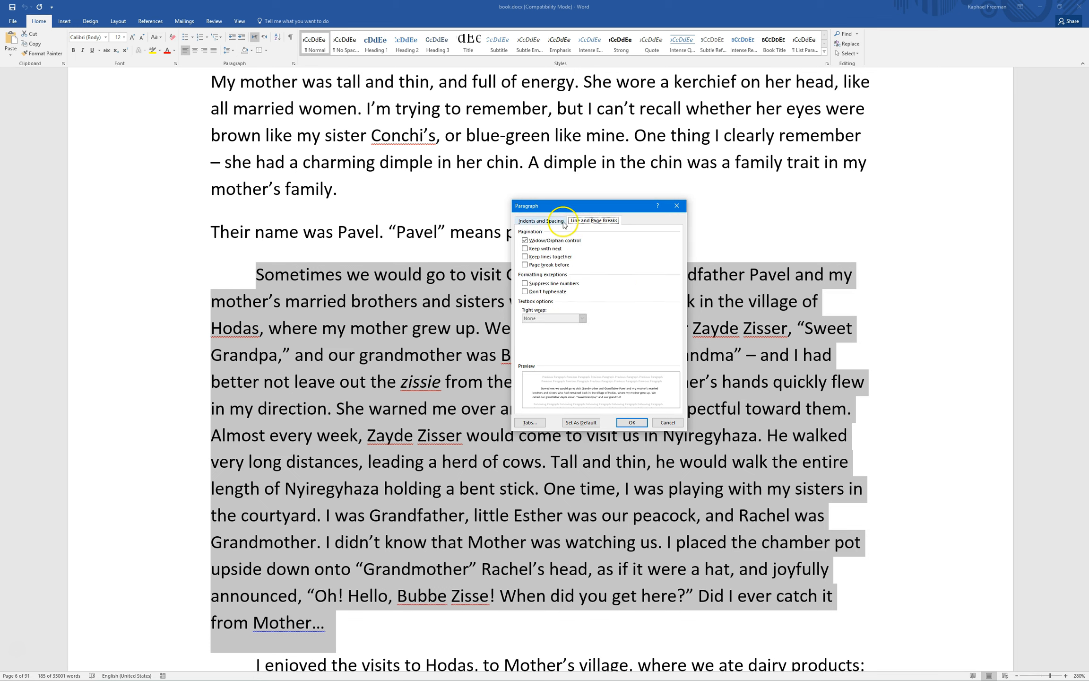
{"action": "left_click", "coordinate": [562, 221]}
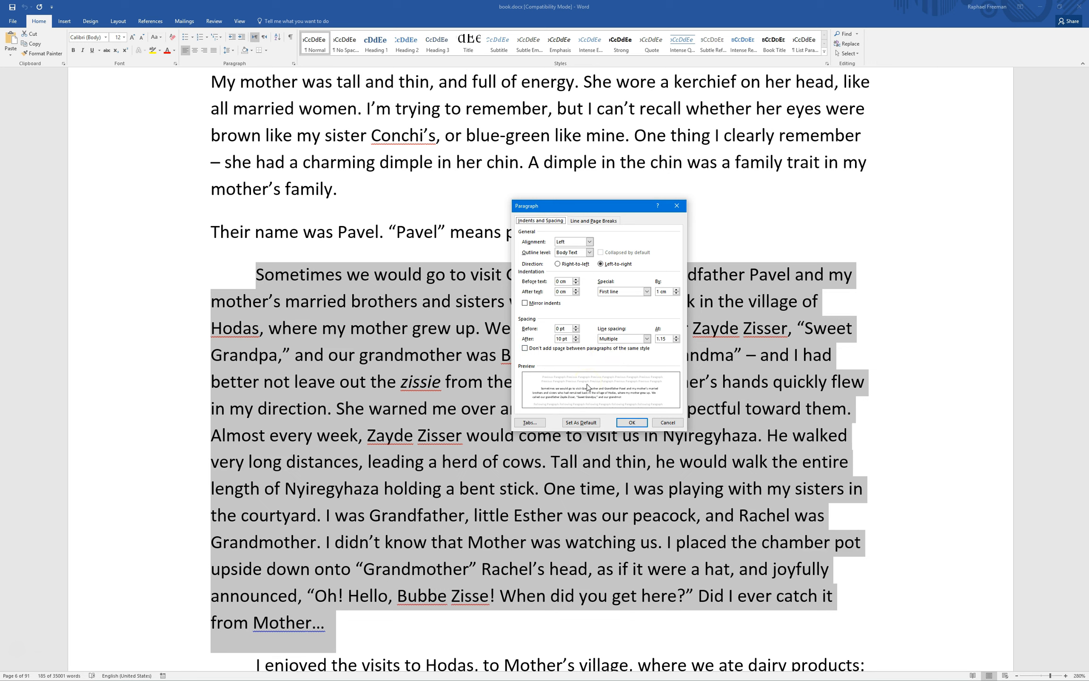
{"action": "left_click_drag", "start_coordinate": [546, 206], "coordinate": [546, 206]}
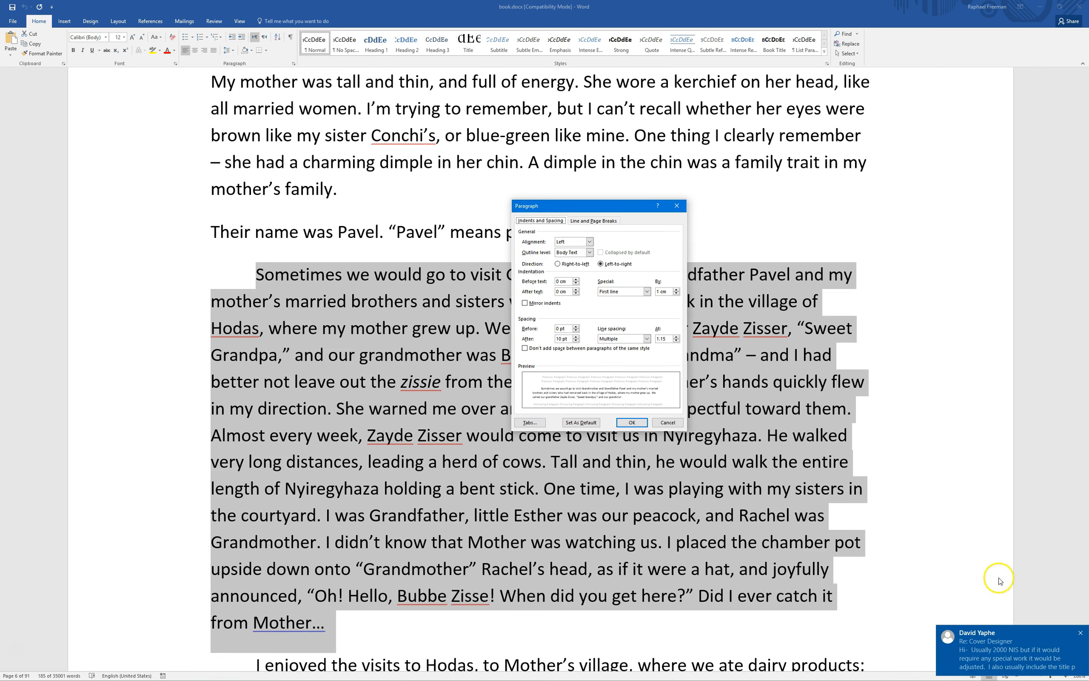
{"action": "left_click", "coordinate": [1081, 634]}
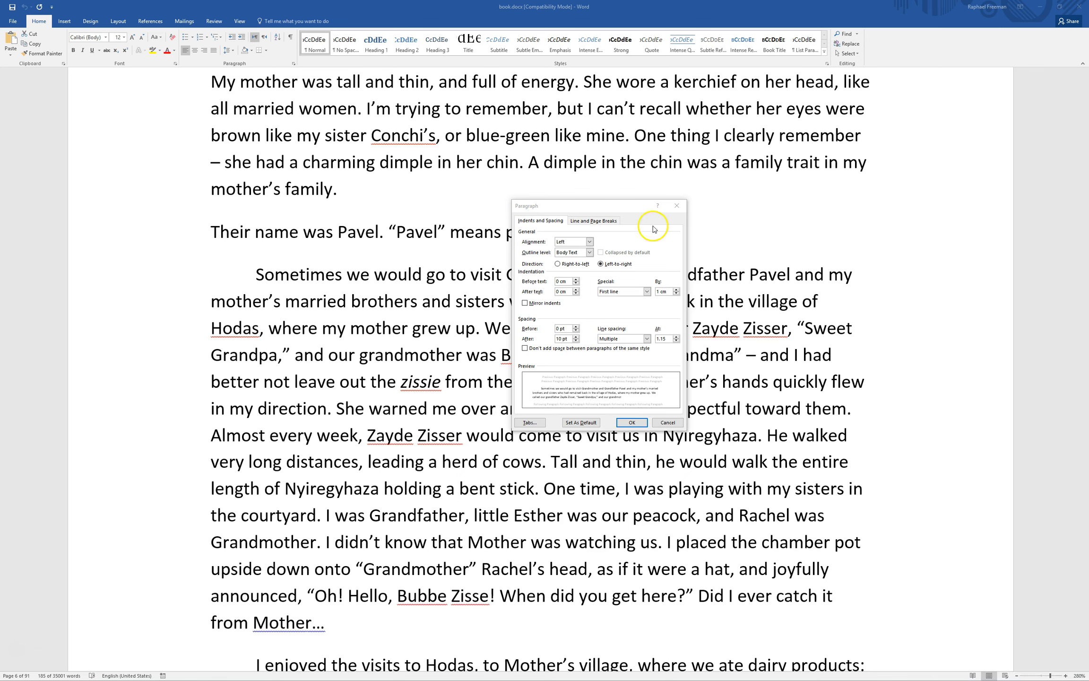
{"action": "left_click_drag", "start_coordinate": [584, 210], "coordinate": [576, 208]}
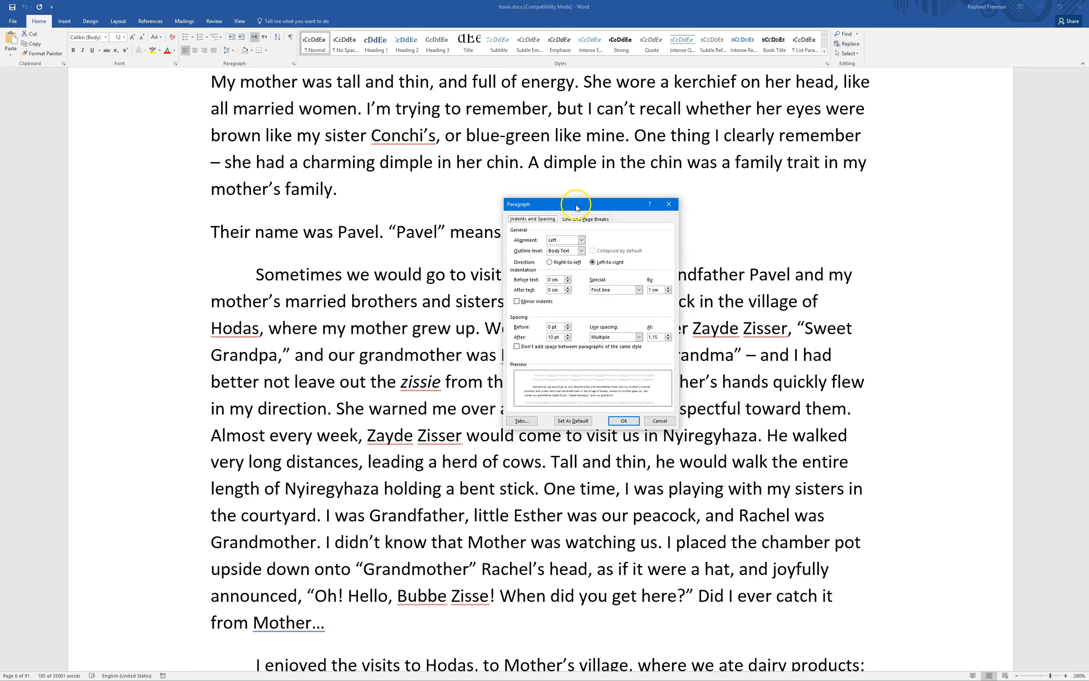
{"action": "left_click", "coordinate": [659, 421]}
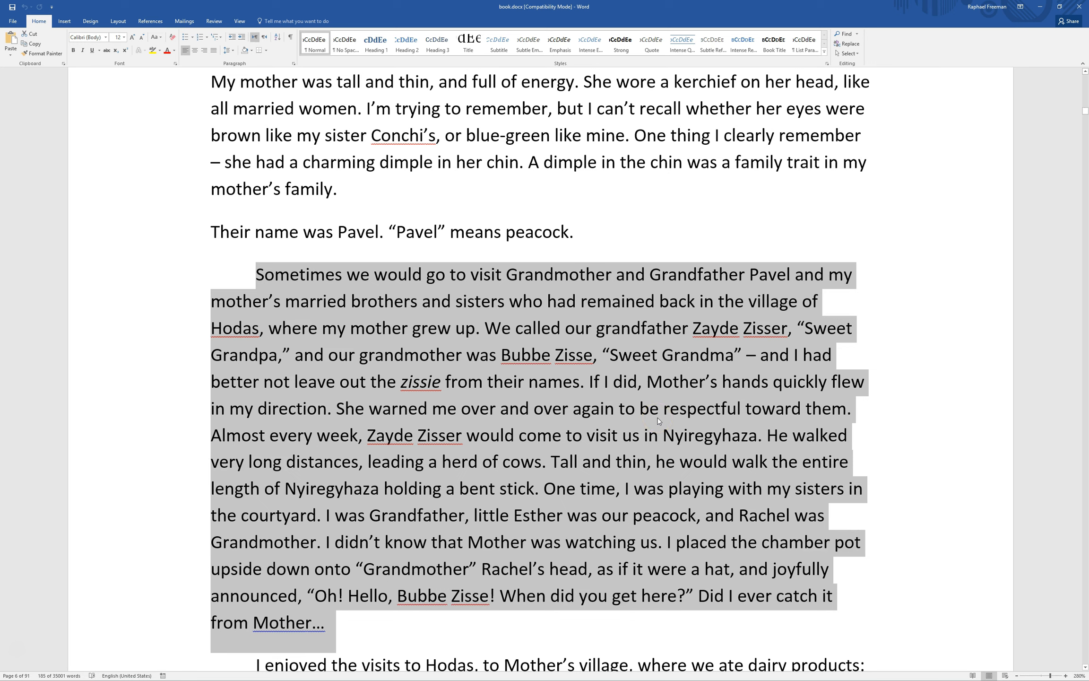
{"action": "left_click", "coordinate": [660, 421]}
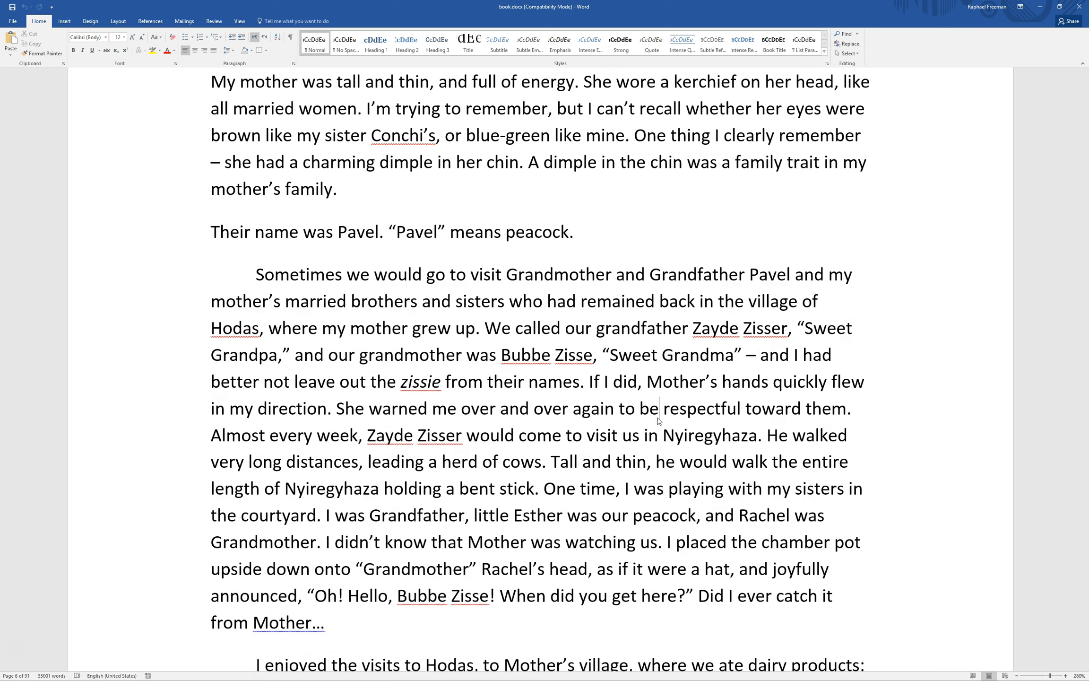
{"action": "left_click_drag", "start_coordinate": [352, 618], "coordinate": [253, 284]}
{"action": "left_click", "coordinate": [334, 349]}
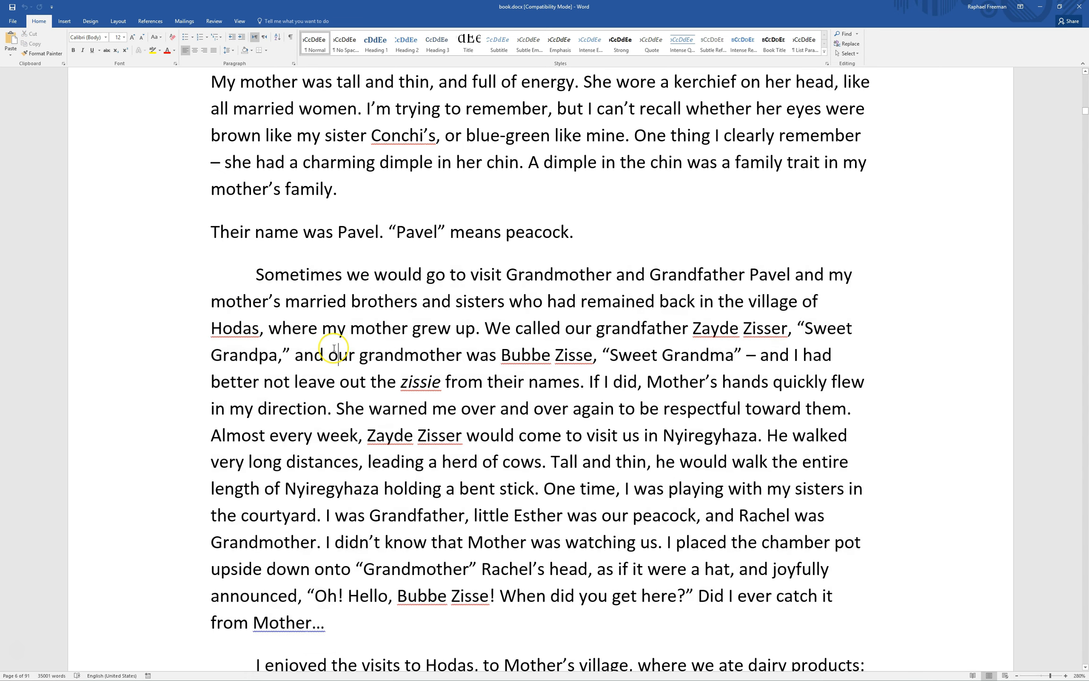
{"action": "left_click", "coordinate": [328, 329]}
{"action": "left_click_drag", "start_coordinate": [248, 274], "coordinate": [297, 327]}
{"action": "left_click", "coordinate": [301, 329]}
{"action": "left_click", "coordinate": [316, 45]}
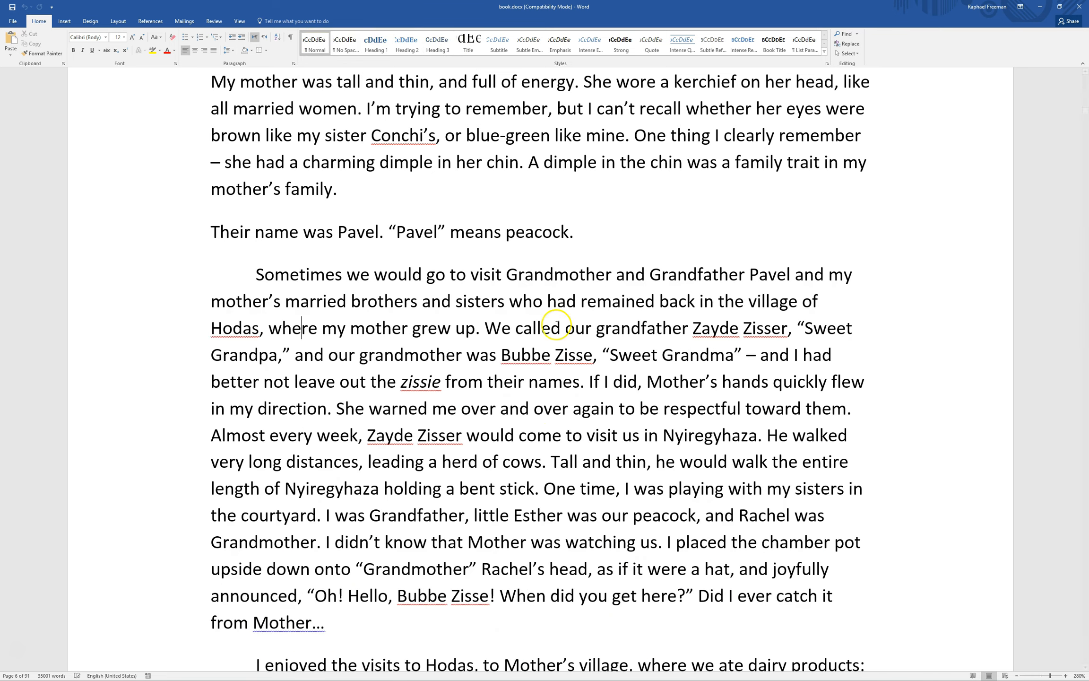
{"action": "left_click", "coordinate": [393, 354]}
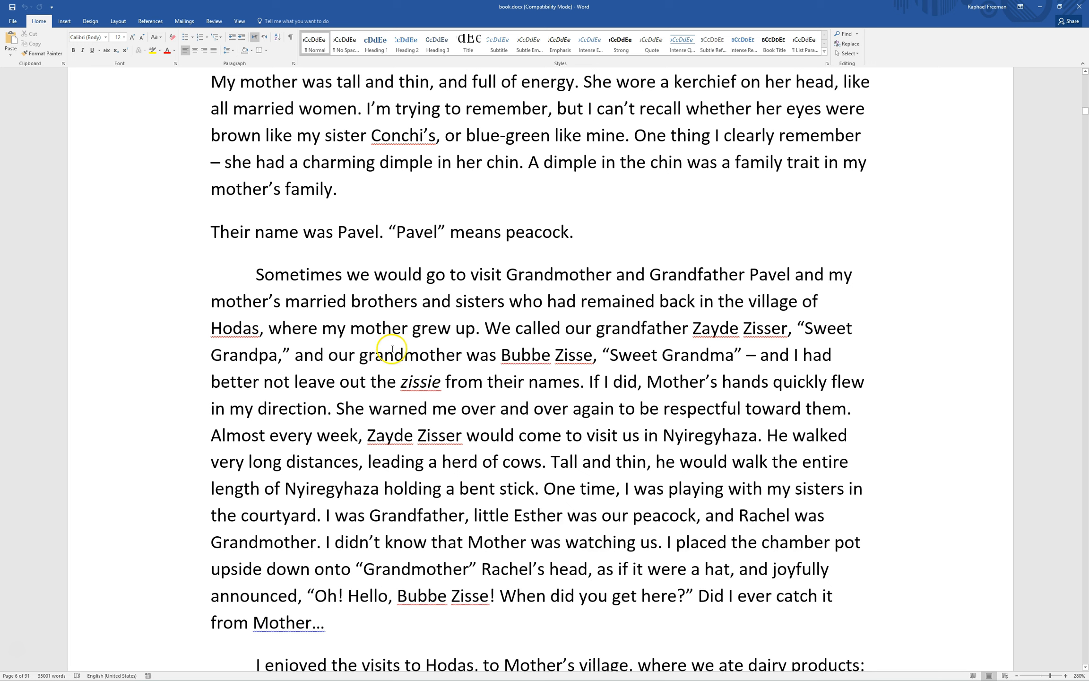
Open the Styles pane, snap Word to the left, and widen the document window beside it
{"action": "left_click", "coordinate": [827, 64]}
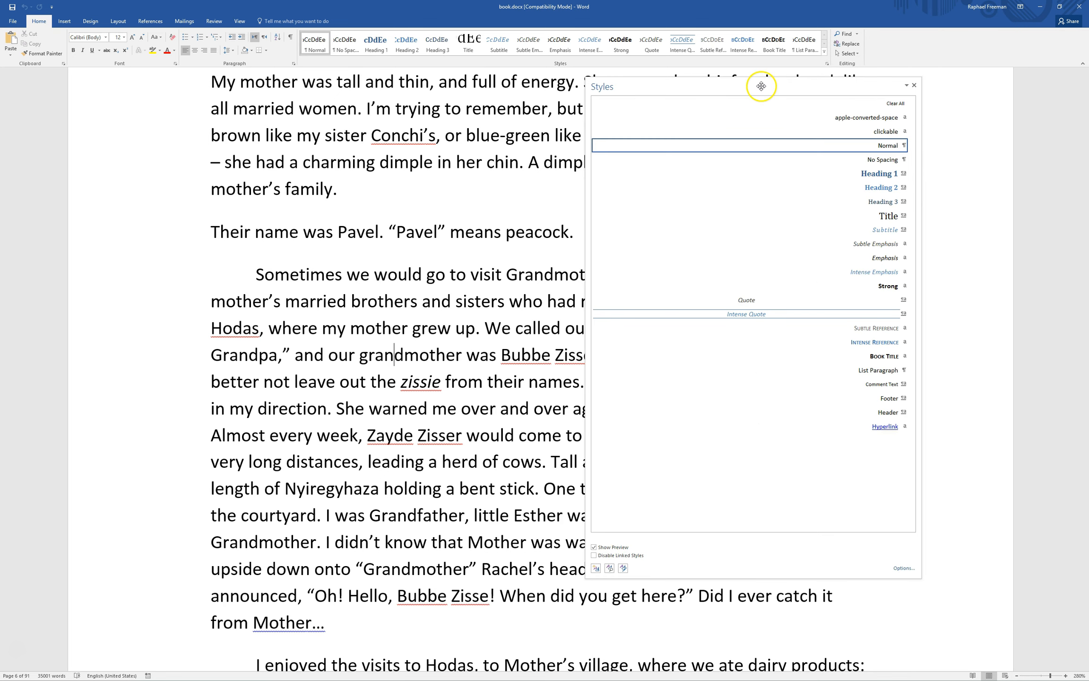
{"action": "left_click_drag", "start_coordinate": [761, 87], "coordinate": [787, 83]}
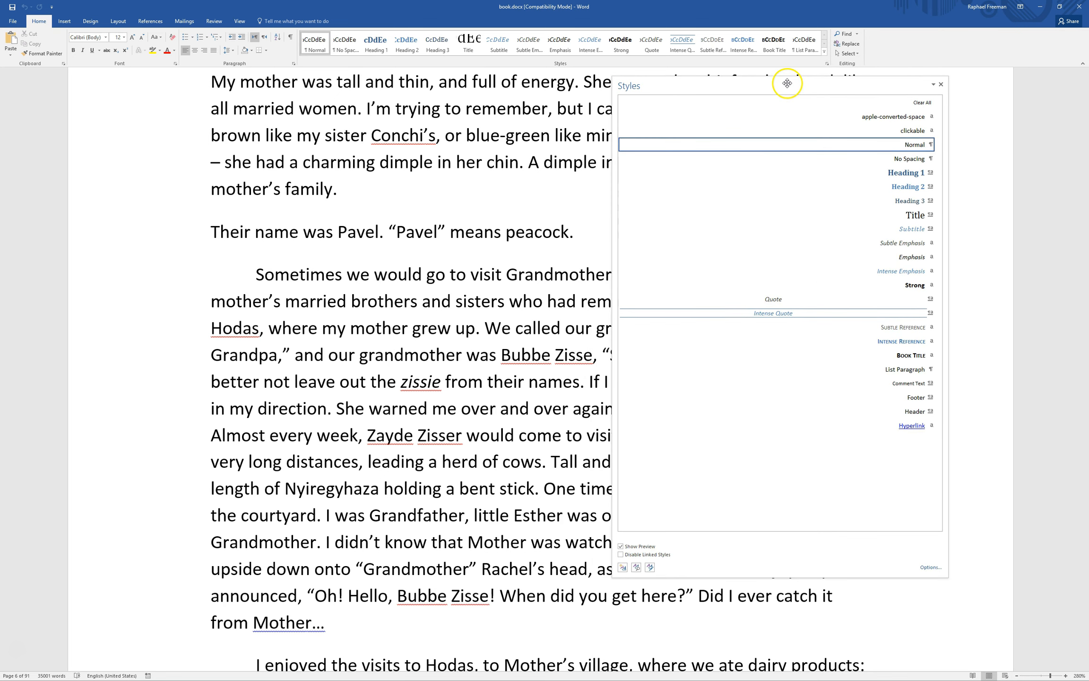
{"action": "double_click", "coordinate": [686, 7]}
{"action": "left_click_drag", "start_coordinate": [584, 45], "coordinate": [1, 15]}
{"action": "left_click", "coordinate": [392, 11]}
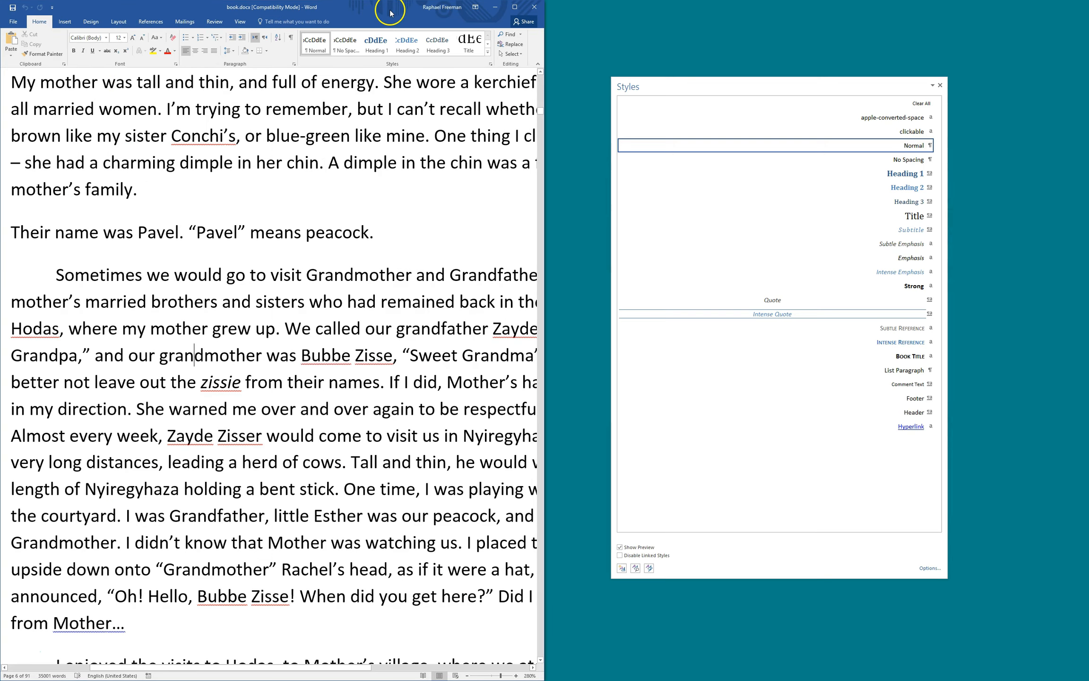
{"action": "left_click_drag", "start_coordinate": [702, 87], "coordinate": [796, 64]}
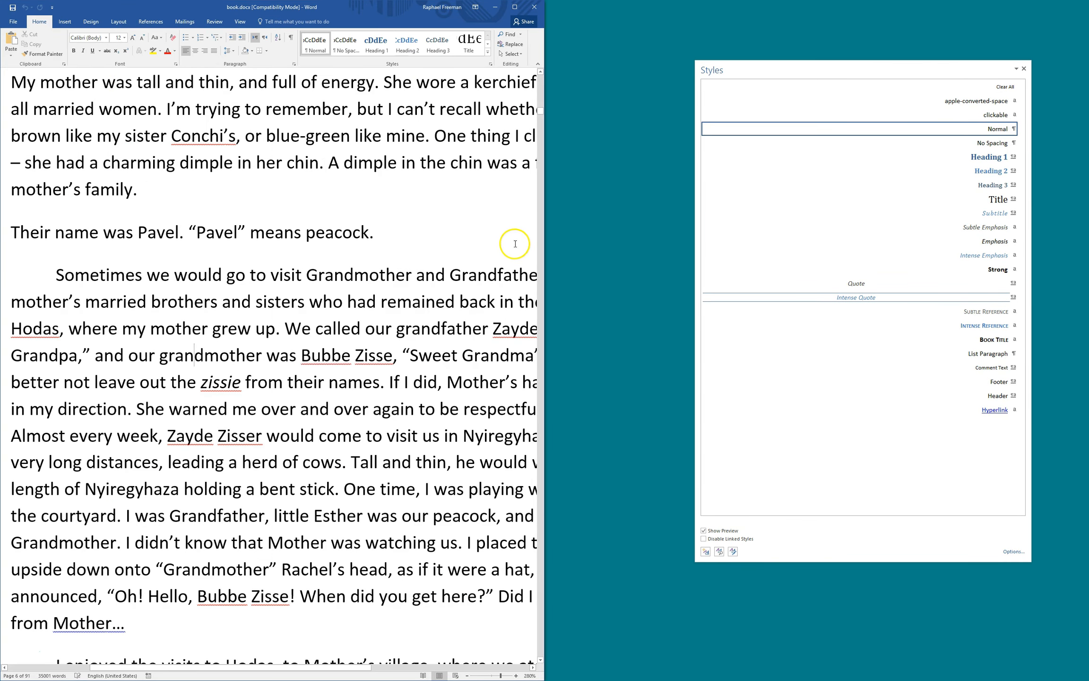
{"action": "left_click_drag", "start_coordinate": [548, 232], "coordinate": [674, 229]}
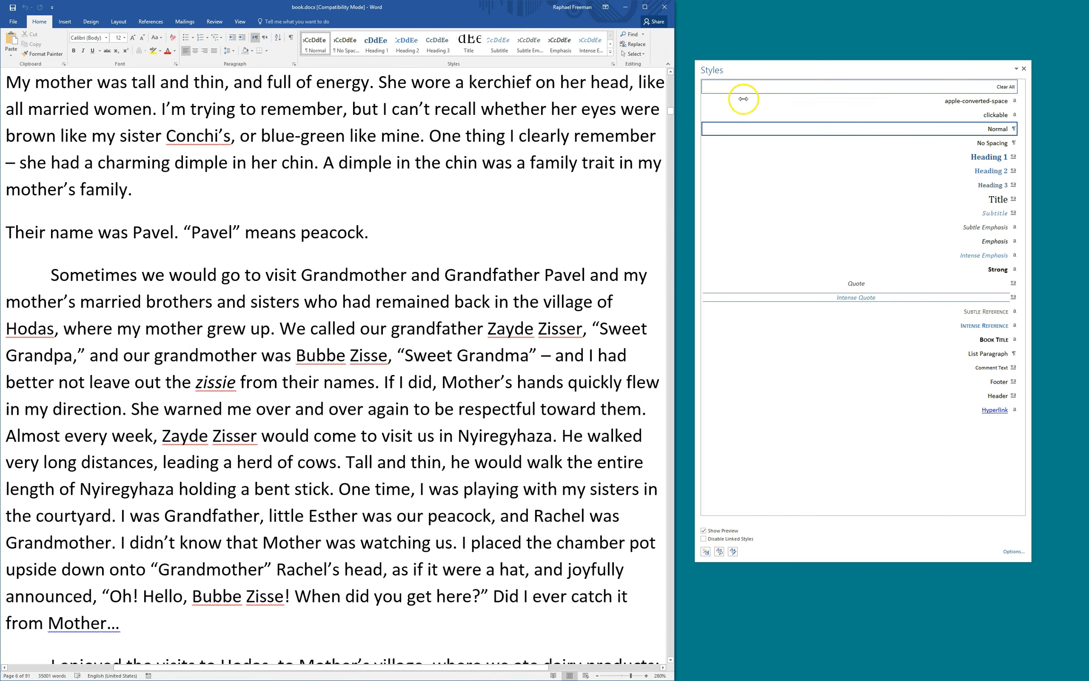
{"action": "left_click_drag", "start_coordinate": [759, 68], "coordinate": [775, 71]}
Put the insertion point in the Chapter Two body paragraph
{"action": "left_click", "coordinate": [158, 307]}
{"action": "scroll", "coordinate": [425, 298], "scroll_direction": "down", "scroll_amount": 2}
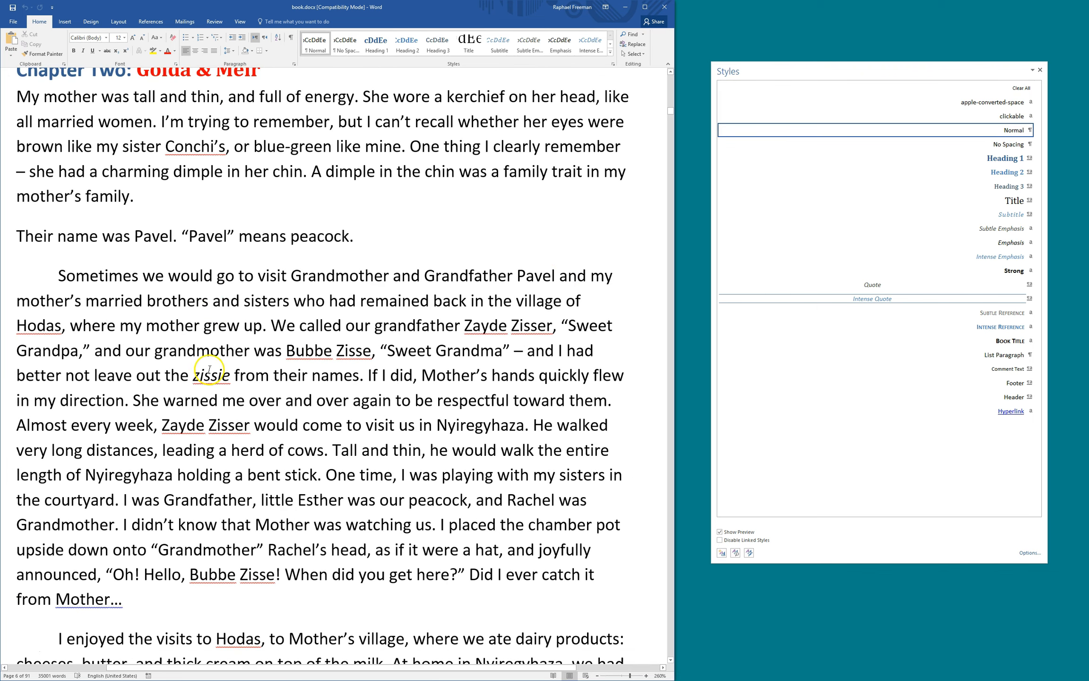
{"action": "left_click", "coordinate": [187, 349]}
{"action": "mouse_move", "coordinate": [1012, 136]}
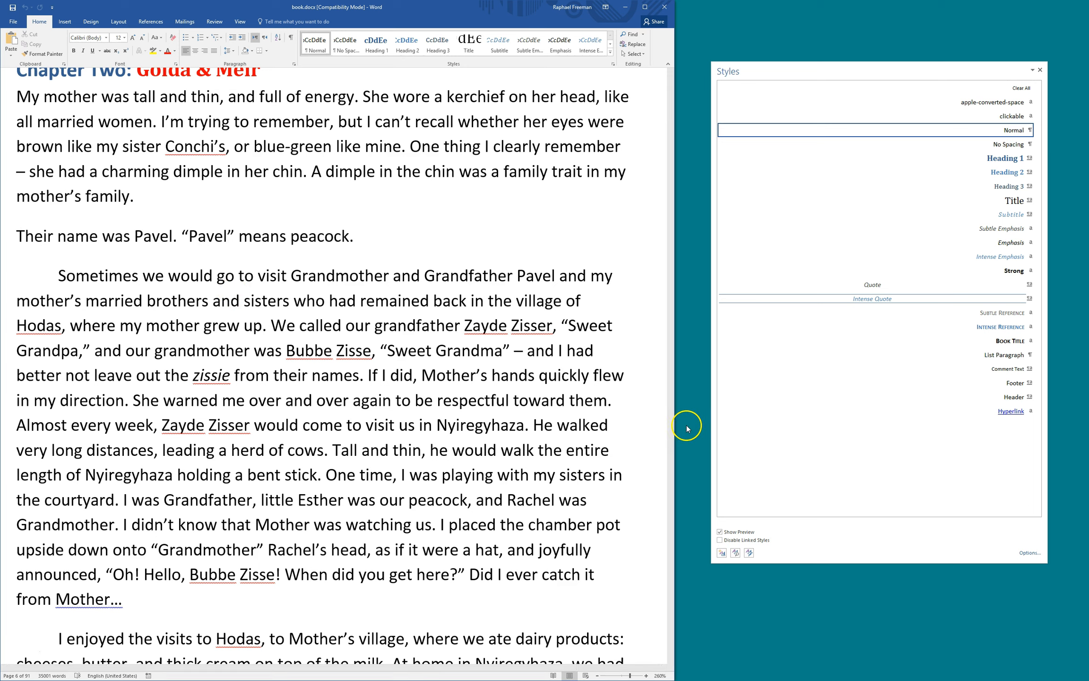
{"action": "double_click", "coordinate": [219, 326]}
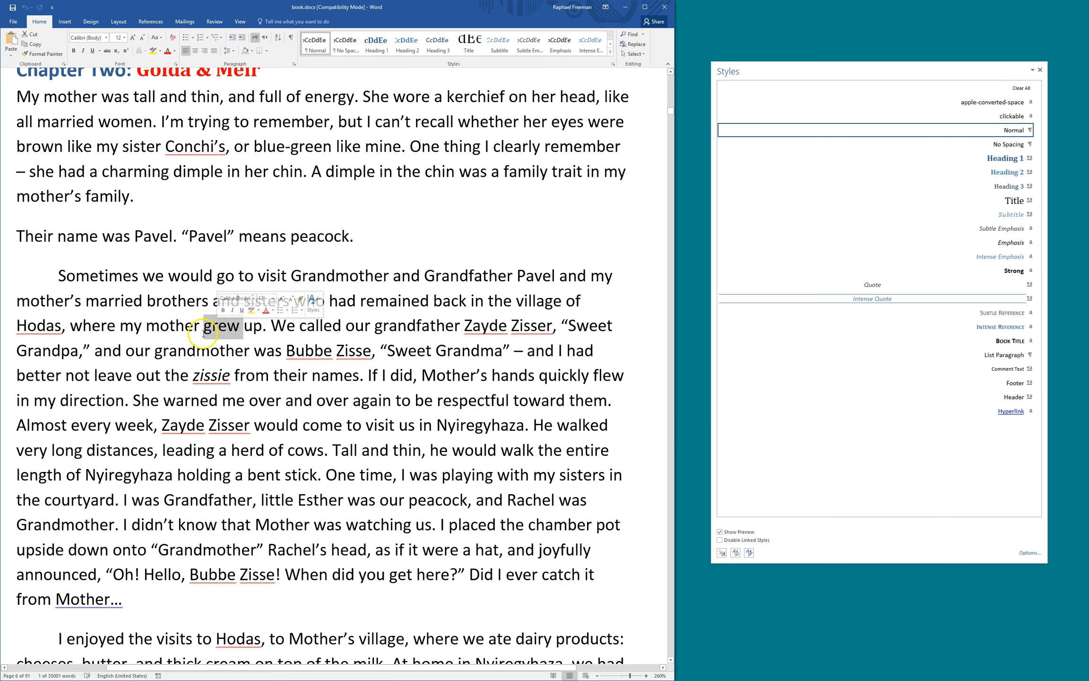
{"action": "left_click", "coordinate": [171, 329]}
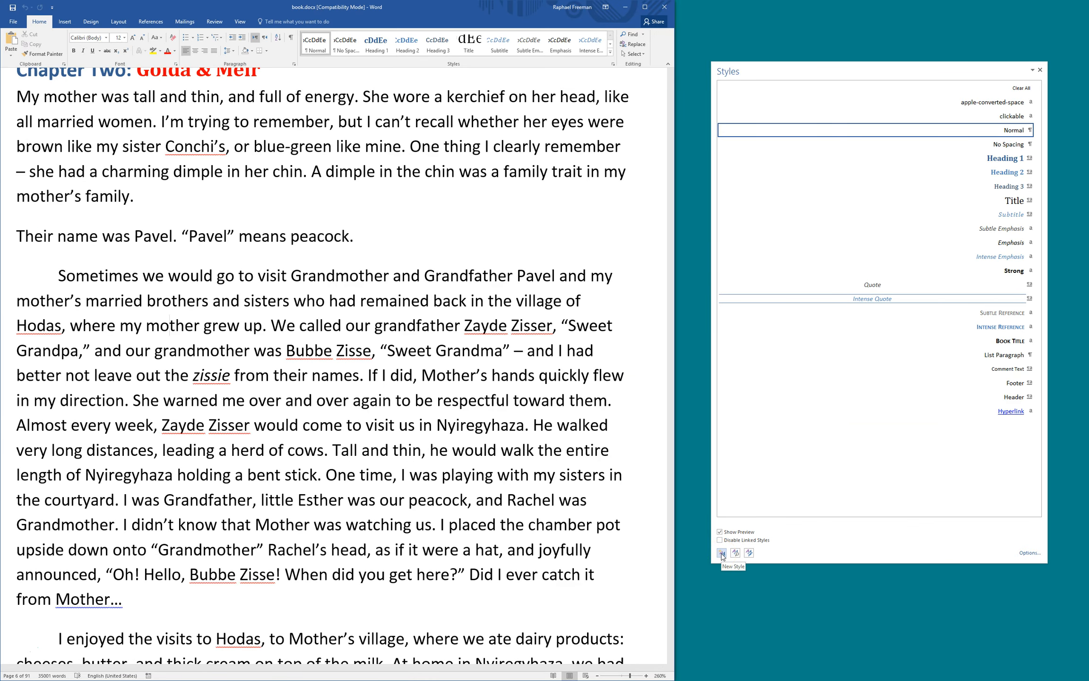
Begin a new Paragraph style called 'body' with its font set to Garamond 12 pt
{"action": "left_click", "coordinate": [722, 554]}
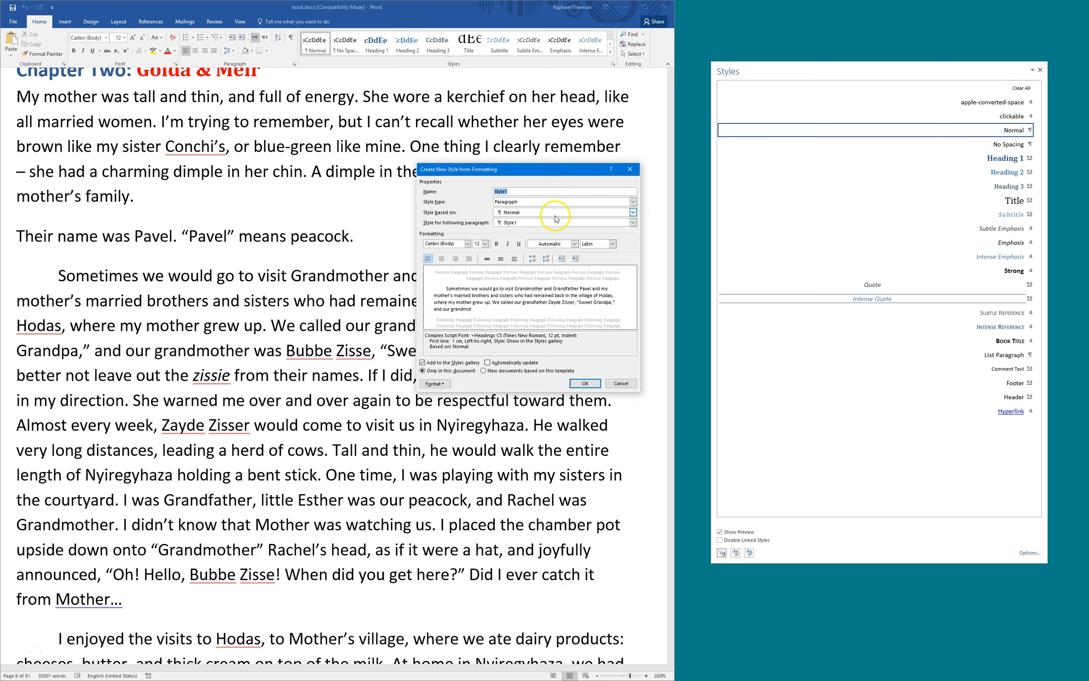
{"action": "left_click_drag", "start_coordinate": [494, 174], "coordinate": [506, 183]}
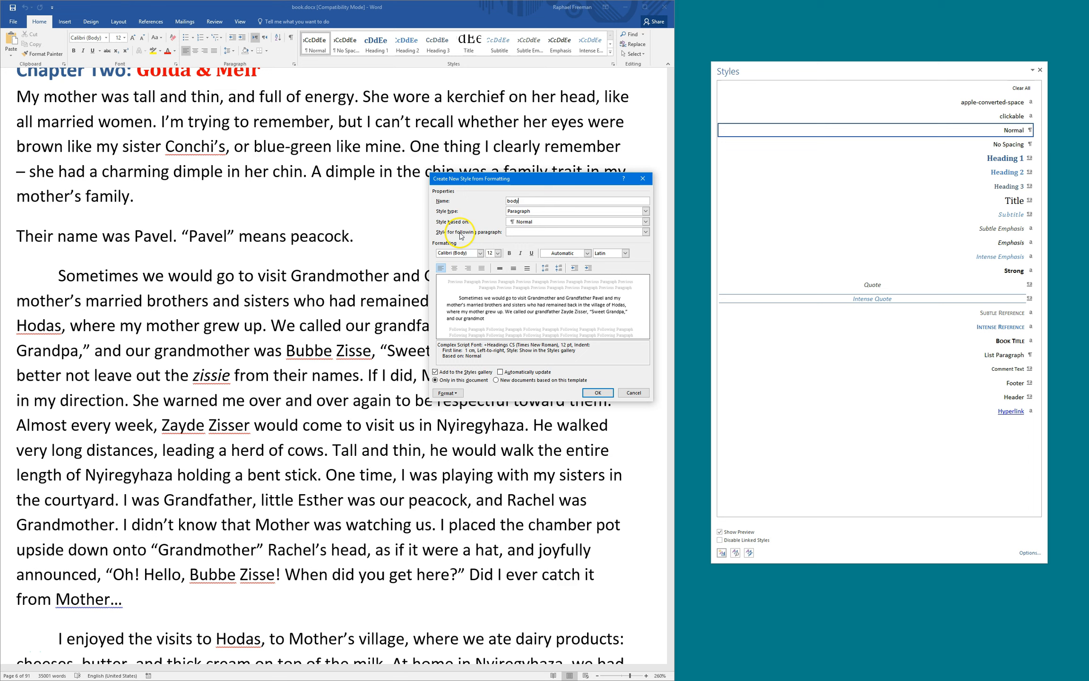
{"action": "left_click", "coordinate": [528, 213]}
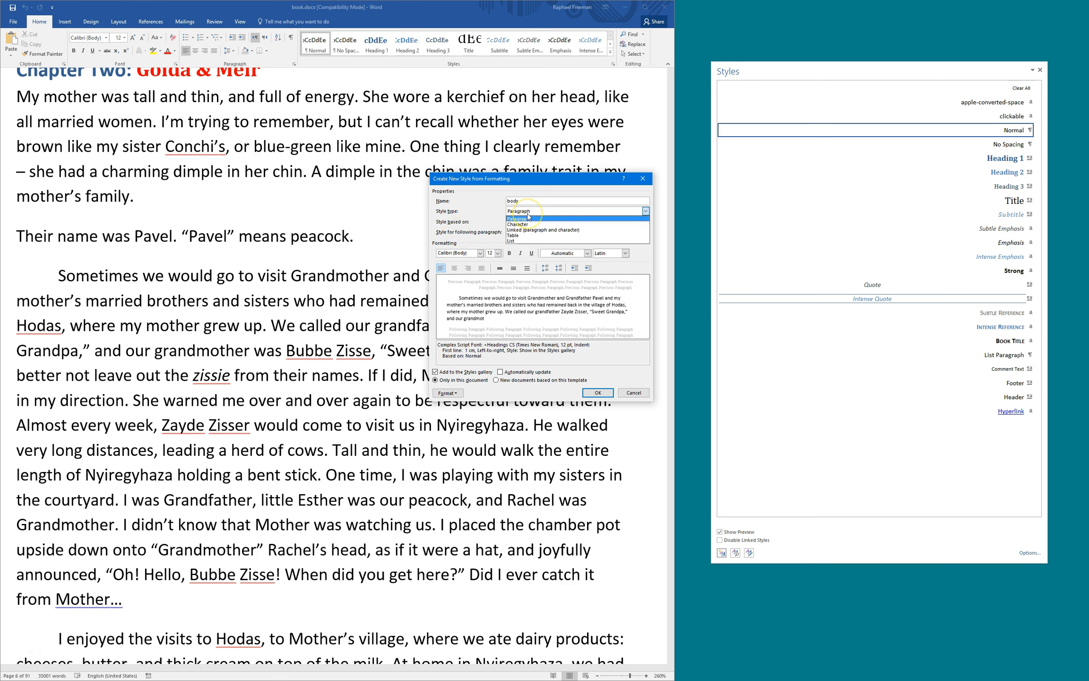
{"action": "left_click", "coordinate": [529, 219]}
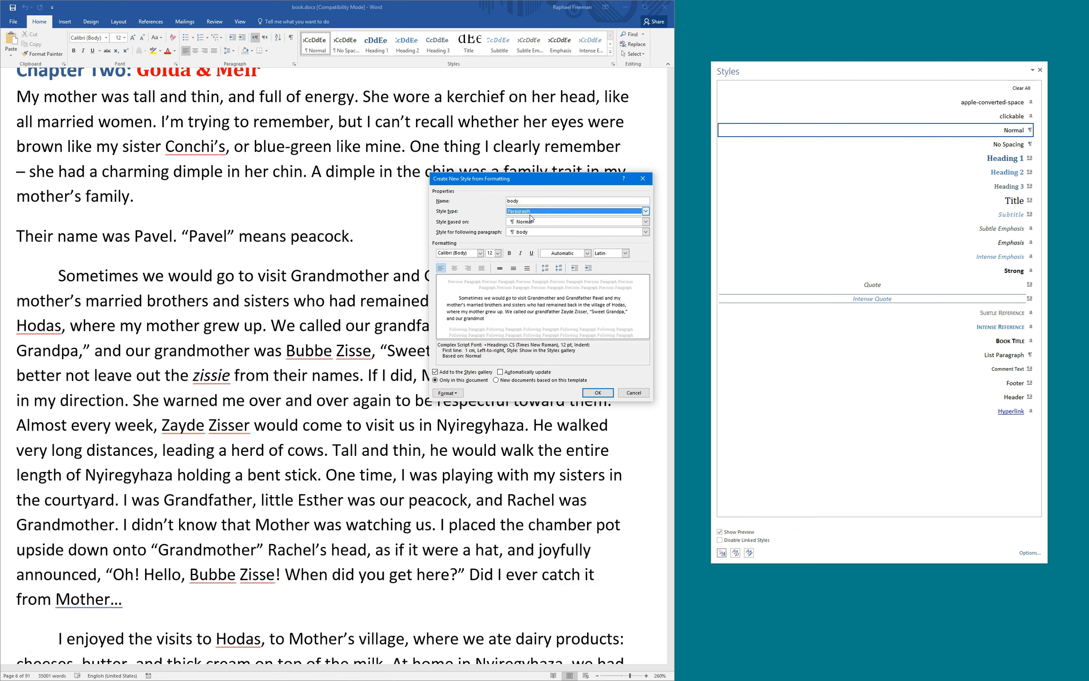
{"action": "left_click_drag", "start_coordinate": [506, 178], "coordinate": [524, 148]}
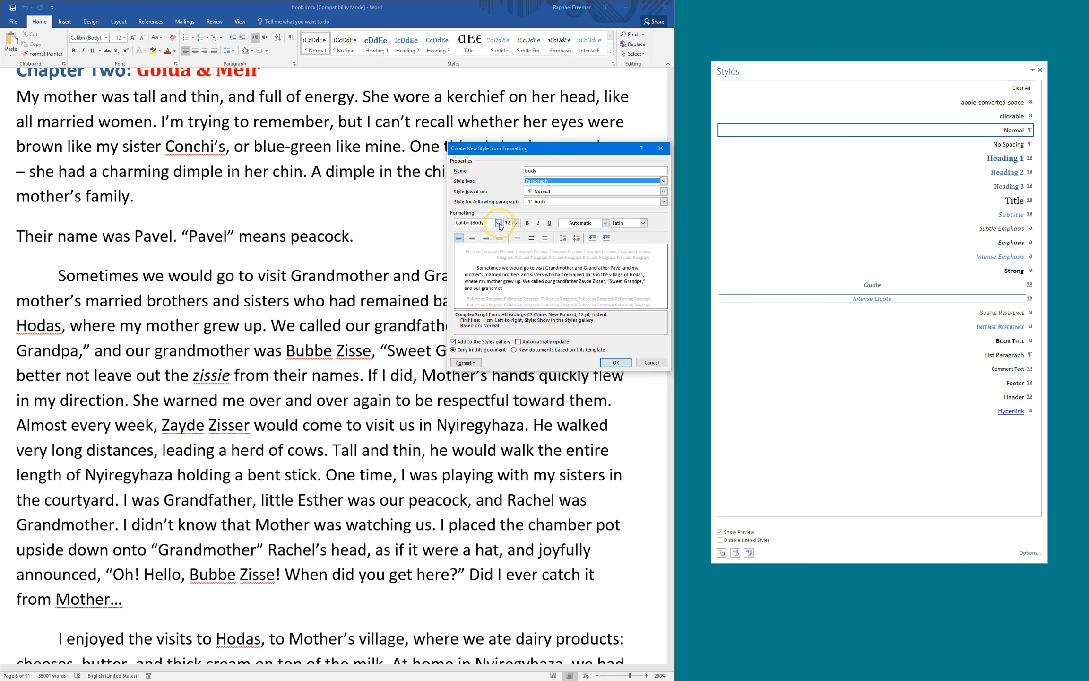
{"action": "left_click", "coordinate": [498, 223]}
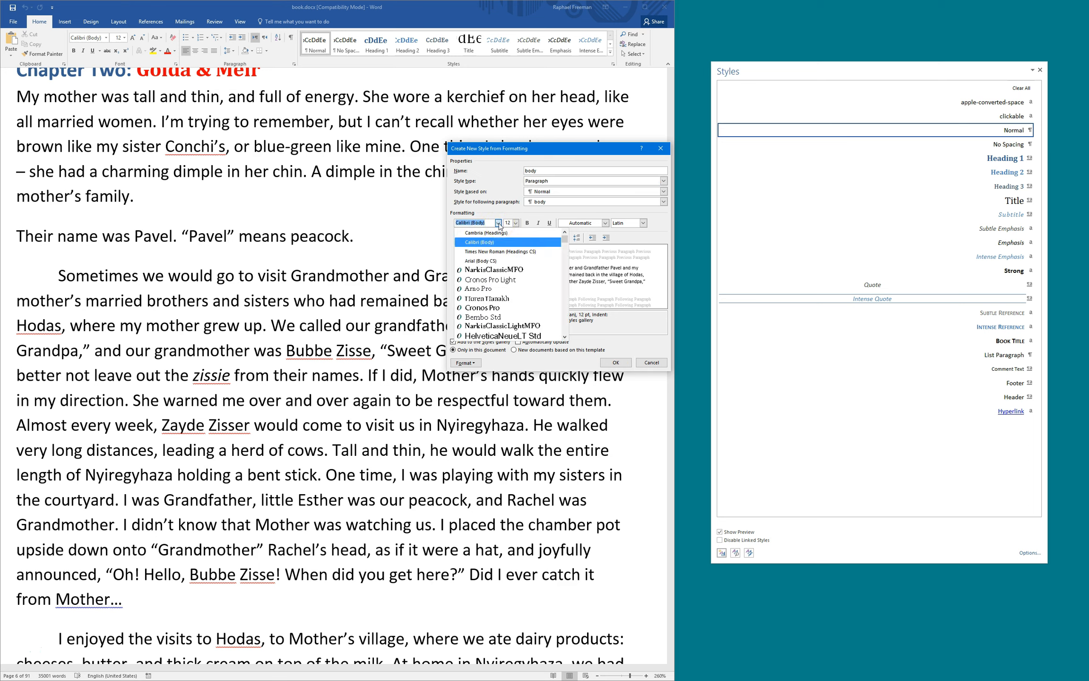
{"action": "type", "text": "Garamond"}
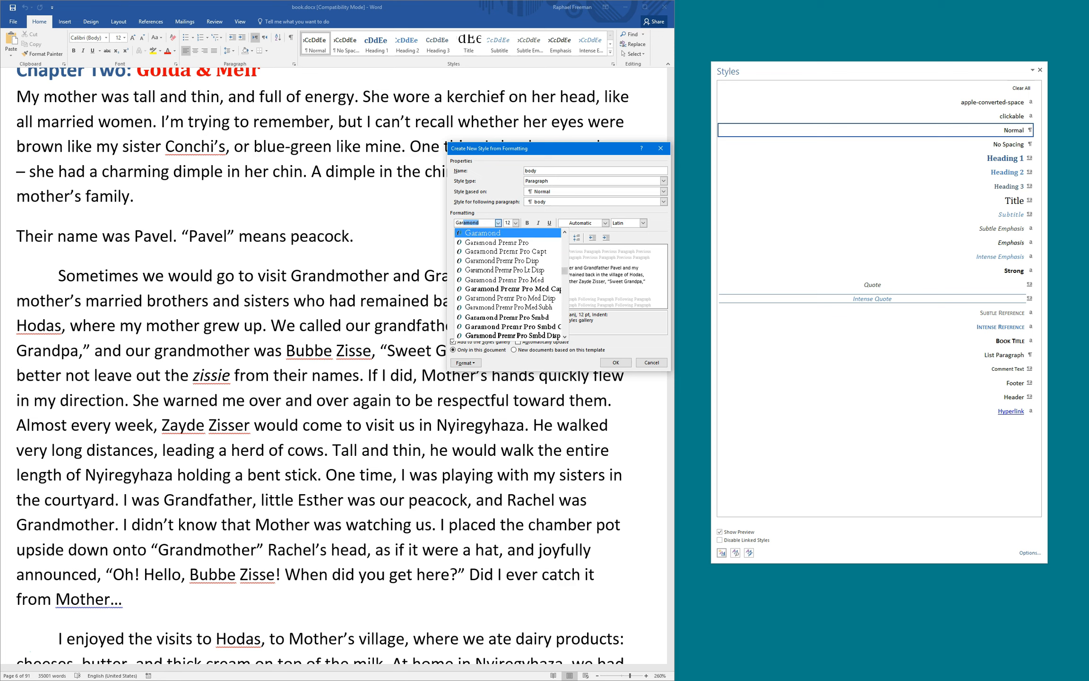
{"action": "left_click", "coordinate": [498, 223]}
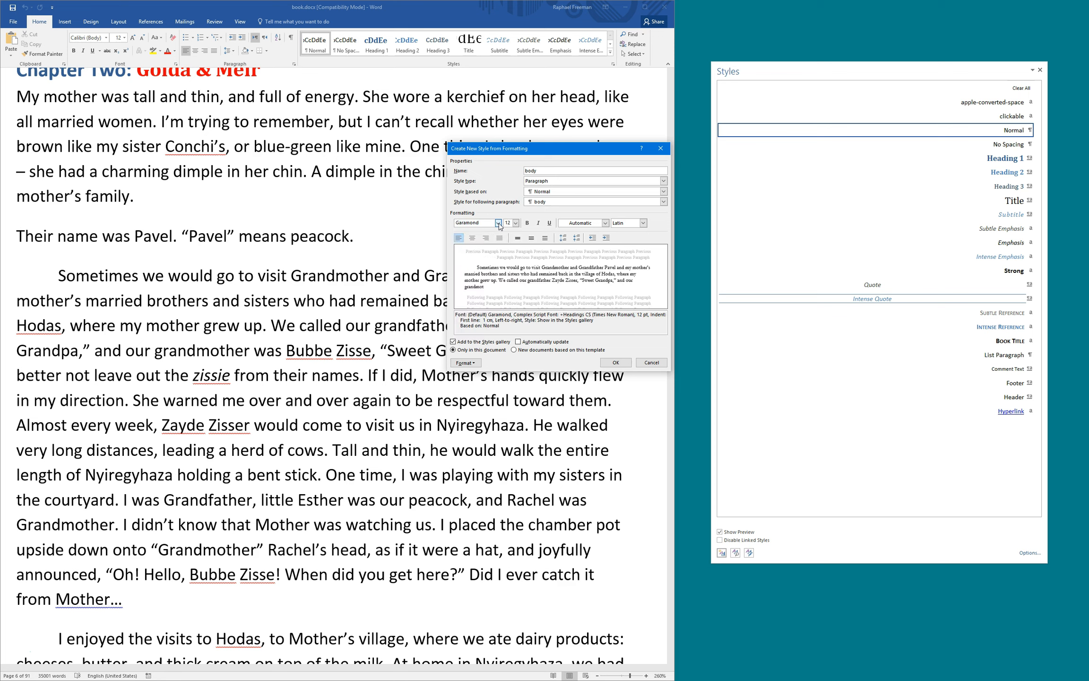
{"action": "left_click", "coordinate": [510, 224]}
{"action": "left_click", "coordinate": [475, 364]}
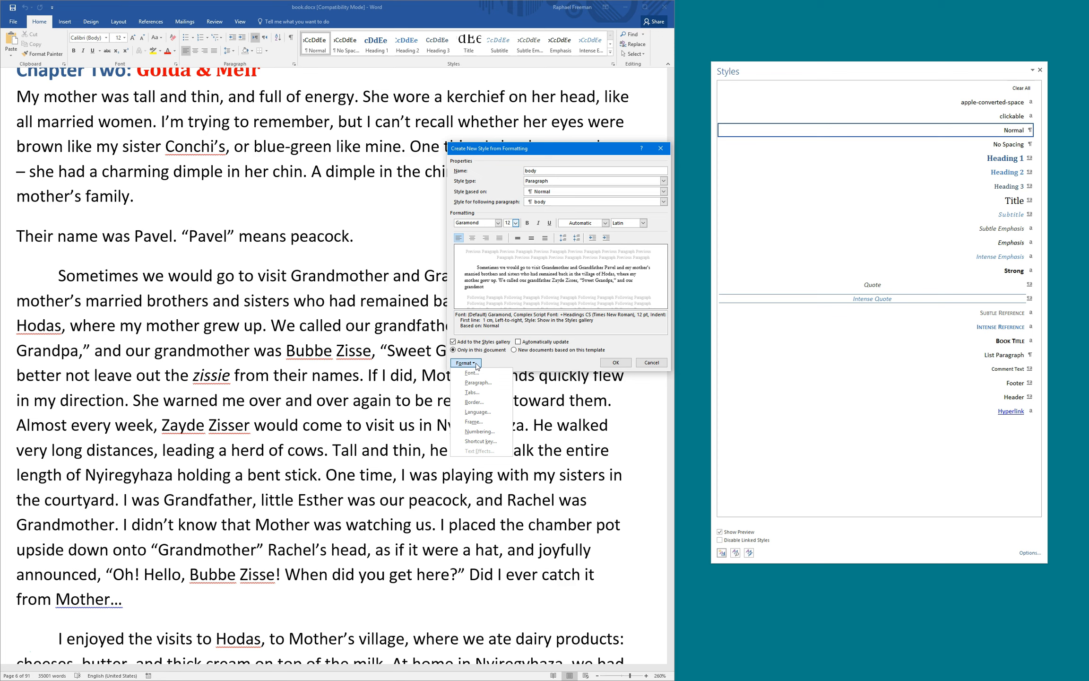
{"action": "left_click", "coordinate": [477, 376]}
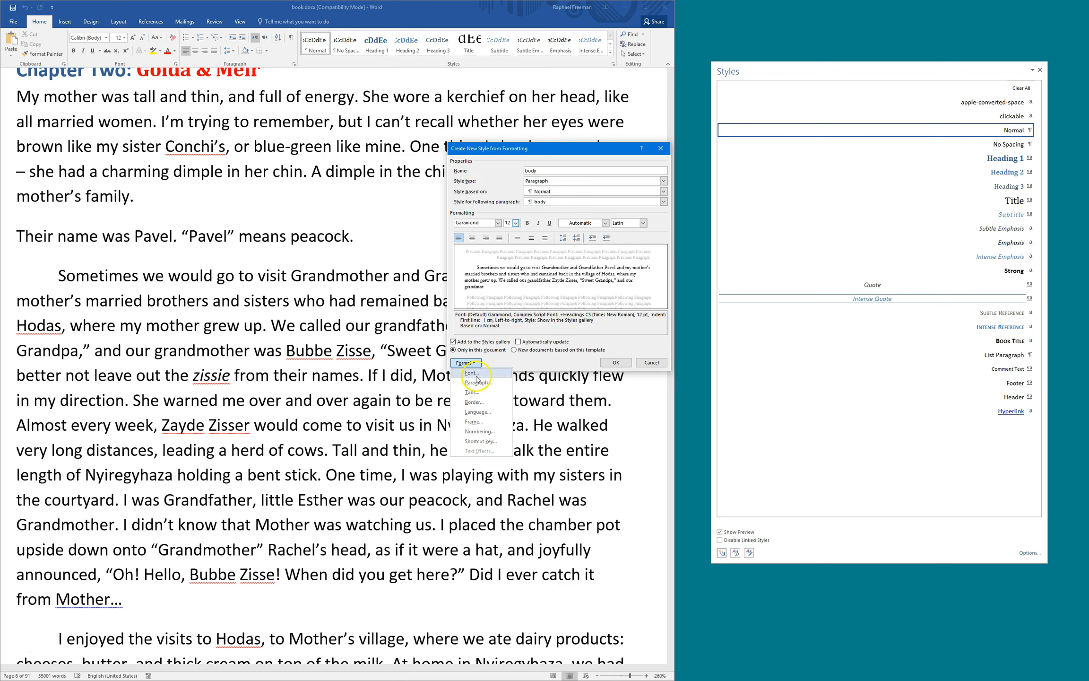
{"action": "left_click_drag", "start_coordinate": [298, 213], "coordinate": [382, 167]}
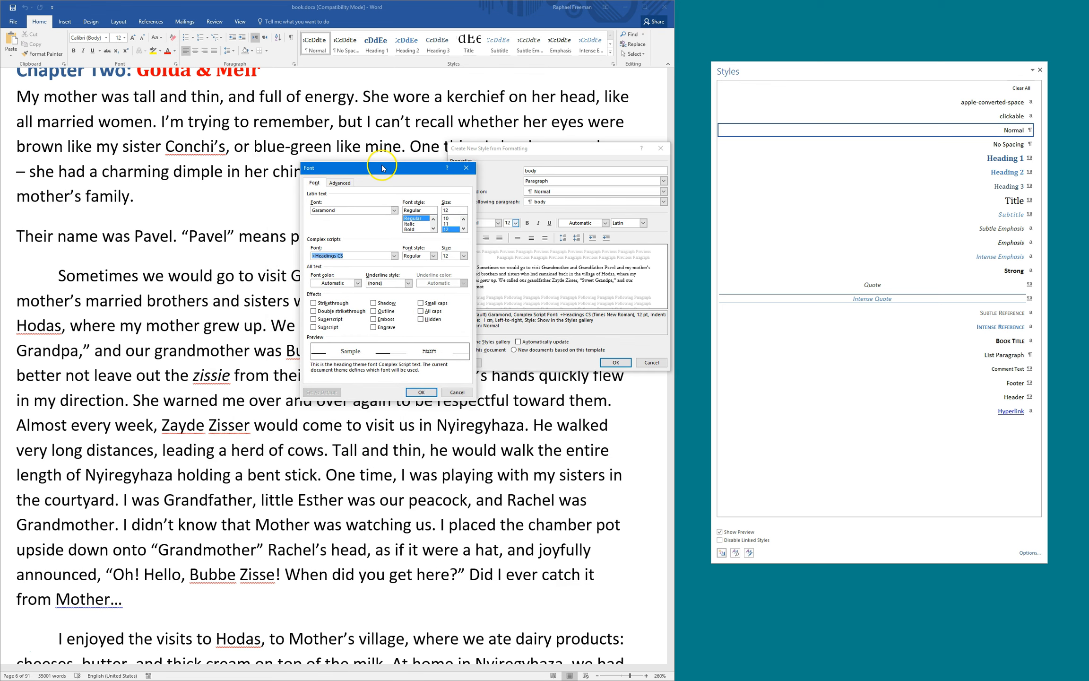
{"action": "left_click", "coordinate": [350, 210]}
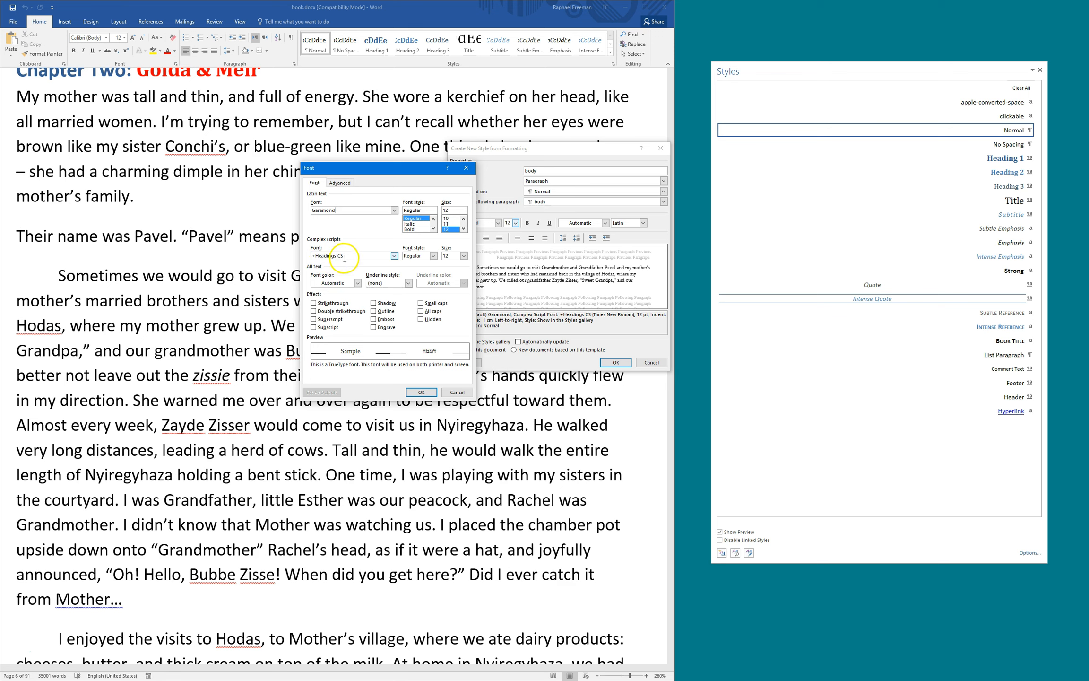
{"action": "left_click_drag", "start_coordinate": [356, 169], "coordinate": [359, 173]}
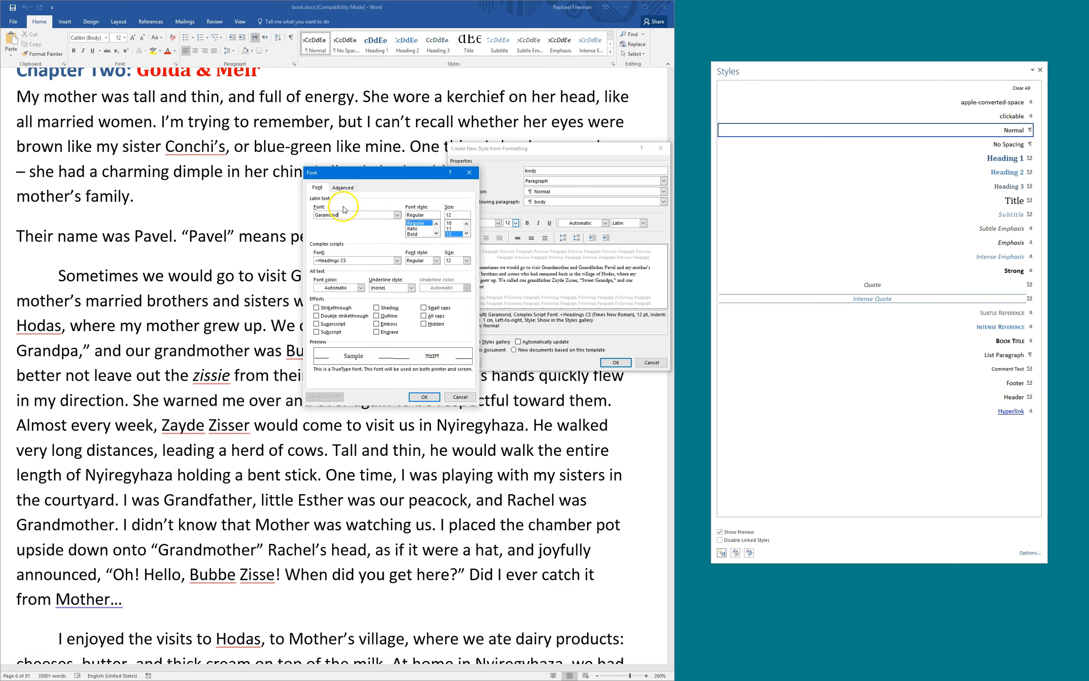
{"action": "left_click", "coordinate": [360, 288]}
{"action": "left_click", "coordinate": [363, 273]}
{"action": "left_click", "coordinate": [342, 189]}
{"action": "left_click", "coordinate": [317, 187]}
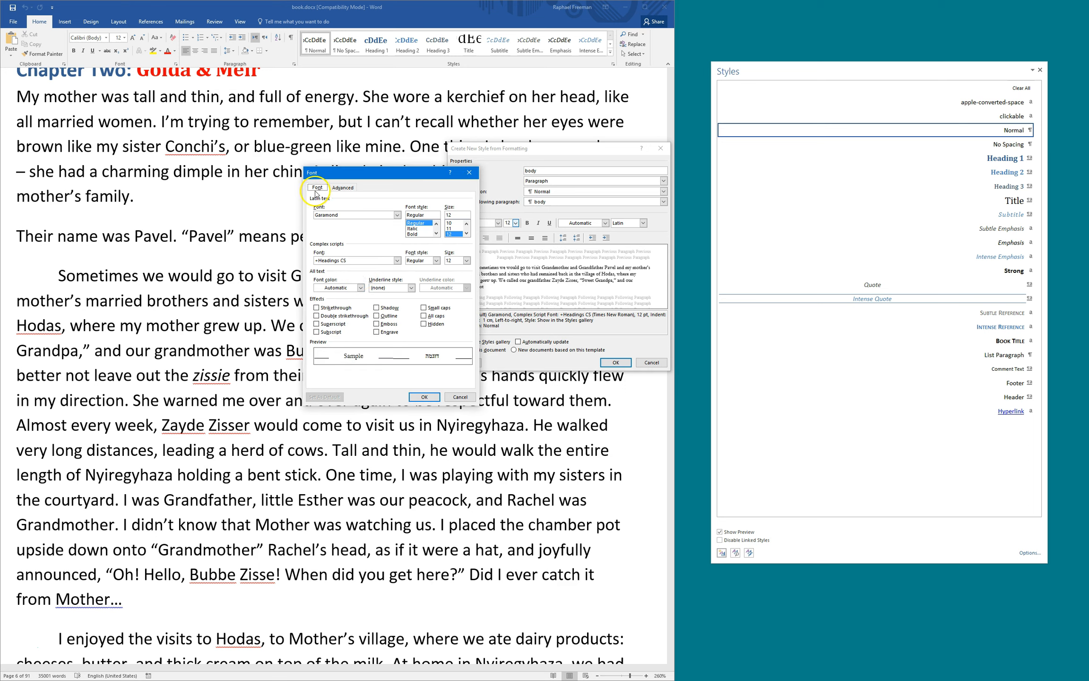
{"action": "left_click_drag", "start_coordinate": [359, 216], "coordinate": [311, 215]}
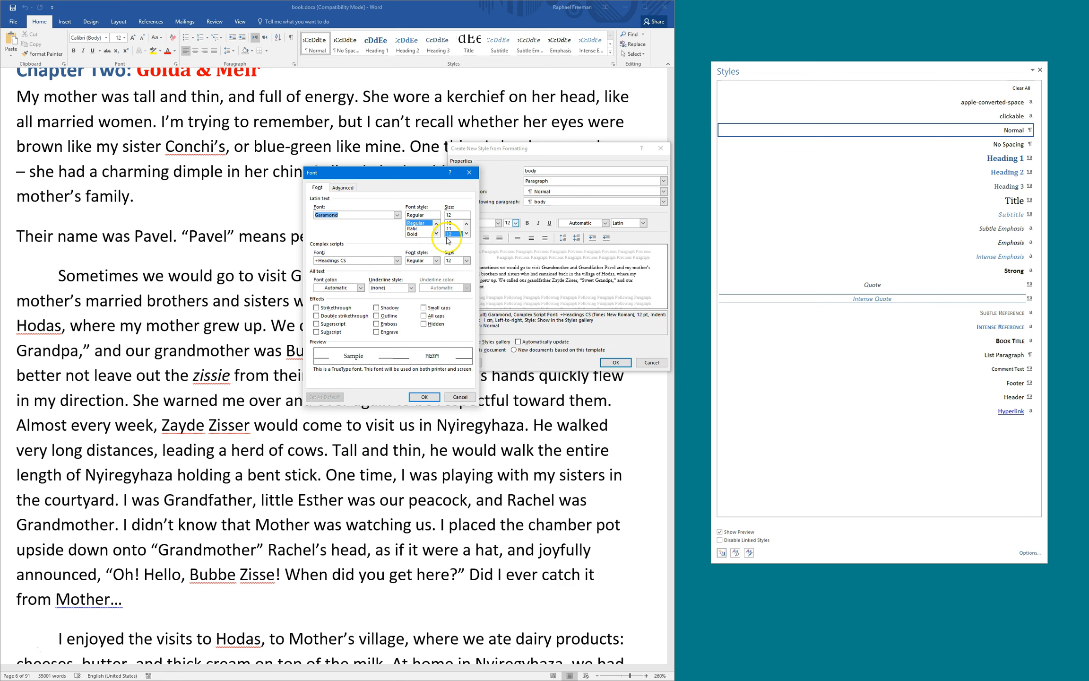
{"action": "left_click", "coordinate": [428, 397]}
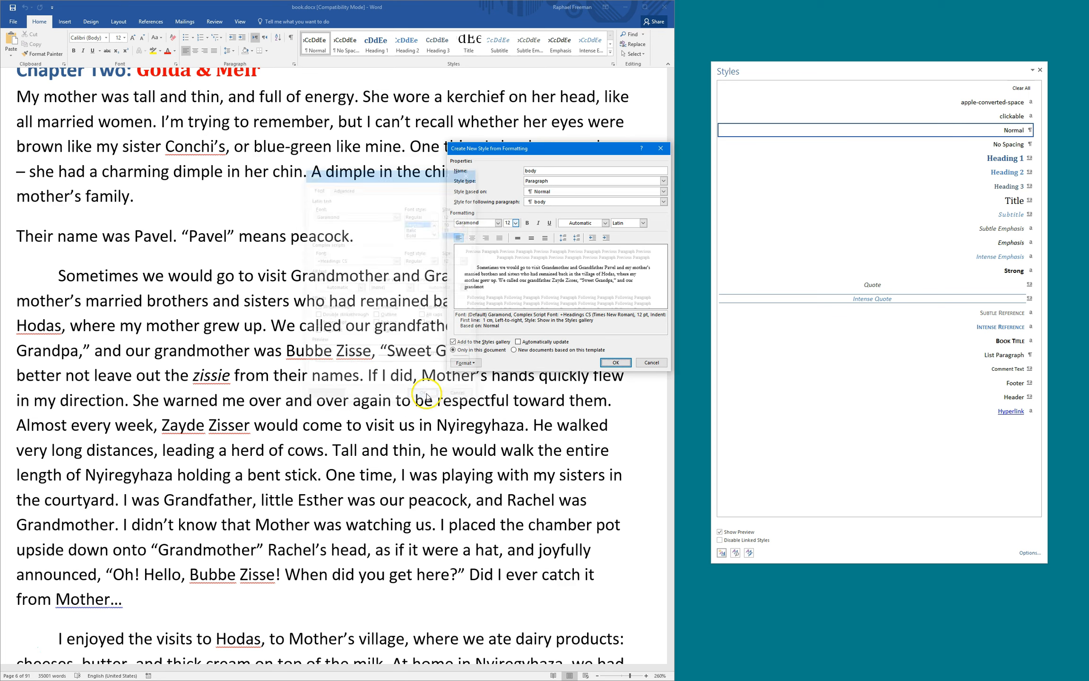
Make the body style justified with line spacing of exactly 15 pt
{"action": "left_click", "coordinate": [465, 364]}
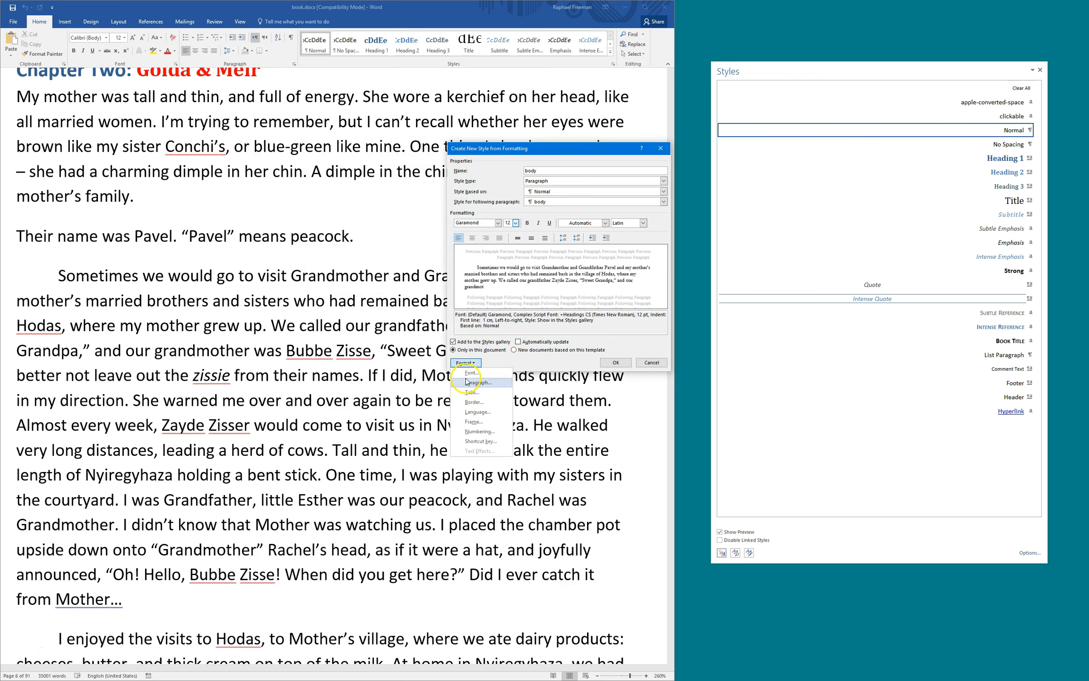
{"action": "left_click", "coordinate": [472, 381]}
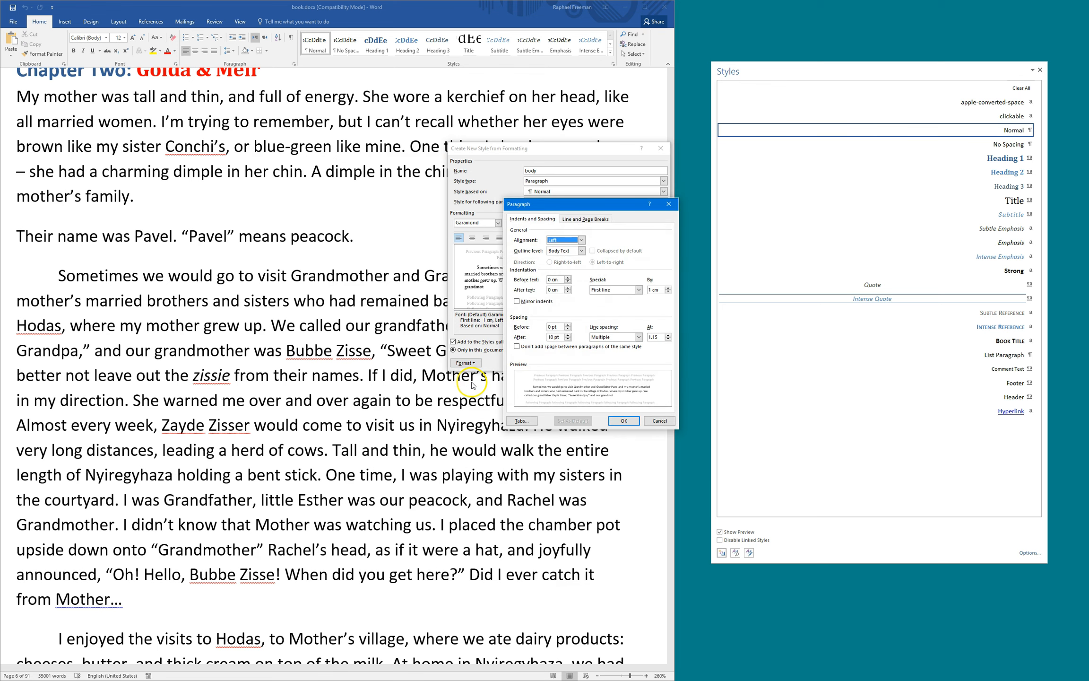
{"action": "left_click_drag", "start_coordinate": [540, 205], "coordinate": [327, 155]}
{"action": "left_click", "coordinate": [333, 191]}
{"action": "left_click", "coordinate": [333, 215]}
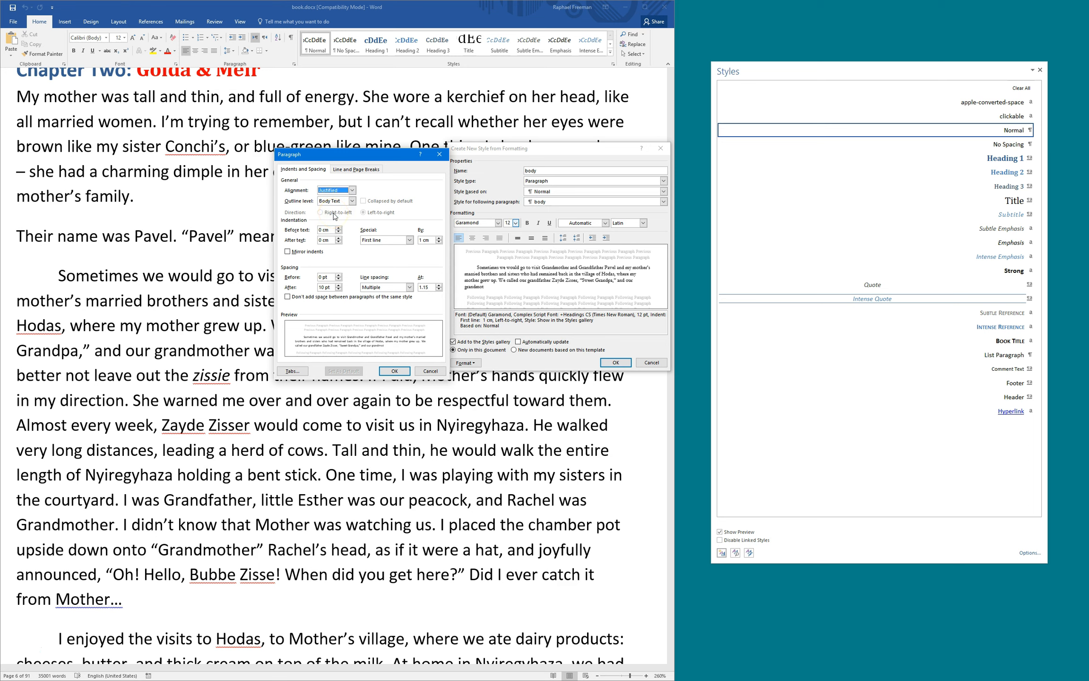
{"action": "left_click", "coordinate": [374, 289]}
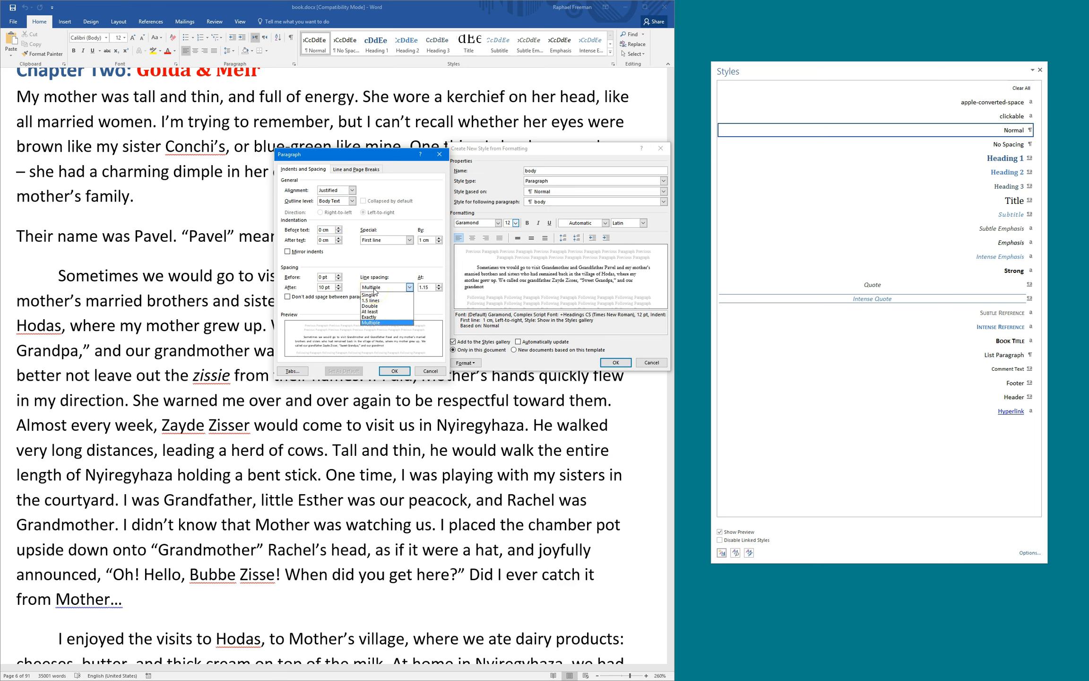
{"action": "left_click", "coordinate": [376, 317]}
{"action": "key", "text": "Tab"}
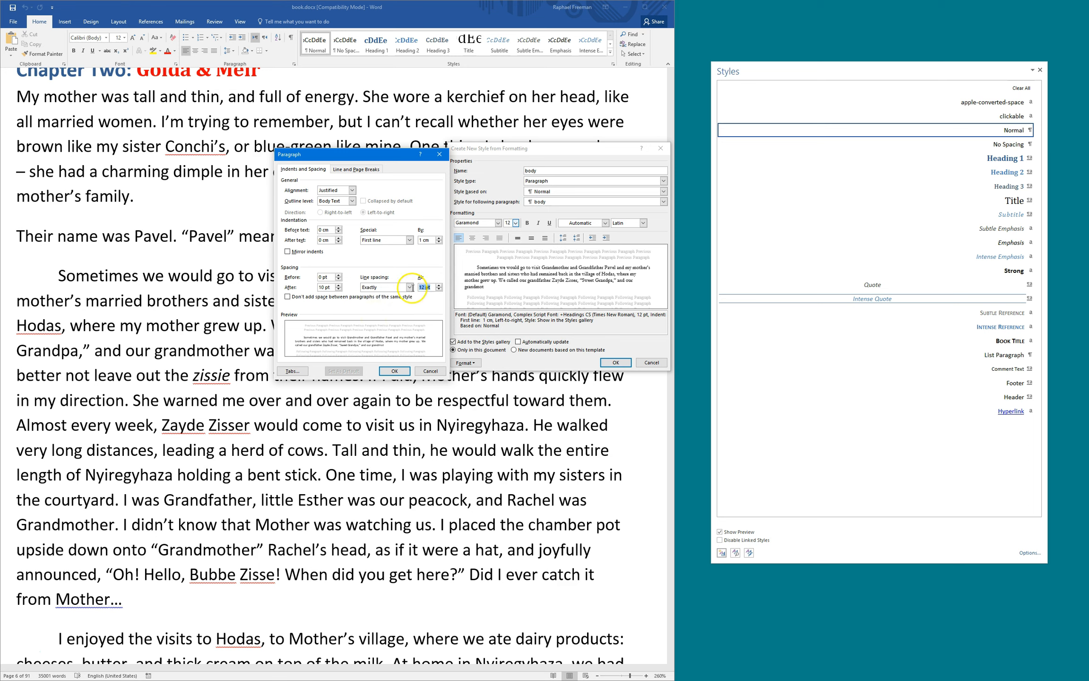
{"action": "type", "text": "15"}
{"action": "key", "text": "Tab"}
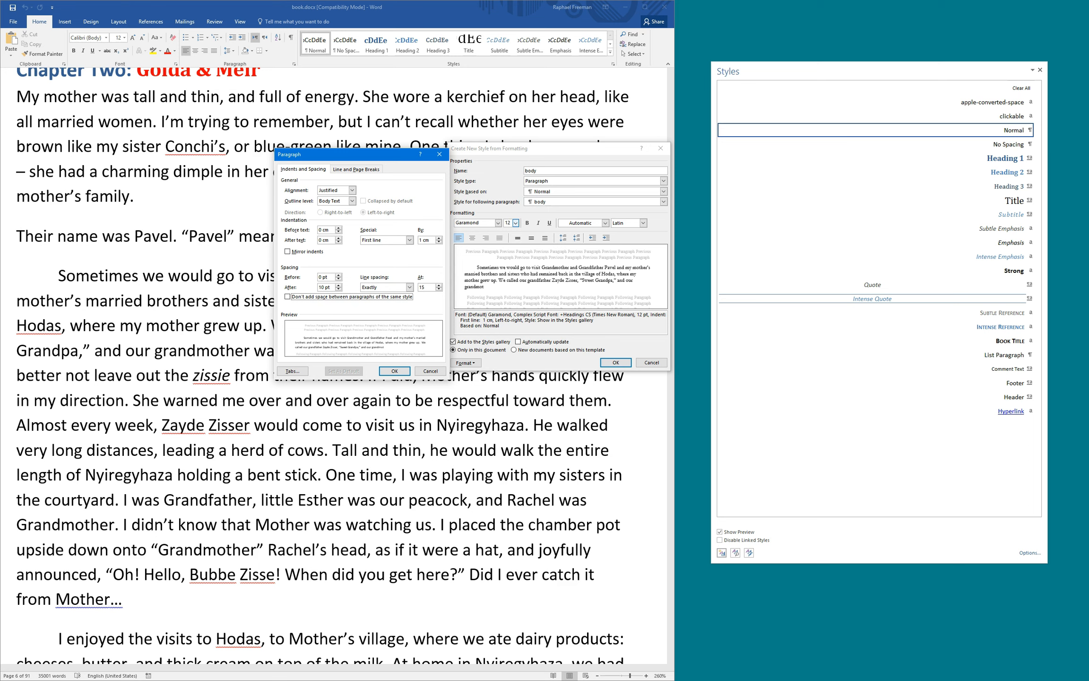
Set 0 pt space after and a 15 pt (0.53 cm) first-line indent, then confirm
{"action": "left_click_drag", "start_coordinate": [333, 277], "coordinate": [311, 276]}
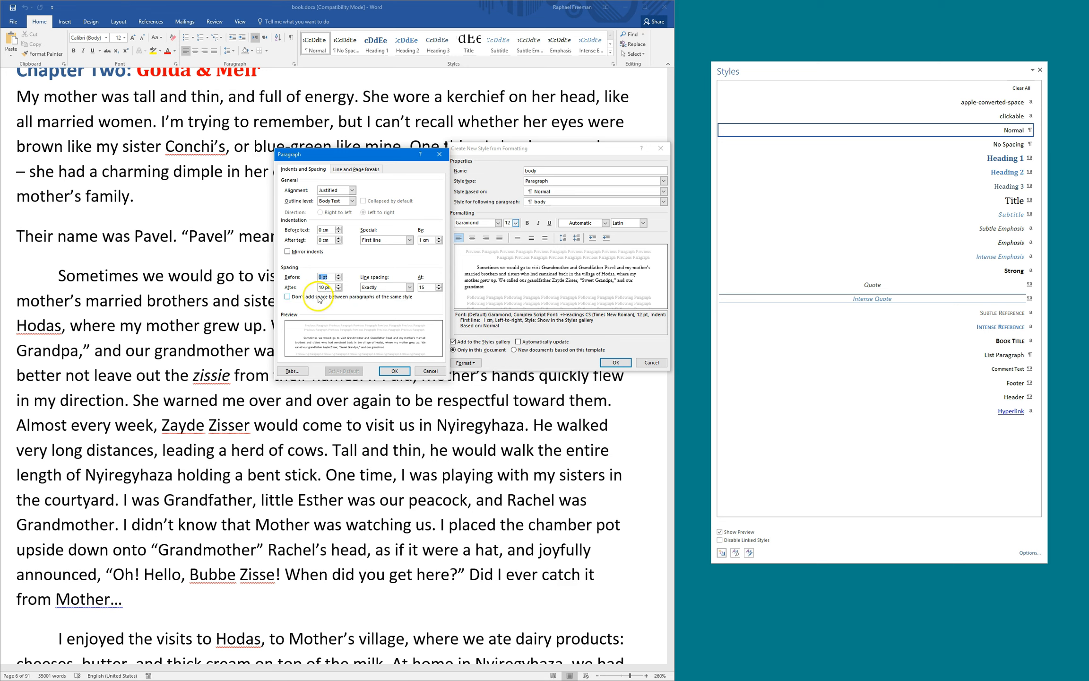
{"action": "key", "text": "Tab"}
{"action": "type", "text": "0"}
{"action": "key", "text": "Tab"}
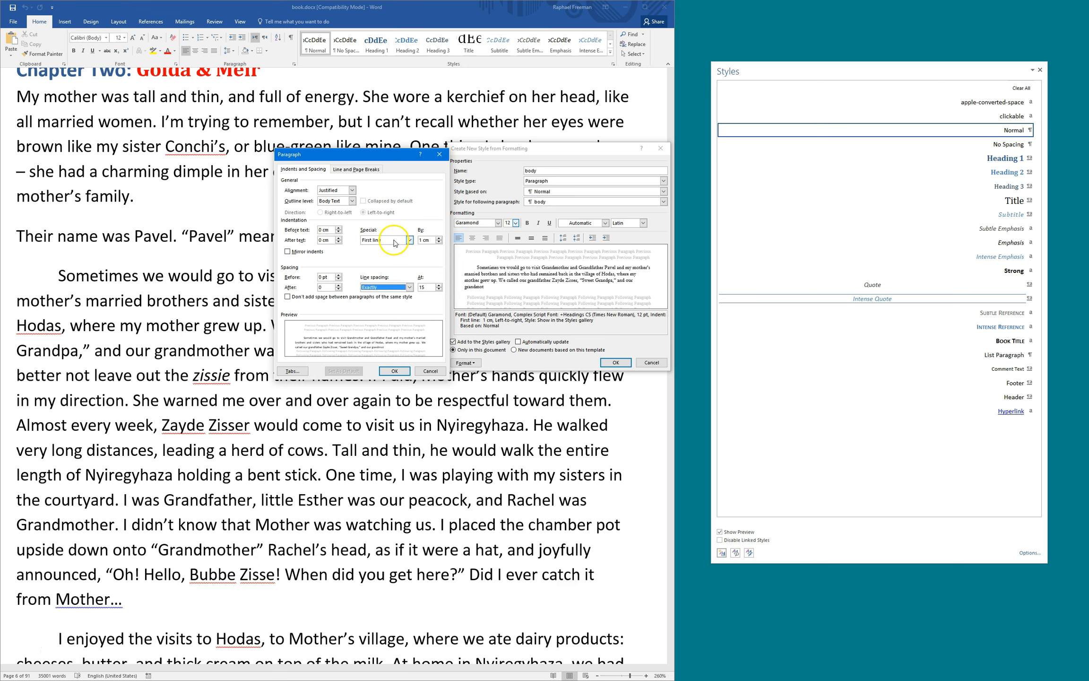
{"action": "left_click_drag", "start_coordinate": [430, 240], "coordinate": [417, 240]}
{"action": "type", "text": "15pt"}
{"action": "key", "text": "Tab"}
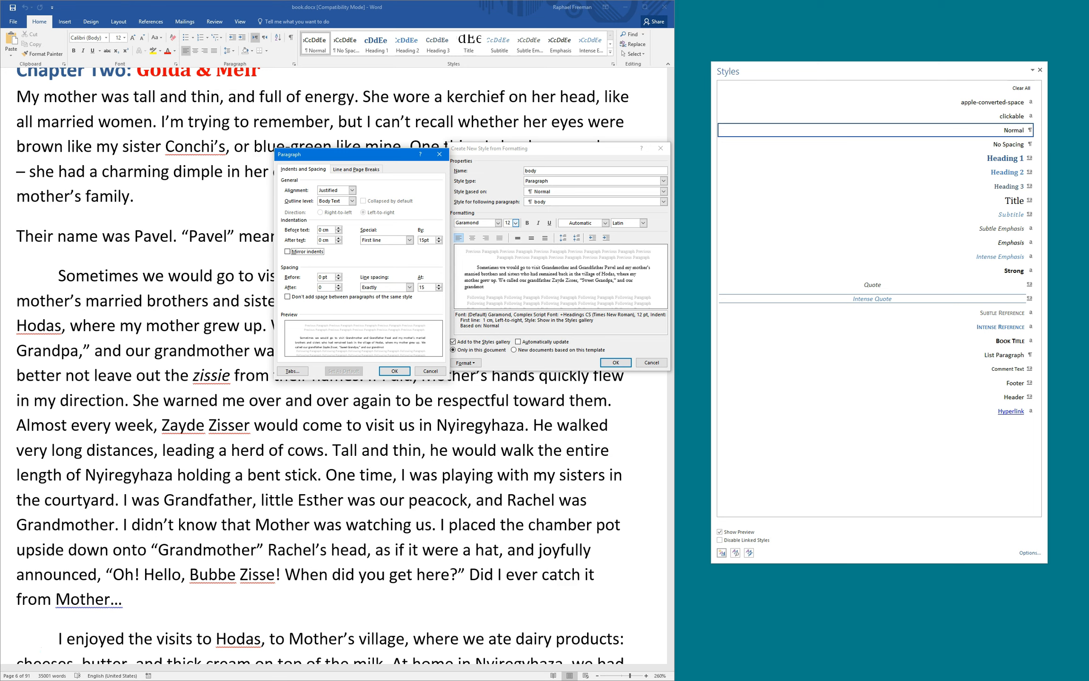
{"action": "left_click", "coordinate": [366, 170]}
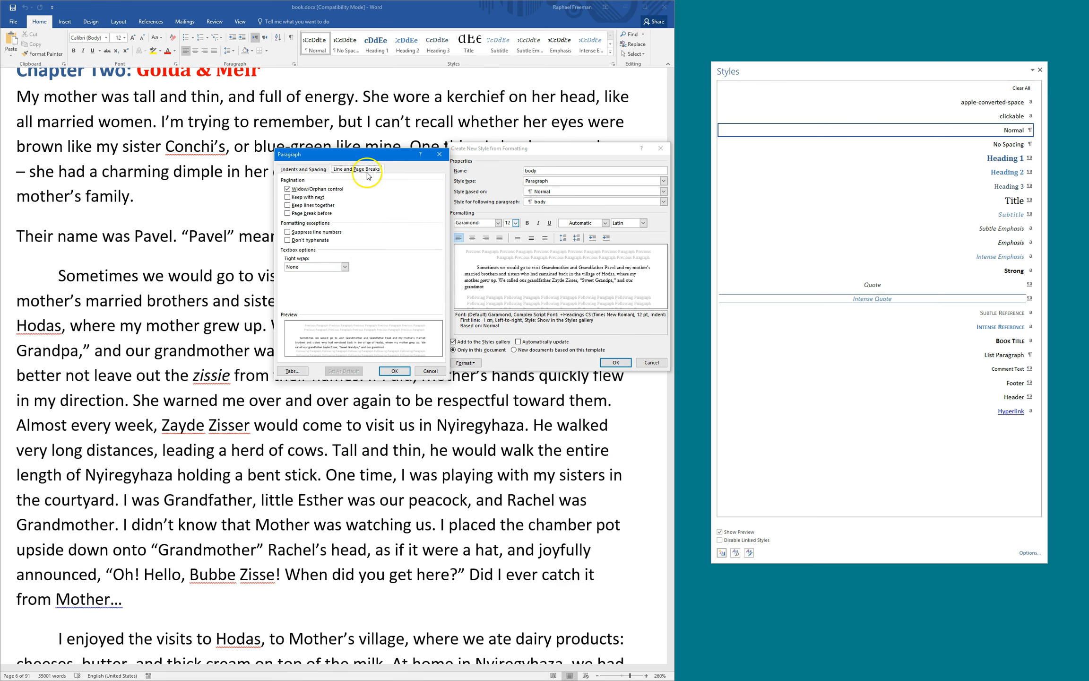
{"action": "left_click", "coordinate": [394, 371]}
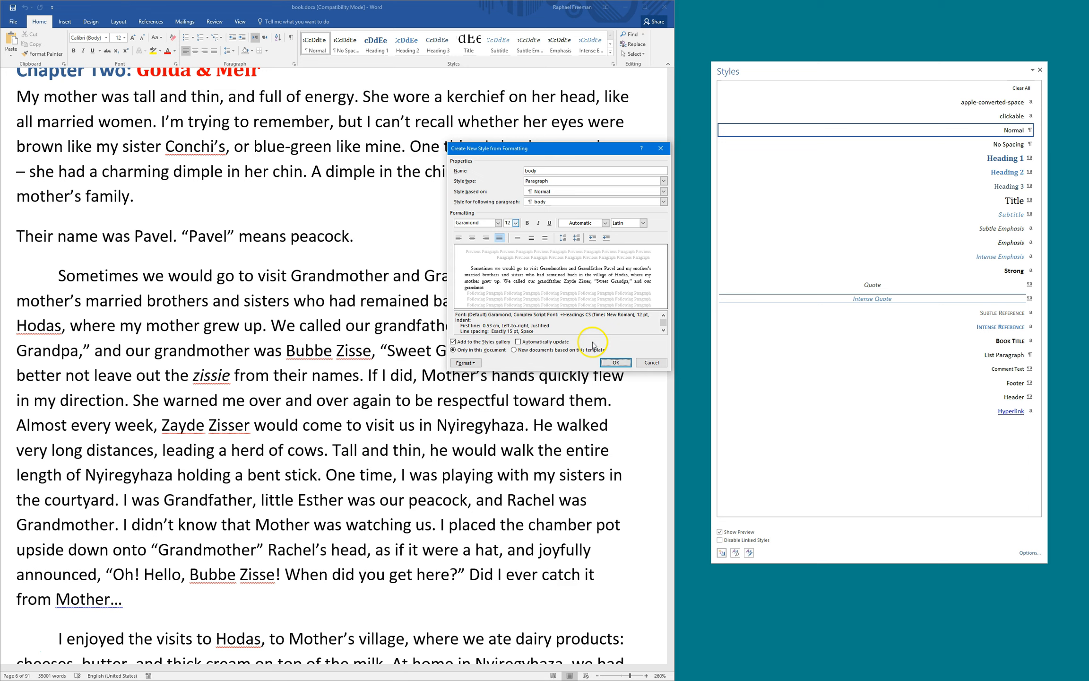
Keep English (United States) as the body style's language
{"action": "left_click", "coordinate": [465, 362]}
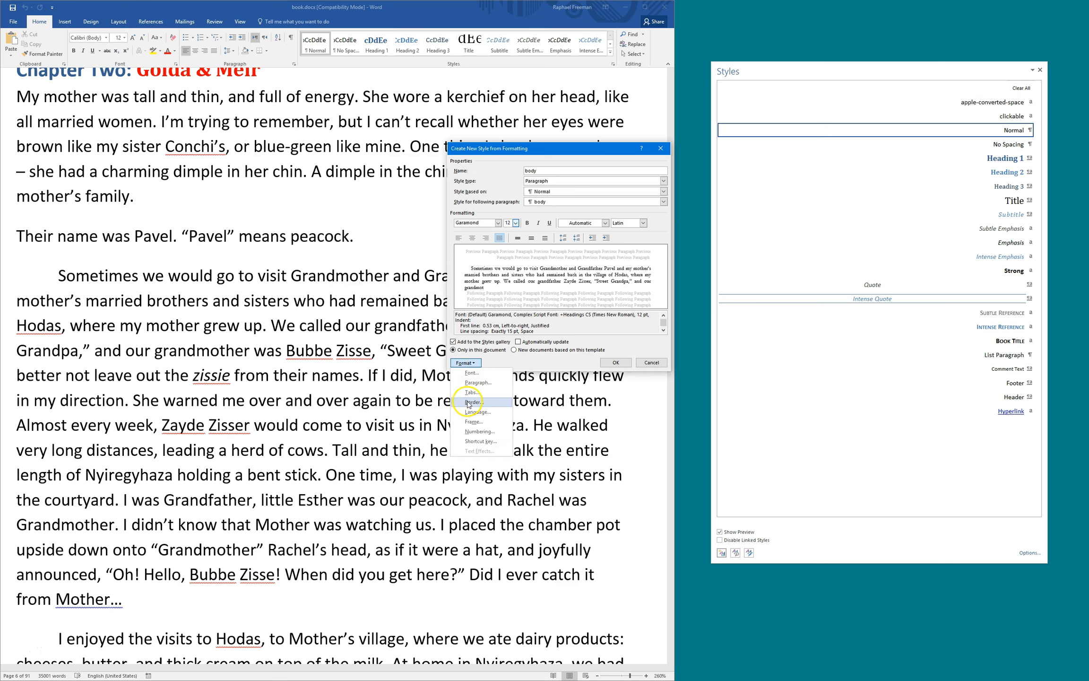
{"action": "left_click", "coordinate": [471, 412]}
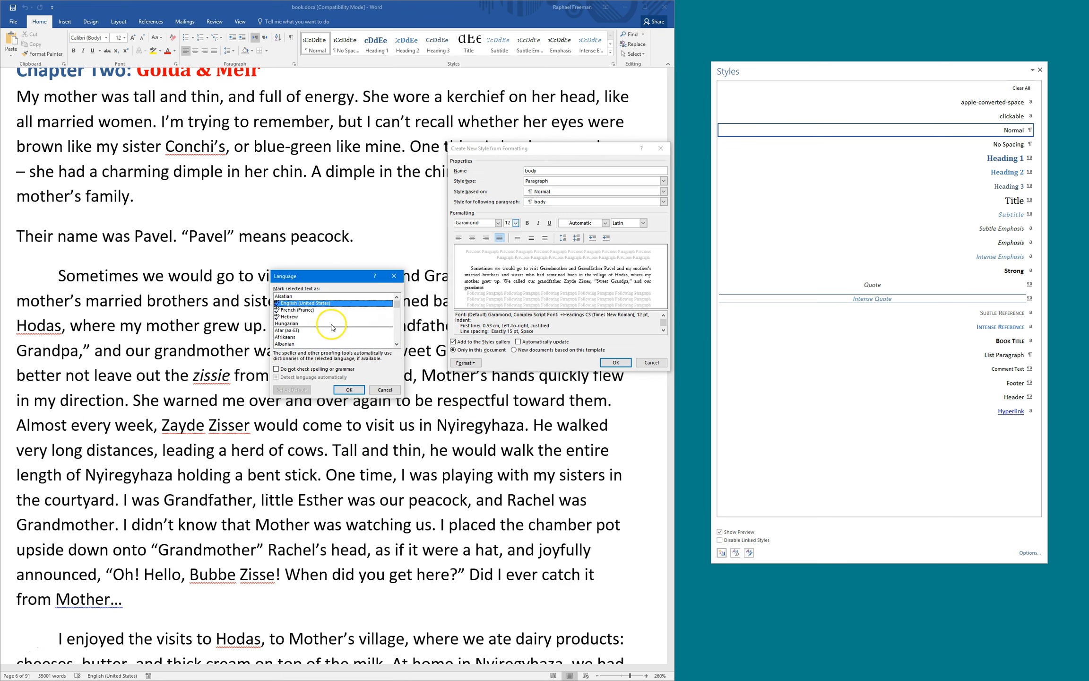
{"action": "left_click", "coordinate": [350, 391]}
Discard the trial Ctrl+Num 4 shortcut and finish creating the body style
{"action": "left_click", "coordinate": [465, 363]}
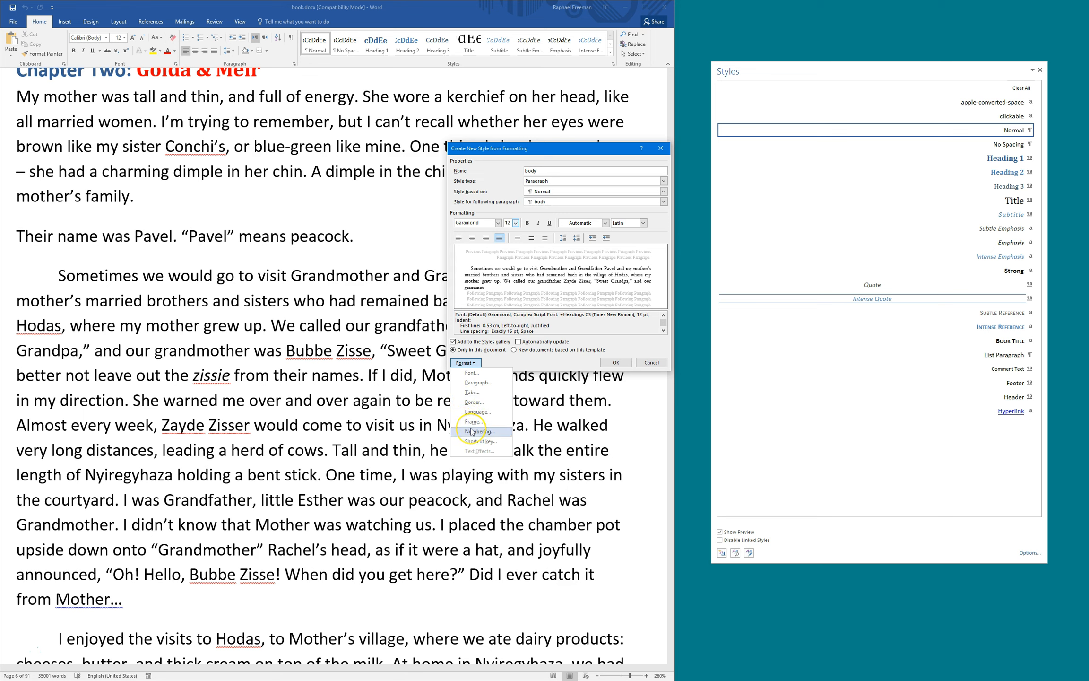
{"action": "left_click", "coordinate": [475, 442]}
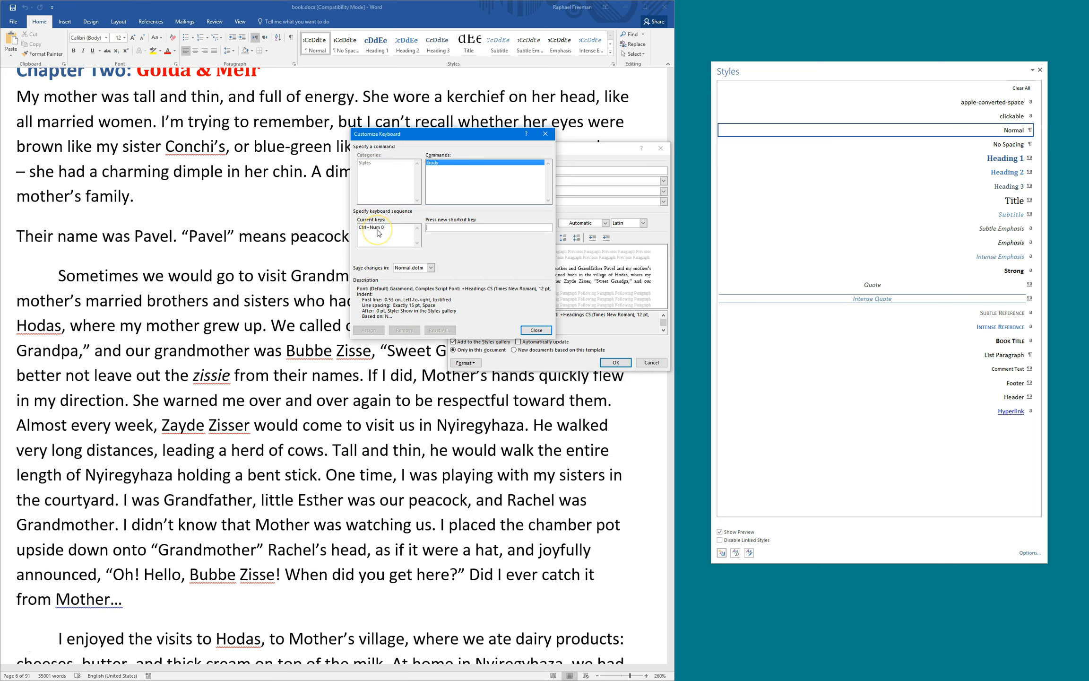
{"action": "left_click", "coordinate": [378, 229]}
{"action": "left_click", "coordinate": [437, 228]}
{"action": "key", "text": "ctrl+KP_4"}
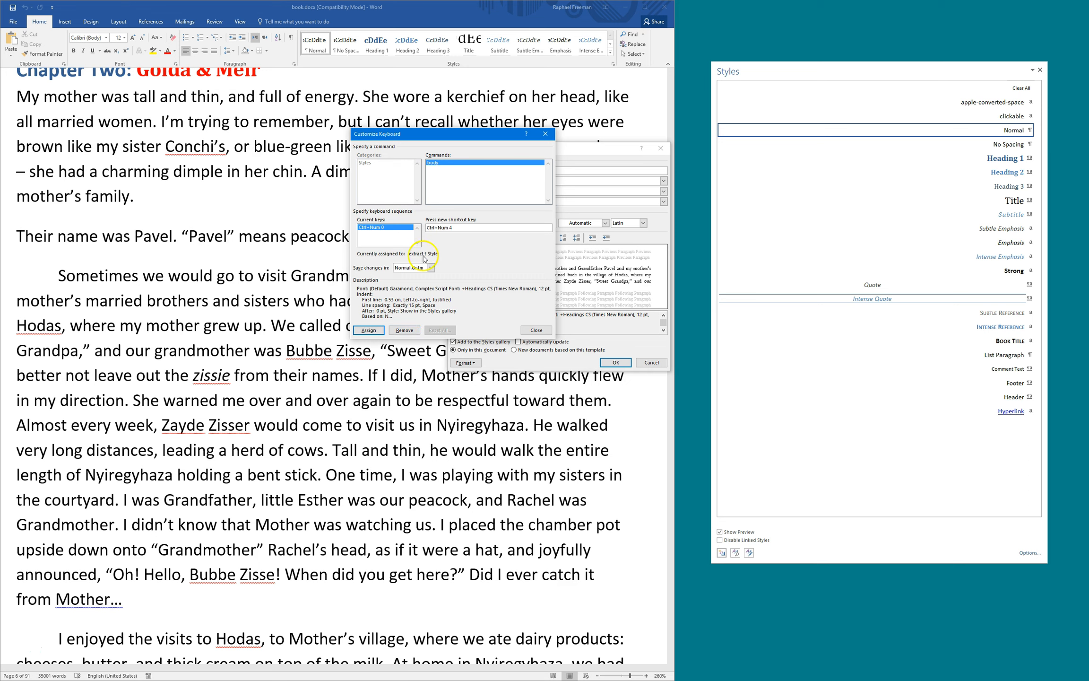
{"action": "left_click_drag", "start_coordinate": [465, 229], "coordinate": [417, 231]}
{"action": "key", "text": "BackSpace"}
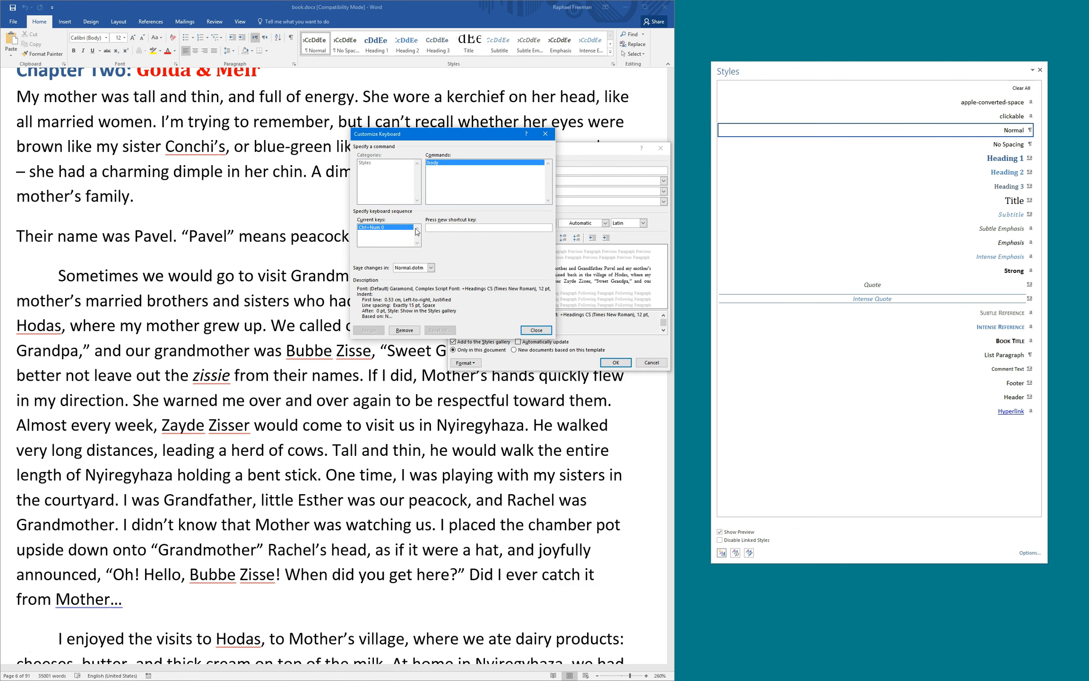
{"action": "left_click", "coordinate": [536, 330]}
{"action": "left_click", "coordinate": [615, 363]}
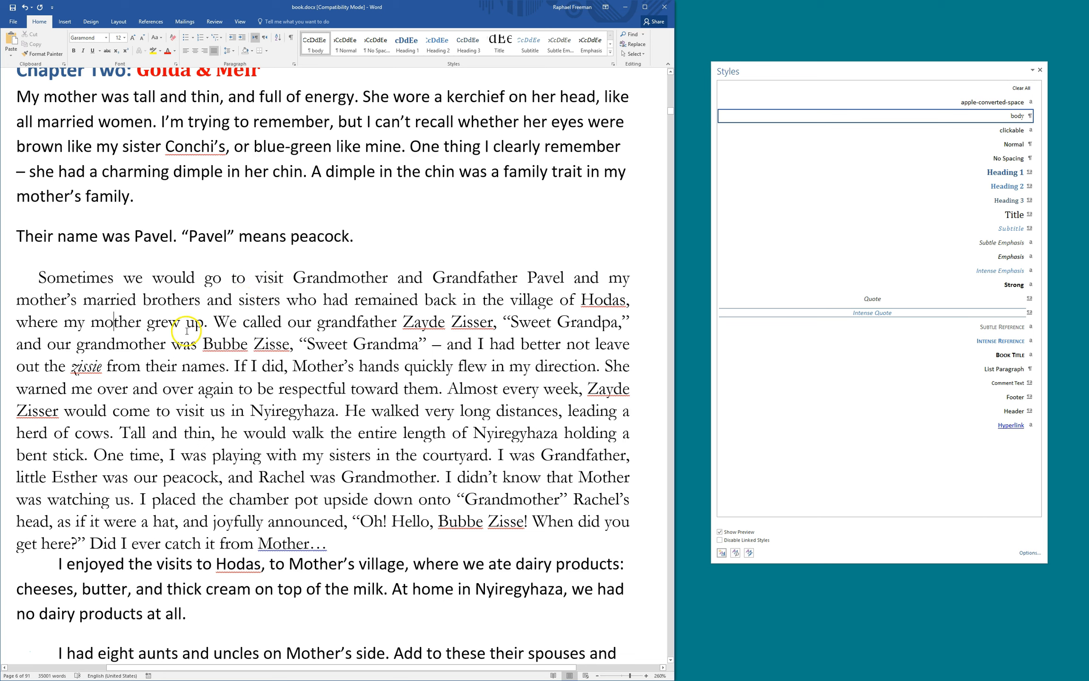
Apply the body style to the 'Their name was Pavel' paragraph
{"action": "left_click", "coordinate": [119, 233]}
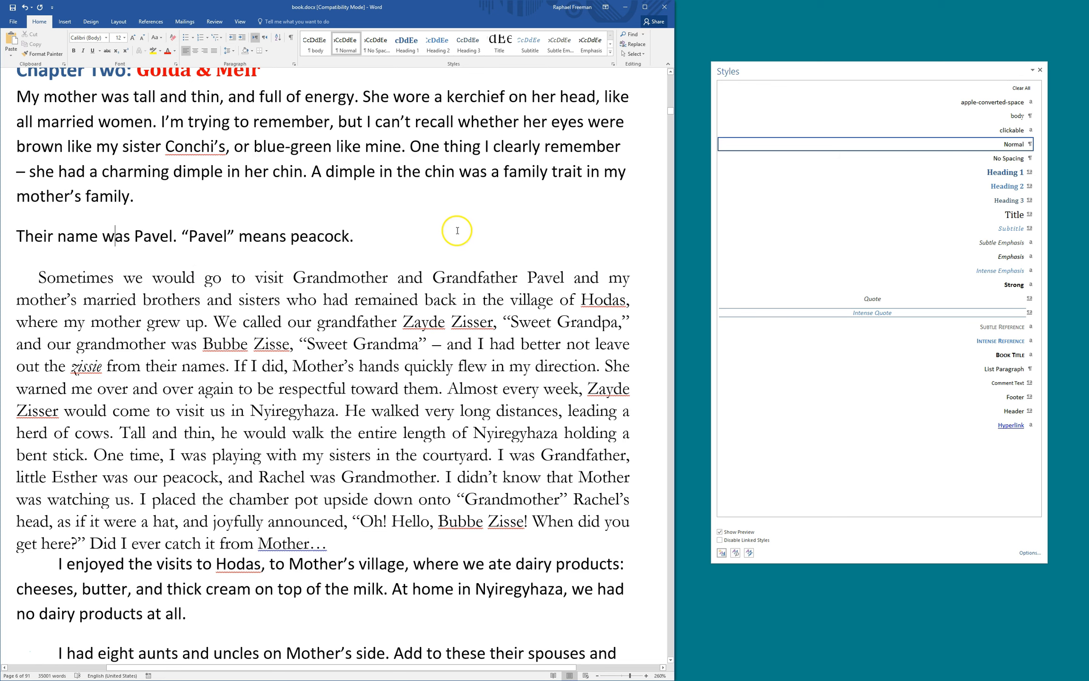
{"action": "left_click", "coordinate": [967, 121]}
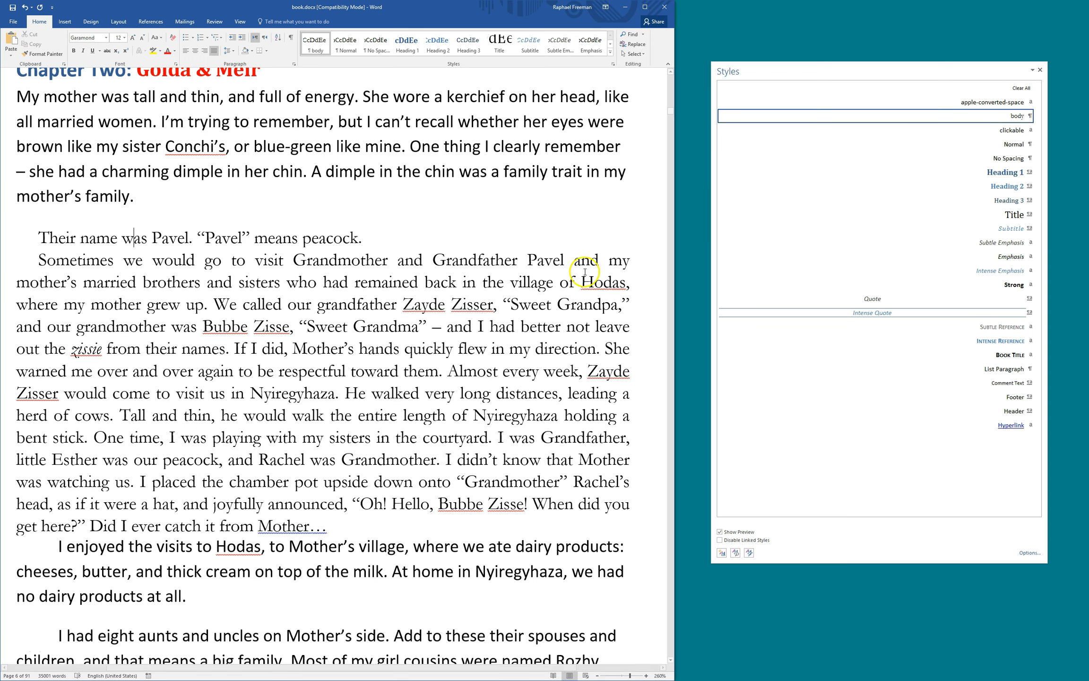
{"action": "left_click", "coordinate": [113, 543]}
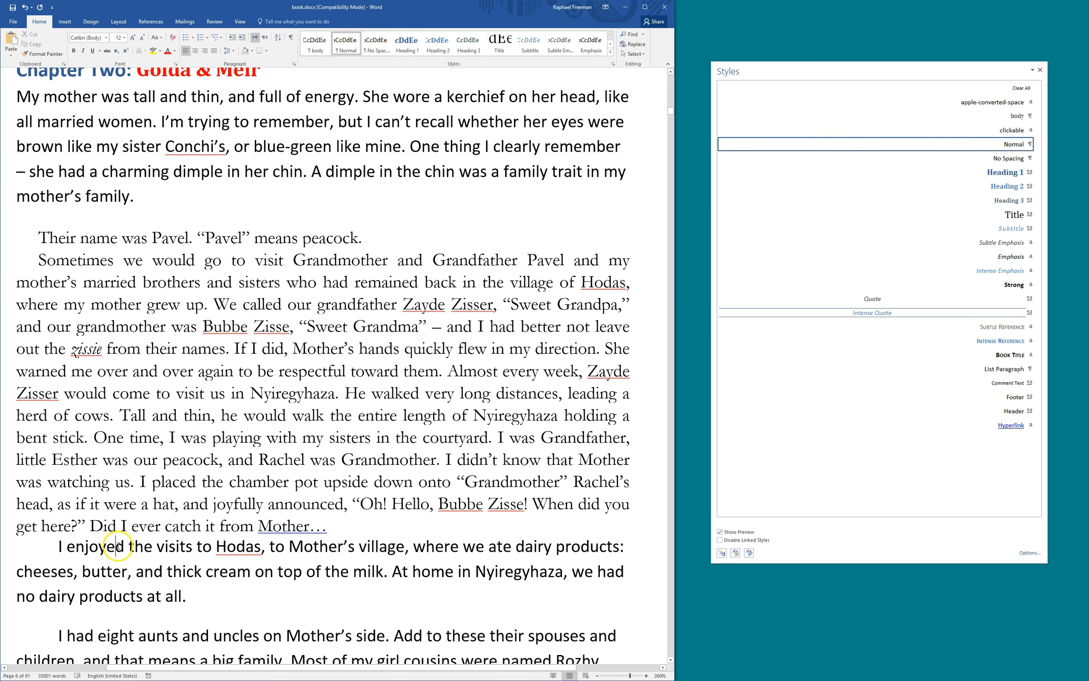
Apply the body style to the 'I enjoyed the visits to Hodas' paragraph
{"action": "triple_click", "coordinate": [93, 559]}
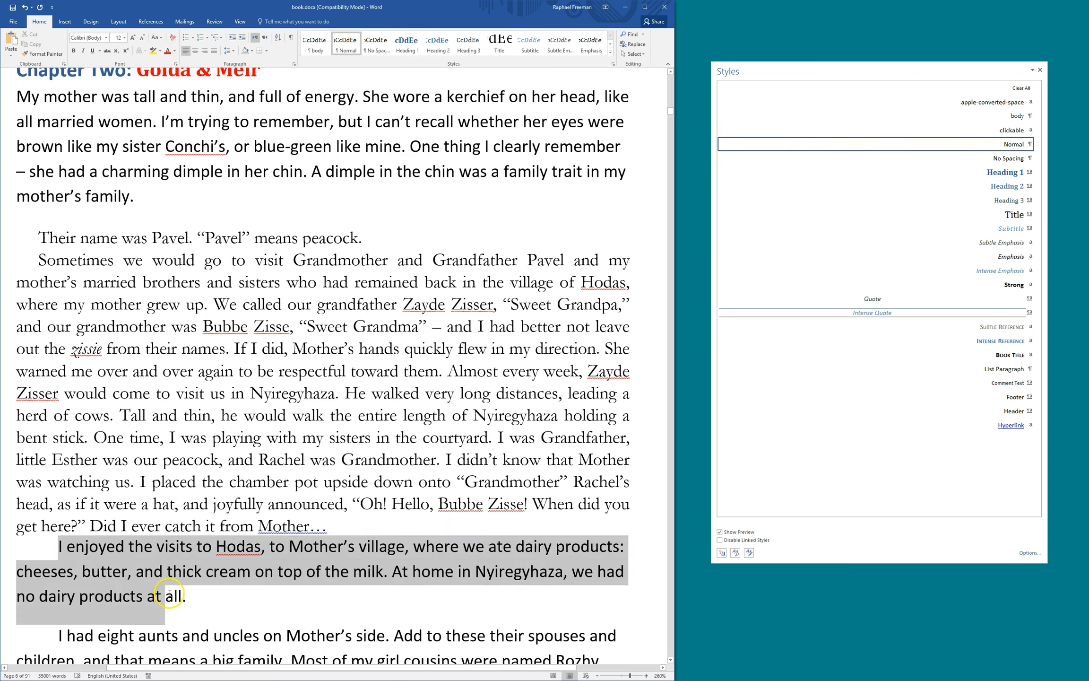
{"action": "left_click", "coordinate": [137, 561]}
{"action": "scroll", "coordinate": [184, 466], "scroll_direction": "down", "scroll_amount": 2}
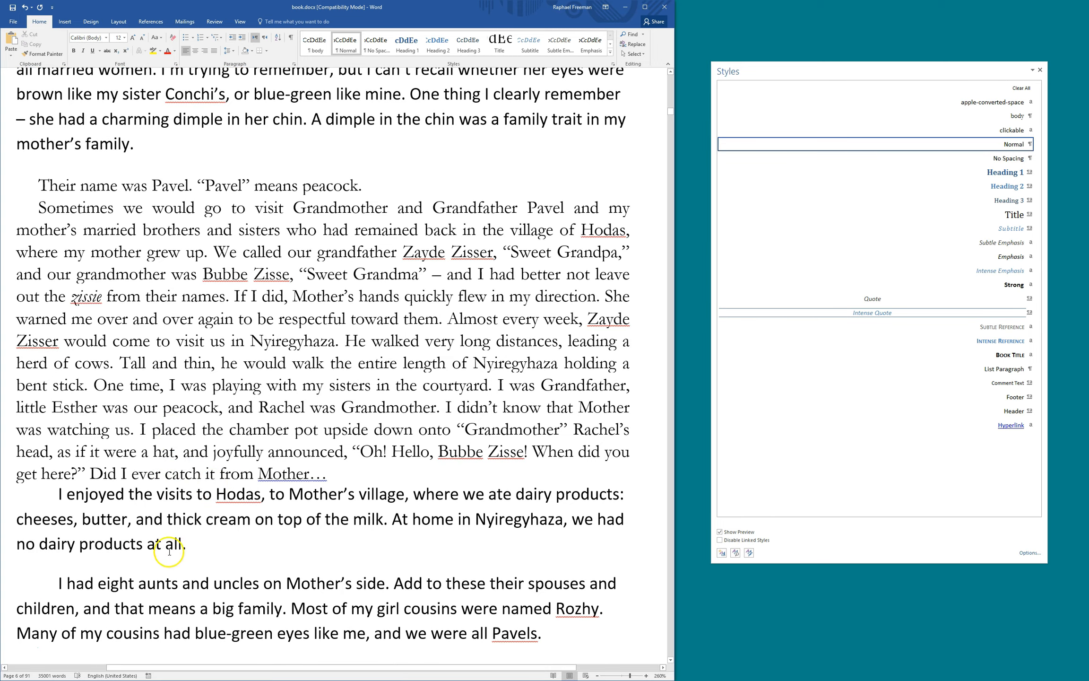
{"action": "key", "text": "F4"}
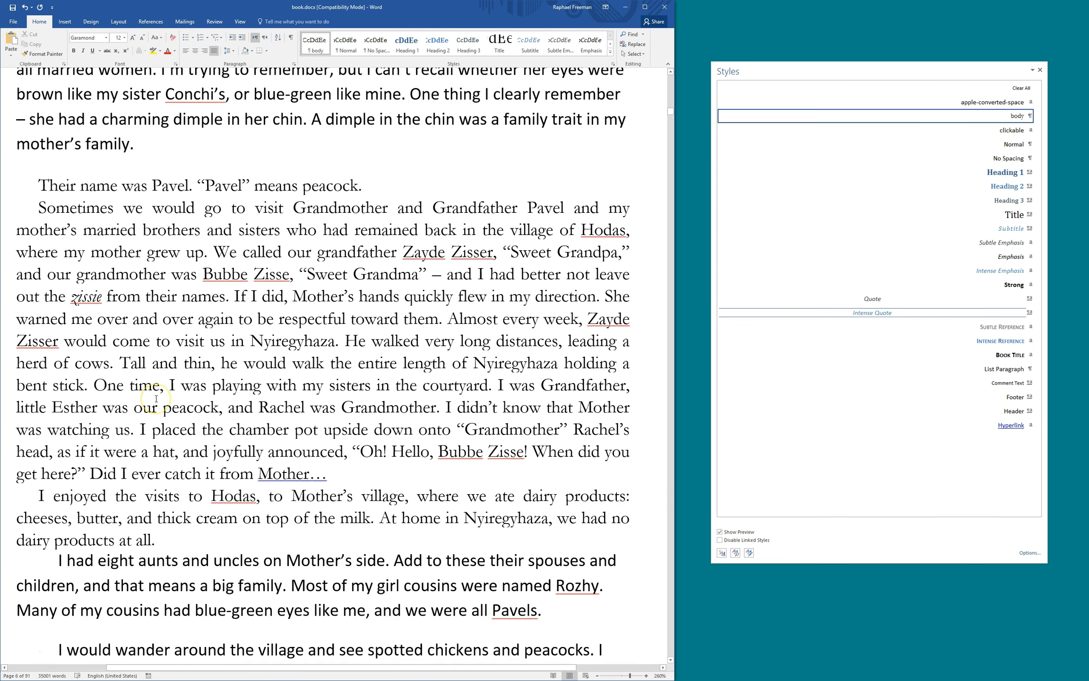
Apply the body style to each following paragraph, from 'I had eight aunts' through 'But we weren't so lucky'
{"action": "scroll", "coordinate": [156, 399], "scroll_direction": "down", "scroll_amount": 4}
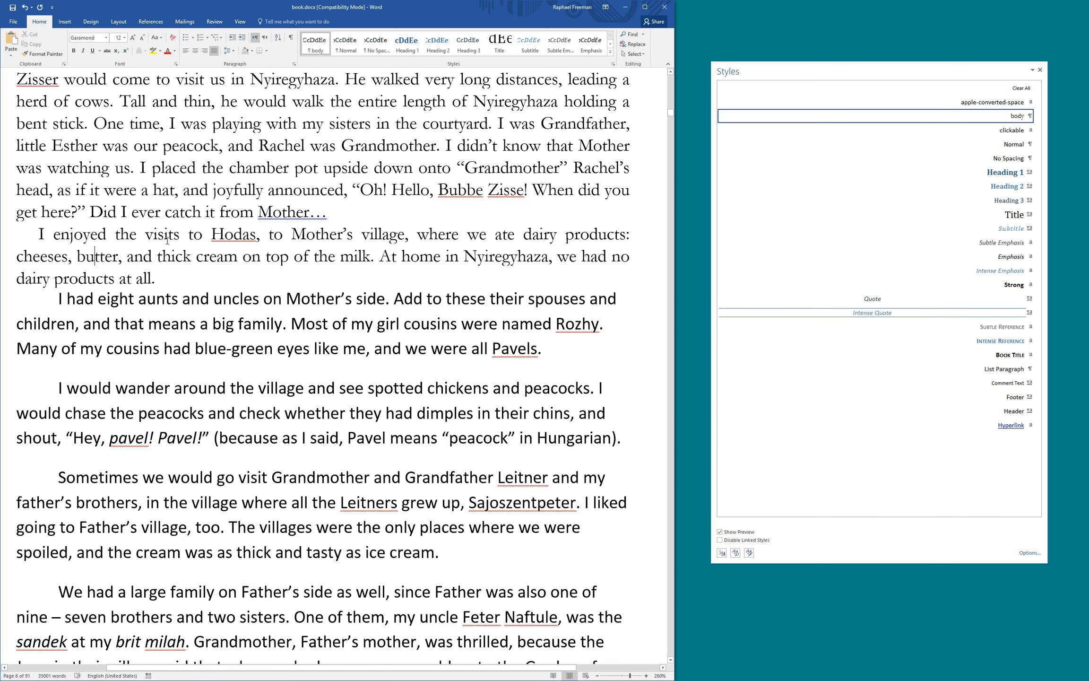
{"action": "key", "text": "ctrl+Down"}
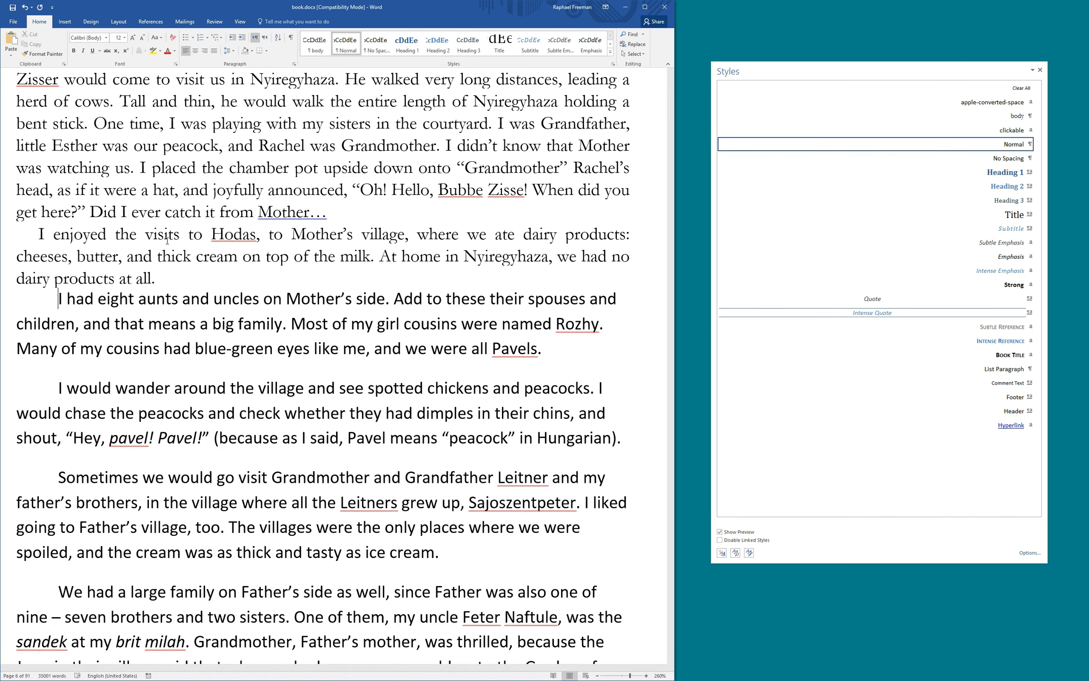
{"action": "key", "text": "F4"}
{"action": "key", "text": "ctrl+Down"}
{"action": "key", "text": "F4"}
{"action": "key", "text": "ctrl+Down"}
{"action": "key", "text": "F4"}
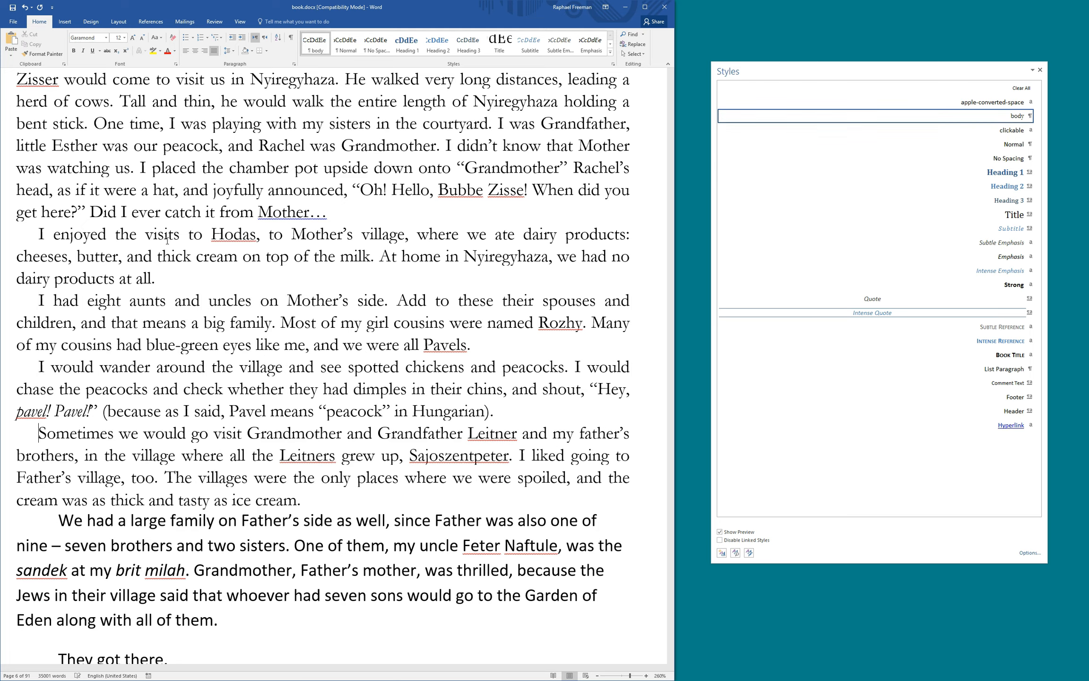
{"action": "key", "text": "ctrl+Down"}
{"action": "key", "text": "F4"}
{"action": "scroll", "coordinate": [166, 241], "scroll_direction": "down", "scroll_amount": 4}
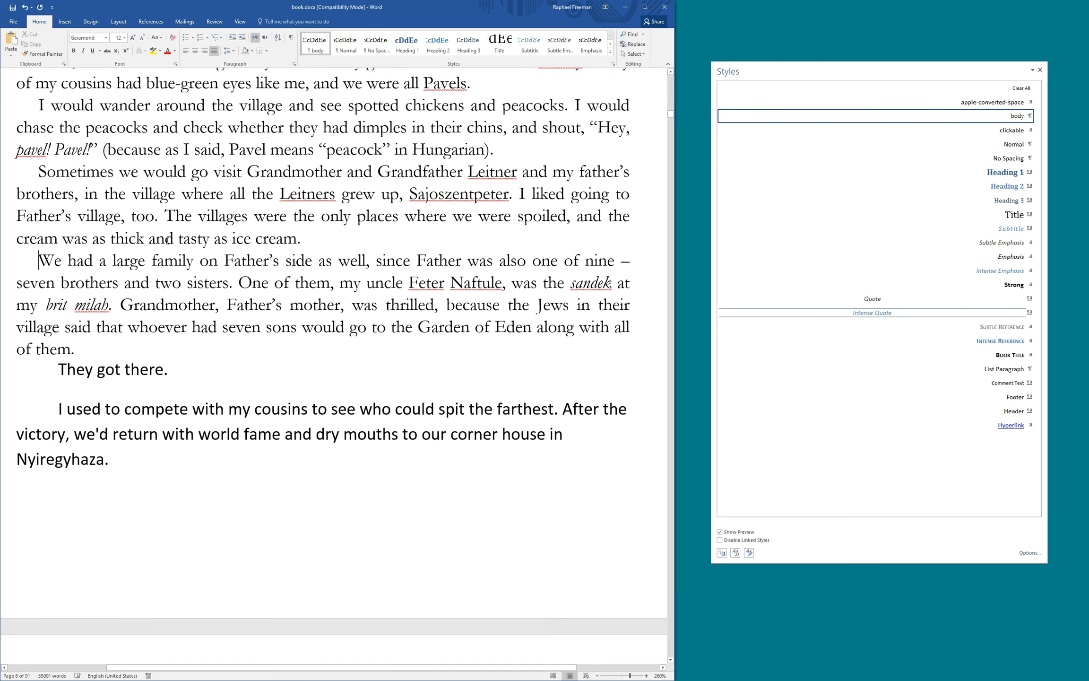
{"action": "key", "text": "ctrl+Down"}
{"action": "key", "text": "F4"}
{"action": "key", "text": "ctrl+Down"}
{"action": "key", "text": "F4"}
{"action": "key", "text": "ctrl+Down"}
{"action": "key", "text": "F4"}
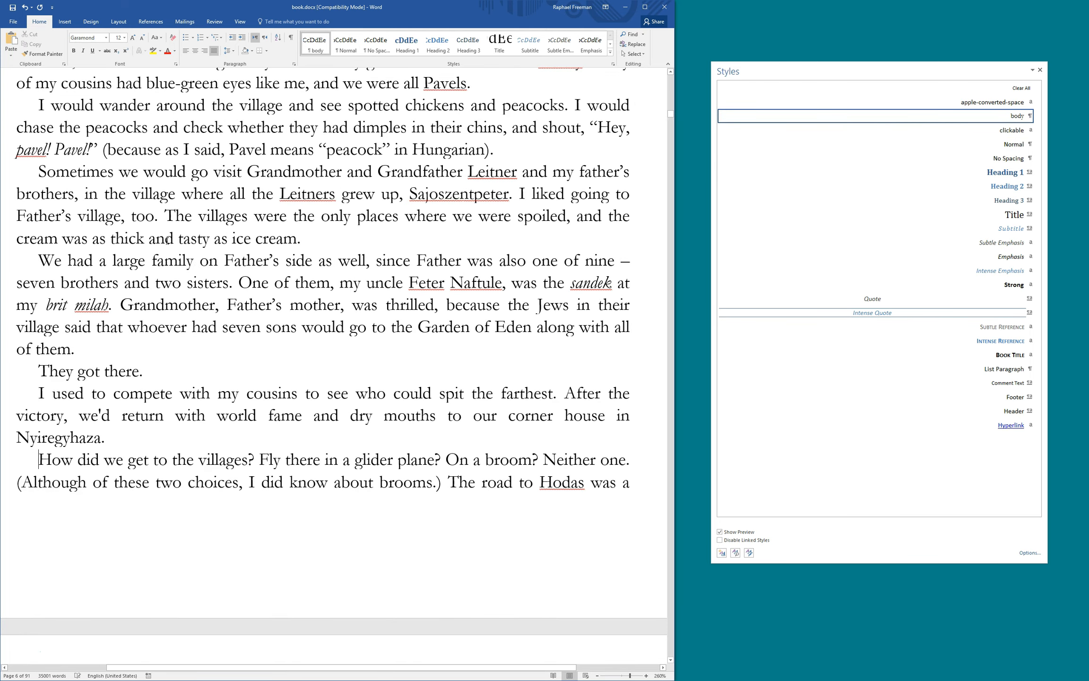
{"action": "key", "text": "ctrl+Down"}
{"action": "key", "text": "F4"}
{"action": "key", "text": "ctrl+Down"}
{"action": "key", "text": "F4"}
{"action": "key", "text": "ctrl+Down"}
{"action": "key", "text": "F4"}
{"action": "key", "text": "ctrl+Down"}
{"action": "key", "text": "F4"}
{"action": "key", "text": "ctrl+Down"}
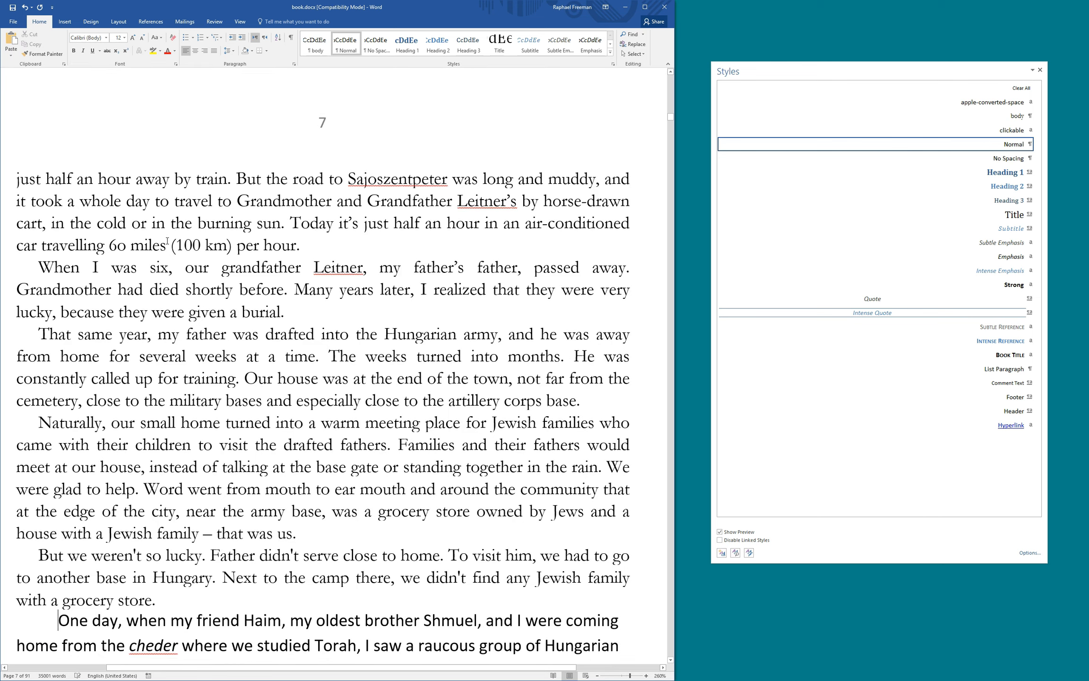
{"action": "key", "text": "F4"}
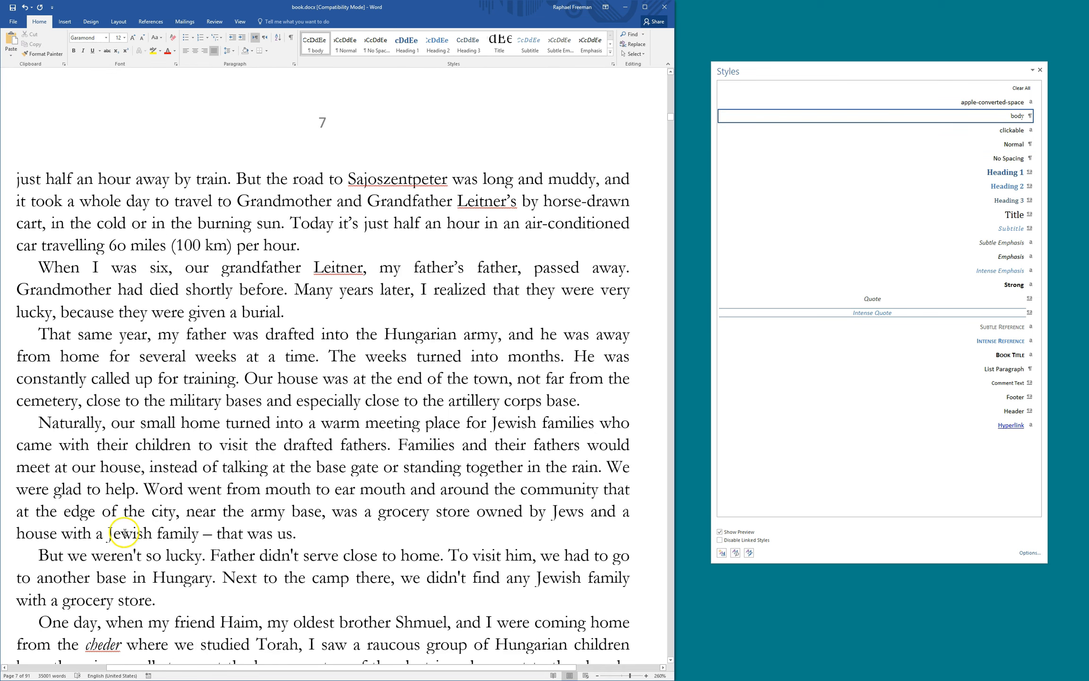
Inspect the apostrophe in 'weren't' and review the restyled paragraphs
{"action": "scroll", "coordinate": [146, 554], "scroll_direction": "up", "scroll_amount": 19}
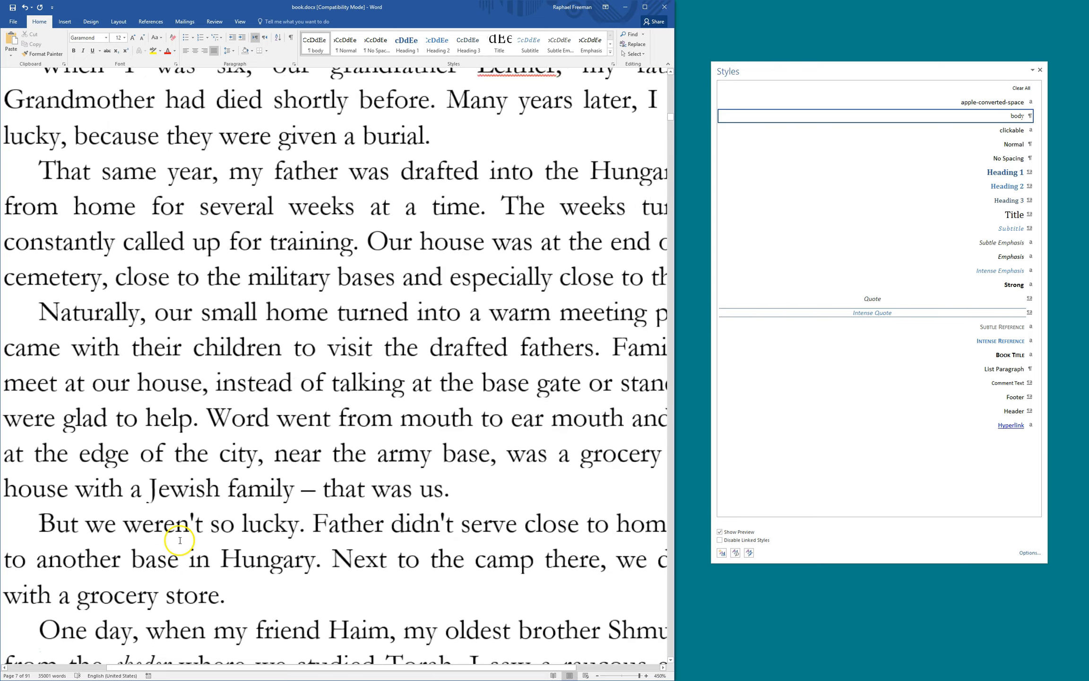
{"action": "scroll", "coordinate": [180, 540], "scroll_direction": "up", "scroll_amount": 5}
{"action": "left_click_drag", "start_coordinate": [219, 500], "coordinate": [225, 500]}
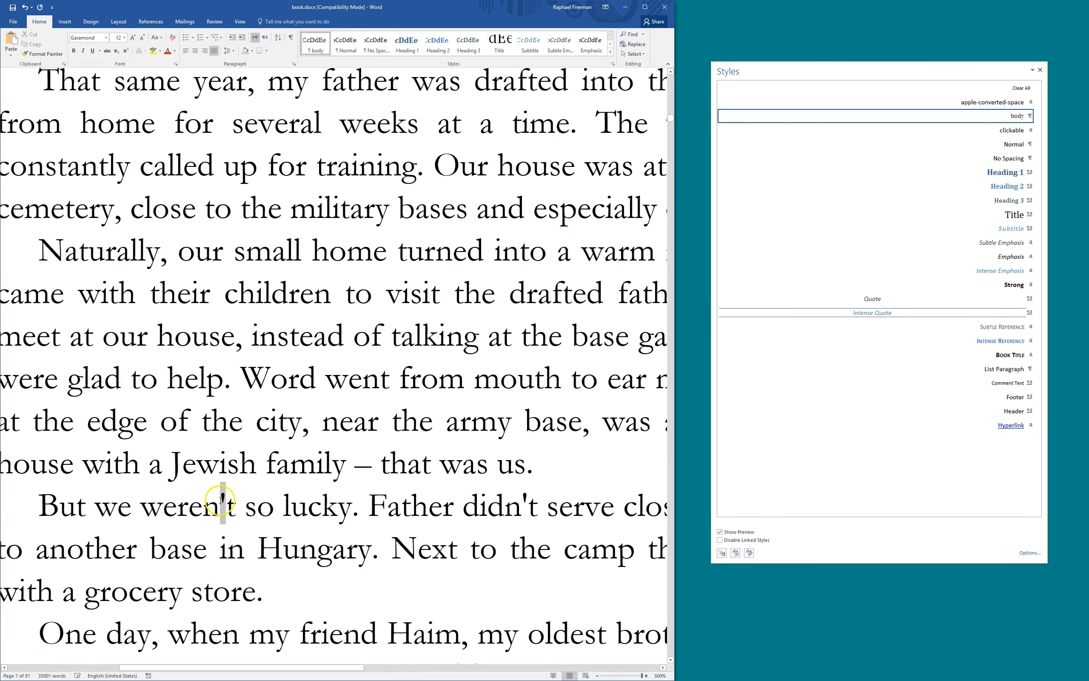
{"action": "left_click", "coordinate": [252, 503]}
{"action": "scroll", "coordinate": [253, 502], "scroll_direction": "down", "scroll_amount": 16}
{"action": "scroll", "coordinate": [253, 503], "scroll_direction": "down", "scroll_amount": 10}
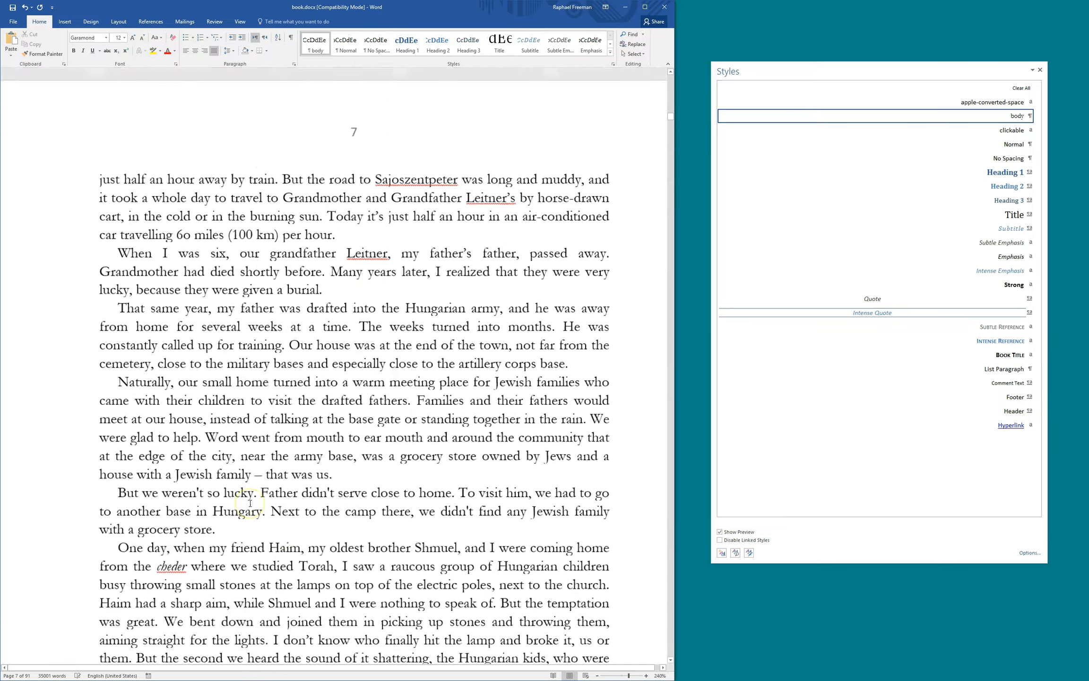
{"action": "scroll", "coordinate": [250, 503], "scroll_direction": "up", "scroll_amount": 2}
{"action": "scroll", "coordinate": [298, 367], "scroll_direction": "down", "scroll_amount": 1}
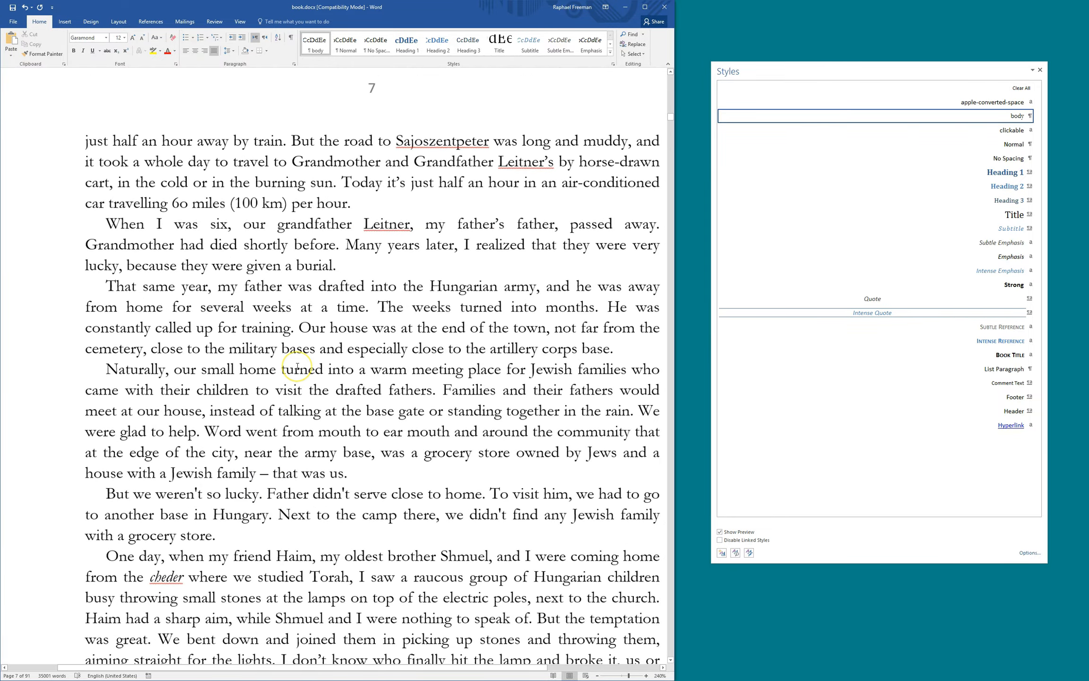
{"action": "scroll", "coordinate": [298, 366], "scroll_direction": "down", "scroll_amount": 1}
{"action": "scroll", "coordinate": [296, 367], "scroll_direction": "down", "scroll_amount": 6}
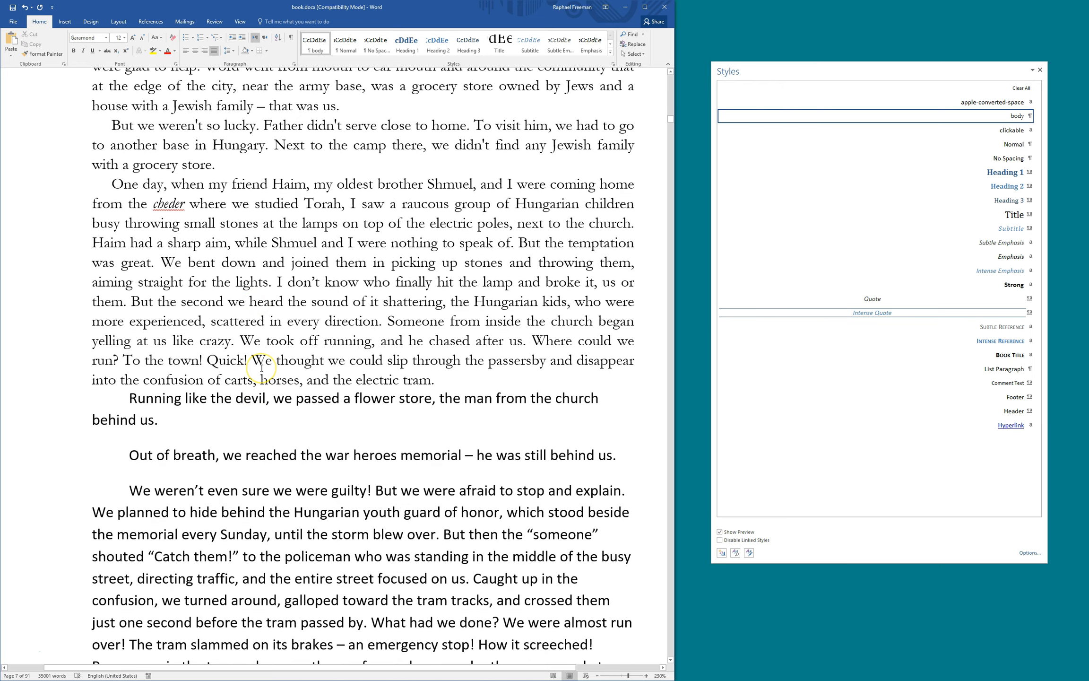
{"action": "scroll", "coordinate": [262, 368], "scroll_direction": "up", "scroll_amount": 20}
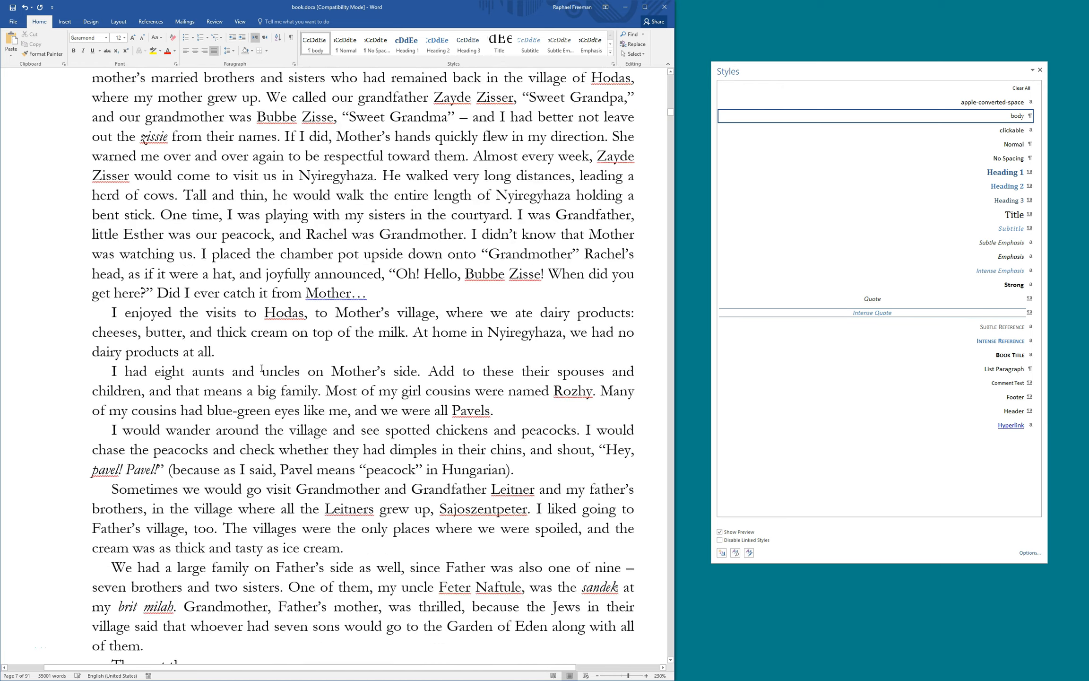
{"action": "scroll", "coordinate": [262, 368], "scroll_direction": "up", "scroll_amount": 1}
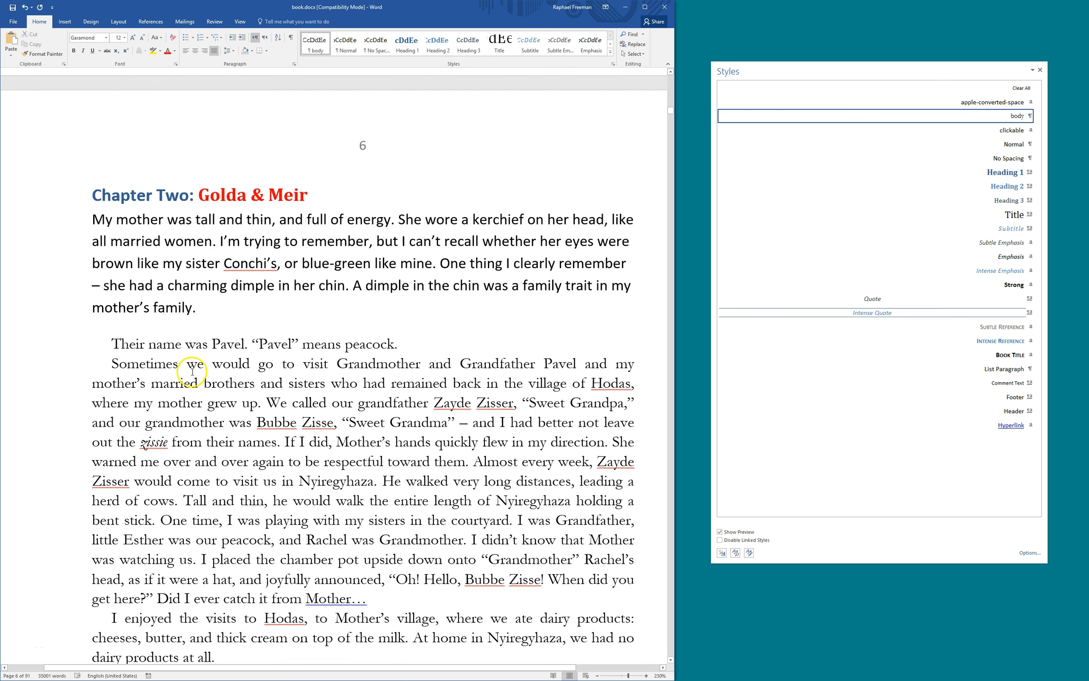
Check which styles the opening paragraphs under Chapter Two use
{"action": "left_click", "coordinate": [146, 268]}
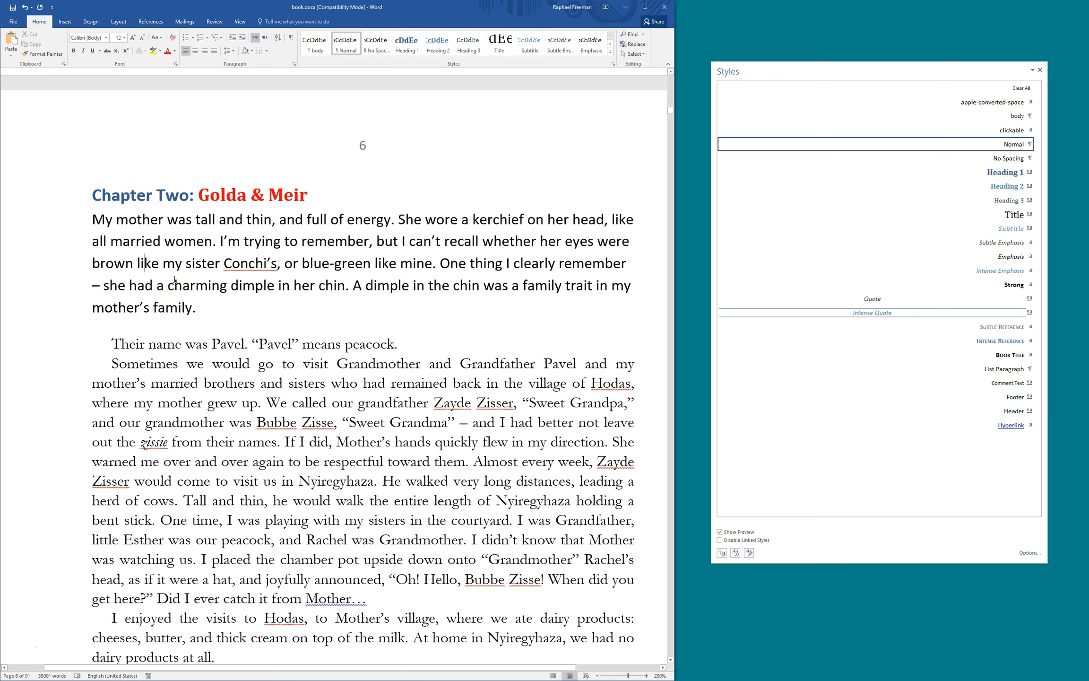
{"action": "left_click", "coordinate": [174, 344]}
{"action": "left_click", "coordinate": [156, 284]}
{"action": "scroll", "coordinate": [225, 390], "scroll_direction": "down", "scroll_amount": 15}
{"action": "scroll", "coordinate": [226, 395], "scroll_direction": "down", "scroll_amount": 15}
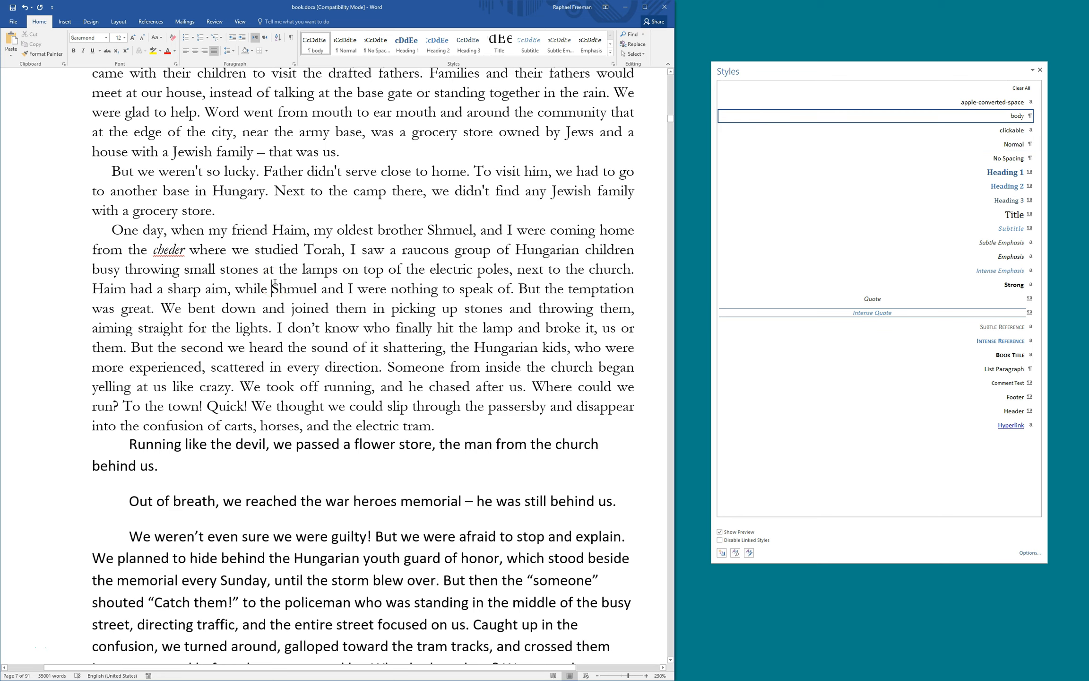
{"action": "scroll", "coordinate": [274, 283], "scroll_direction": "up", "scroll_amount": 20}
{"action": "scroll", "coordinate": [274, 283], "scroll_direction": "up", "scroll_amount": 6}
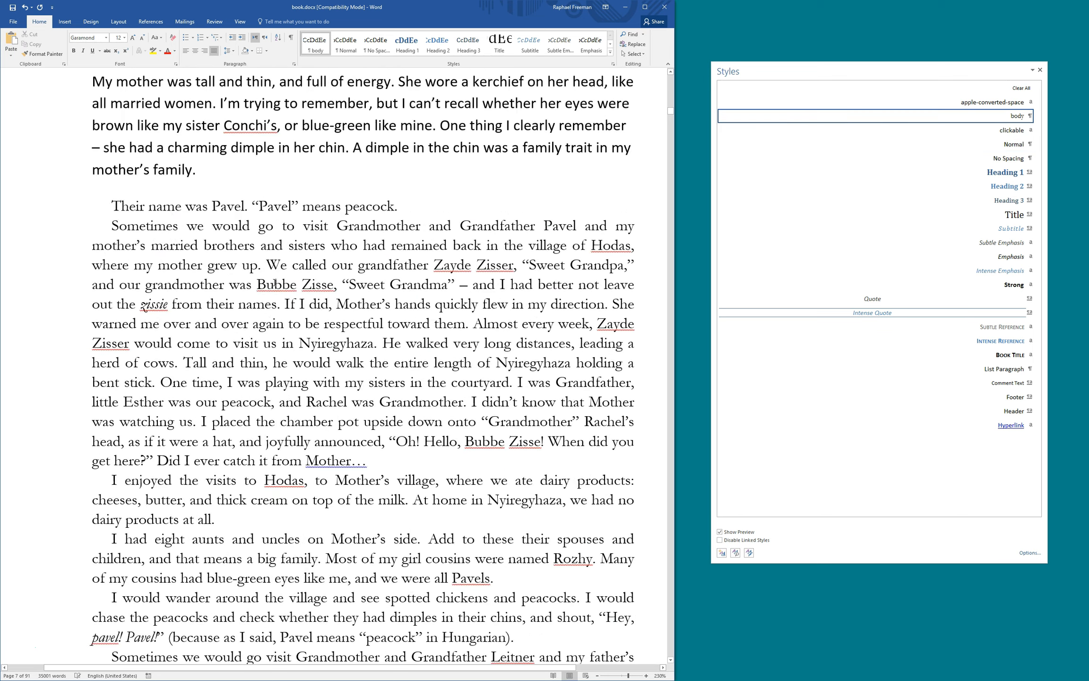
Apply the body style to the opening 'My mother was tall and thin' paragraph
{"action": "left_click", "coordinate": [158, 239]}
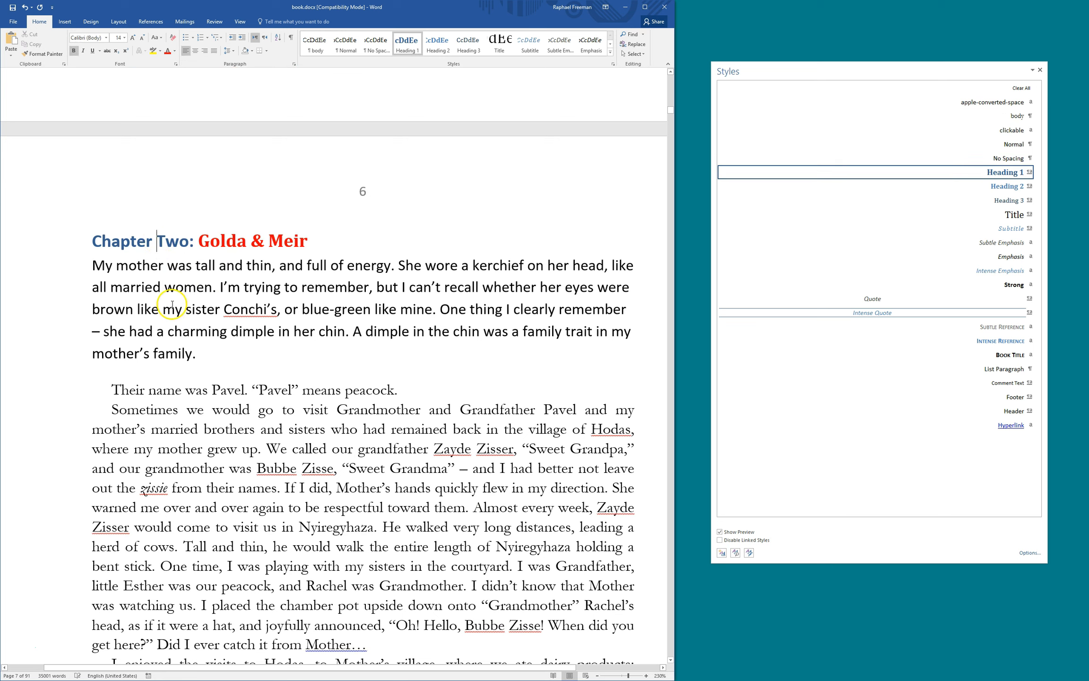
{"action": "left_click", "coordinate": [170, 429]}
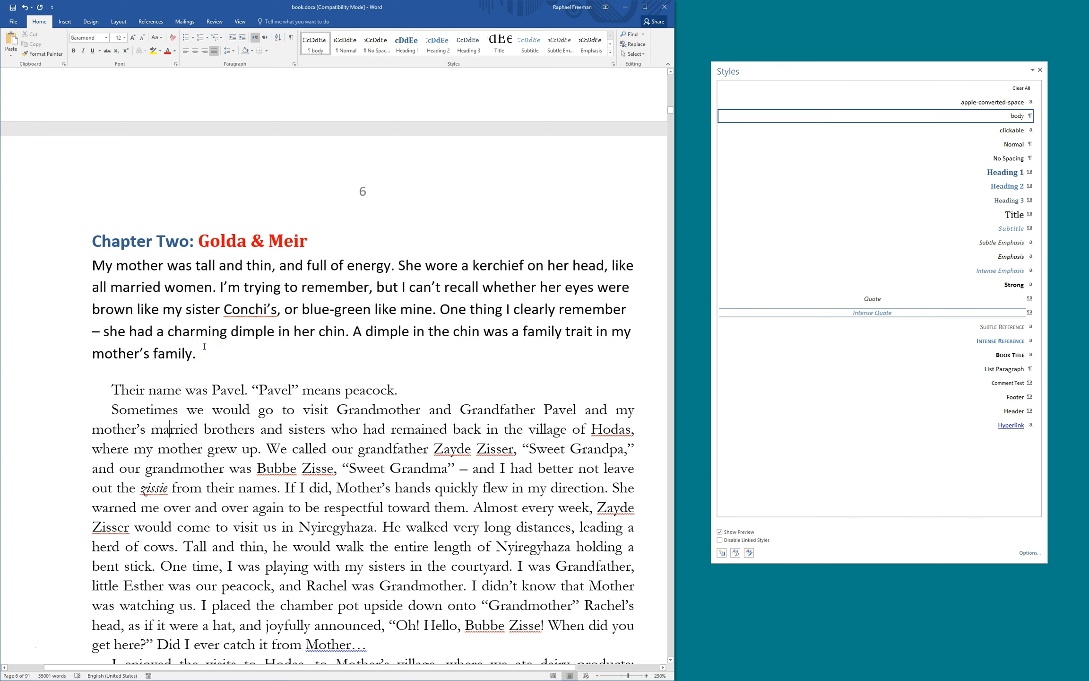
{"action": "left_click", "coordinate": [279, 416]}
{"action": "left_click", "coordinate": [214, 411]}
{"action": "left_click", "coordinate": [164, 288]}
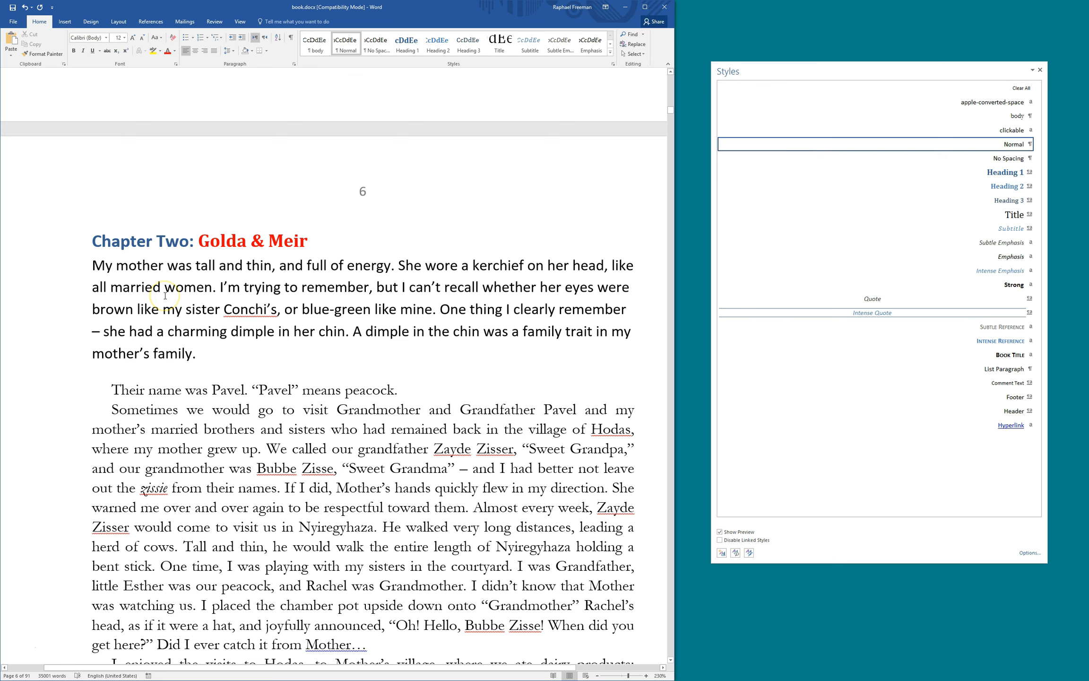
{"action": "key", "text": "F4"}
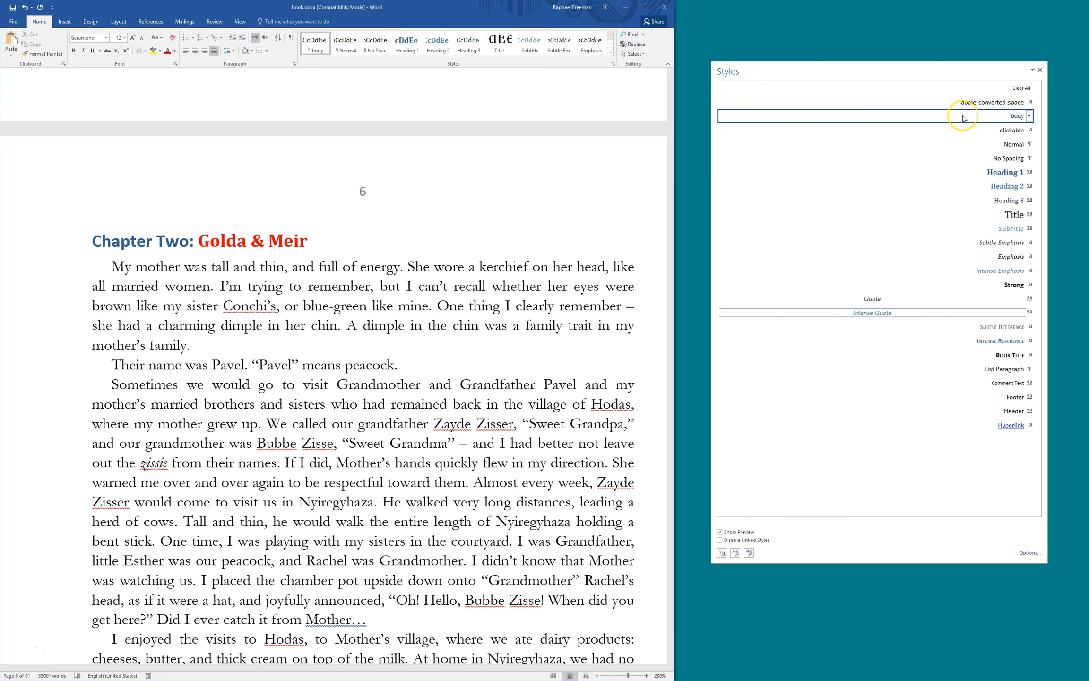
{"action": "mouse_move", "coordinate": [963, 118]}
Start a new style named 'body first' with the special first-line indent set to (none)
{"action": "left_click", "coordinate": [722, 554]}
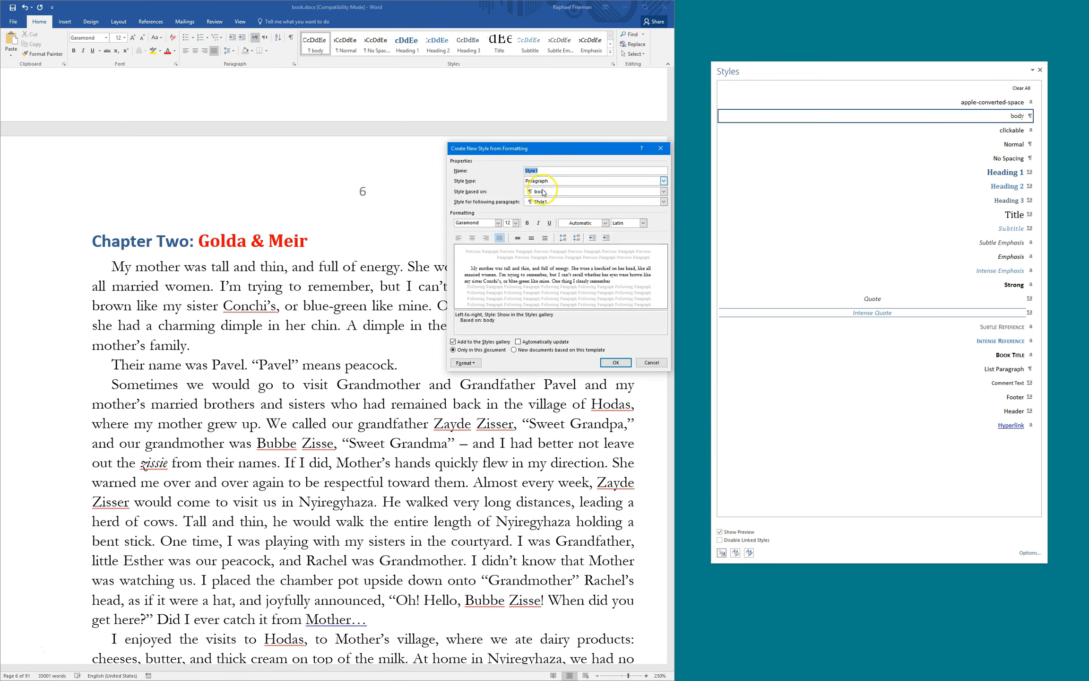
{"action": "left_click_drag", "start_coordinate": [519, 148], "coordinate": [453, 256]}
{"action": "type", "text": "body first"}
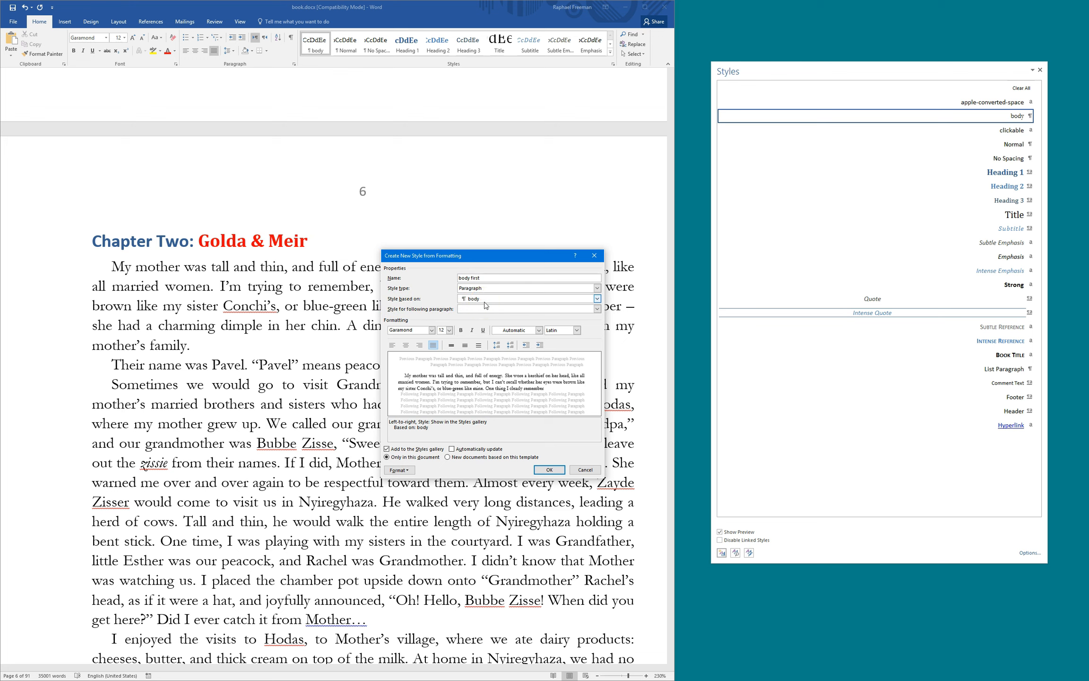
{"action": "left_click", "coordinate": [400, 470]}
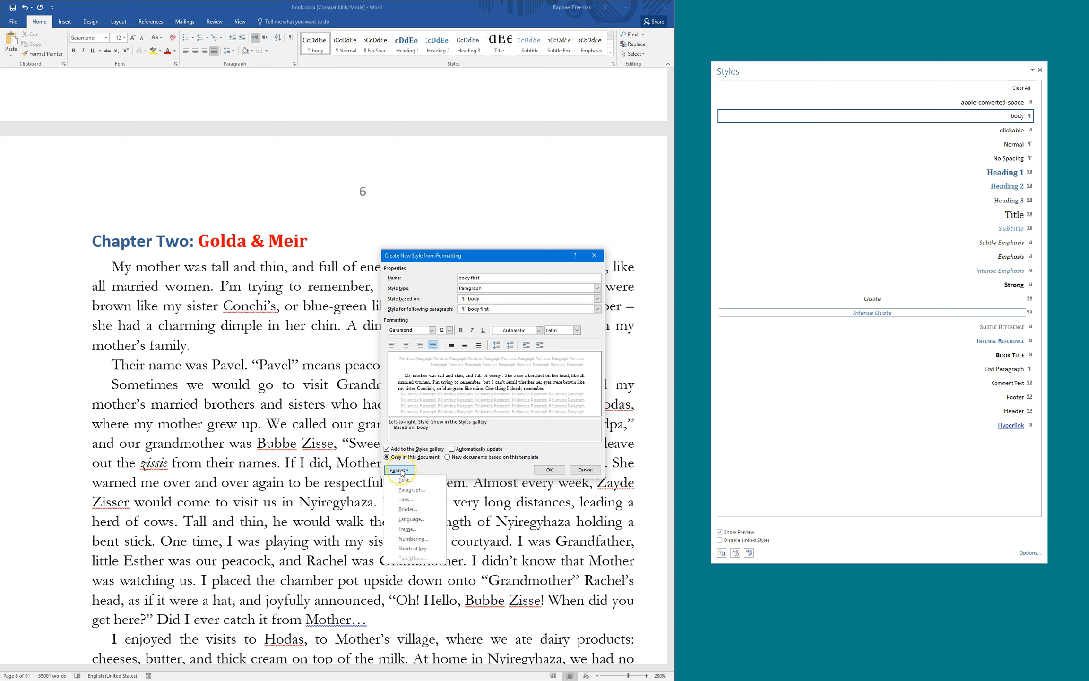
{"action": "left_click", "coordinate": [412, 490]}
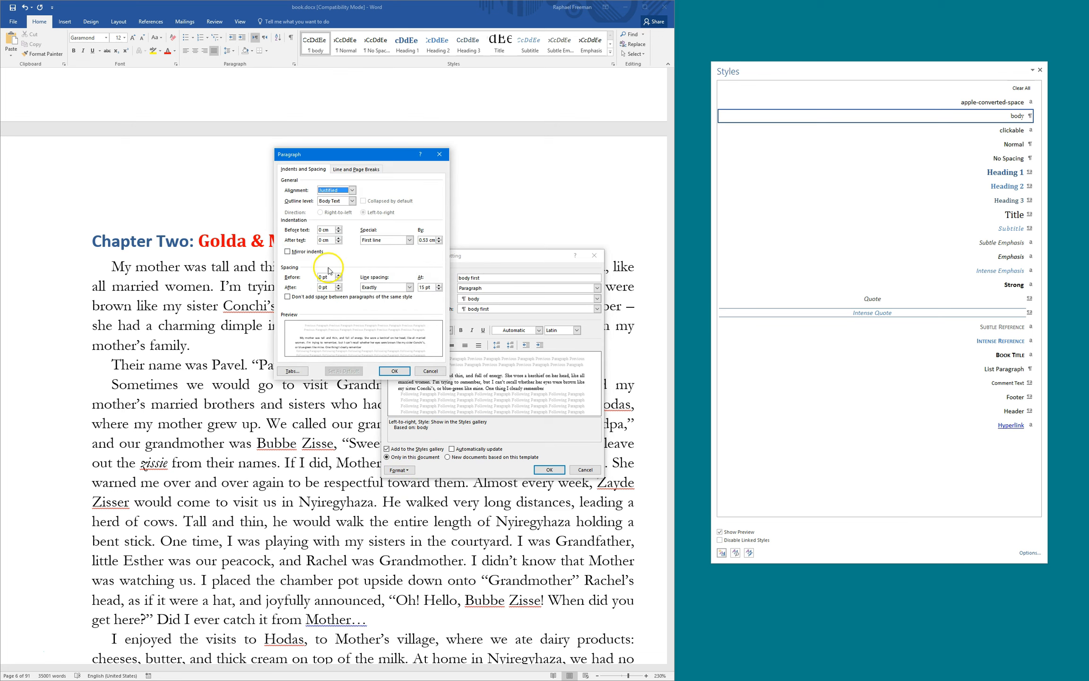
{"action": "left_click", "coordinate": [377, 240]}
{"action": "left_click", "coordinate": [377, 247]}
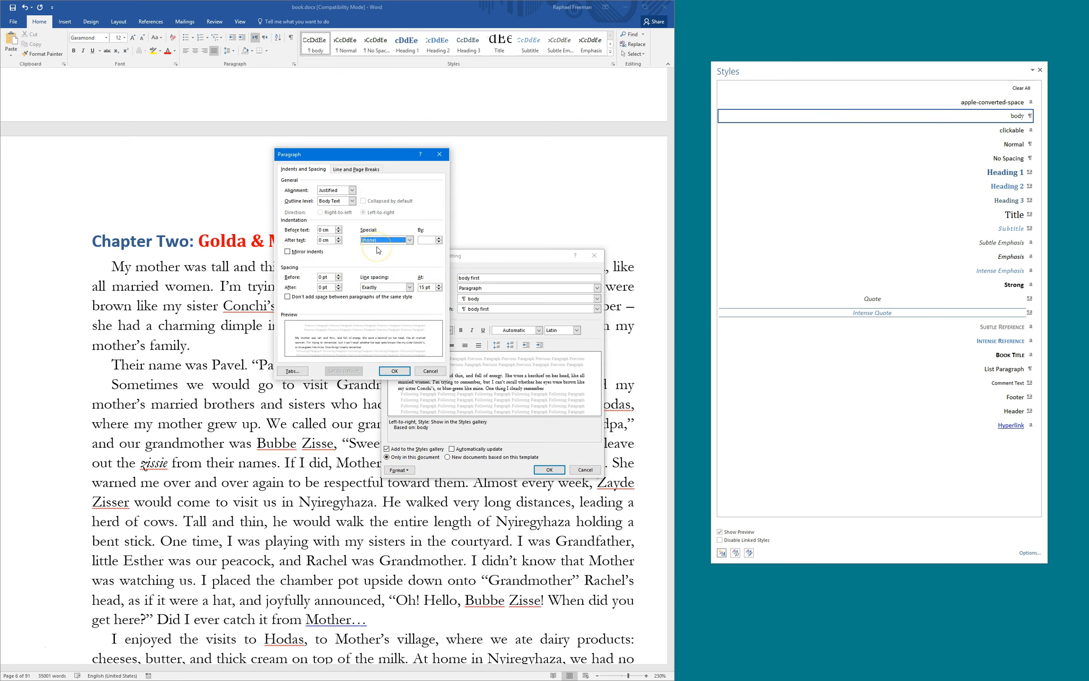
{"action": "left_click", "coordinate": [393, 242]}
{"action": "left_click", "coordinate": [394, 370]}
Skip the shortcut key and create 'body first', applying it to the opening paragraph
{"action": "left_click", "coordinate": [399, 469]}
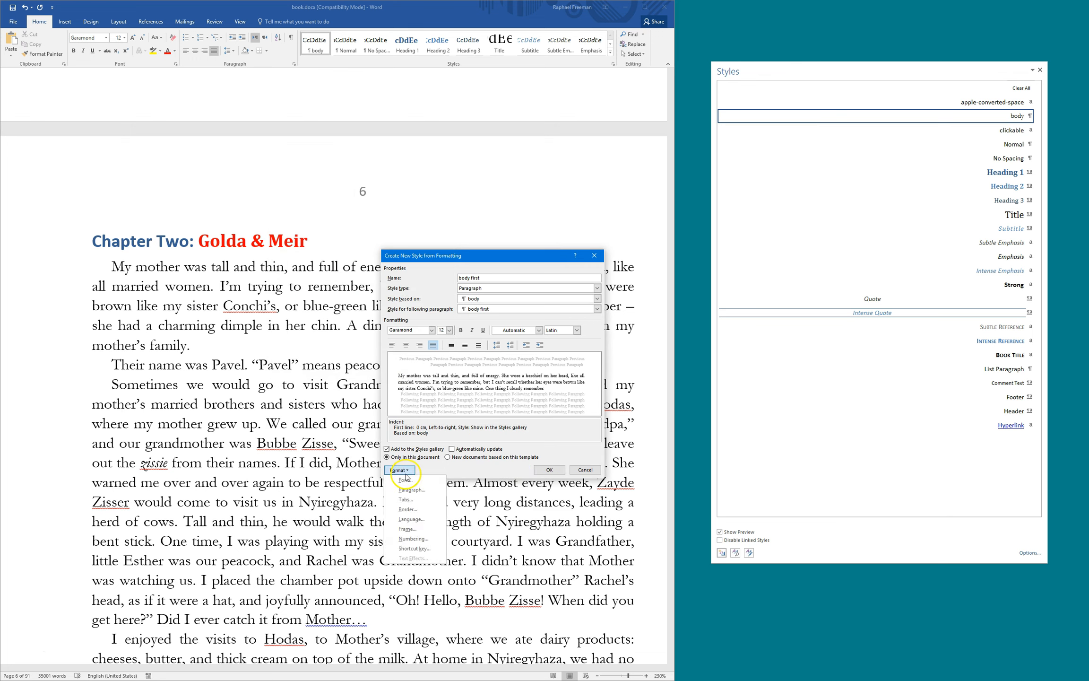
{"action": "left_click", "coordinate": [406, 553]}
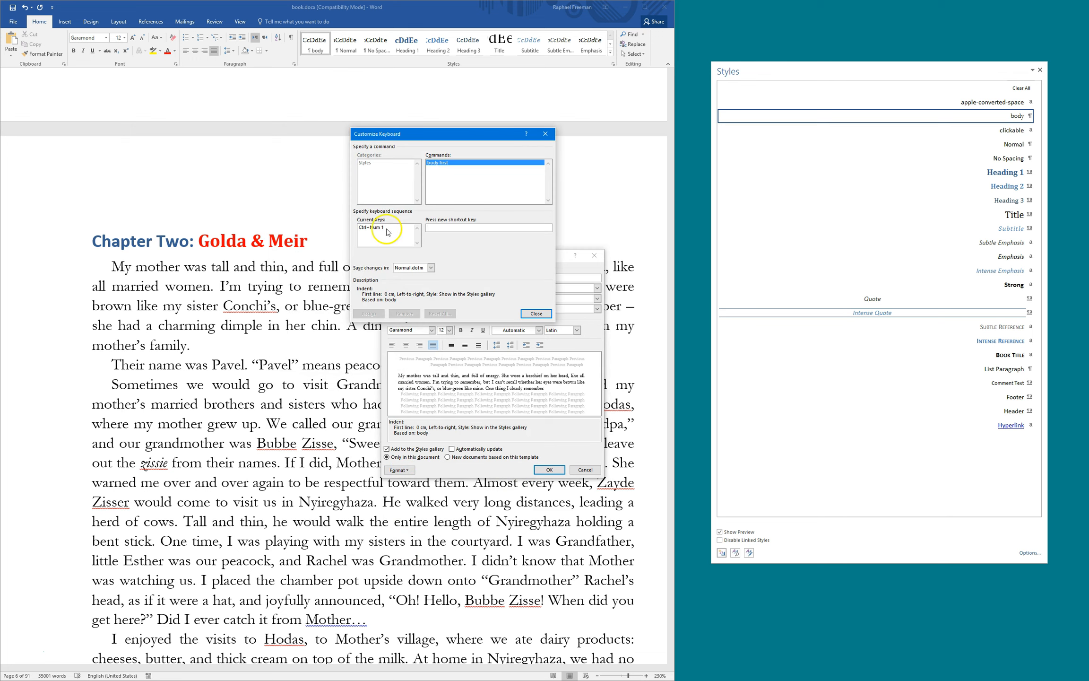
{"action": "left_click", "coordinate": [533, 315]}
{"action": "left_click", "coordinate": [549, 470]}
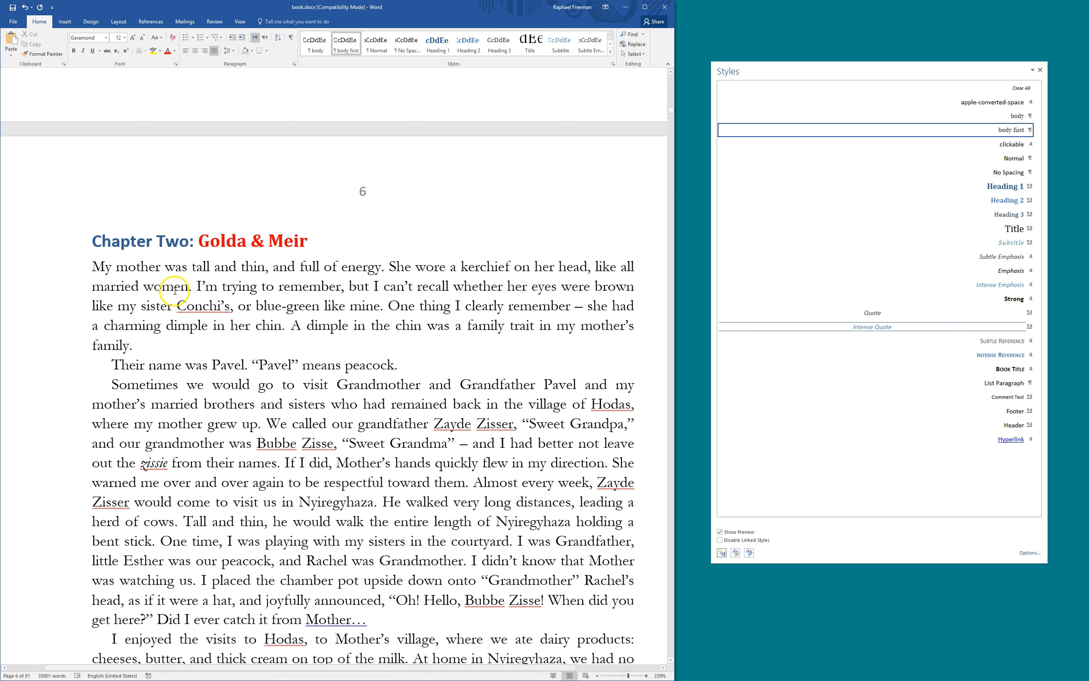
Put the caret in Chapter Two's opening paragraph, just below the heading
{"action": "triple_click", "coordinate": [173, 245]}
{"action": "left_click", "coordinate": [236, 258]}
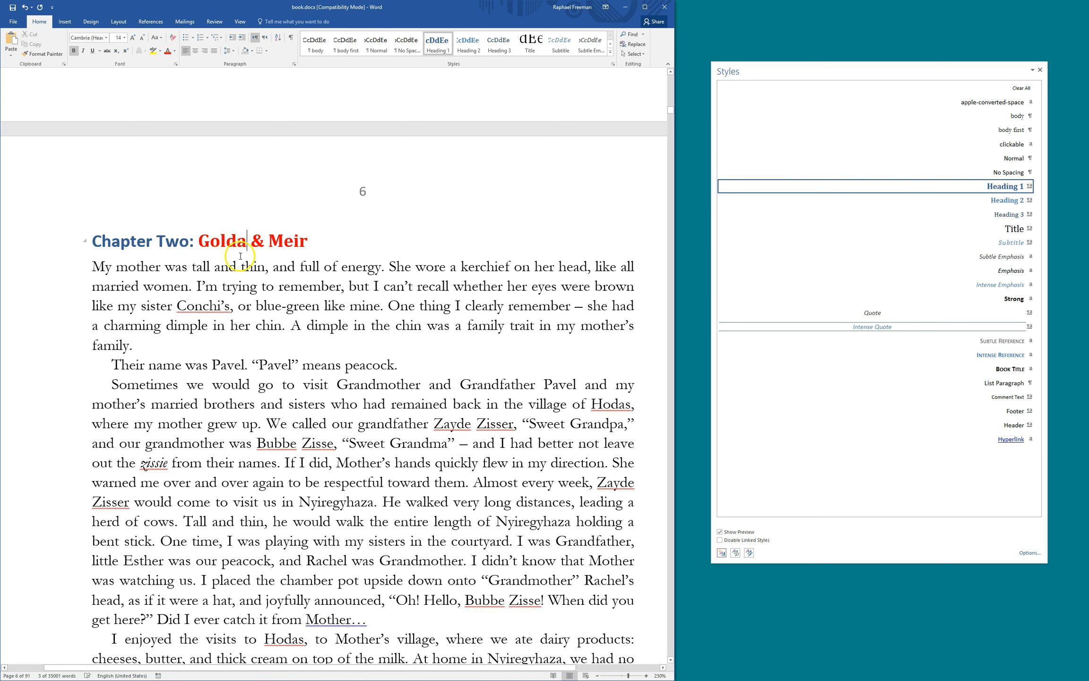
{"action": "left_click", "coordinate": [235, 258]}
{"action": "key", "text": "Down"}
{"action": "key", "text": "Down"}
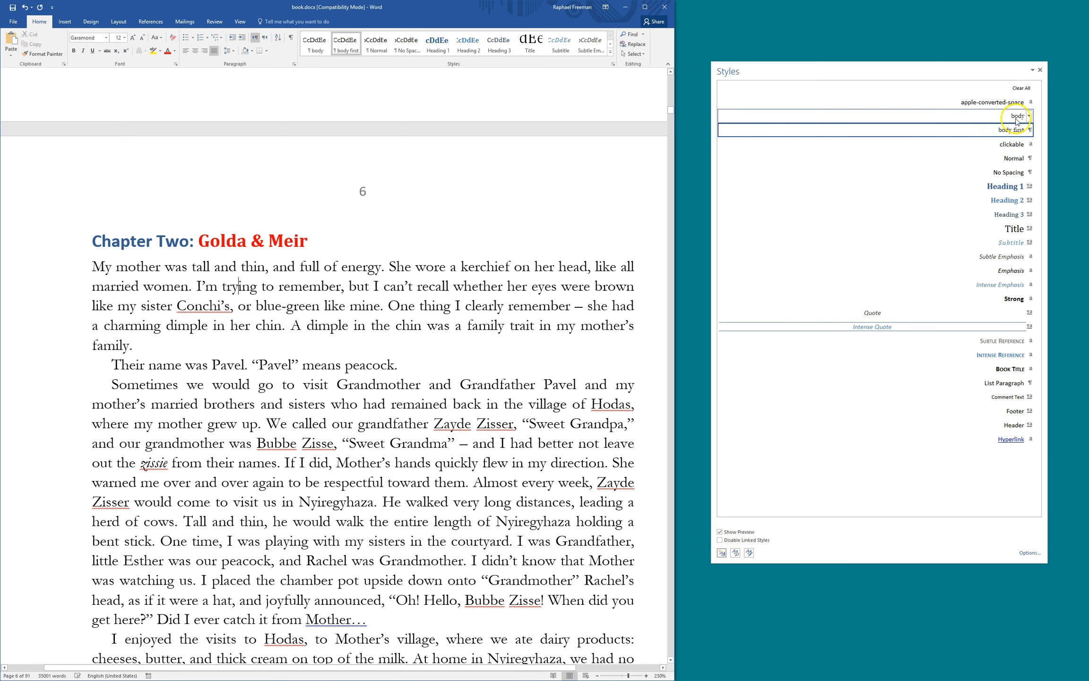
Create a 'chapter first' style with 30 pt space before and apply it to the paragraph
{"action": "mouse_move", "coordinate": [999, 138]}
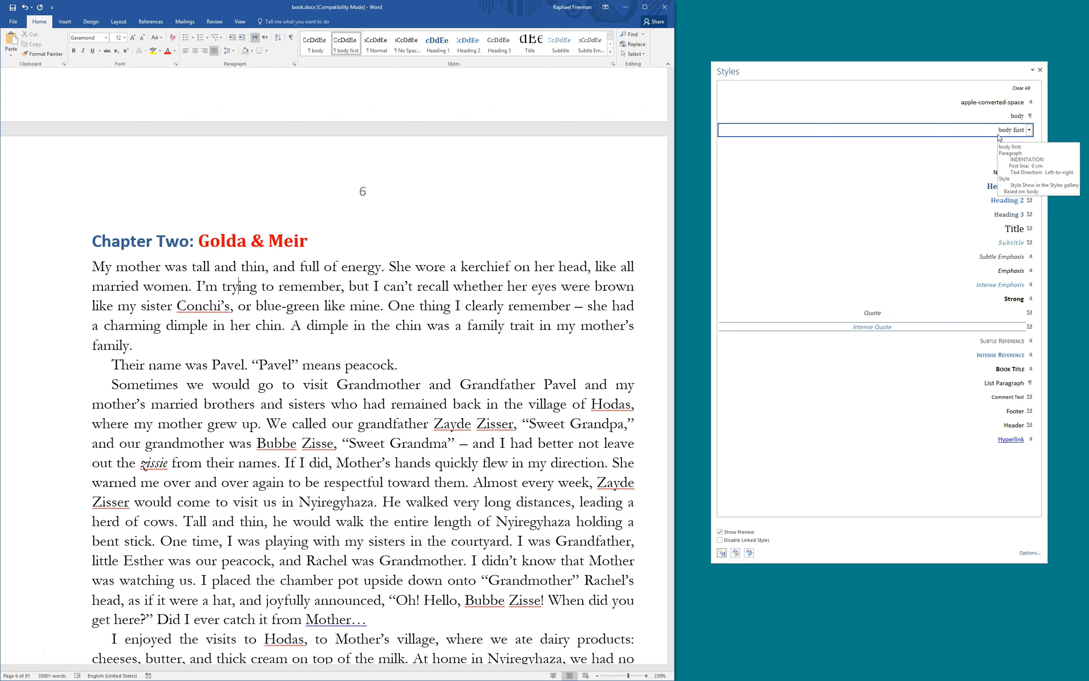
{"action": "left_click", "coordinate": [721, 552]}
{"action": "type", "text": "chapter first"}
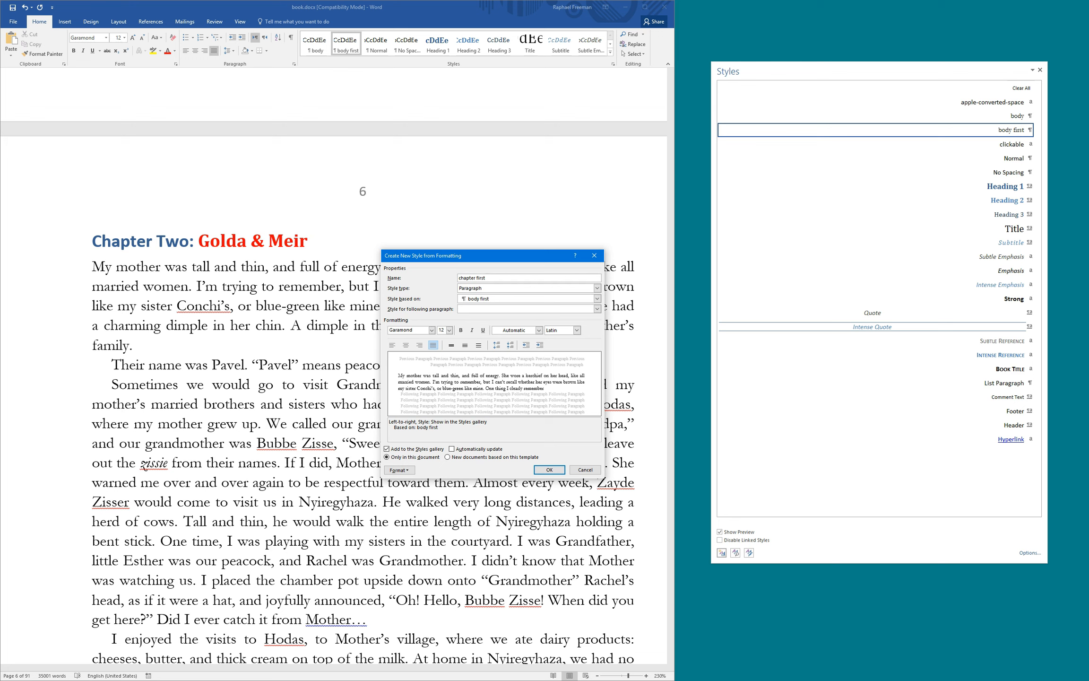
{"action": "left_click", "coordinate": [400, 470]}
{"action": "left_click", "coordinate": [399, 470]}
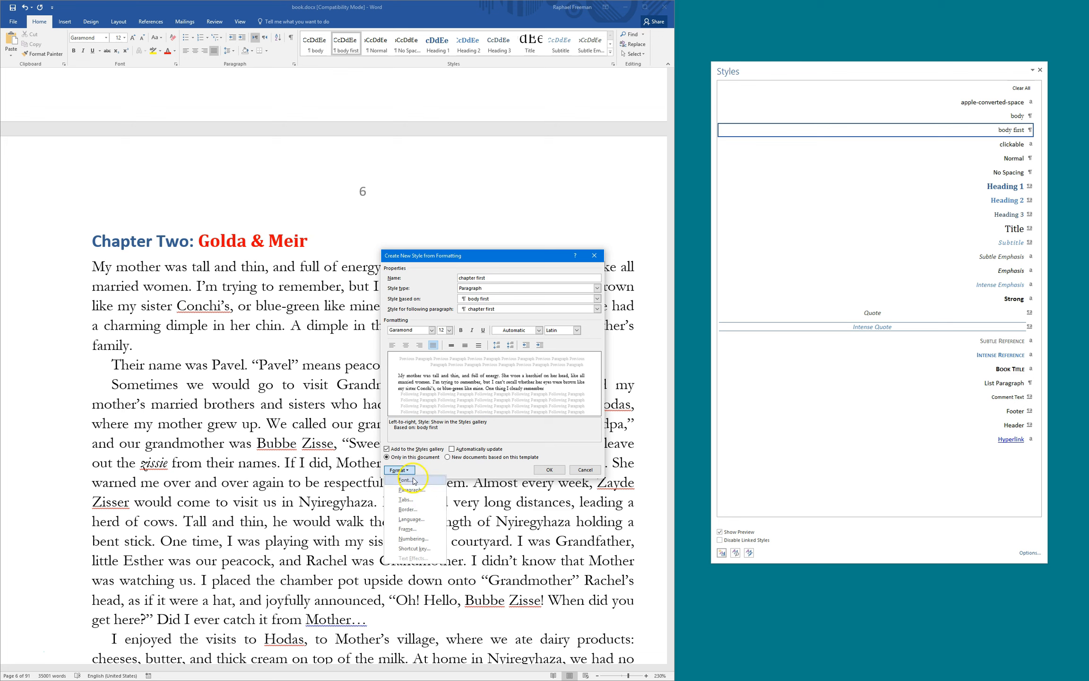
{"action": "left_click", "coordinate": [413, 490]}
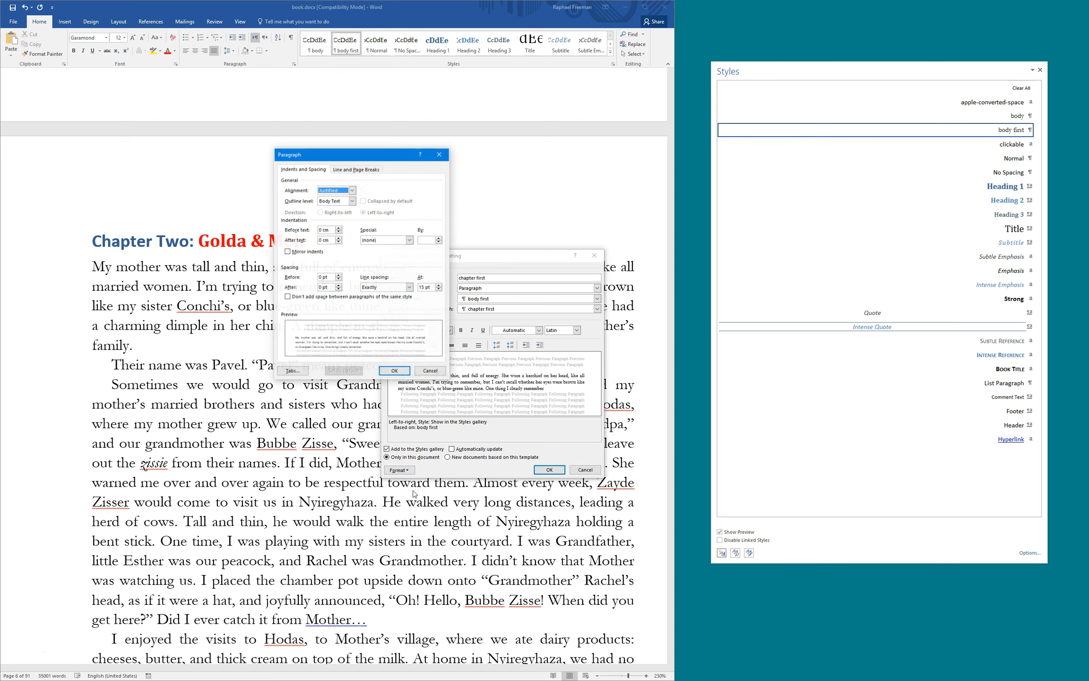
{"action": "left_click", "coordinate": [333, 229]}
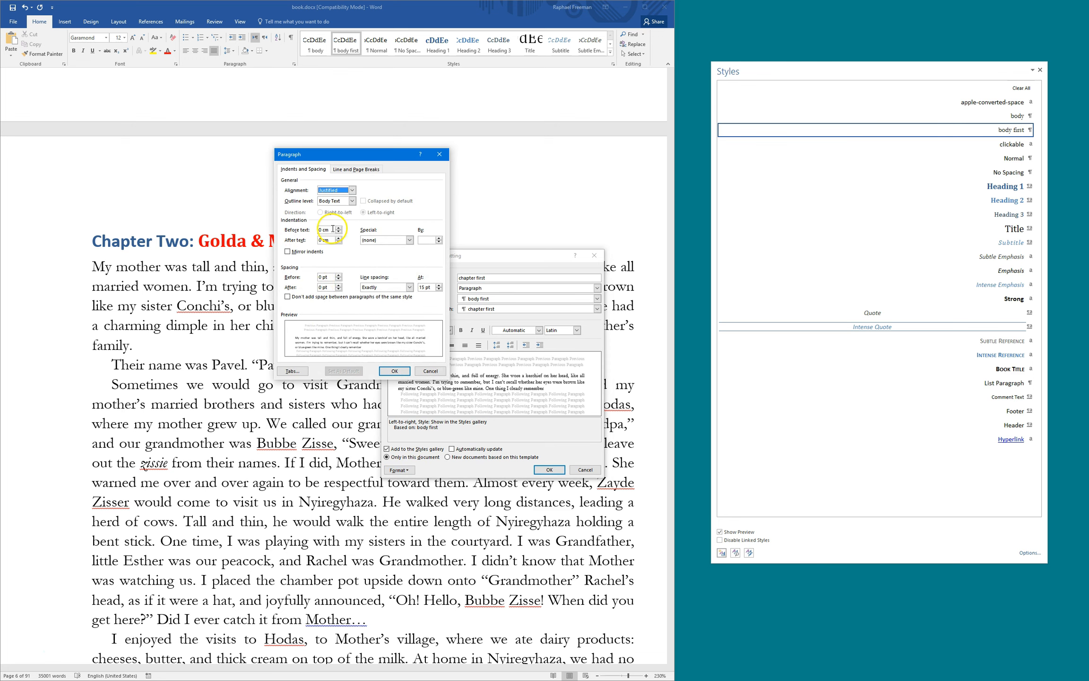
{"action": "left_click", "coordinate": [325, 277]}
{"action": "left_click_drag", "start_coordinate": [377, 151], "coordinate": [432, 130]}
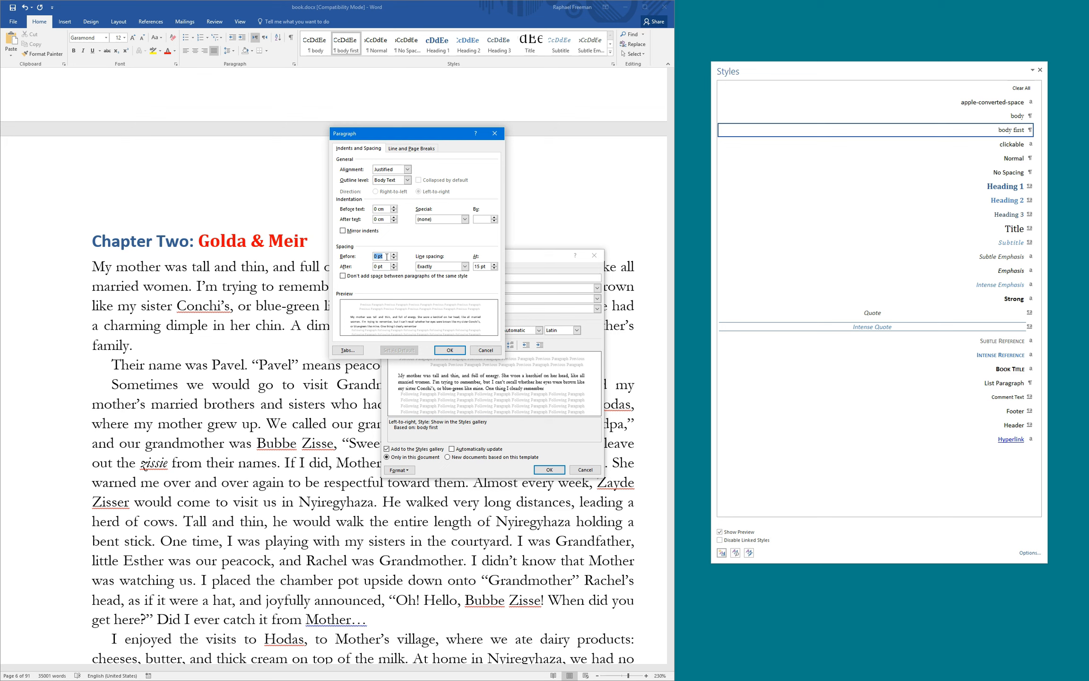
{"action": "type", "text": "30"}
{"action": "left_click", "coordinate": [450, 350]}
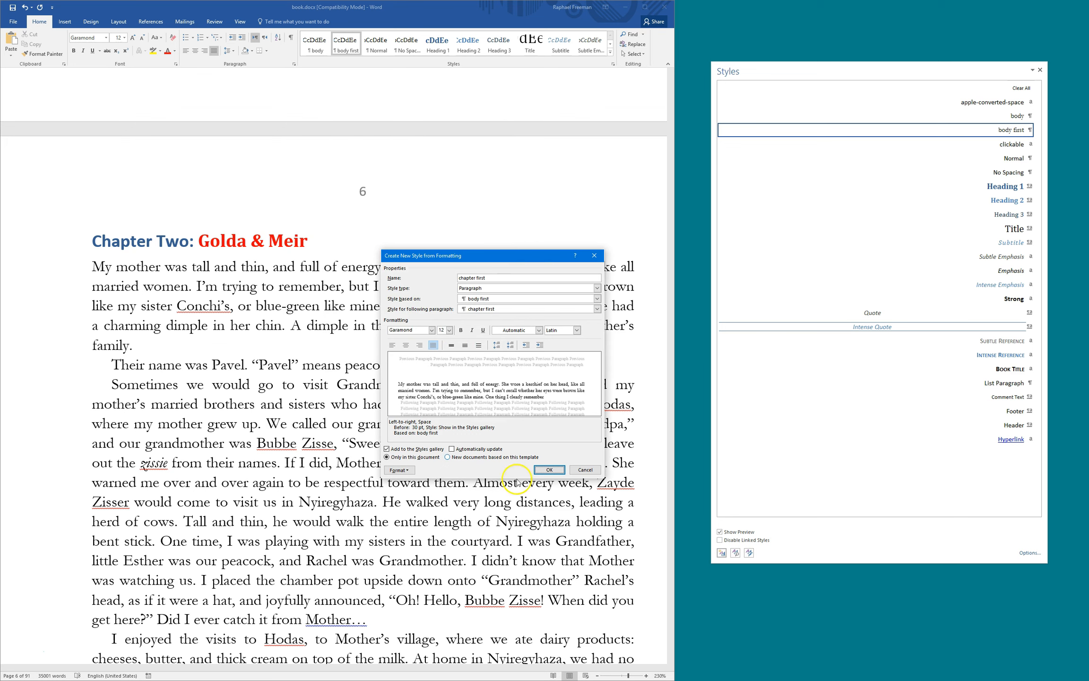
{"action": "left_click", "coordinate": [548, 470]}
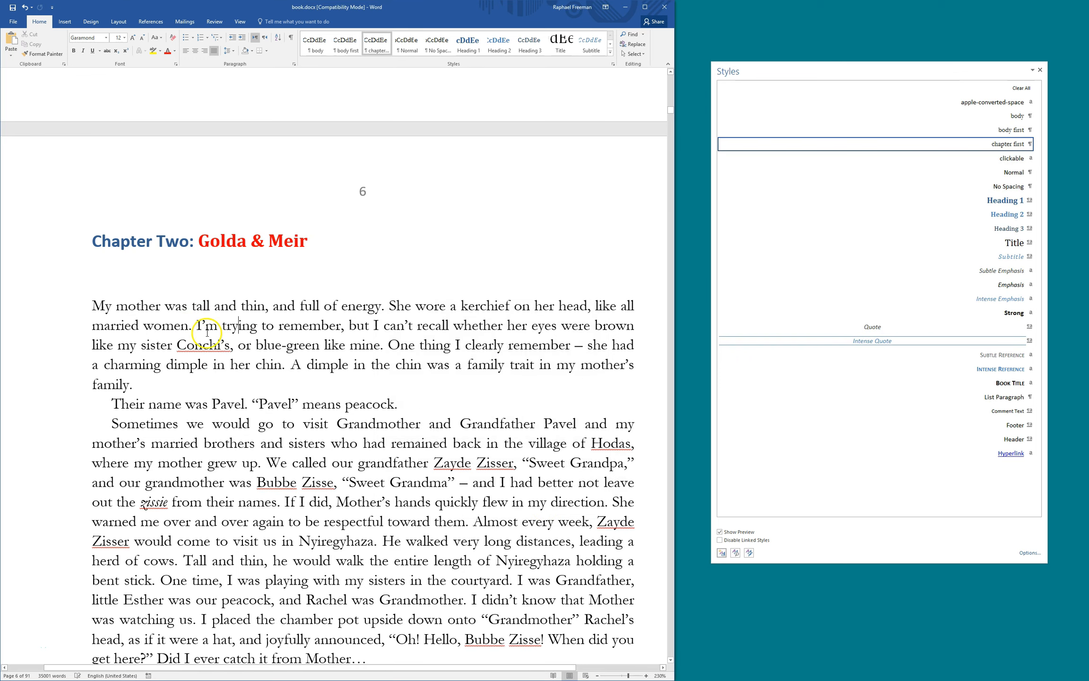
Select and deselect the first letter M and other text in the opening paragraph
{"action": "left_click_drag", "start_coordinate": [91, 307], "coordinate": [214, 303]}
{"action": "left_click", "coordinate": [117, 325]}
{"action": "left_click", "coordinate": [93, 305]}
{"action": "left_click", "coordinate": [206, 339]}
{"action": "left_click_drag", "start_coordinate": [102, 304], "coordinate": [95, 306]}
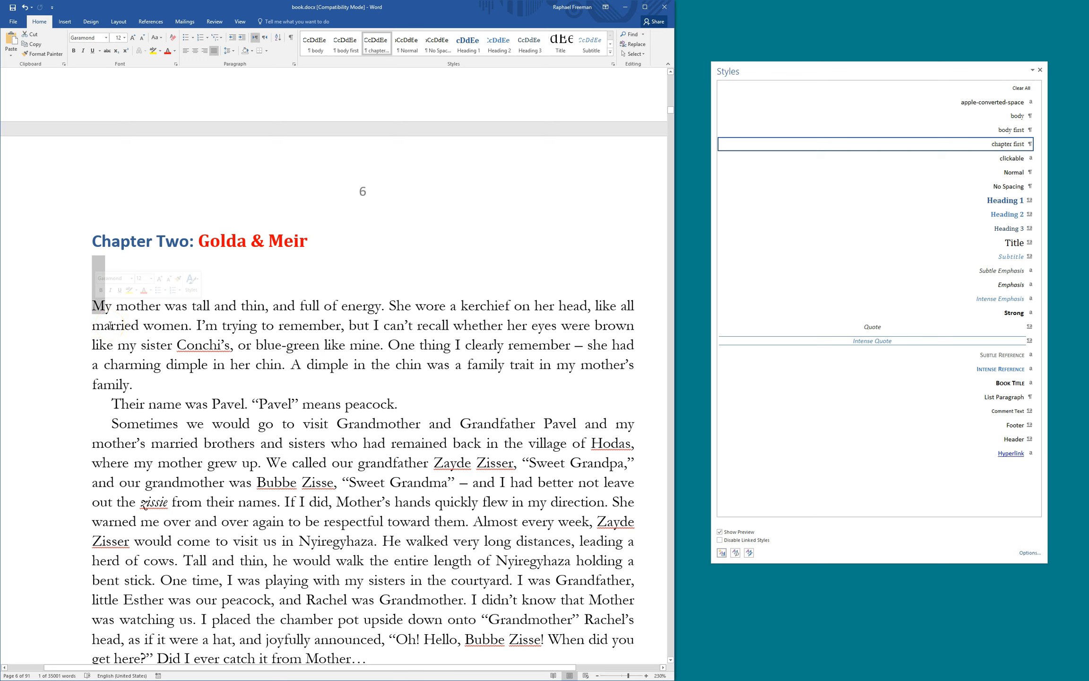
{"action": "left_click", "coordinate": [110, 325]}
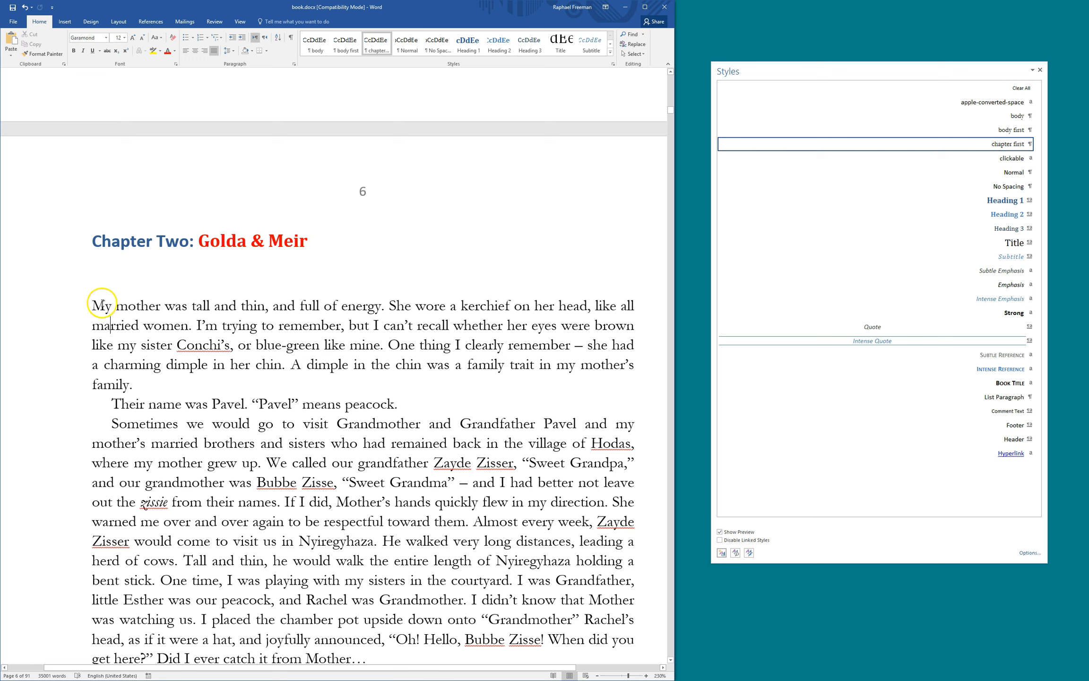
{"action": "left_click_drag", "start_coordinate": [102, 303], "coordinate": [96, 302]}
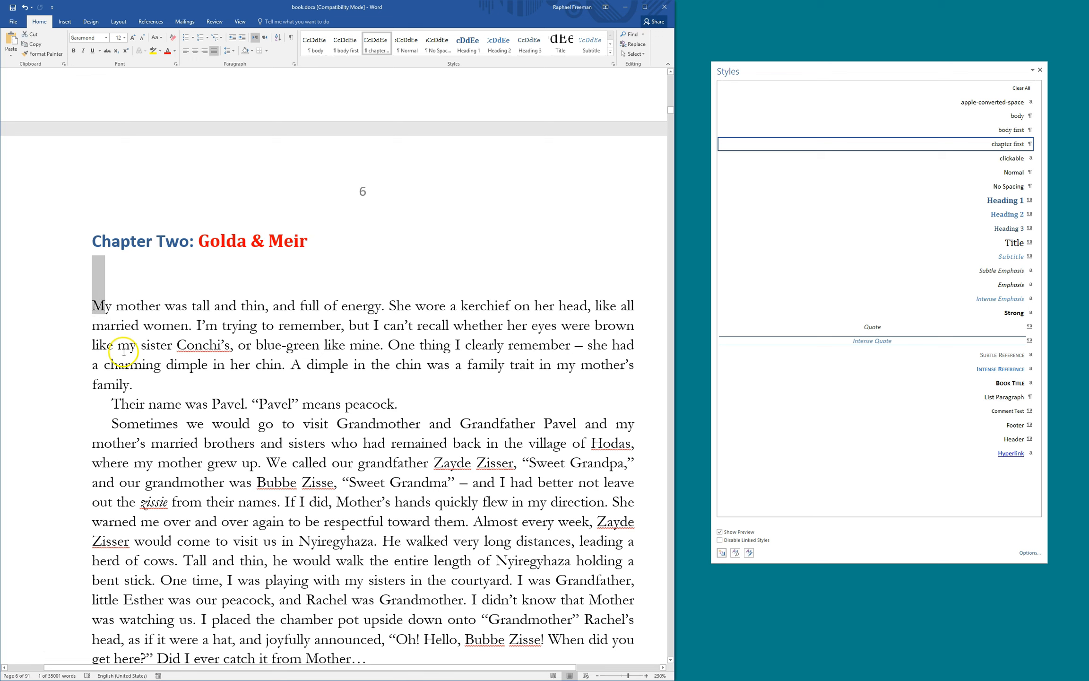
{"action": "left_click", "coordinate": [110, 325]}
{"action": "left_click_drag", "start_coordinate": [98, 304], "coordinate": [92, 304]}
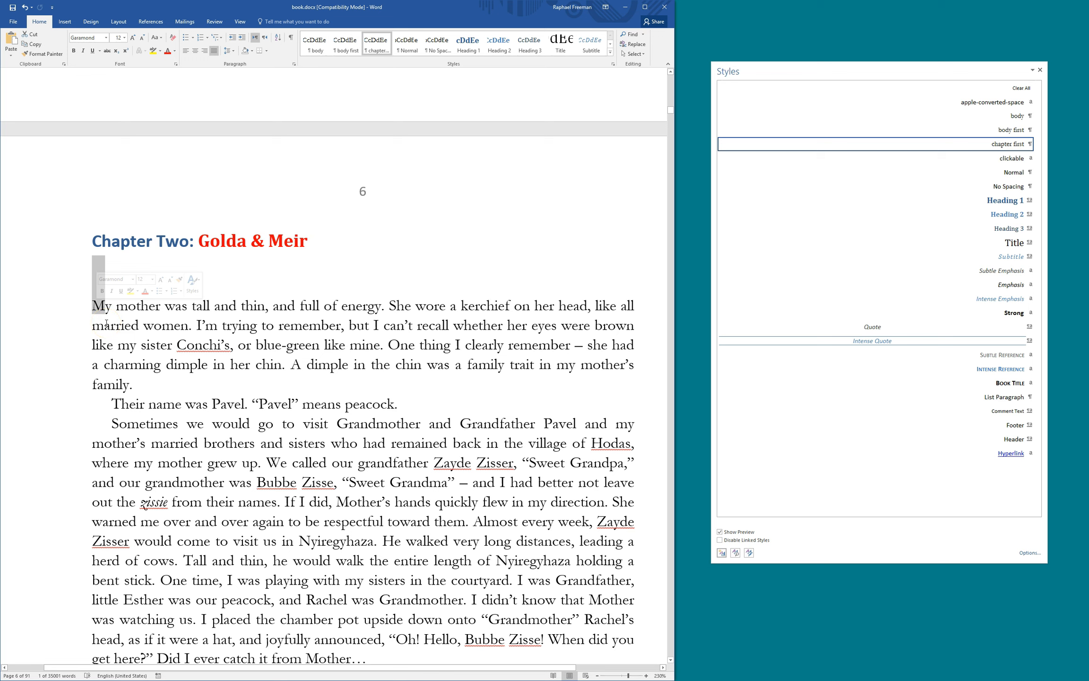
{"action": "left_click", "coordinate": [106, 323]}
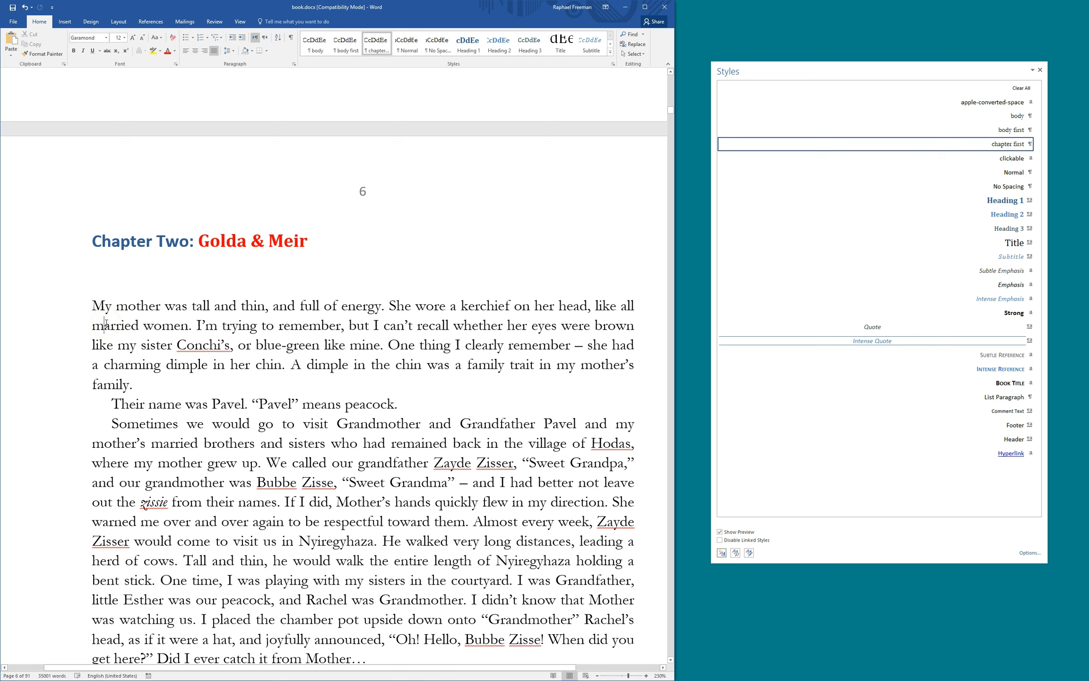
{"action": "left_click_drag", "start_coordinate": [147, 326], "coordinate": [285, 327]}
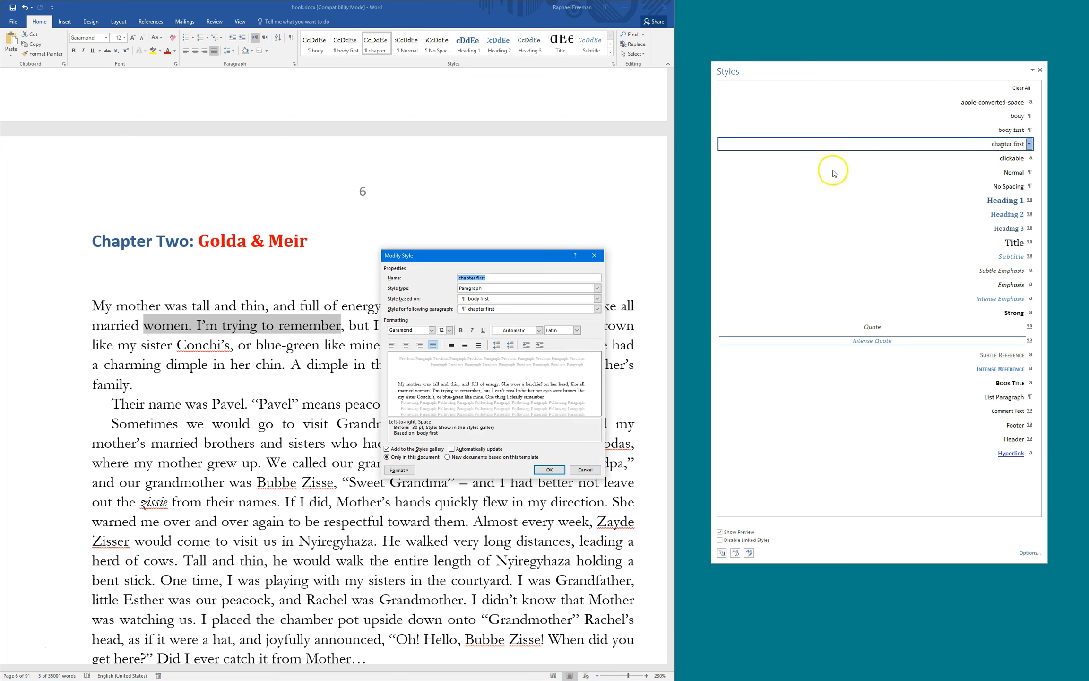
Assign the shortcut Ctrl+Alt+Num 1 to the chapter first style
{"action": "left_click", "coordinate": [399, 470]}
{"action": "left_click", "coordinate": [415, 549]}
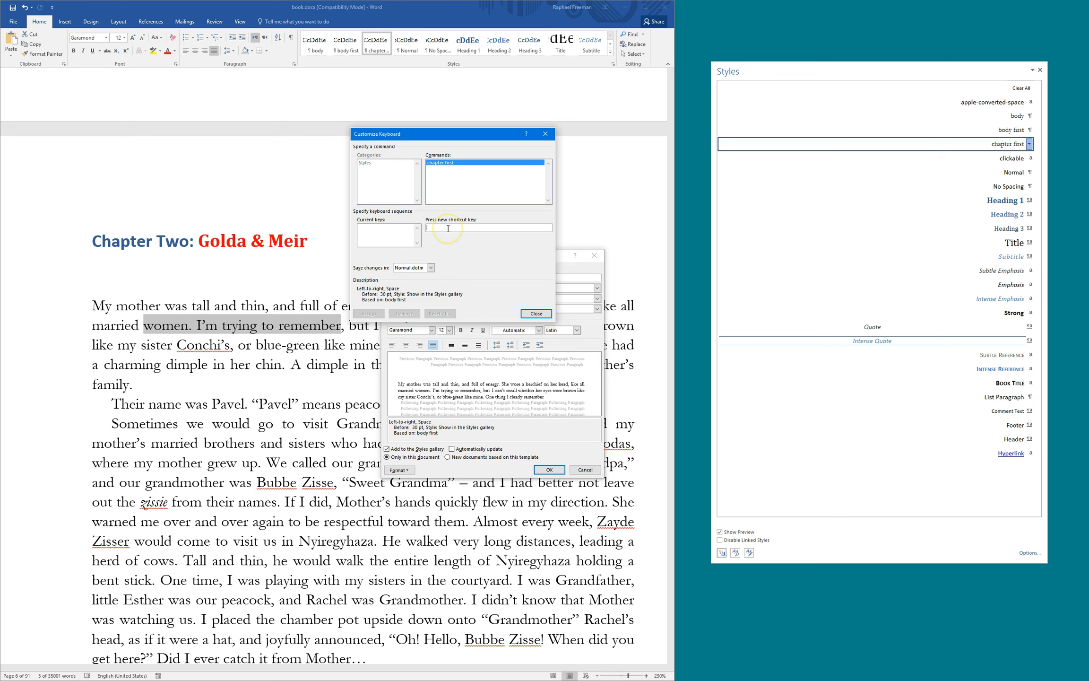
{"action": "key", "text": "ctrl+alt+KP_1"}
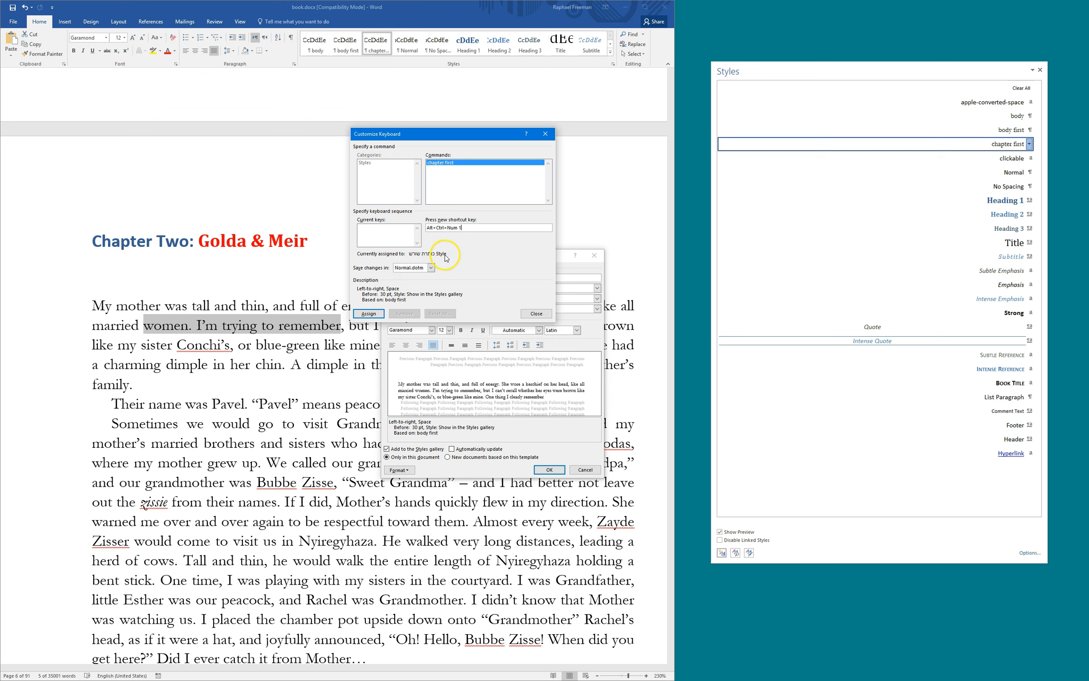
{"action": "left_click", "coordinate": [370, 314]}
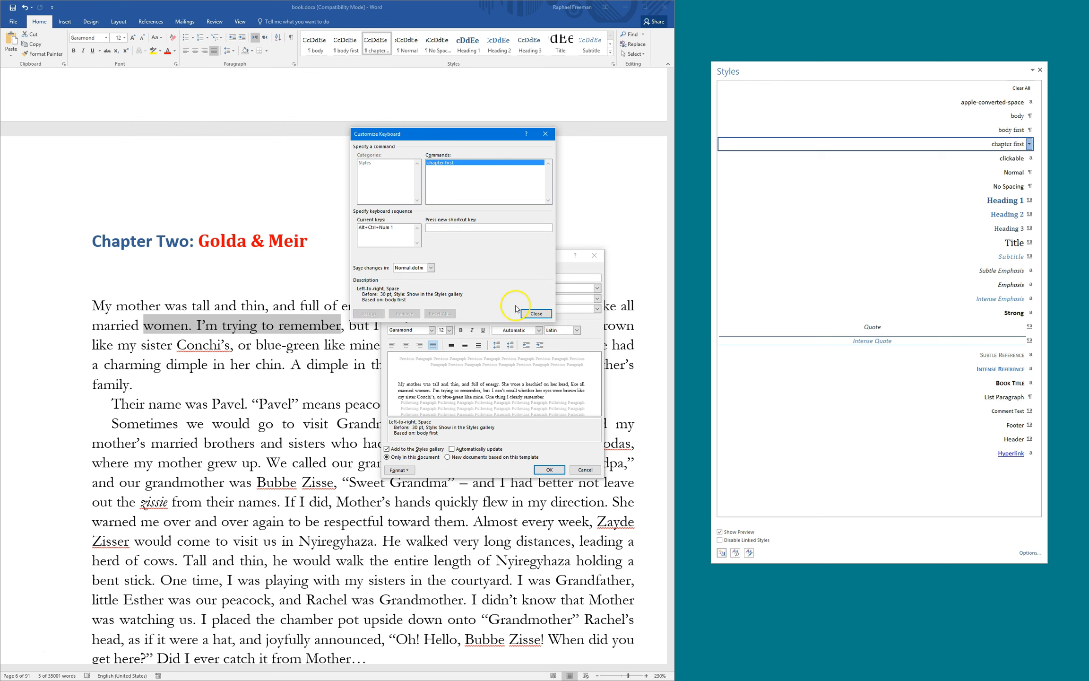
{"action": "left_click", "coordinate": [536, 314]}
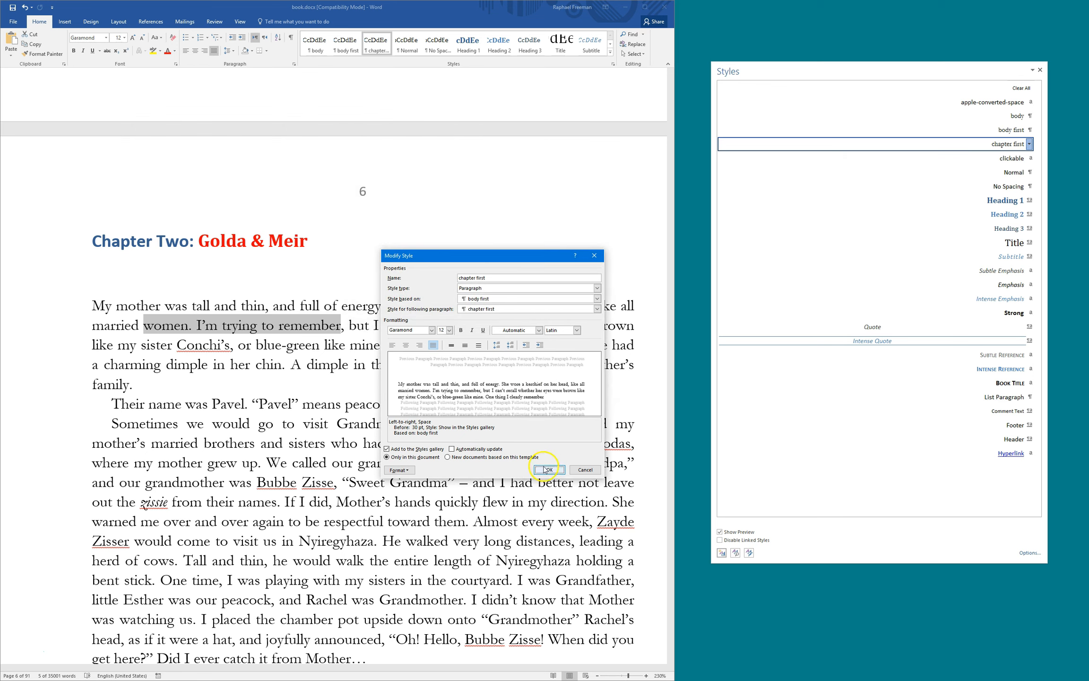
{"action": "left_click", "coordinate": [549, 469]}
Compare the opening paragraph in body first and body styles, keeping chapter first
{"action": "left_click", "coordinate": [256, 344]}
{"action": "key", "text": "ctrl+alt+KP_1"}
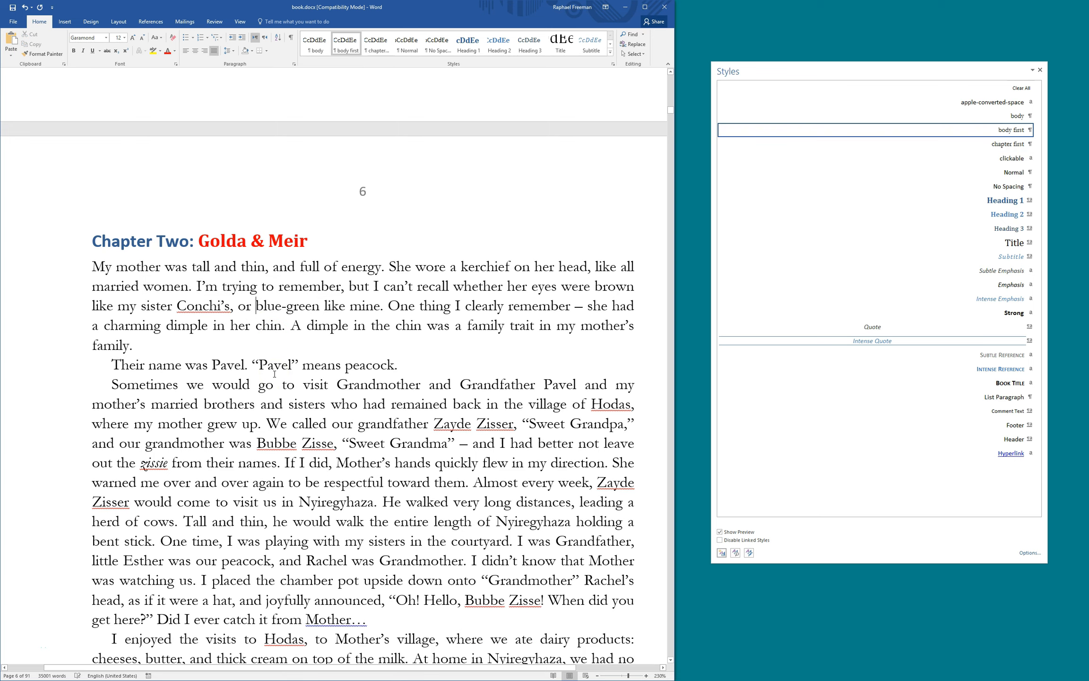
{"action": "key", "text": "ctrl+z"}
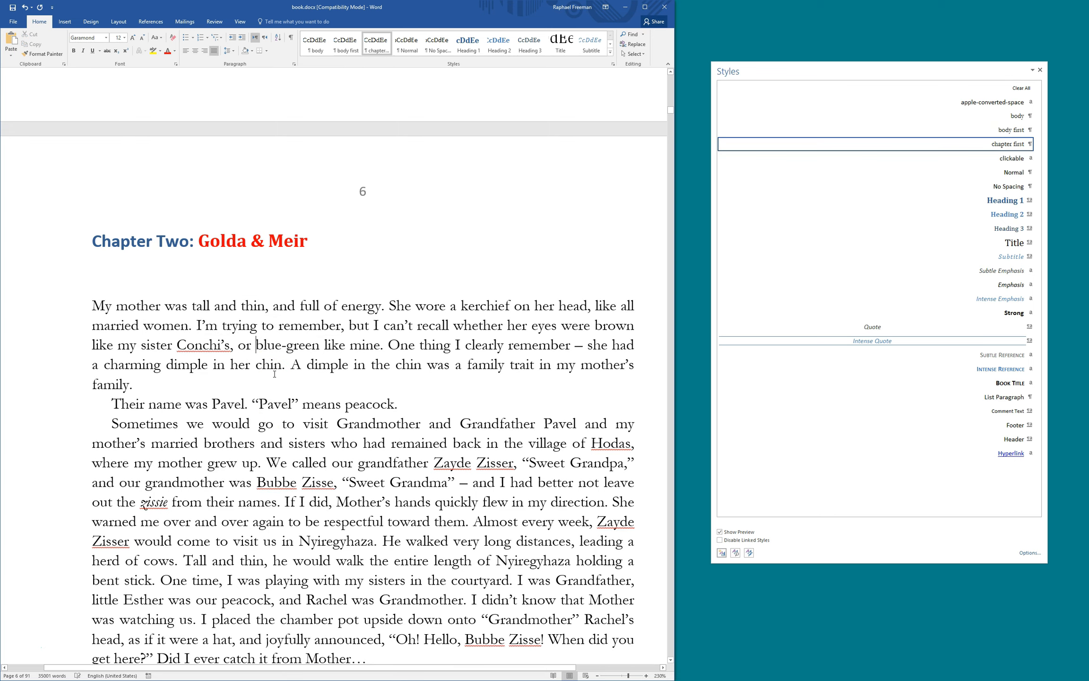
{"action": "key", "text": "ctrl+alt+KP_2"}
{"action": "key", "text": "ctrl+z"}
Select phrases in the first paragraph, including 'married brothers', then scroll down
{"action": "left_click_drag", "start_coordinate": [196, 326], "coordinate": [343, 319]}
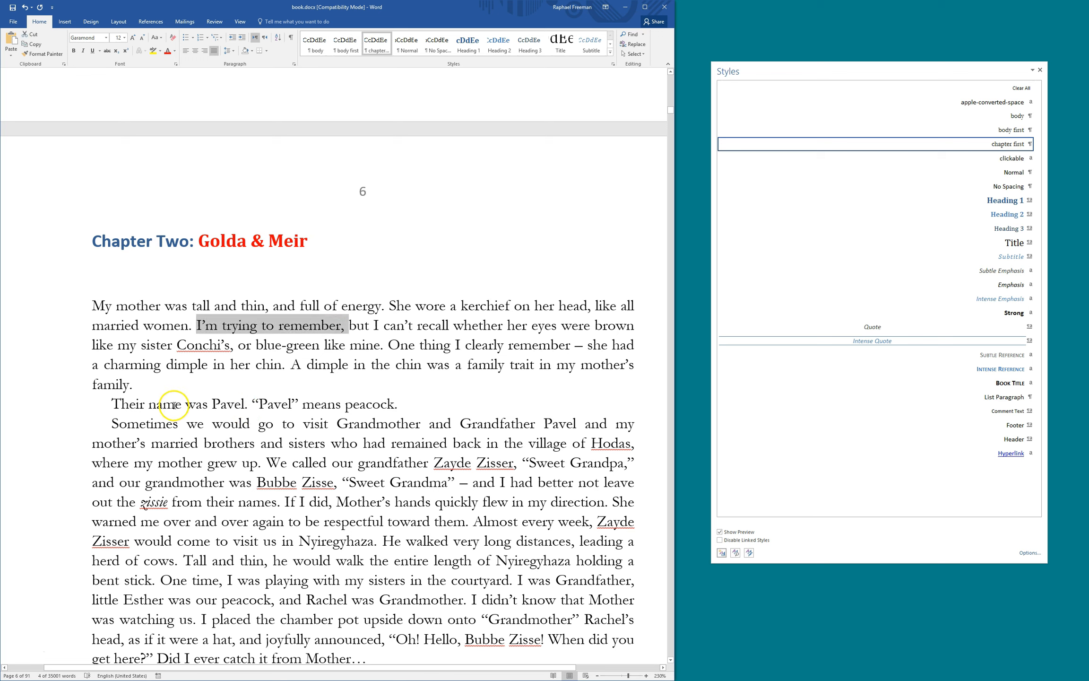
{"action": "left_click_drag", "start_coordinate": [181, 433], "coordinate": [251, 443]}
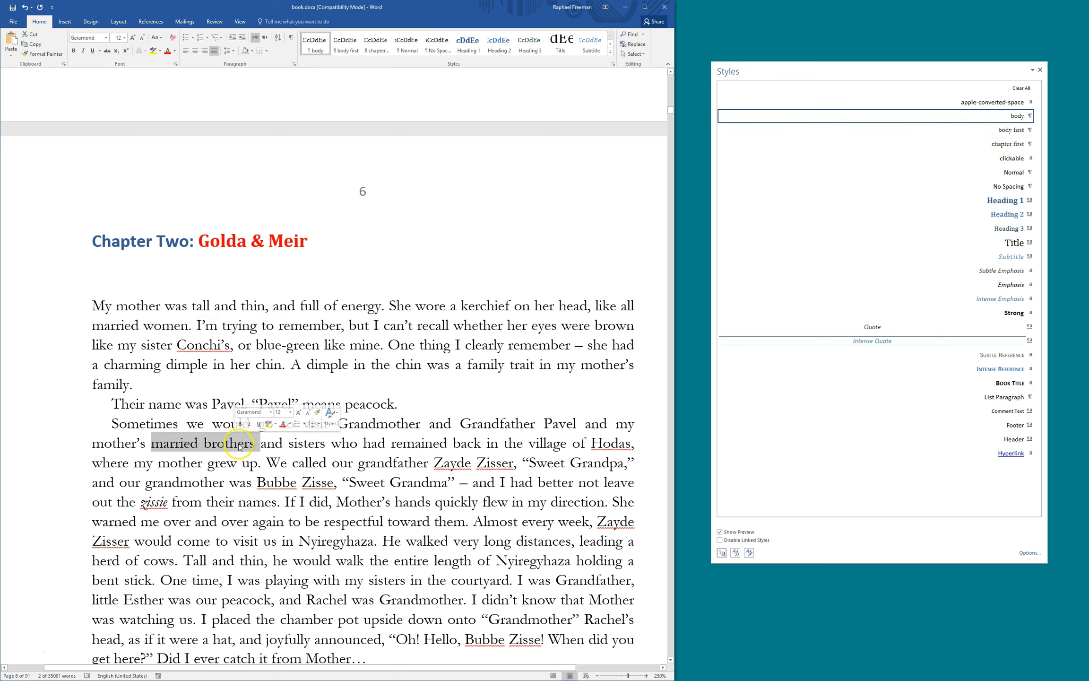
{"action": "left_click", "coordinate": [211, 443]}
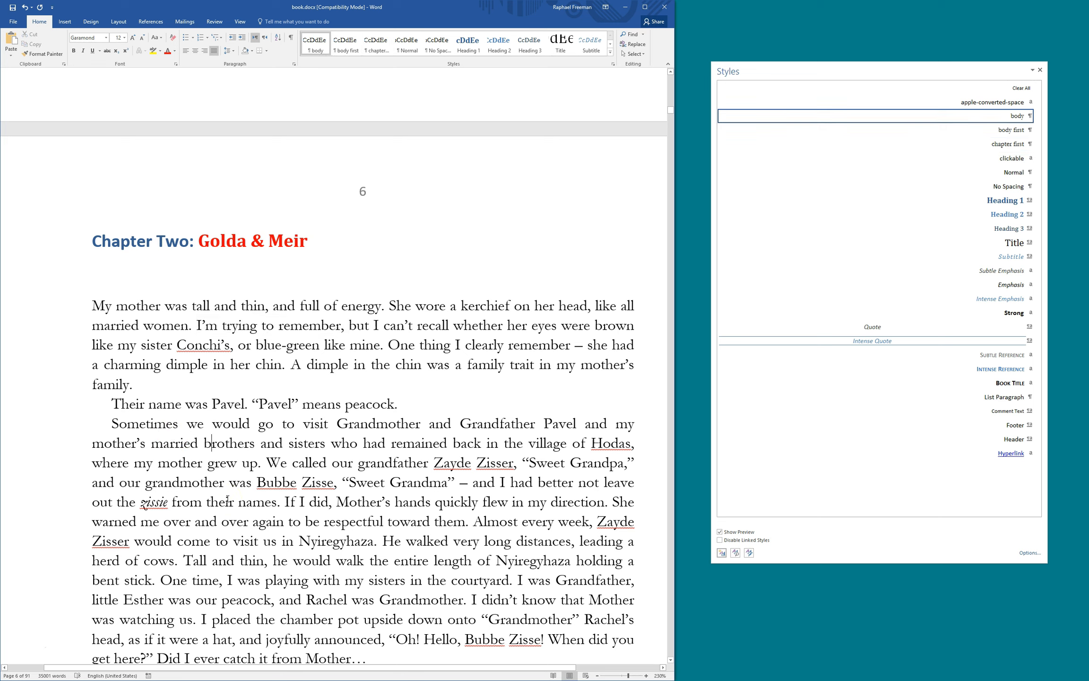
{"action": "scroll", "coordinate": [275, 409], "scroll_direction": "down", "scroll_amount": 2}
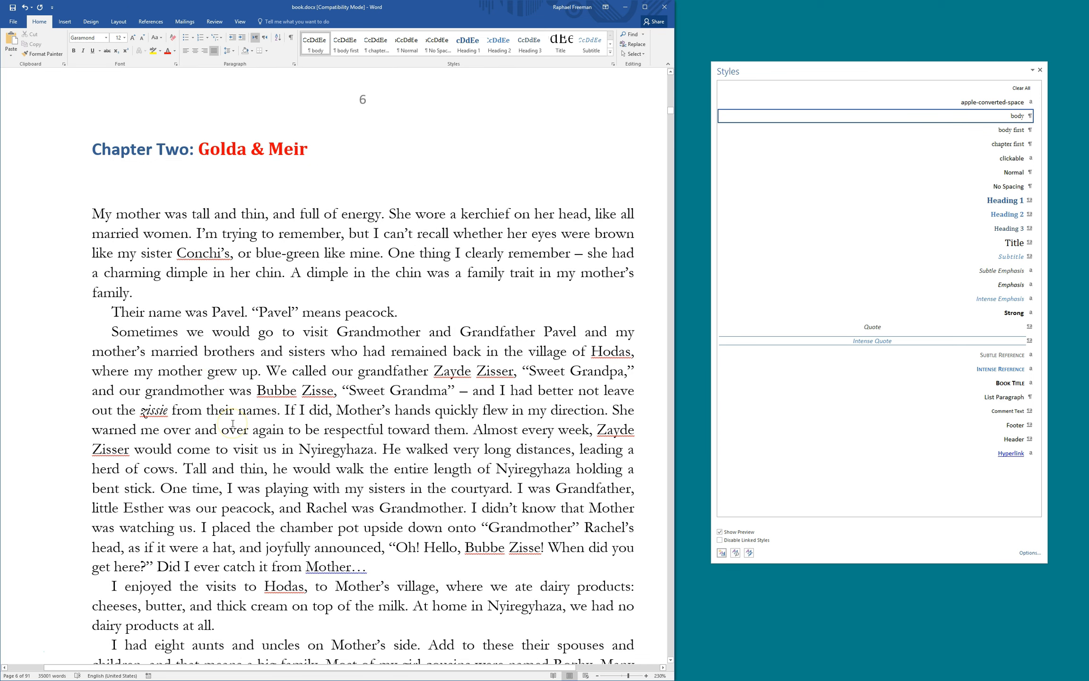
Modify the body style to use double line spacing and an 18 pt font size
{"action": "right_click", "coordinate": [937, 116]}
{"action": "left_click", "coordinate": [954, 138]}
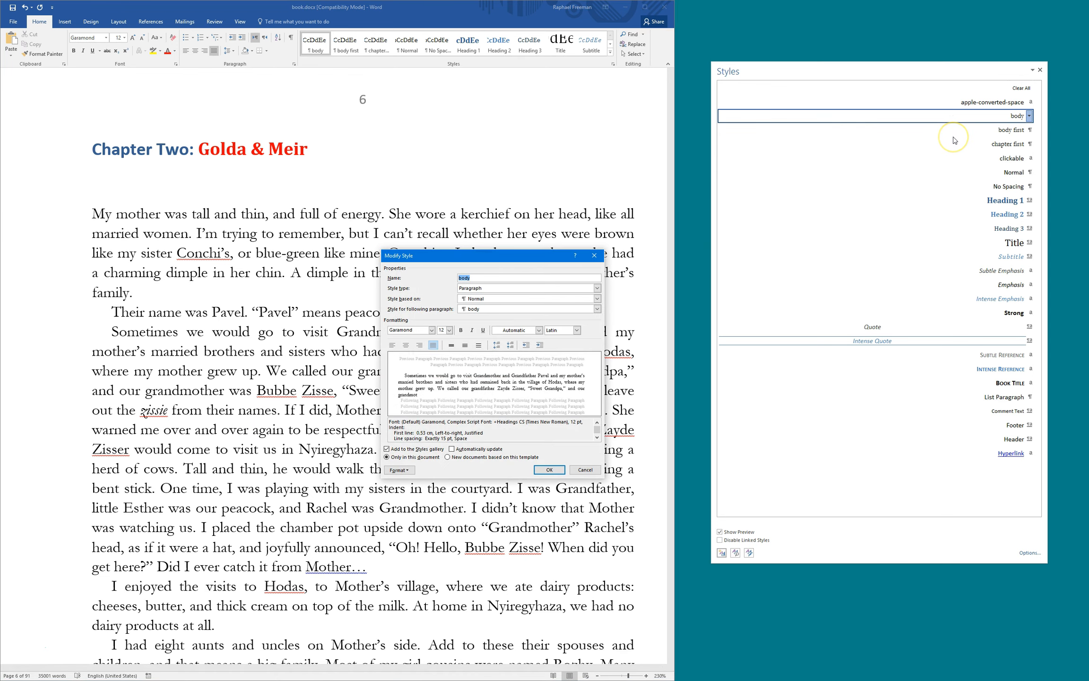
{"action": "left_click", "coordinate": [400, 470]}
{"action": "left_click", "coordinate": [402, 492]}
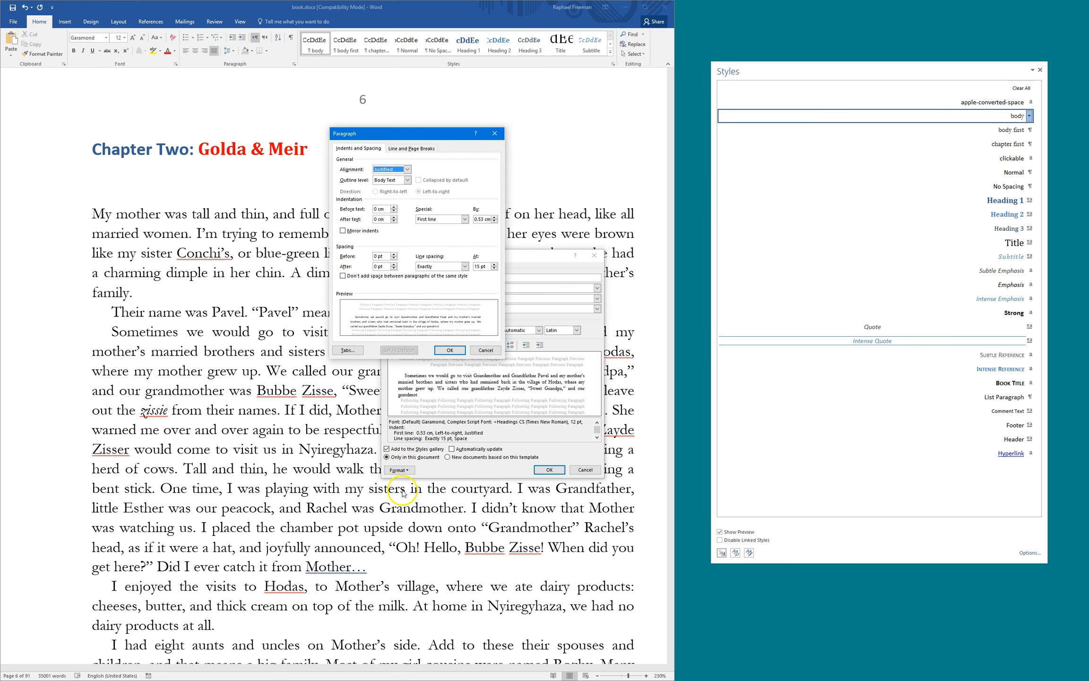
{"action": "left_click", "coordinate": [465, 266]}
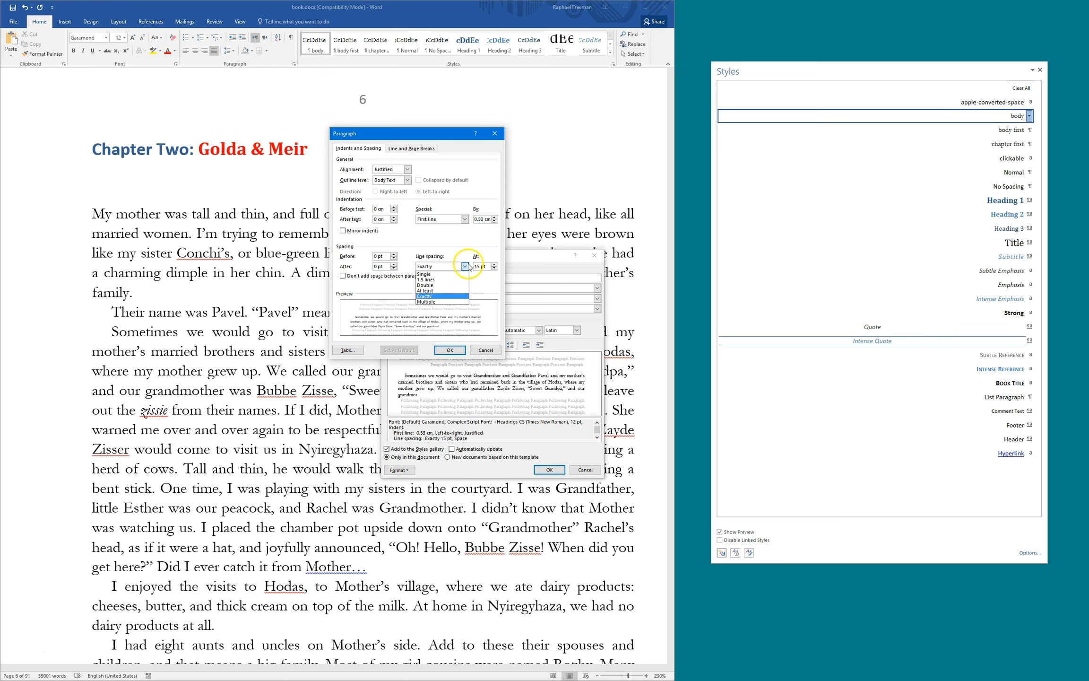
{"action": "left_click", "coordinate": [448, 285]}
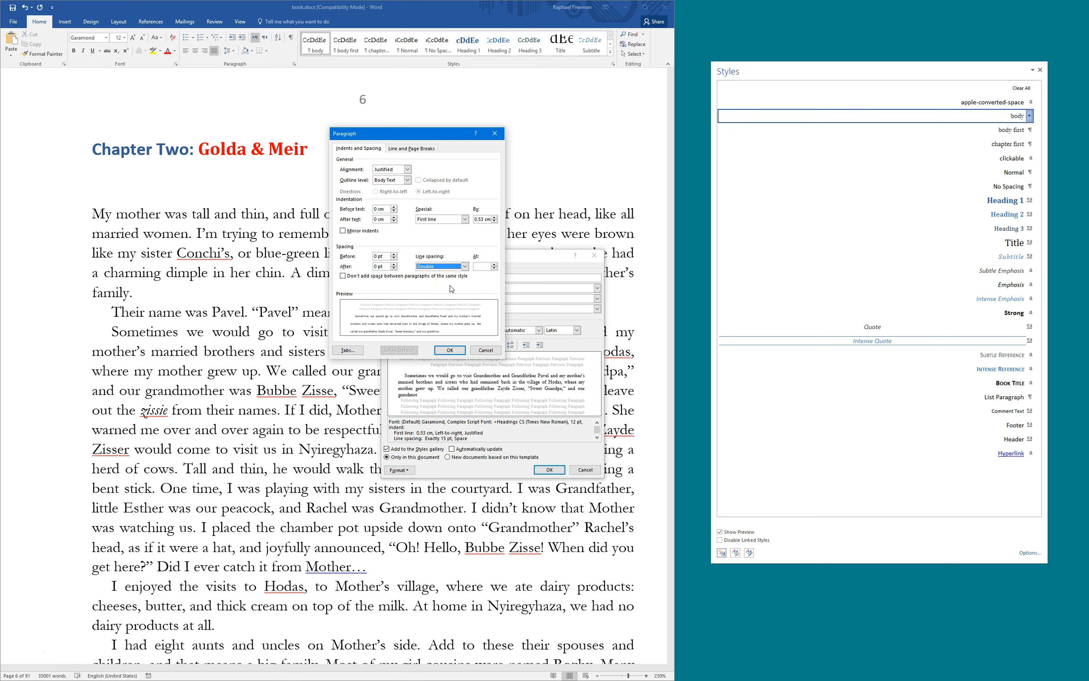
{"action": "left_click", "coordinate": [450, 350]}
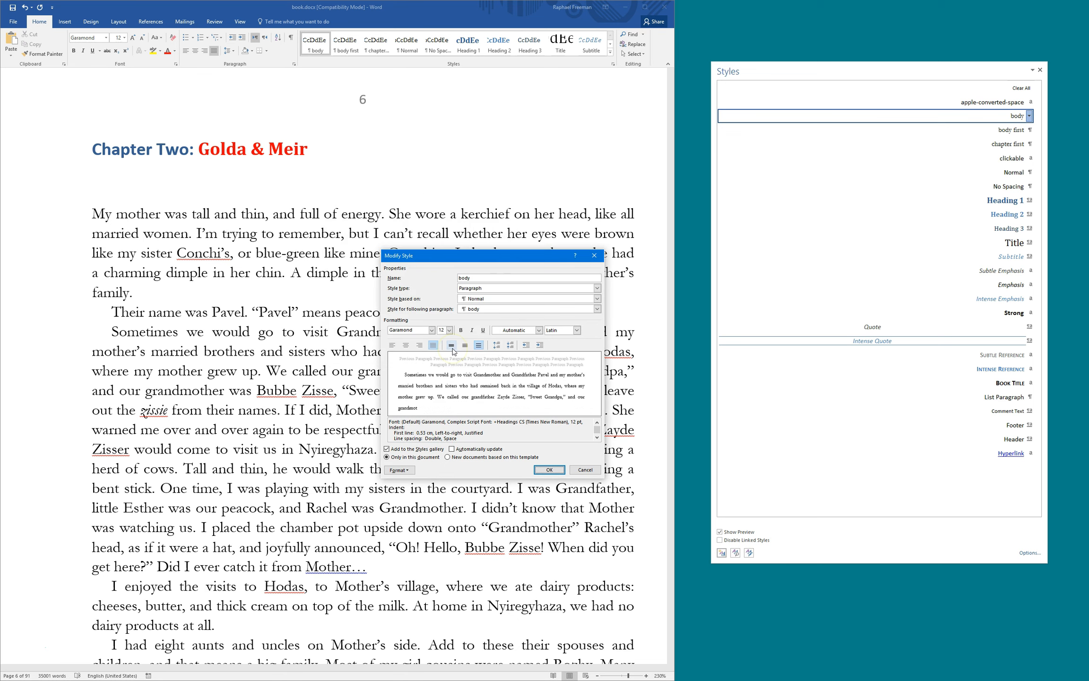
{"action": "left_click", "coordinate": [449, 330]}
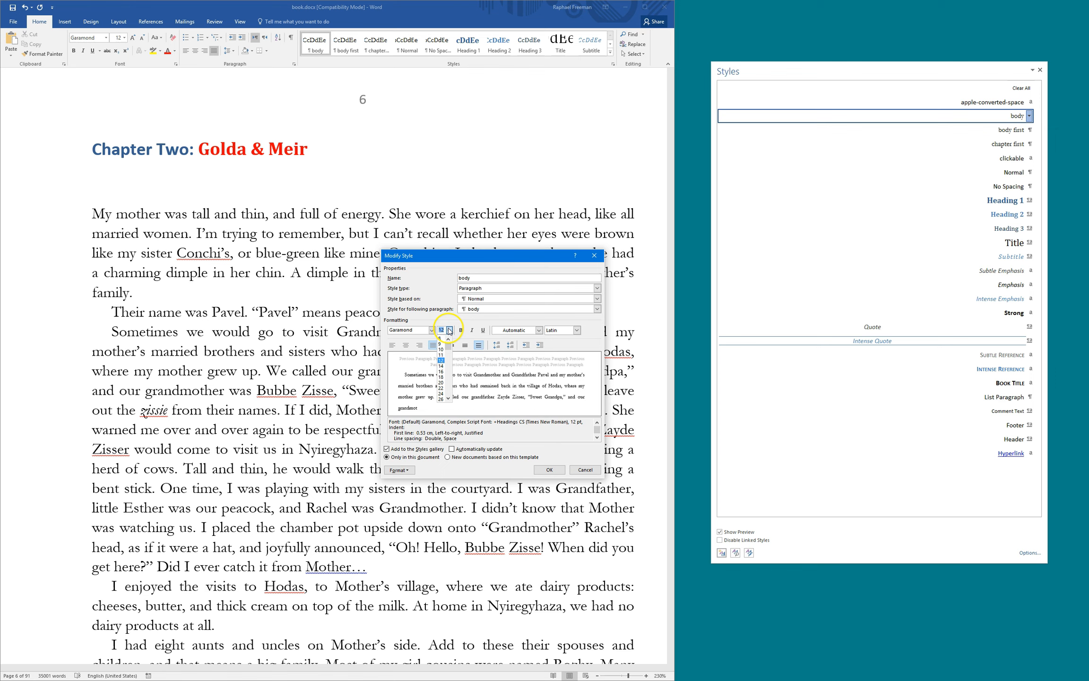
{"action": "left_click", "coordinate": [442, 383]}
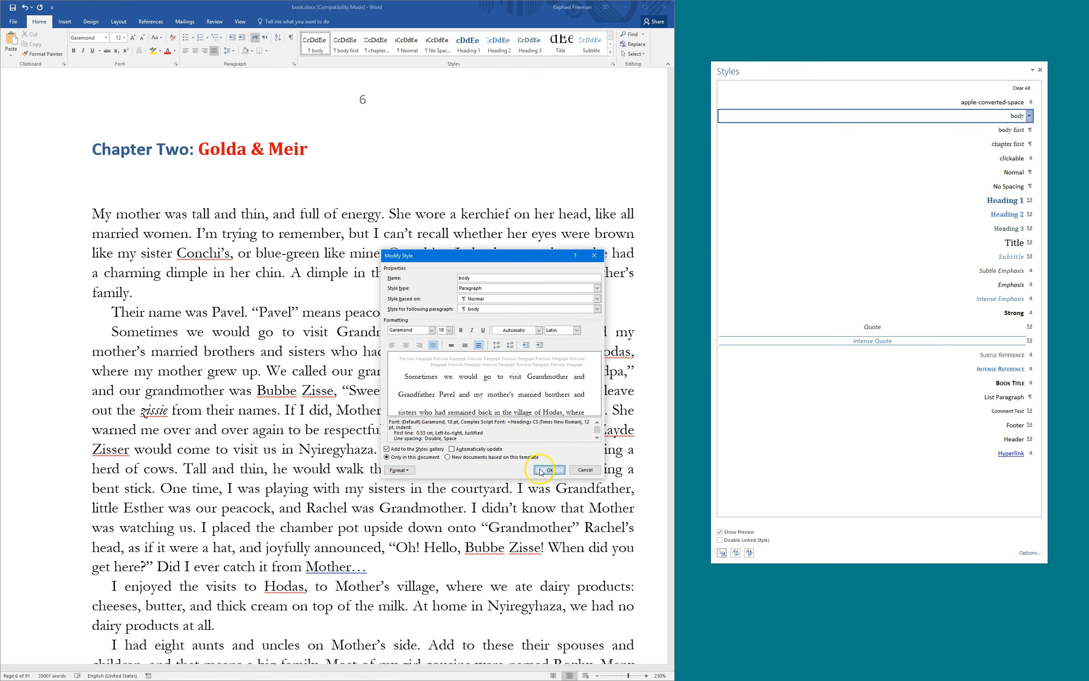
{"action": "left_click", "coordinate": [549, 469]}
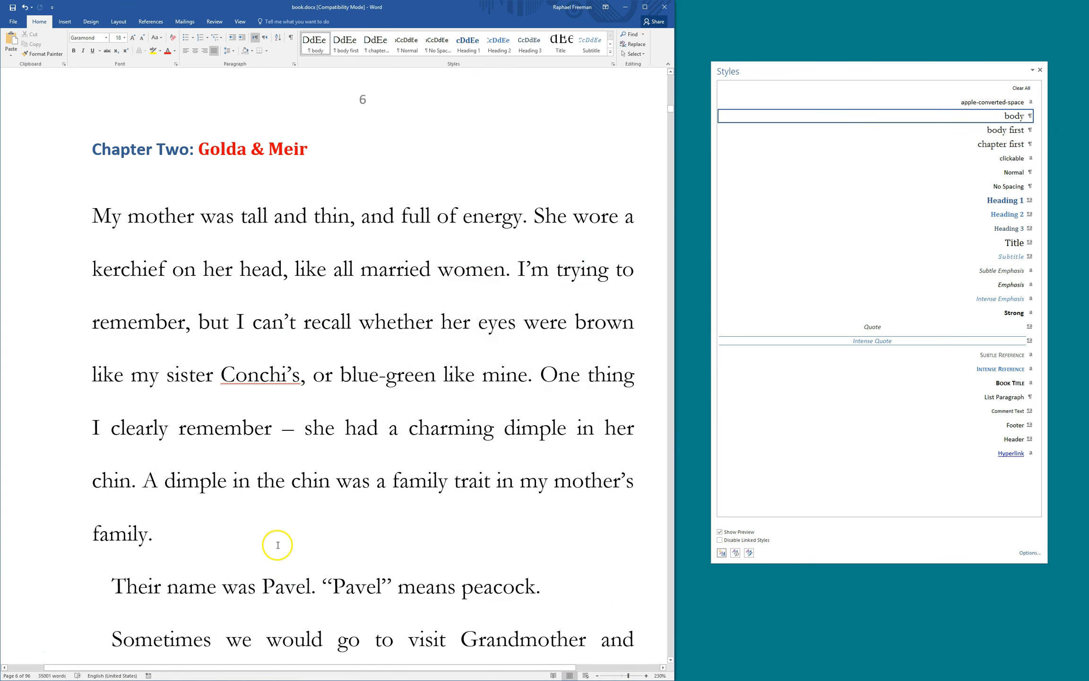
{"action": "scroll", "coordinate": [274, 544], "scroll_direction": "down", "scroll_amount": 5}
{"action": "left_click", "coordinate": [237, 429]}
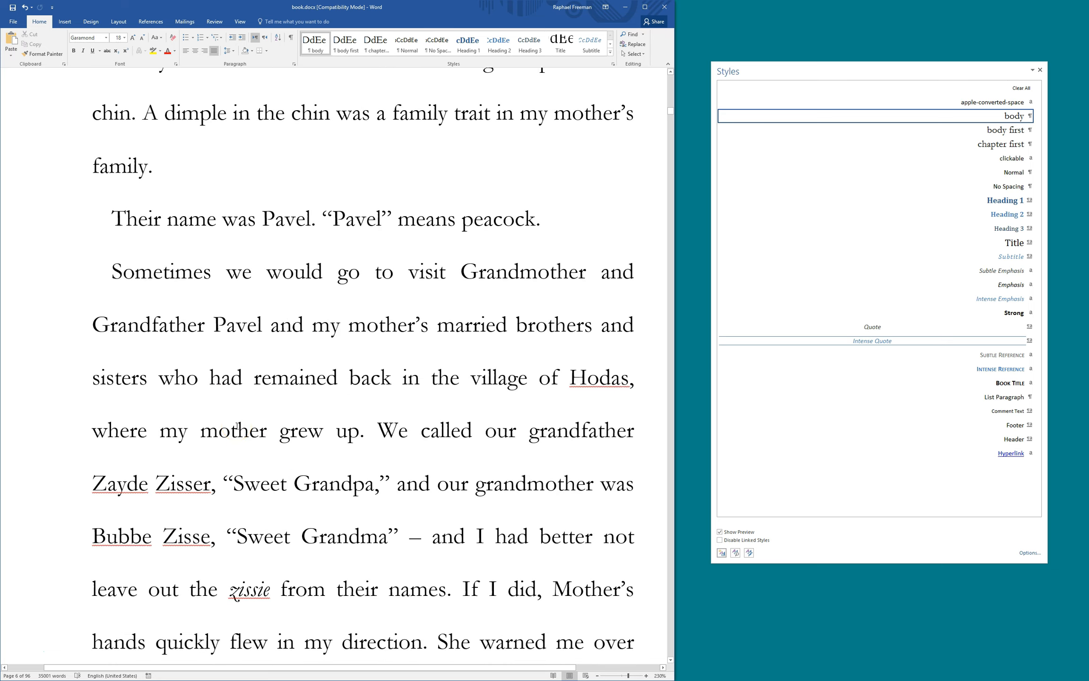
{"action": "scroll", "coordinate": [237, 429], "scroll_direction": "up", "scroll_amount": 7}
{"action": "scroll", "coordinate": [246, 406], "scroll_direction": "down", "scroll_amount": 3}
{"action": "left_click", "coordinate": [236, 340]}
{"action": "scroll", "coordinate": [241, 335], "scroll_direction": "up", "scroll_amount": 3}
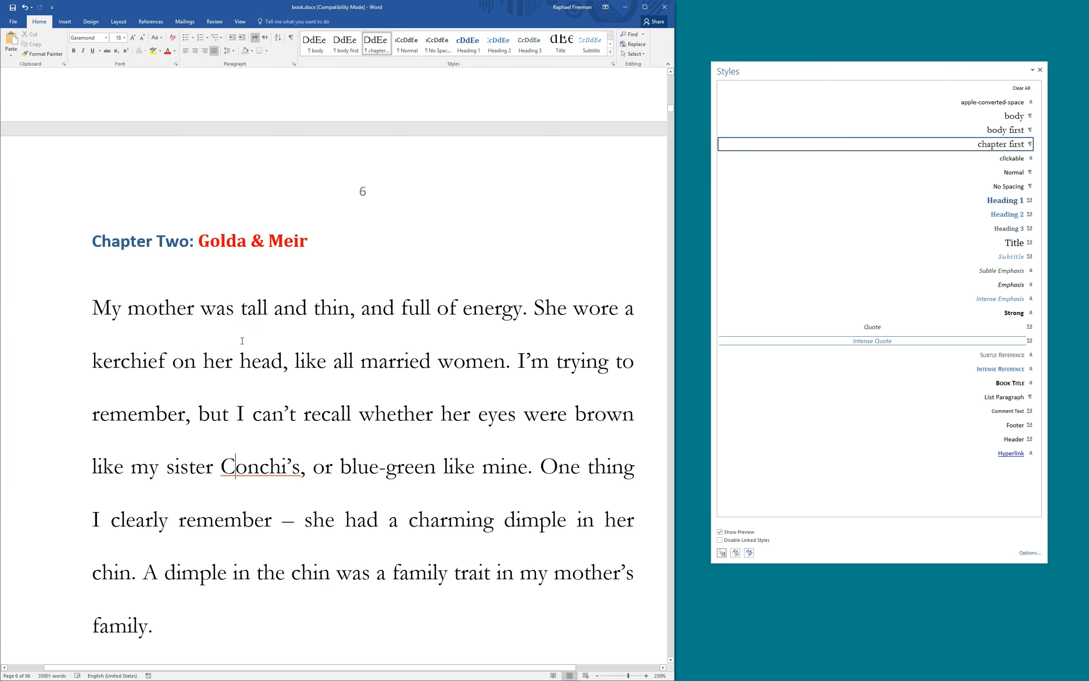
{"action": "key", "text": "ctrl+z"}
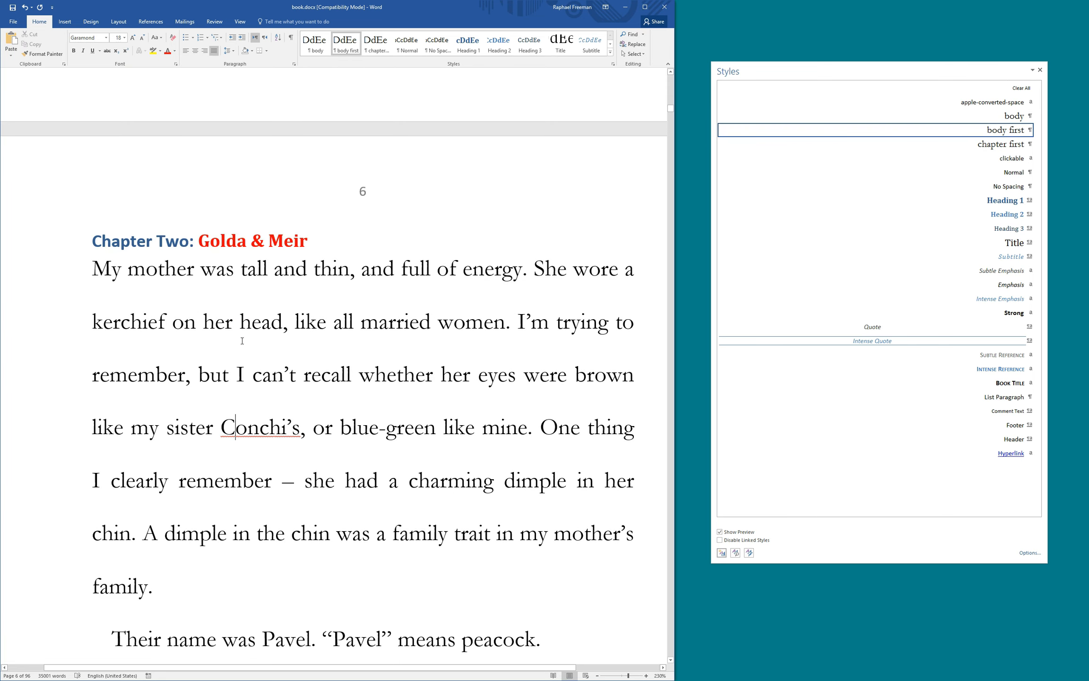
{"action": "key", "text": "ctrl+y"}
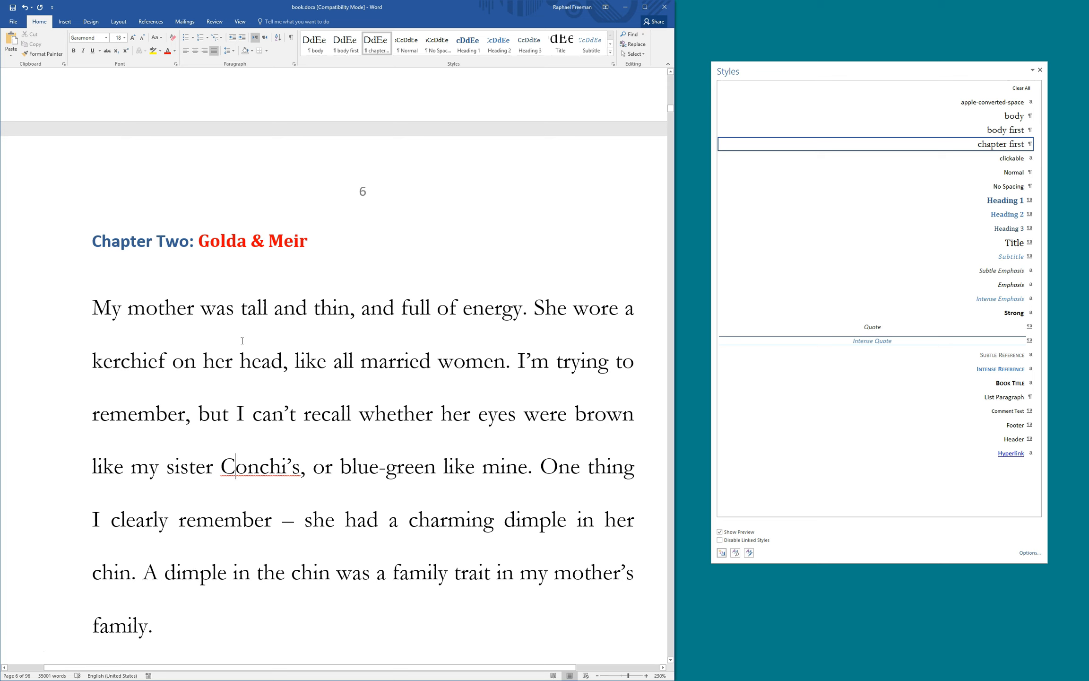
Set the body style's font size back to 12 pt
{"action": "left_click", "coordinate": [1029, 116]}
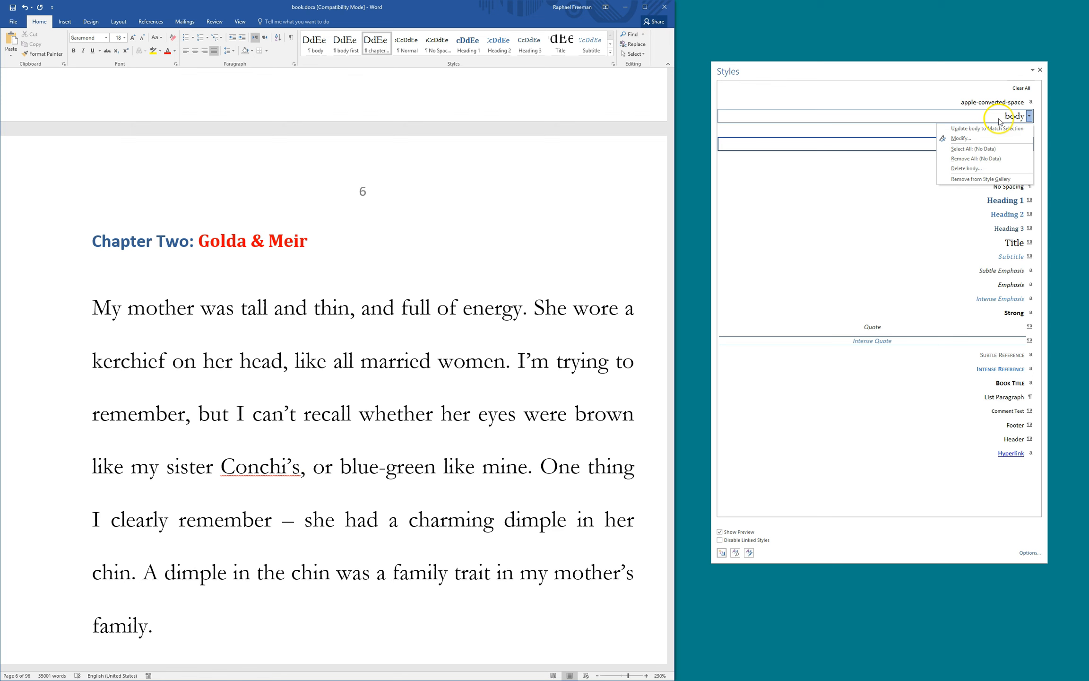
{"action": "left_click", "coordinate": [988, 141]}
{"action": "left_click", "coordinate": [401, 470]}
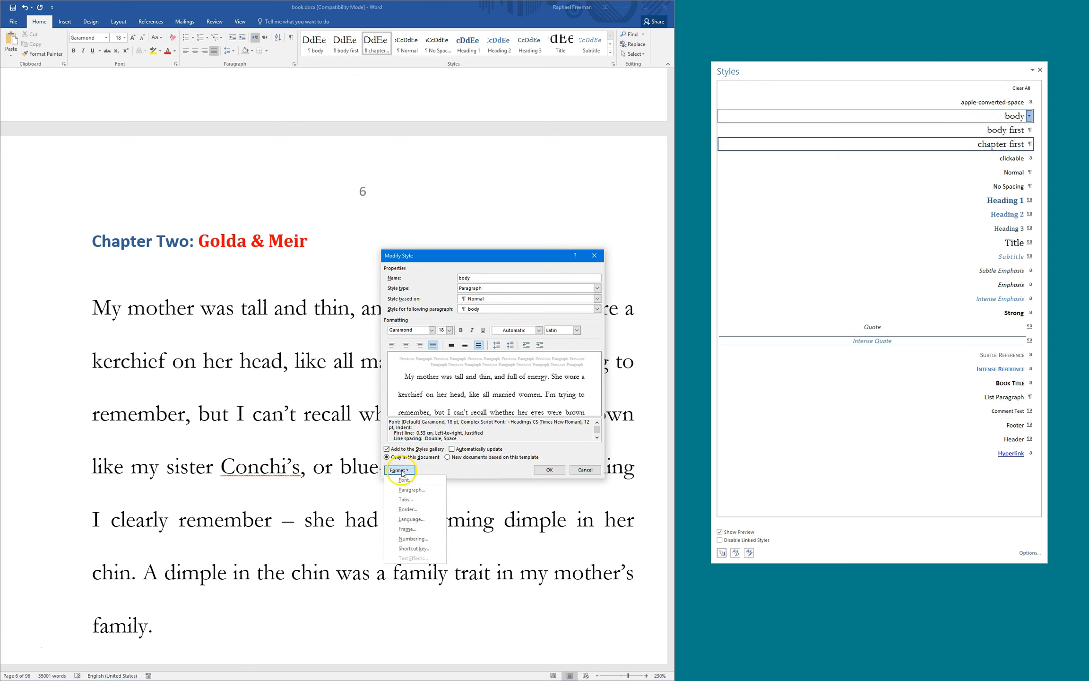
{"action": "left_click", "coordinate": [404, 479]}
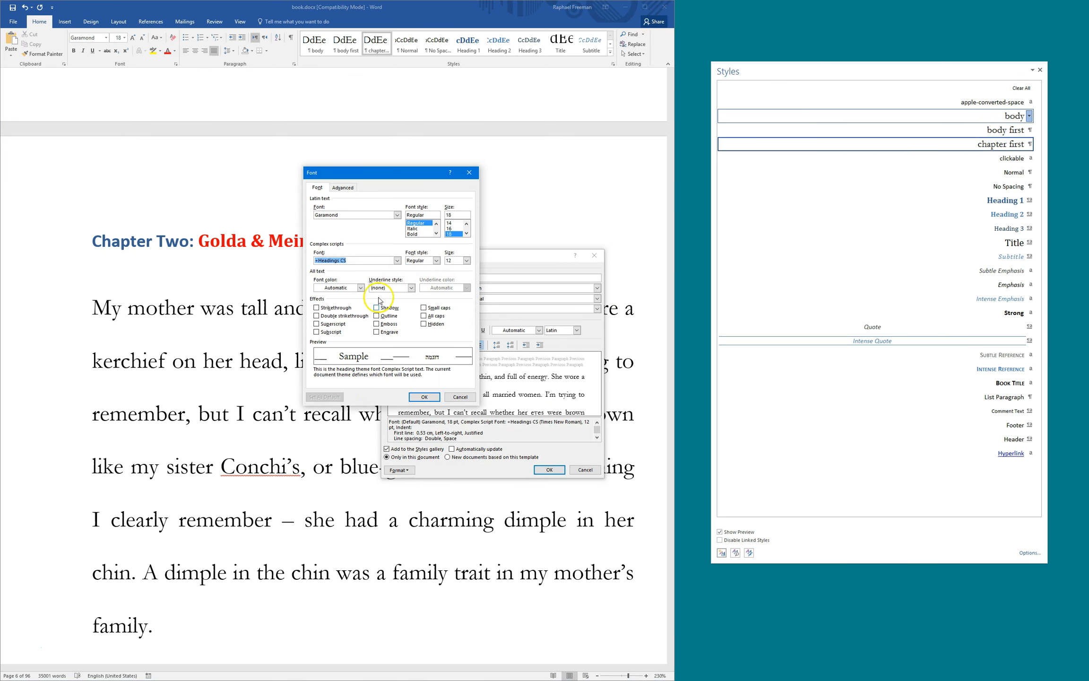
{"action": "scroll", "coordinate": [454, 228], "scroll_direction": "up", "scroll_amount": 2}
{"action": "left_click", "coordinate": [452, 223]}
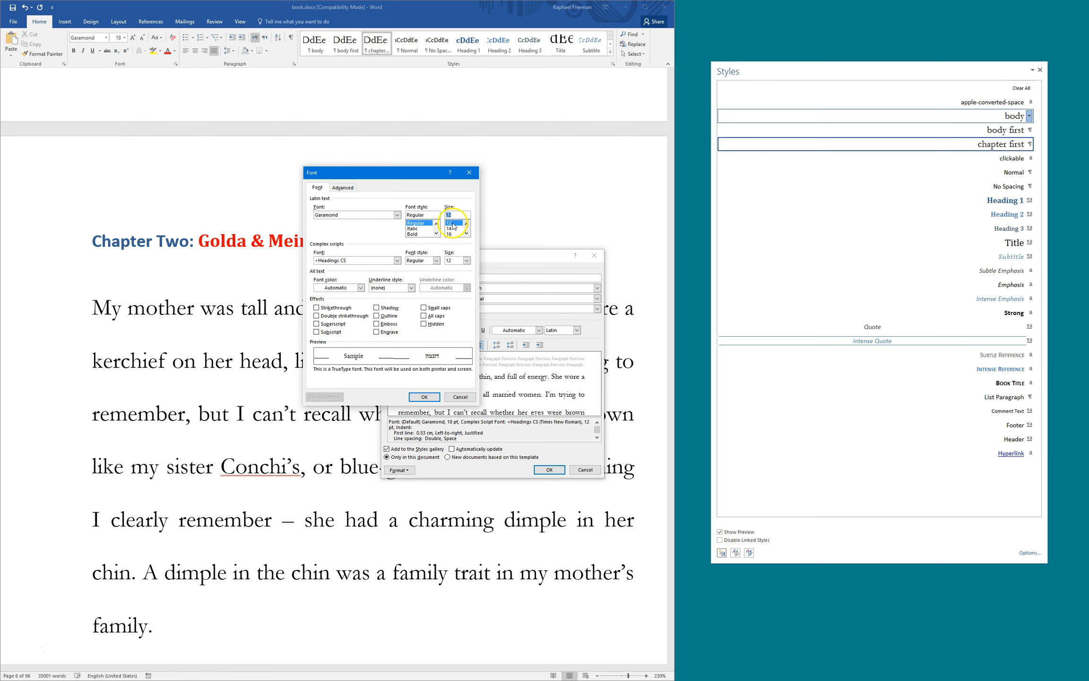
{"action": "left_click", "coordinate": [424, 396]}
Return the body style's line spacing to Single and save the style
{"action": "left_click", "coordinate": [400, 470]}
{"action": "left_click", "coordinate": [404, 490]}
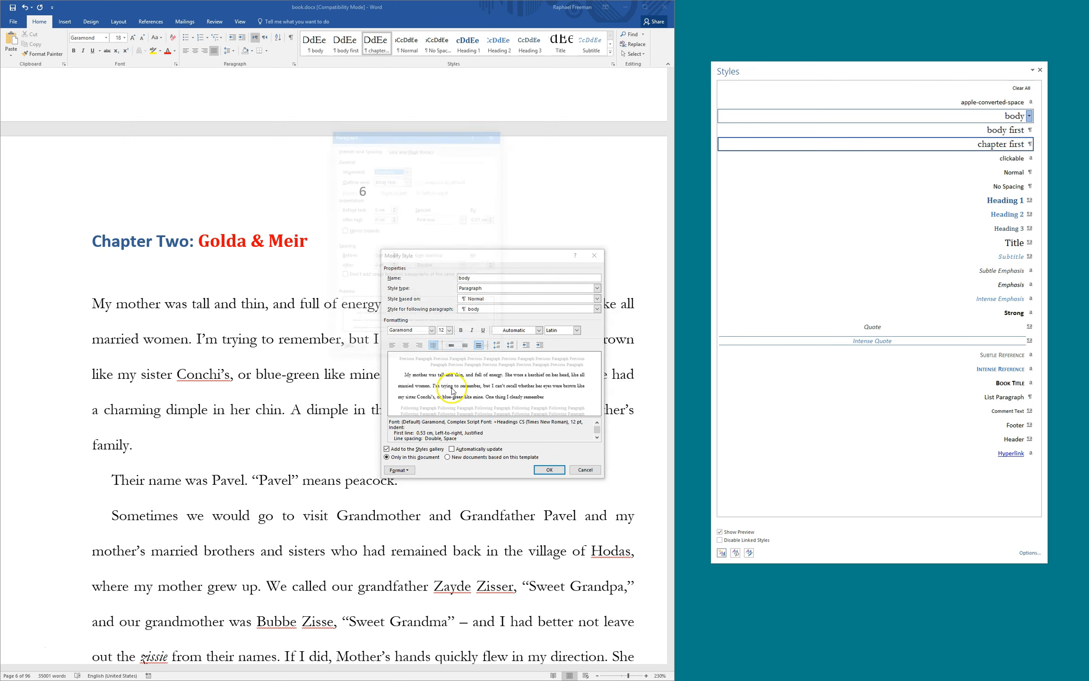
{"action": "left_click", "coordinate": [461, 266]}
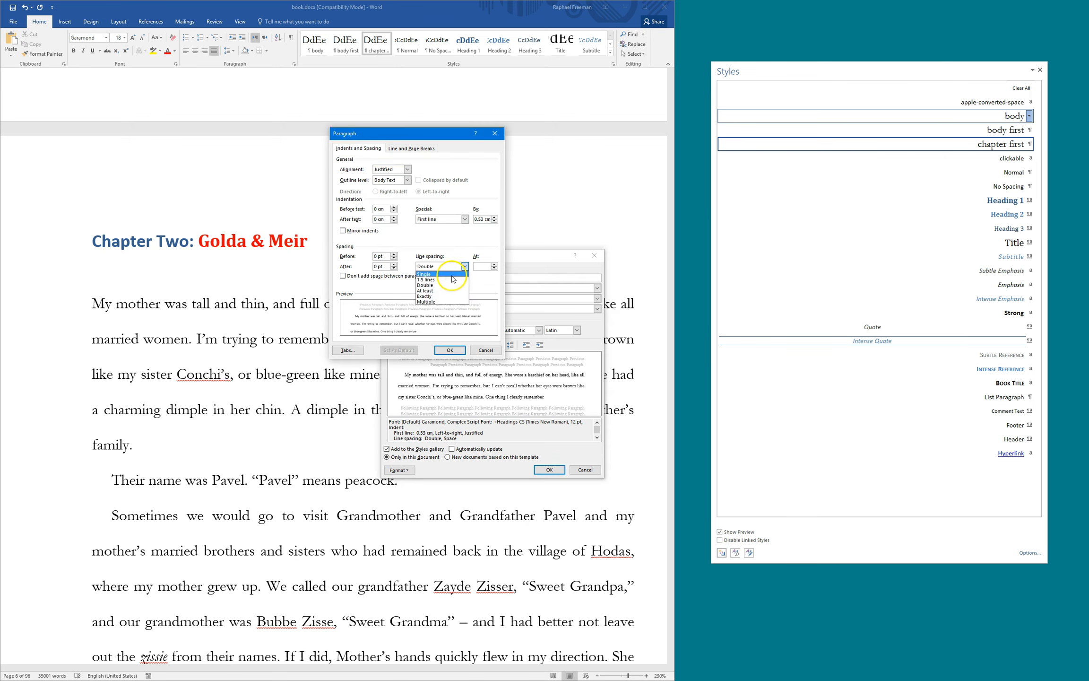
{"action": "left_click", "coordinate": [456, 274]}
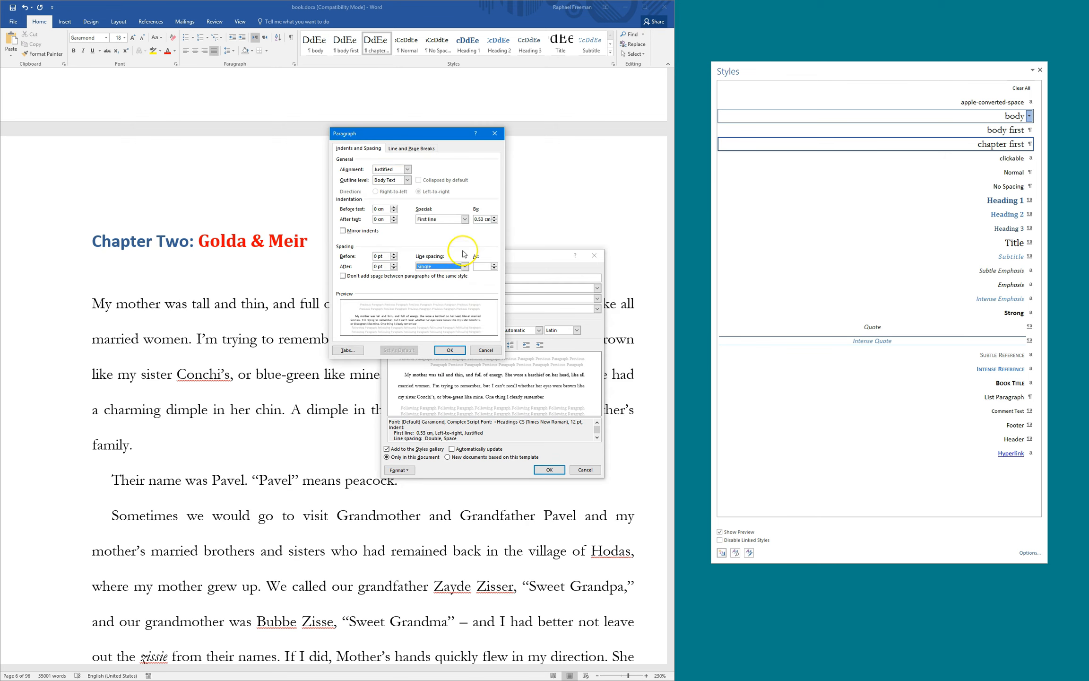
{"action": "left_click", "coordinate": [449, 350]}
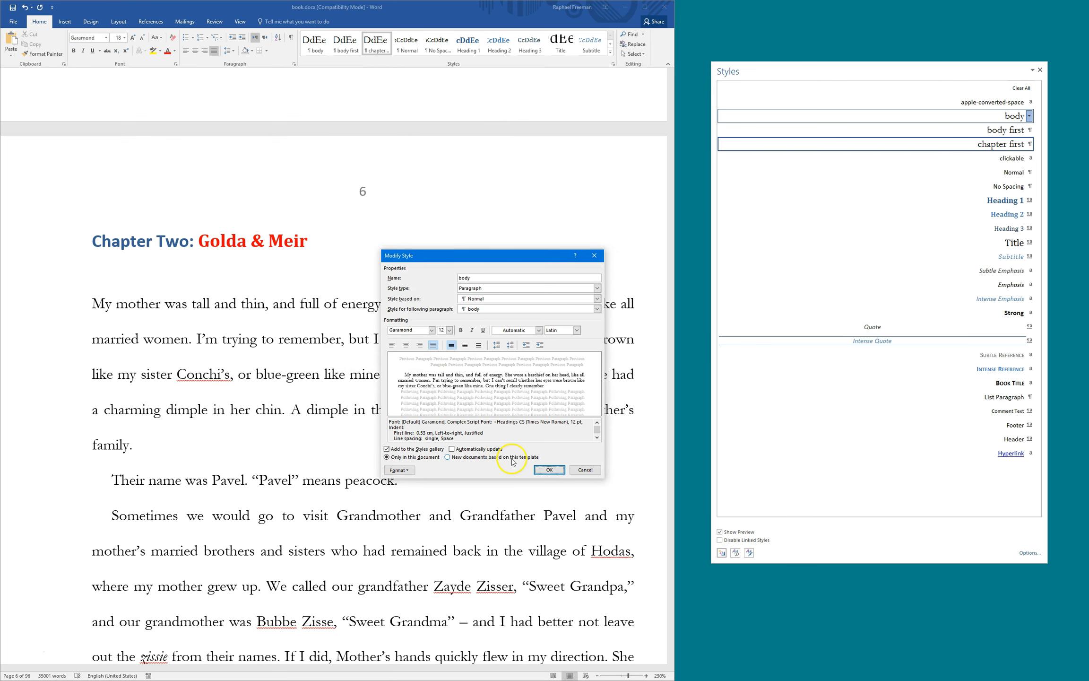
{"action": "left_click", "coordinate": [548, 470]}
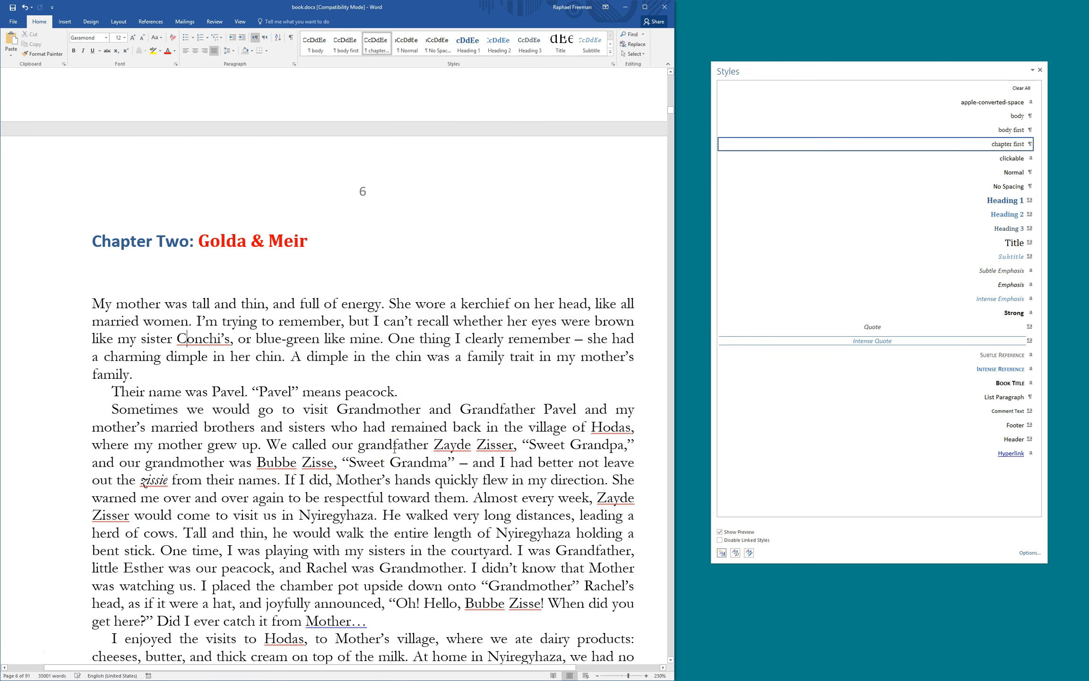
Change the body style's line spacing to Exactly 15 pt
{"action": "left_click", "coordinate": [253, 497]}
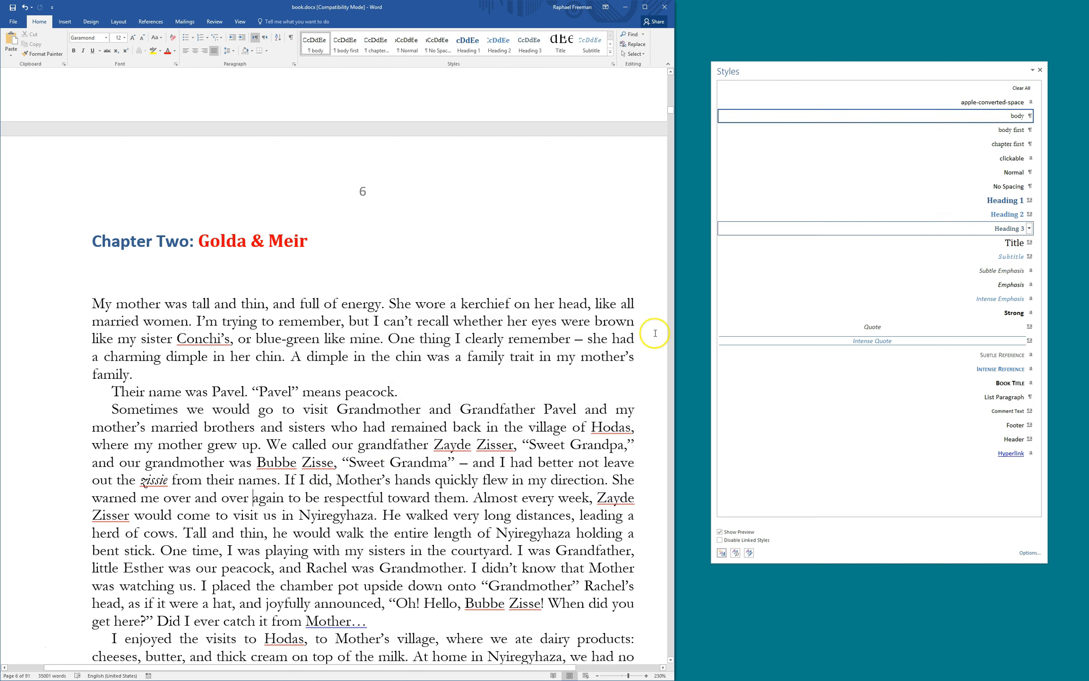
{"action": "right_click", "coordinate": [926, 121]}
{"action": "left_click", "coordinate": [946, 138]}
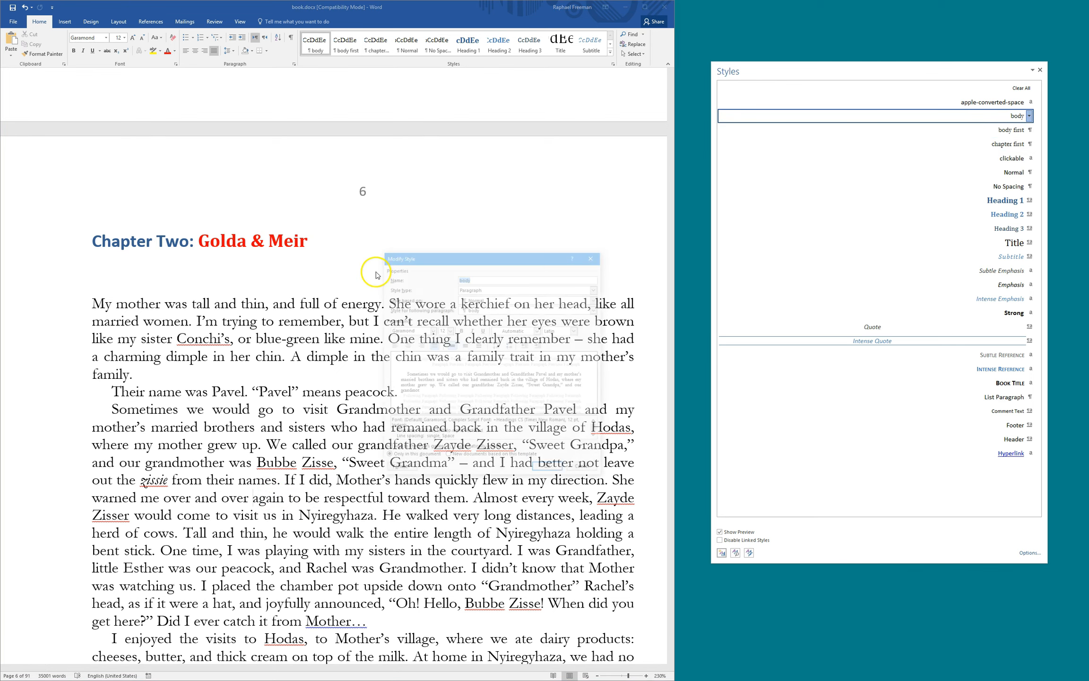
{"action": "left_click", "coordinate": [400, 470]}
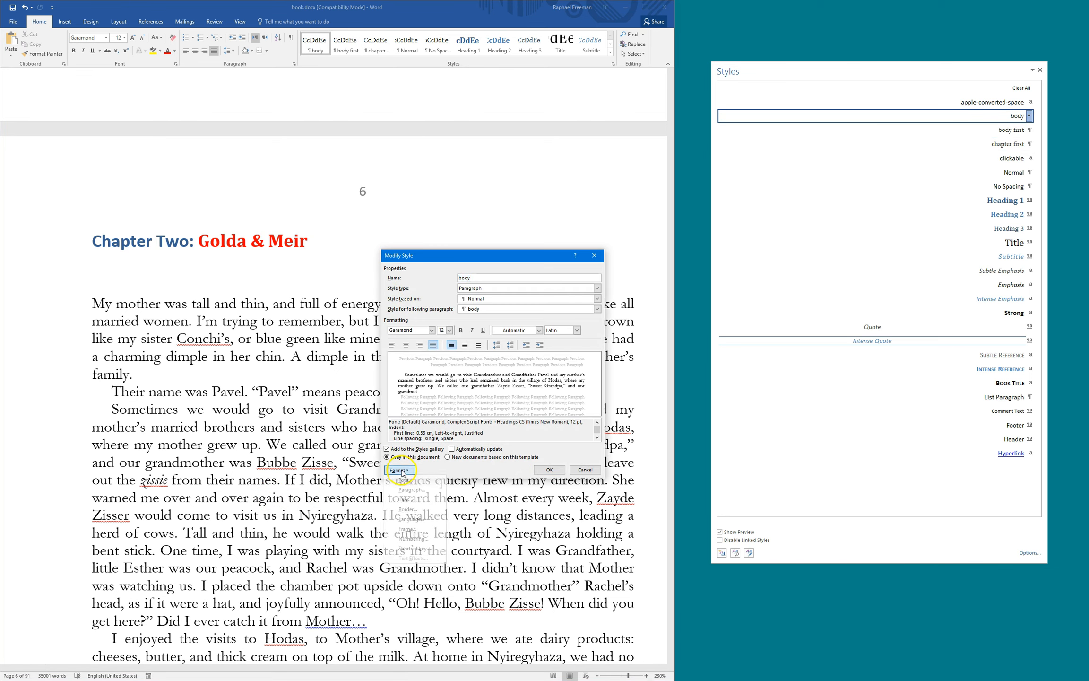
{"action": "left_click", "coordinate": [409, 490]}
{"action": "left_click", "coordinate": [449, 268]}
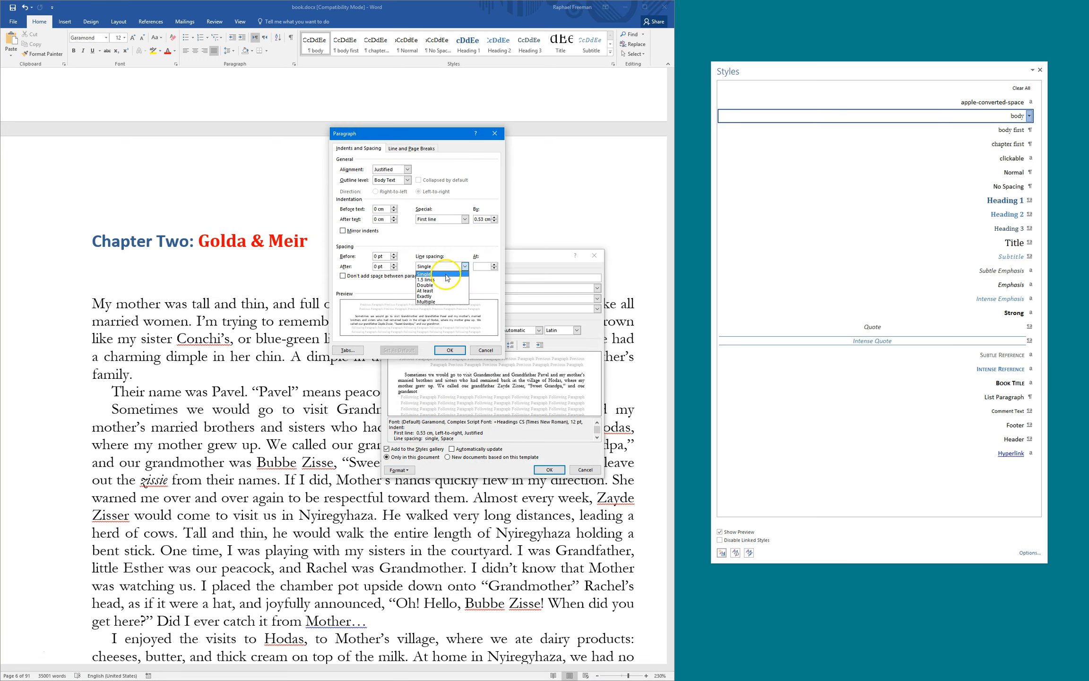
{"action": "left_click", "coordinate": [438, 302]}
{"action": "left_click", "coordinate": [490, 266]}
{"action": "left_click_drag", "start_coordinate": [489, 266], "coordinate": [447, 267]}
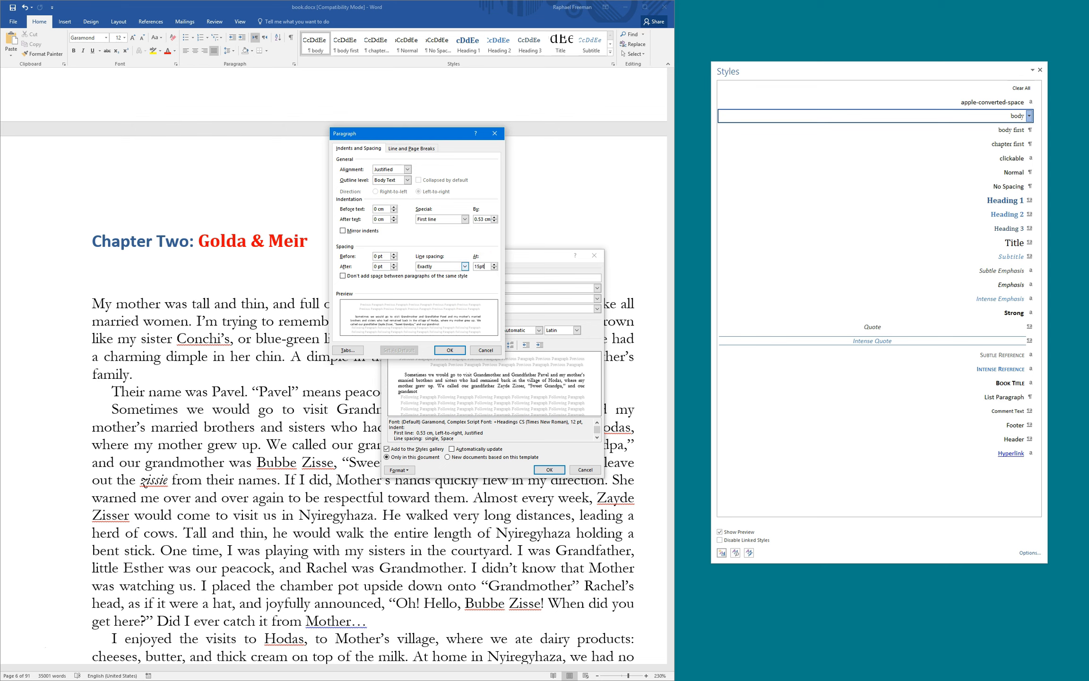
{"action": "key", "text": "Return"}
{"action": "left_click", "coordinate": [550, 468]}
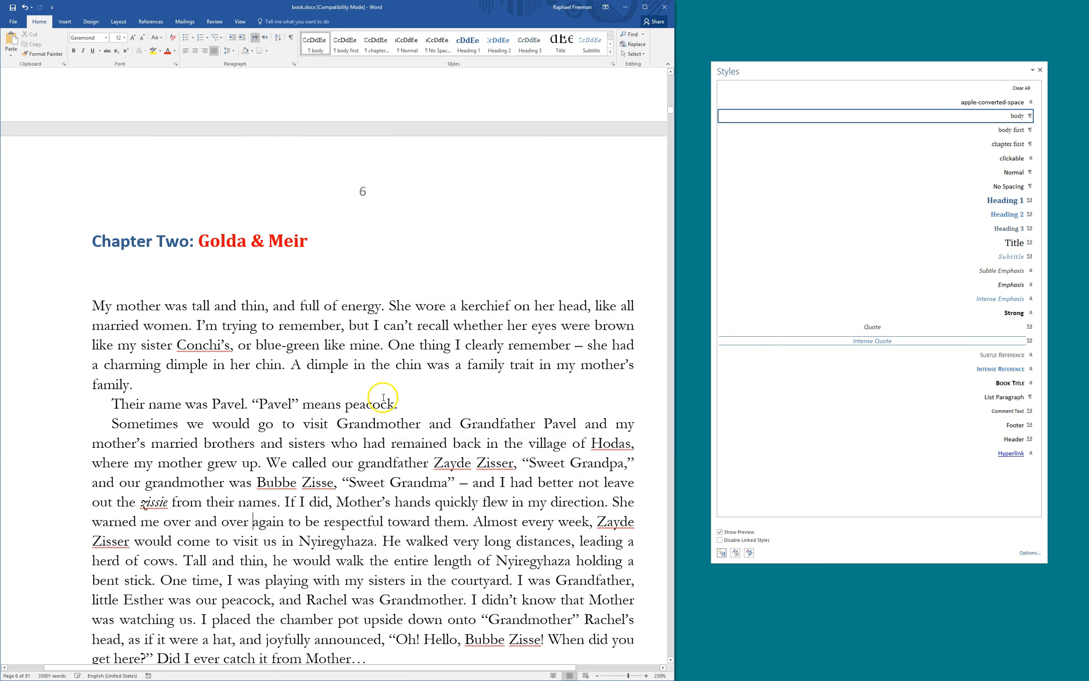
Replace the colon and space after 'Chapter Two' with a line break before 'Golda & Meir'
{"action": "scroll", "coordinate": [307, 348], "scroll_direction": "down", "scroll_amount": 2}
{"action": "scroll", "coordinate": [307, 348], "scroll_direction": "up", "scroll_amount": 3}
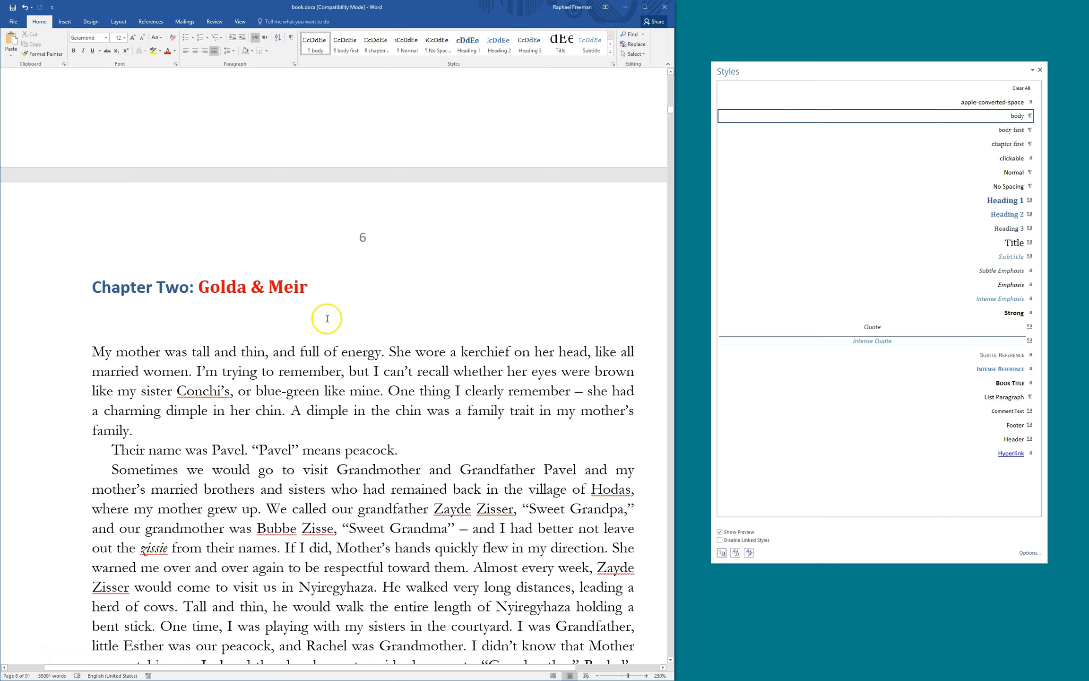
{"action": "scroll", "coordinate": [327, 318], "scroll_direction": "down", "scroll_amount": 2}
{"action": "left_click", "coordinate": [151, 275]}
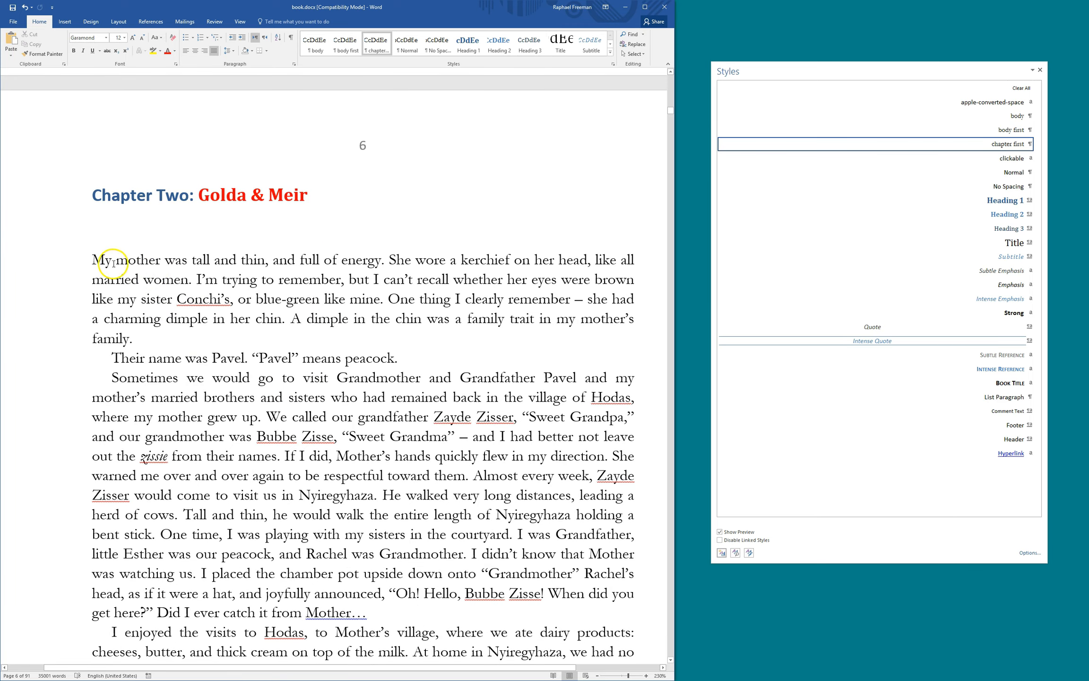
{"action": "left_click_drag", "start_coordinate": [189, 190], "coordinate": [197, 190]}
{"action": "left_click", "coordinate": [193, 226]}
{"action": "key", "text": "Return"}
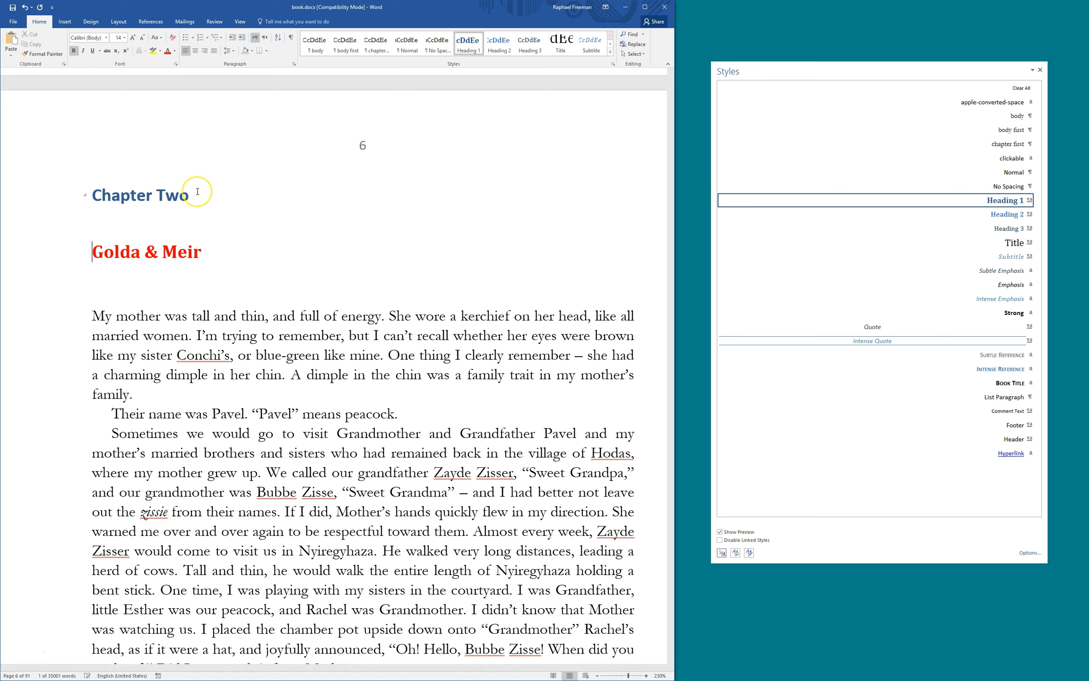
Select the 'Golda & Meir' and 'Chapter Two' heading lines in turn
{"action": "left_click", "coordinate": [95, 252]}
{"action": "left_click_drag", "start_coordinate": [95, 249], "coordinate": [206, 250]}
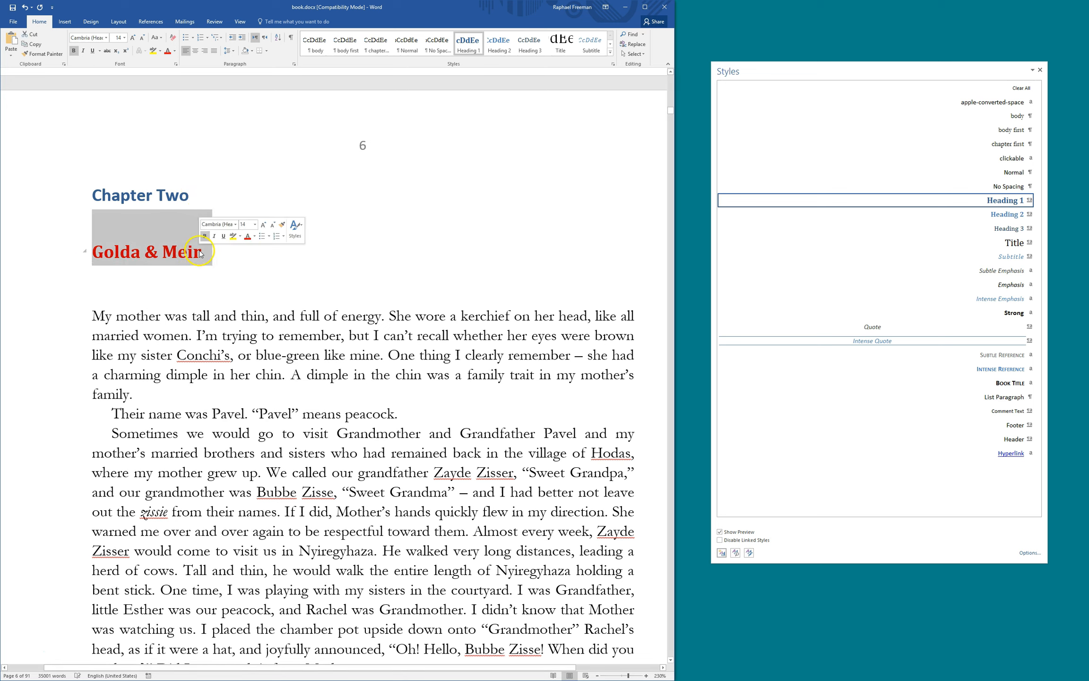
{"action": "left_click", "coordinate": [188, 254]}
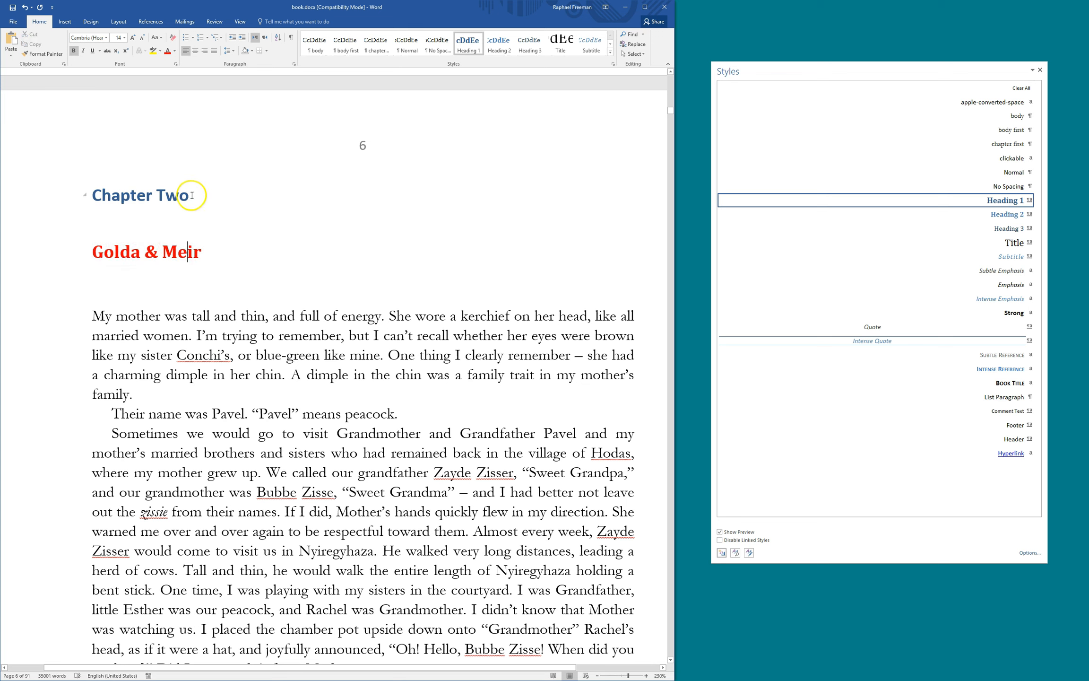
{"action": "left_click_drag", "start_coordinate": [194, 195], "coordinate": [95, 194]}
{"action": "left_click", "coordinate": [133, 194]}
{"action": "left_click", "coordinate": [120, 251]}
Apply the body first style to both the 'Golda & Meir' and 'Chapter Two' lines
{"action": "key", "text": "F4"}
{"action": "key", "text": "Up"}
{"action": "key", "text": "Down"}
{"action": "key", "text": "Up"}
{"action": "key", "text": "F4"}
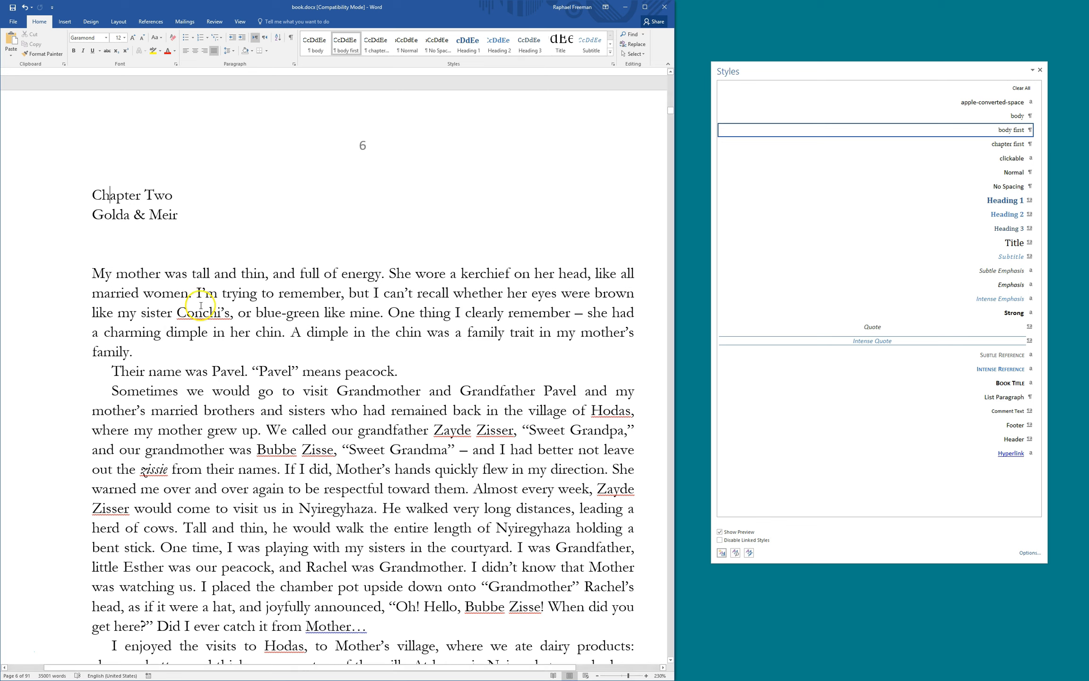
Start a new style from the 'Golda & Meir' line's formatting
{"action": "left_click_drag", "start_coordinate": [101, 213], "coordinate": [177, 215]}
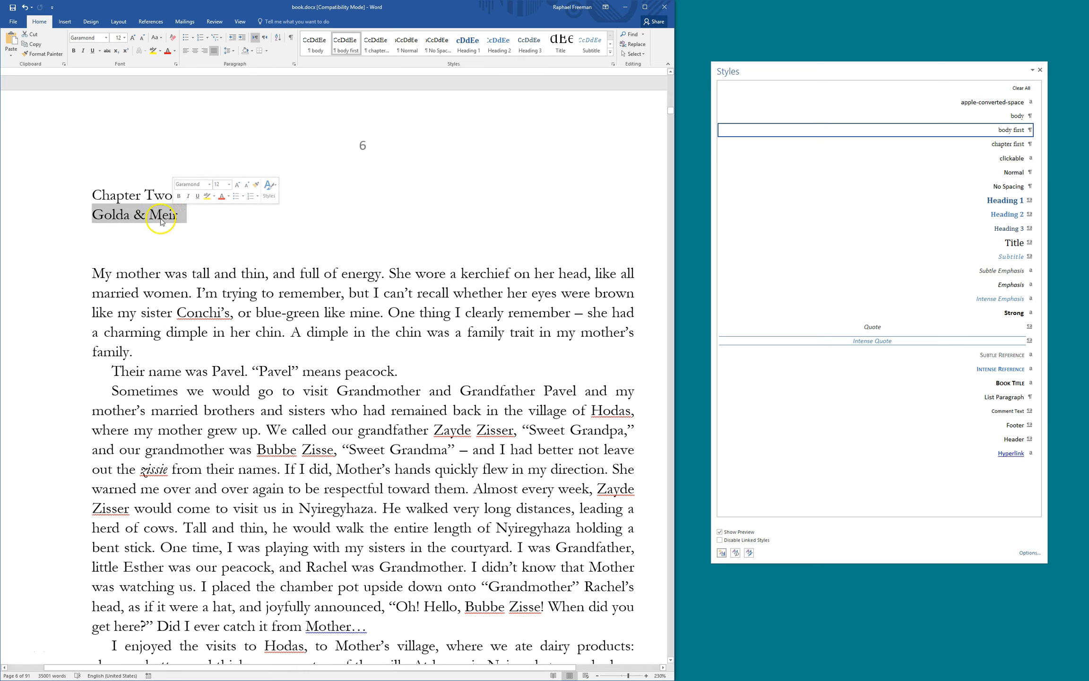
{"action": "left_click", "coordinate": [158, 217]}
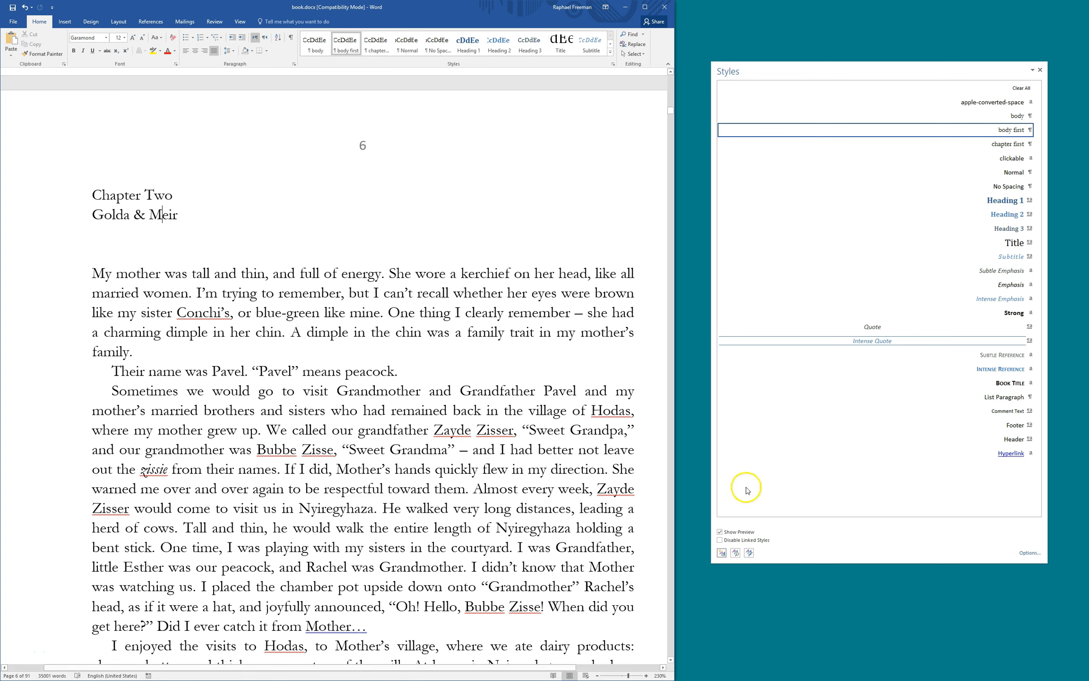
{"action": "left_click", "coordinate": [722, 553]}
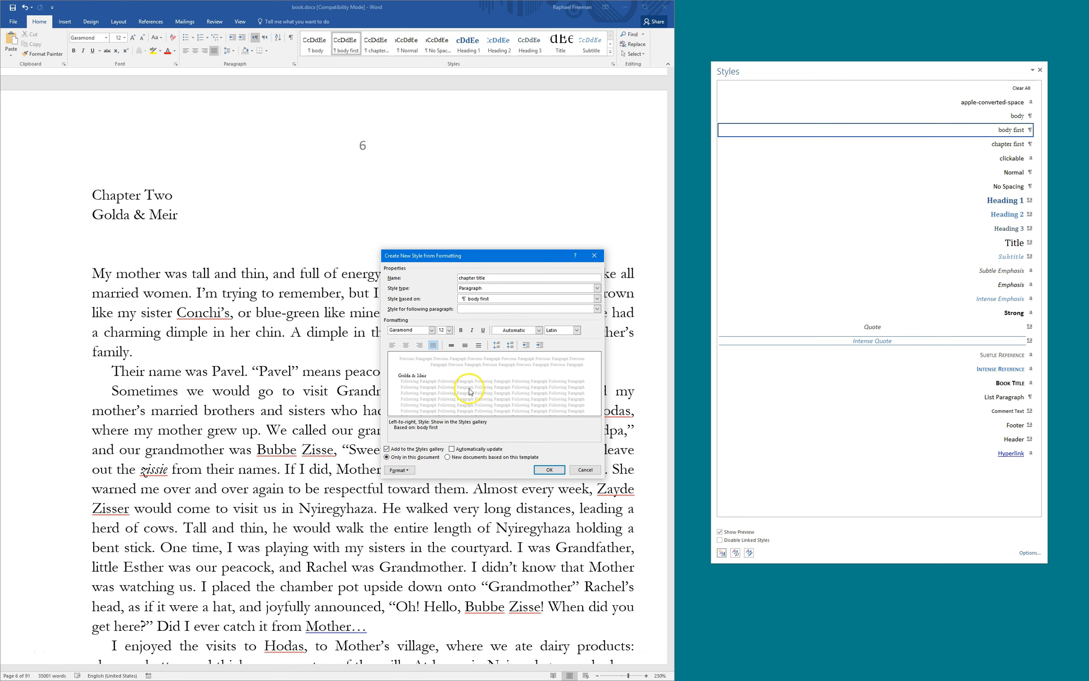
Make 'chapter title' 24 pt with exactly 28 pt line spacing and apply it to 'Golda & Meir'
{"action": "left_click_drag", "start_coordinate": [449, 256], "coordinate": [451, 245]}
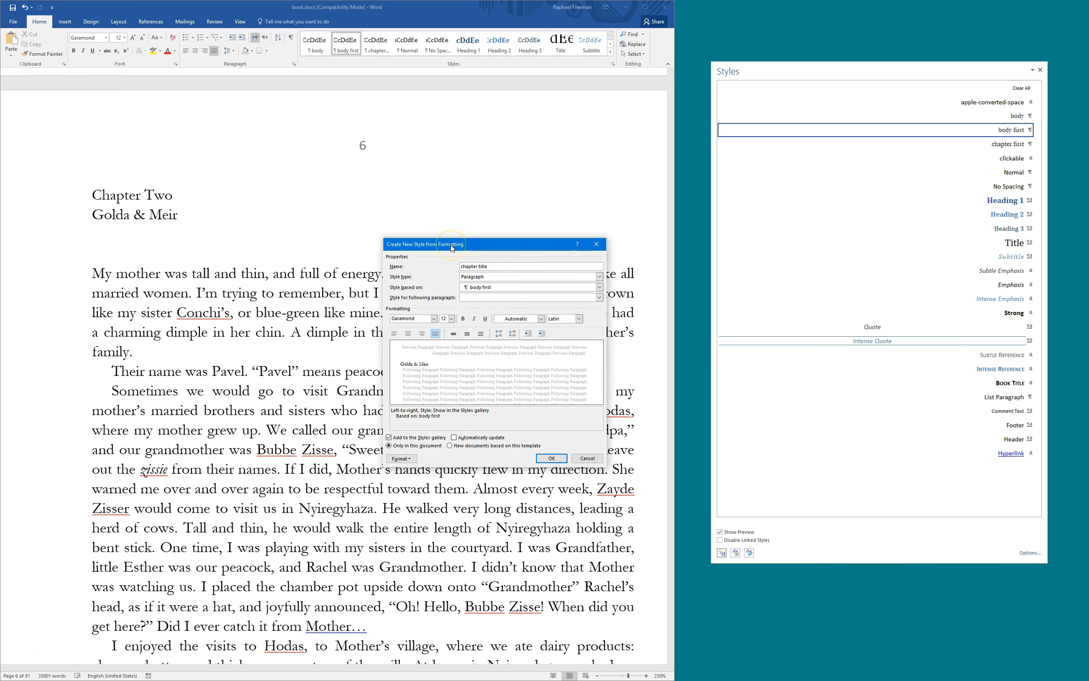
{"action": "left_click", "coordinate": [451, 318]}
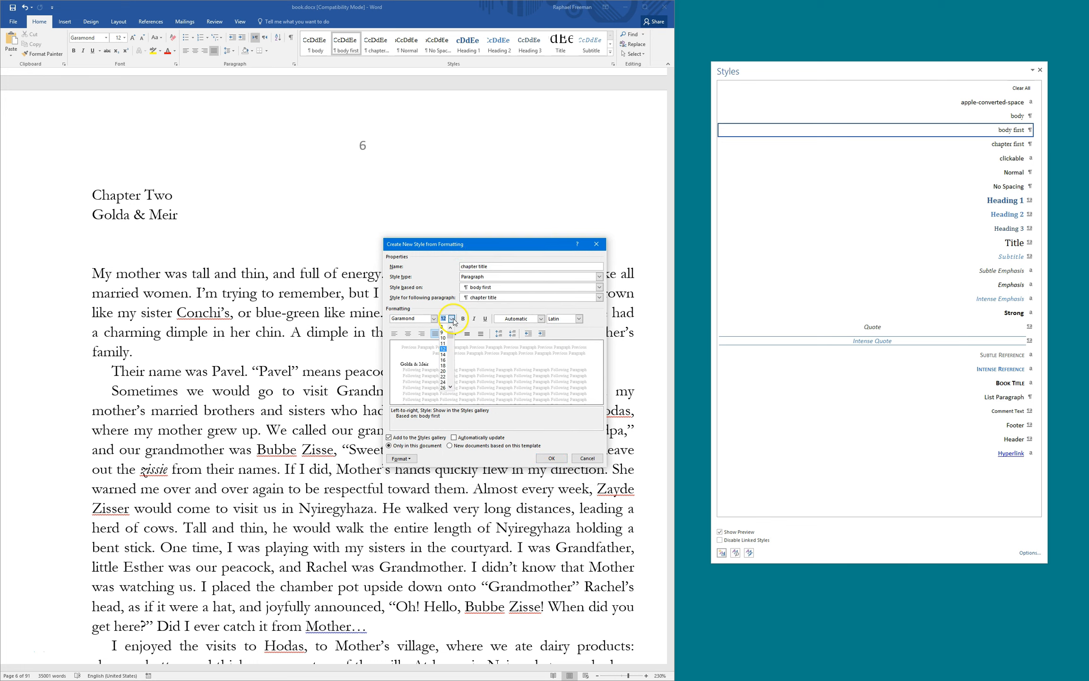
{"action": "left_click", "coordinate": [443, 381]}
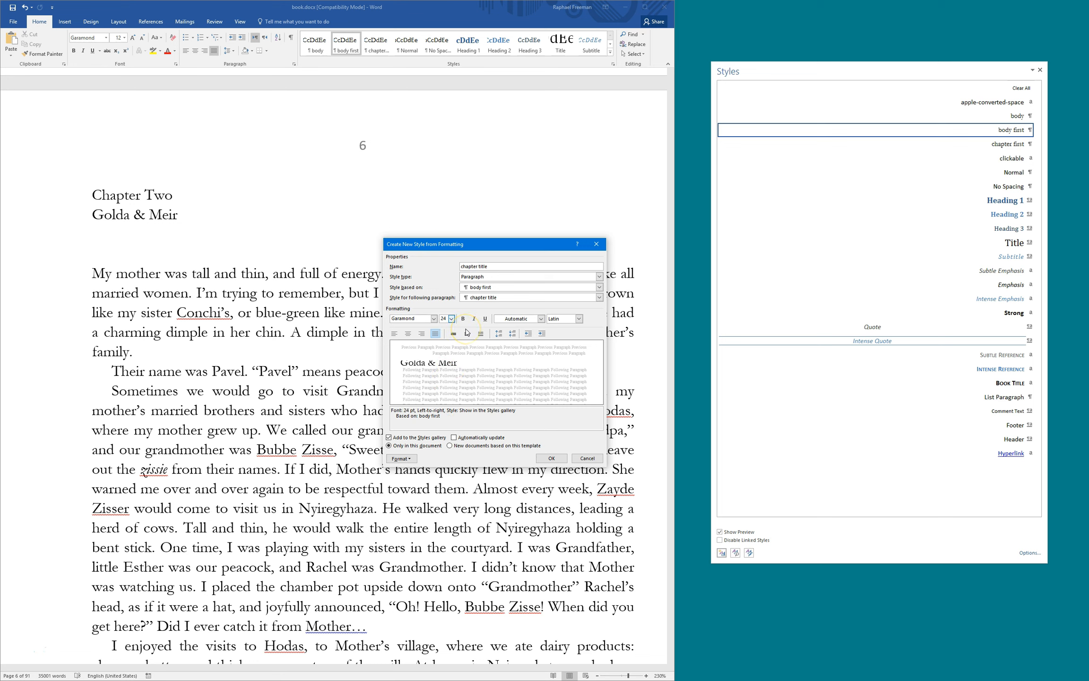
{"action": "left_click", "coordinate": [401, 458]}
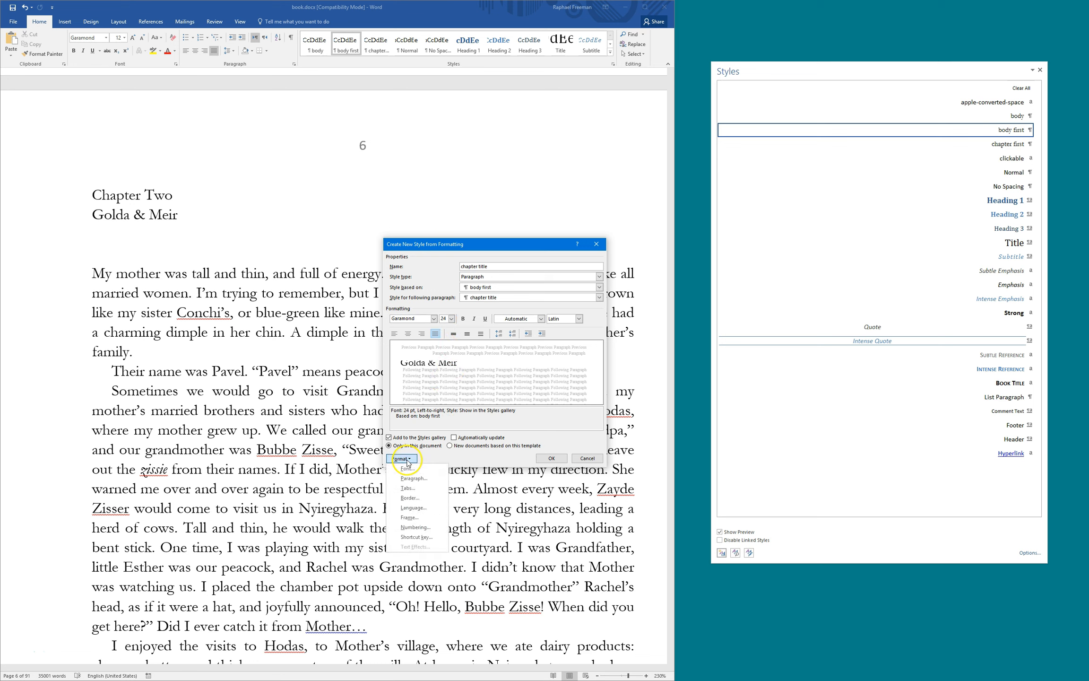
{"action": "left_click", "coordinate": [412, 481]}
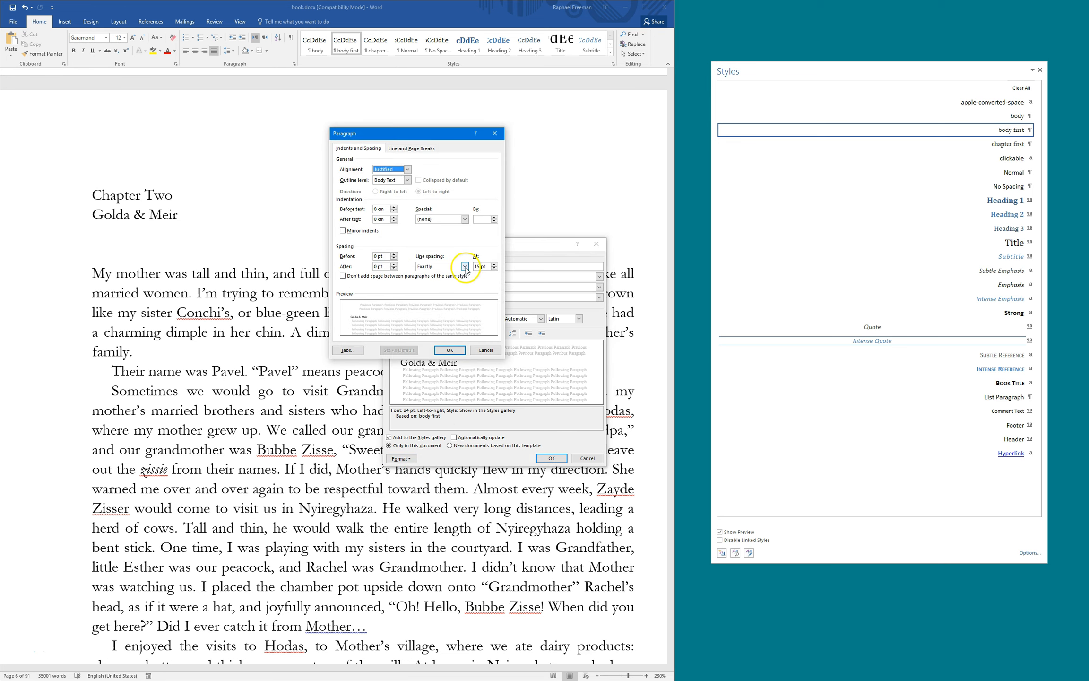
{"action": "left_click_drag", "start_coordinate": [416, 134], "coordinate": [315, 127]}
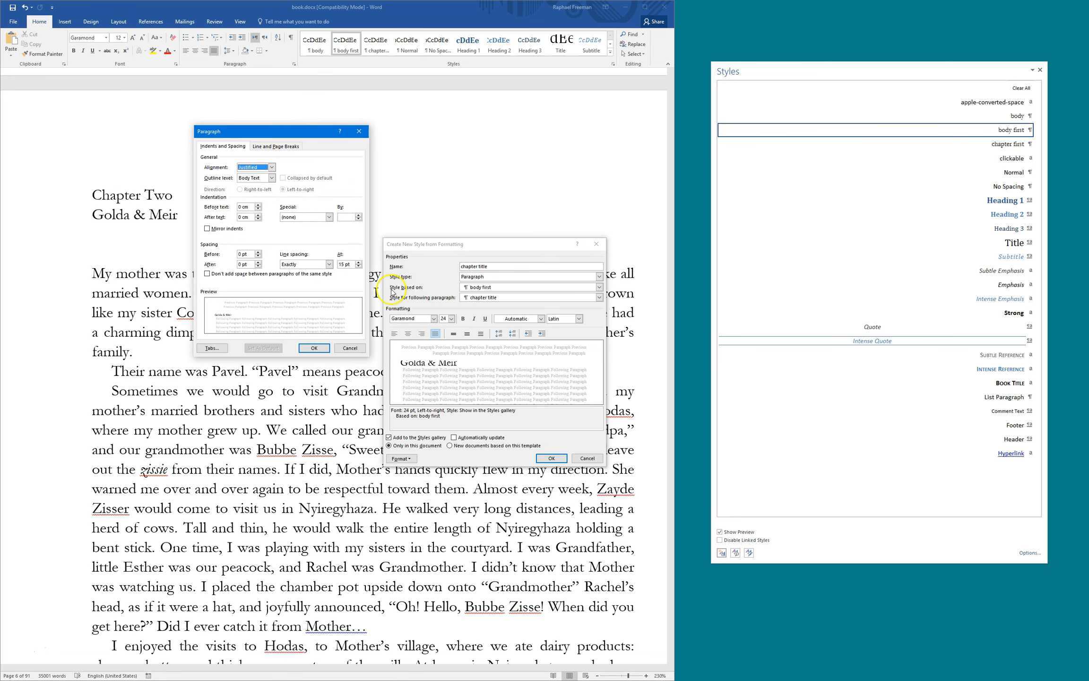
{"action": "left_click", "coordinate": [347, 264]}
{"action": "left_click", "coordinate": [314, 348]}
{"action": "left_click", "coordinate": [551, 458]}
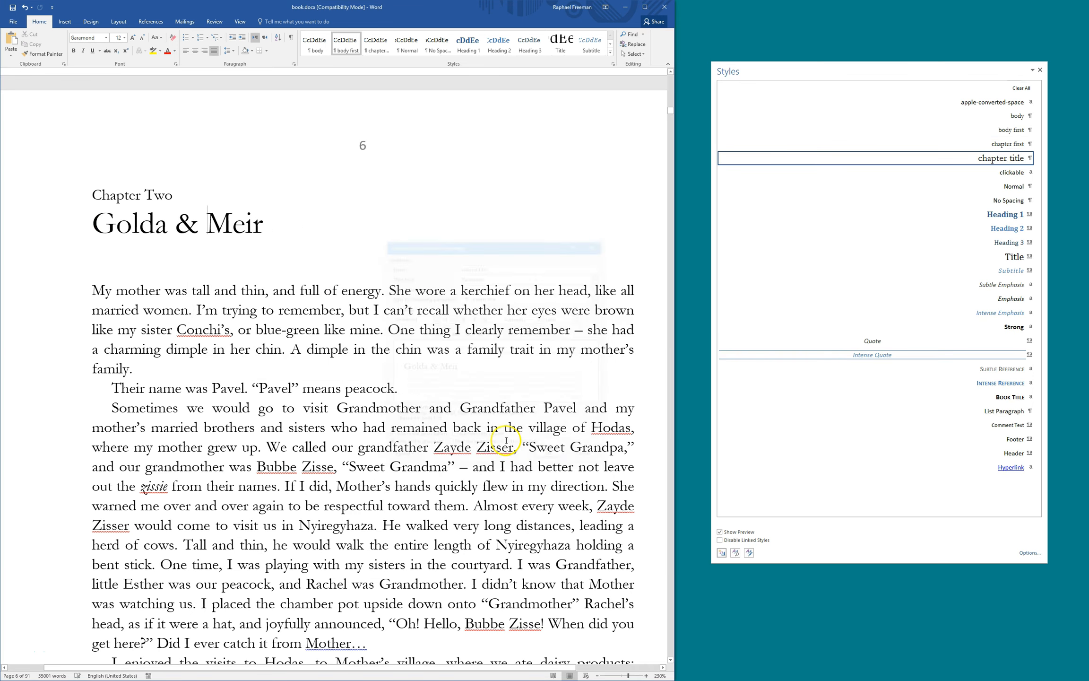
Assign Ctrl+Num 8 as the chapter title style's keyboard shortcut
{"action": "left_click", "coordinate": [154, 222]}
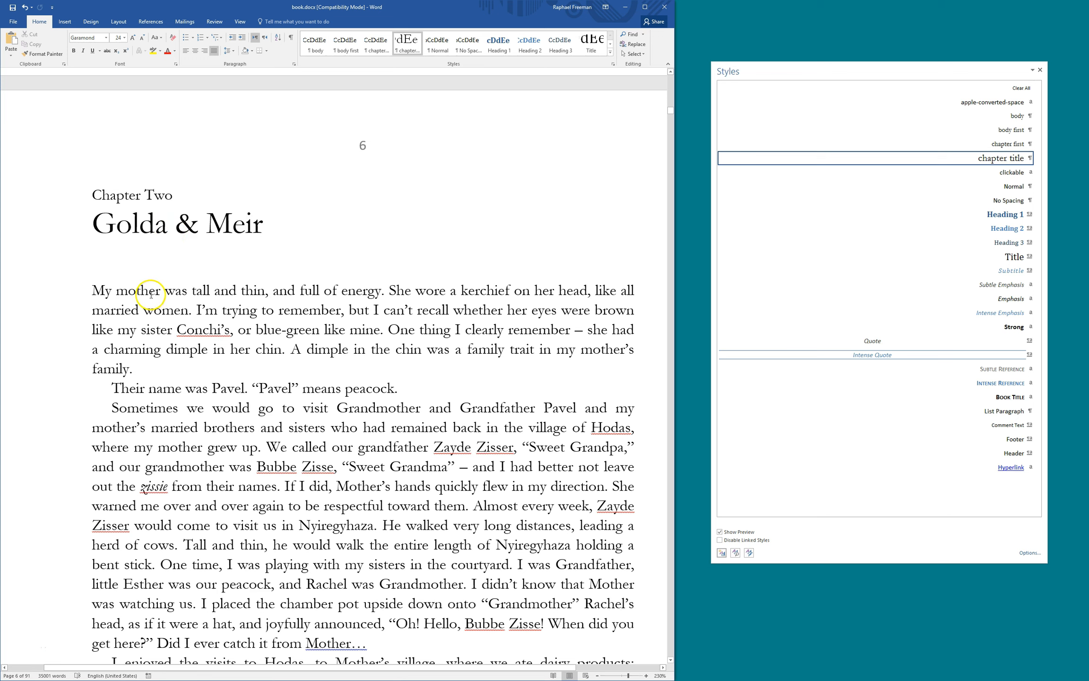
{"action": "right_click", "coordinate": [954, 162]}
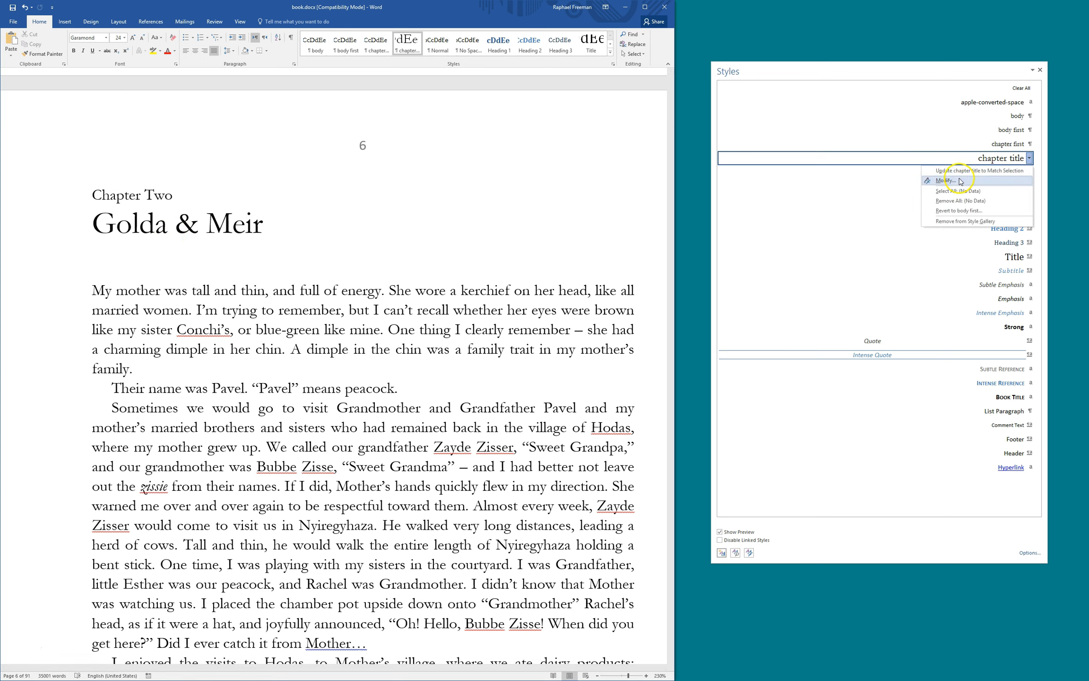
{"action": "left_click", "coordinate": [945, 180]}
{"action": "left_click", "coordinate": [401, 458]}
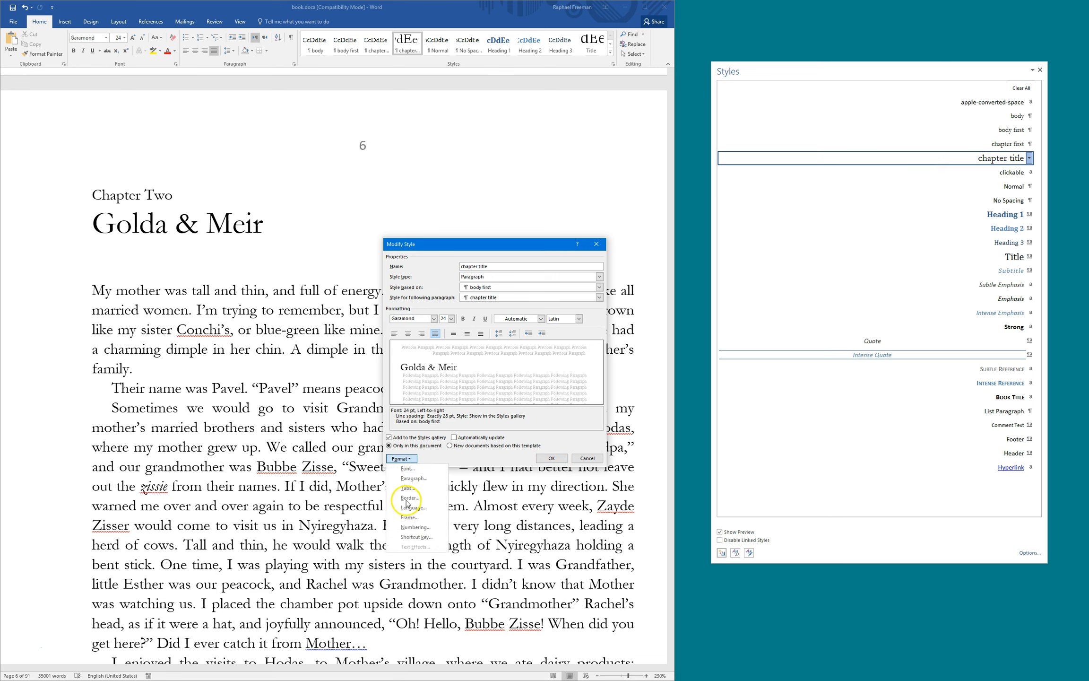
{"action": "left_click", "coordinate": [413, 536]}
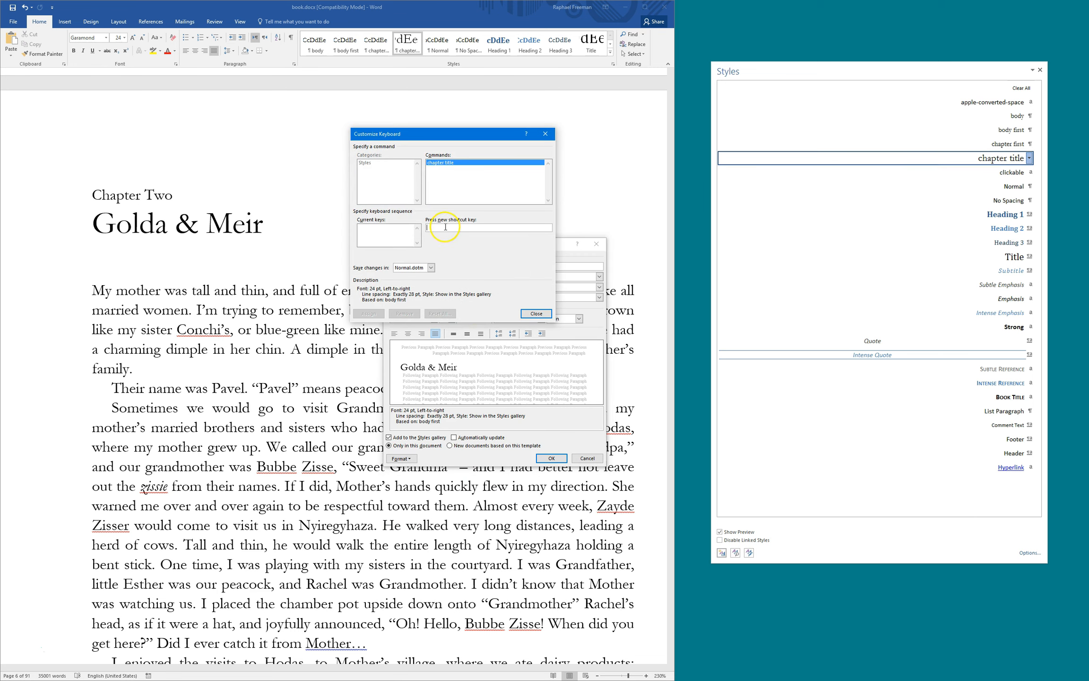
{"action": "key", "text": "ctrl+KP_8"}
{"action": "left_click", "coordinate": [536, 314]}
{"action": "left_click", "coordinate": [565, 457]}
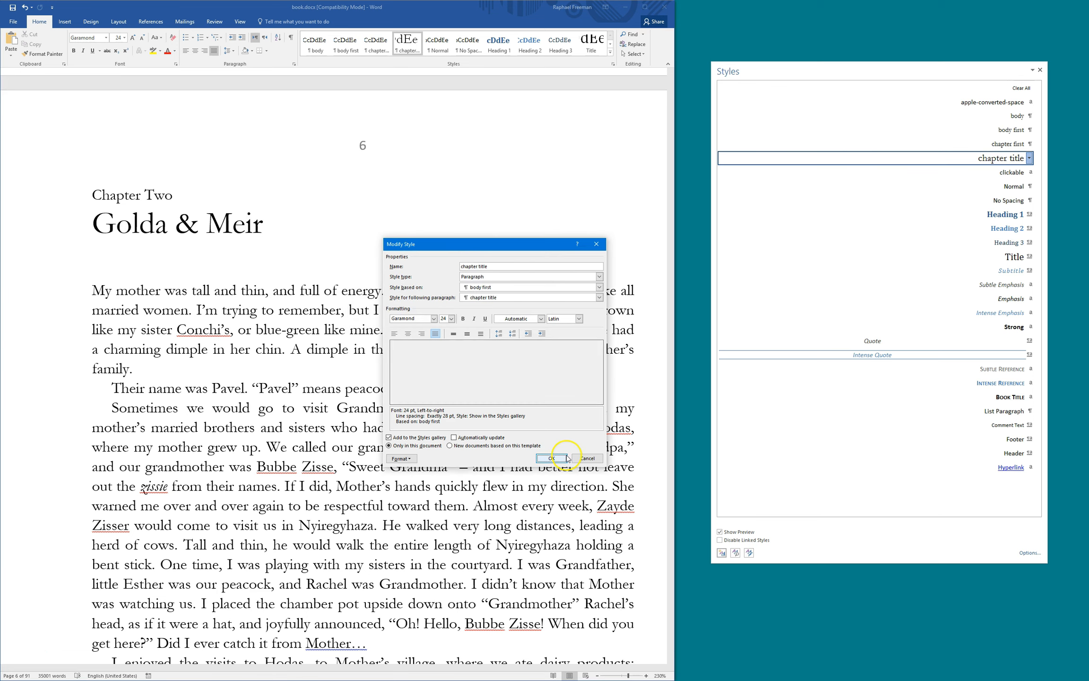
{"action": "left_click", "coordinate": [118, 195]}
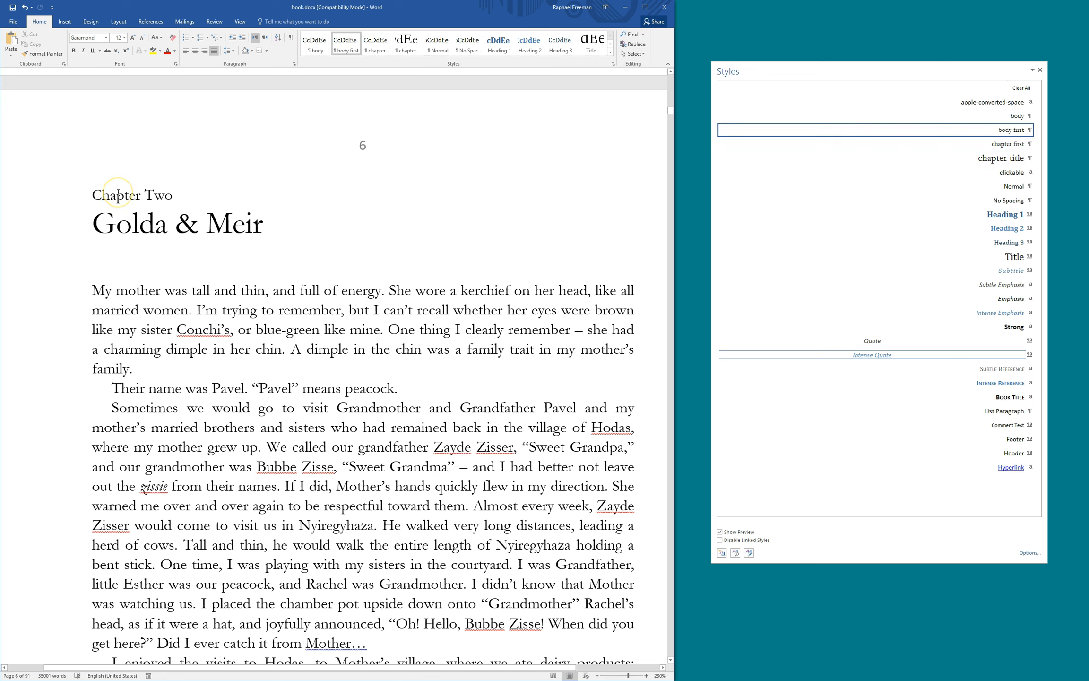
Compare with the Golda & Meir line, then give the Chapter Two line the 24 pt chapter title style
{"action": "left_click", "coordinate": [131, 221]}
{"action": "left_click_drag", "start_coordinate": [123, 192], "coordinate": [168, 191]}
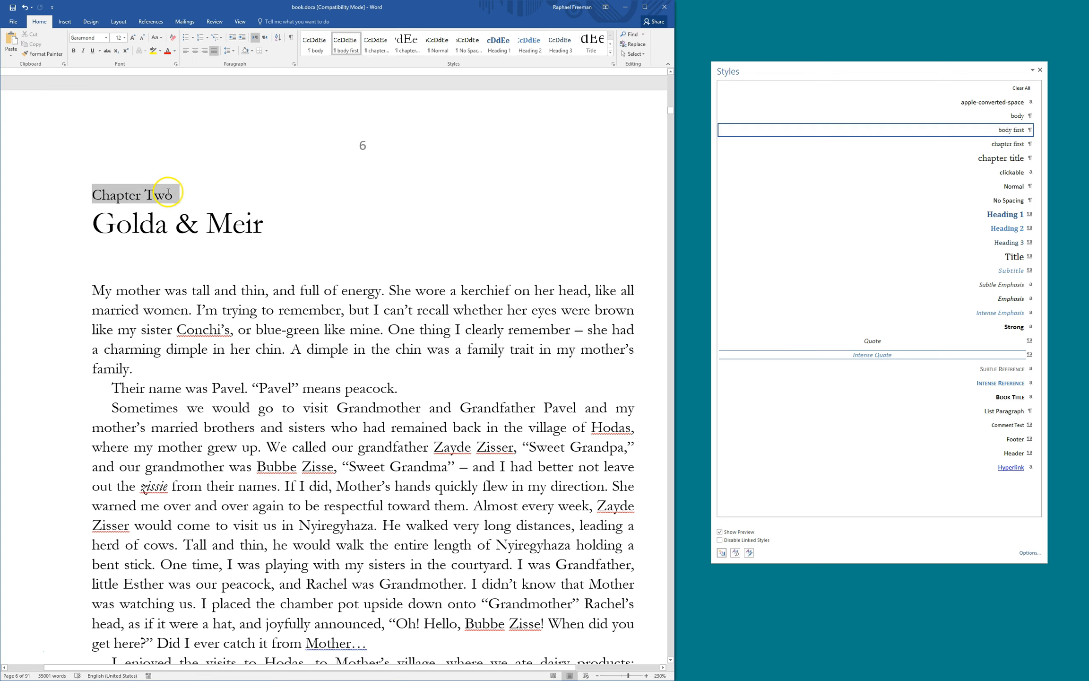
{"action": "left_click", "coordinate": [140, 221]}
{"action": "left_click", "coordinate": [137, 195]}
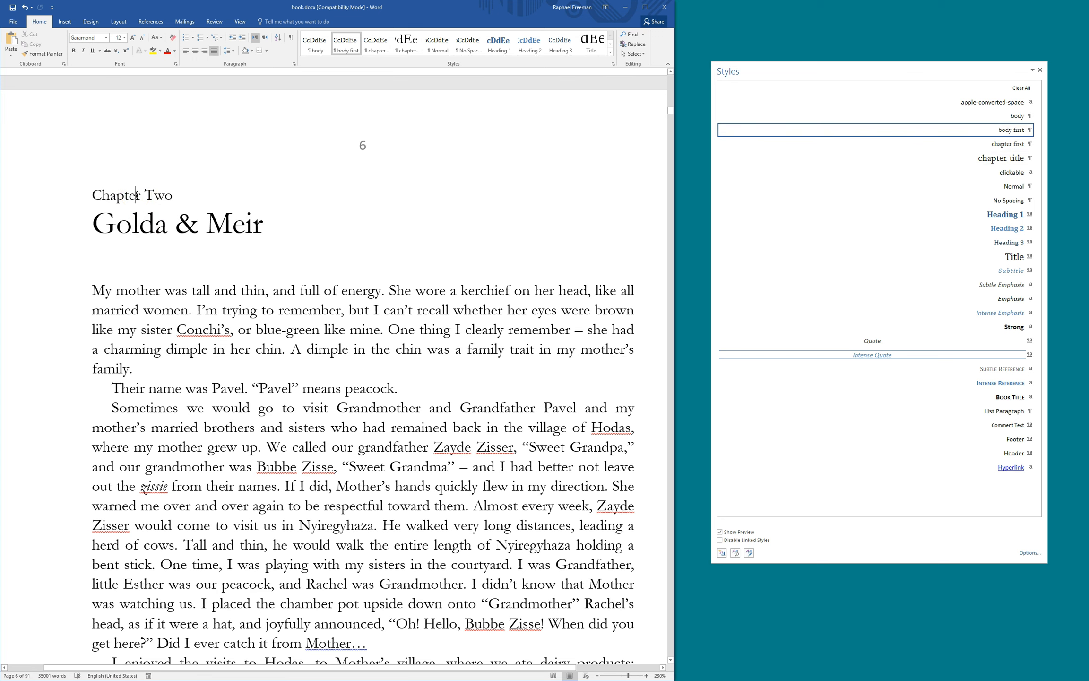
{"action": "key", "text": "ctrl+1"}
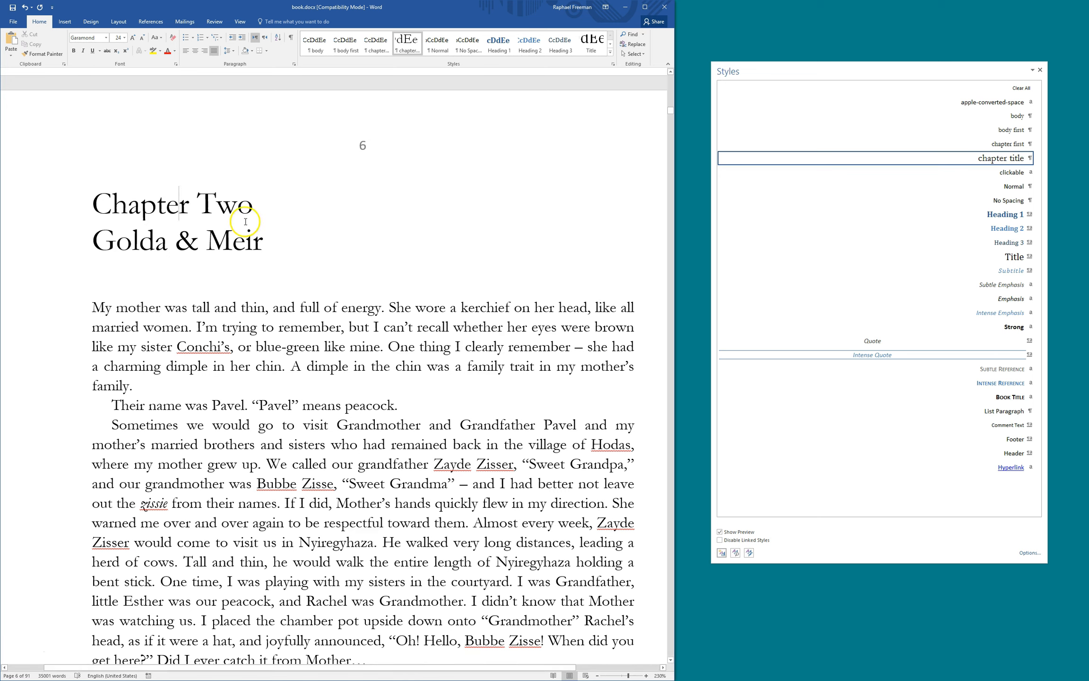
{"action": "left_click_drag", "start_coordinate": [93, 201], "coordinate": [236, 203]}
{"action": "left_click", "coordinate": [198, 209]}
Start a new 'chapter number' style from Chapter Two's formatting, set to italic 16 pt
{"action": "left_click", "coordinate": [722, 554]}
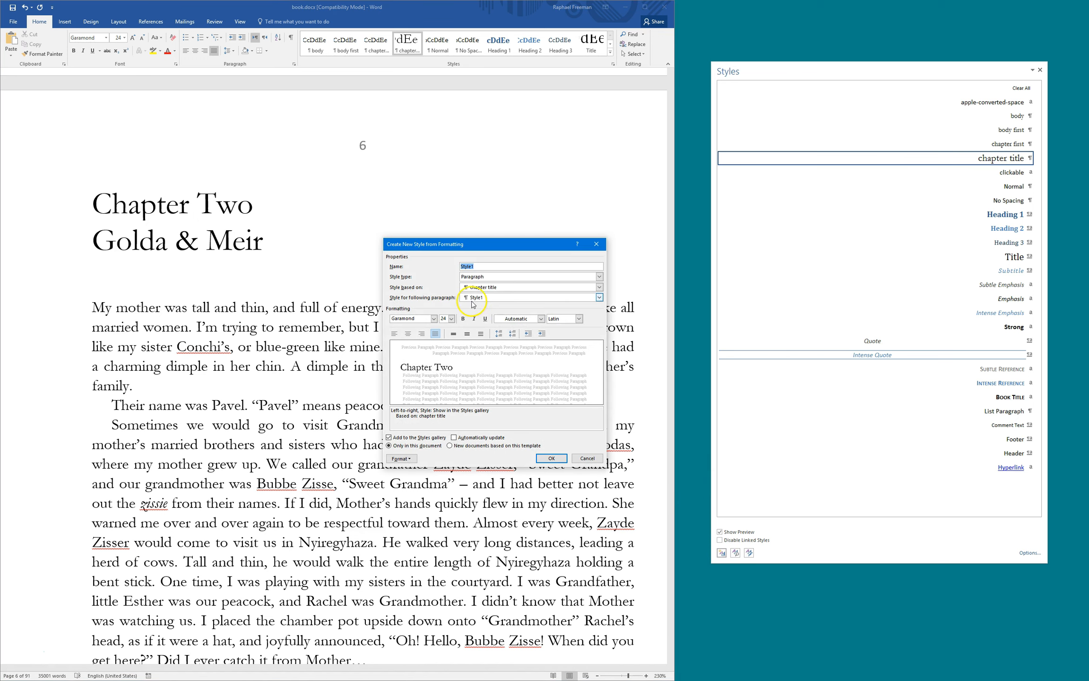
{"action": "type", "text": "chapter number"}
{"action": "left_click", "coordinate": [474, 319]}
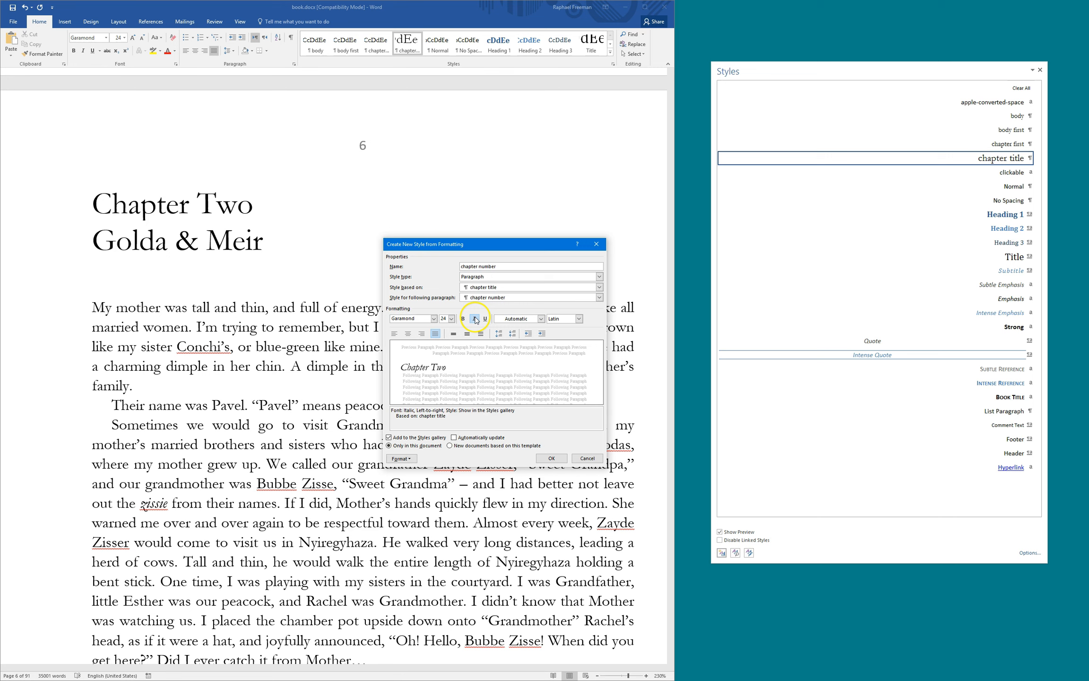
{"action": "left_click", "coordinate": [451, 320]}
{"action": "left_click", "coordinate": [444, 360]}
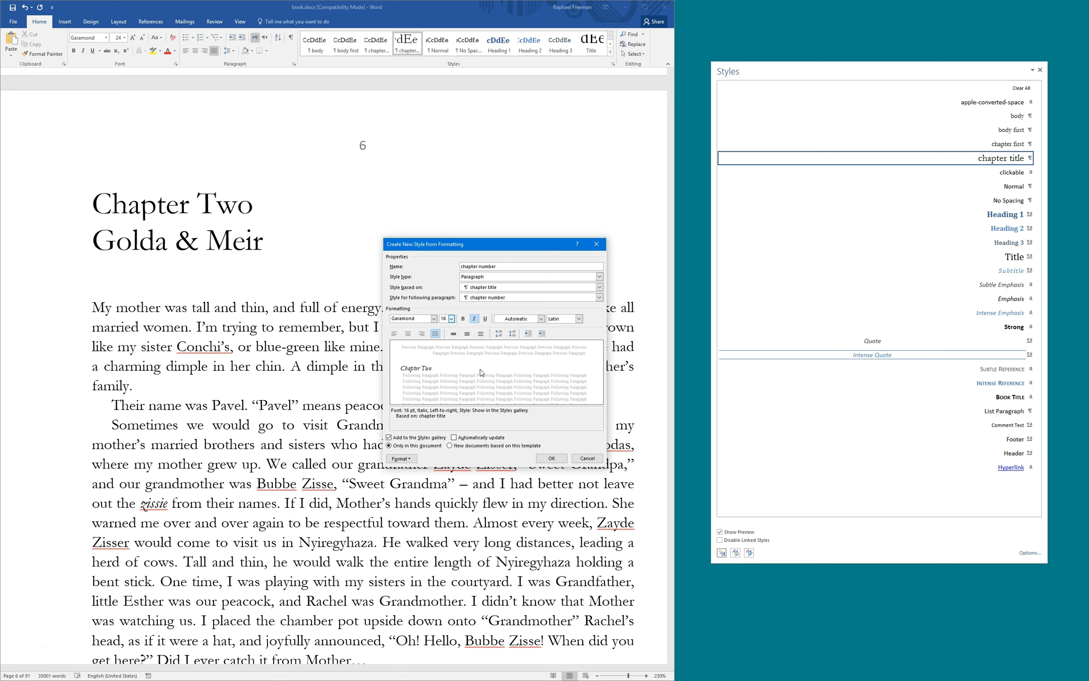
{"action": "left_click_drag", "start_coordinate": [426, 244], "coordinate": [423, 172]}
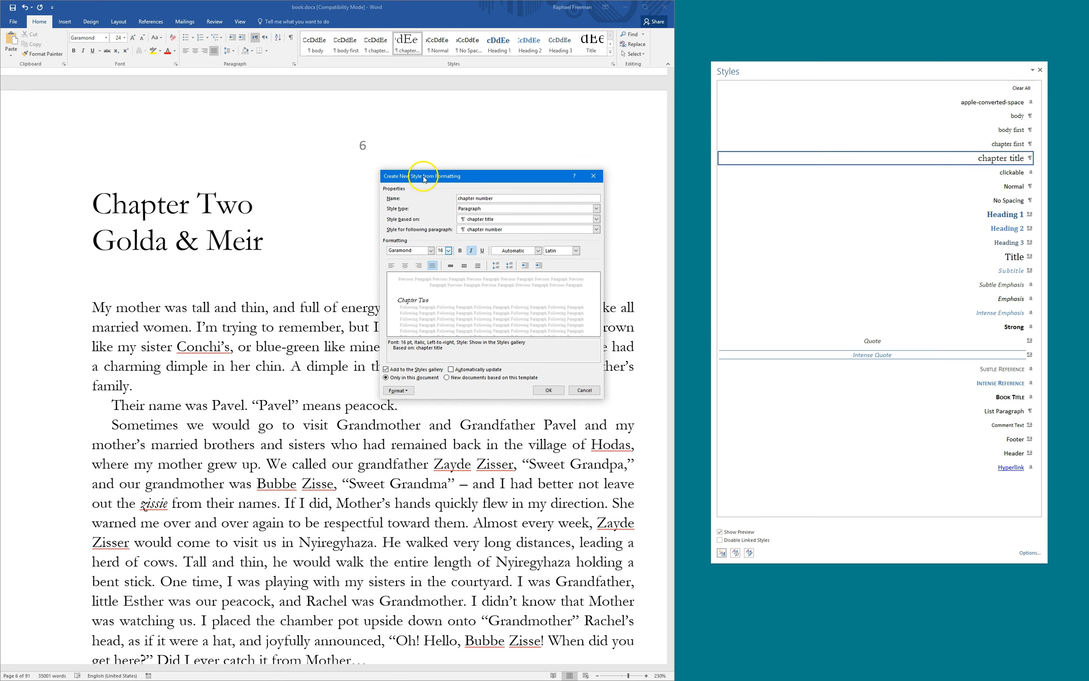
Assign the Ctrl+Num 7 shortcut to the chapter number style
{"action": "left_click", "coordinate": [401, 391]}
{"action": "left_click", "coordinate": [417, 467]}
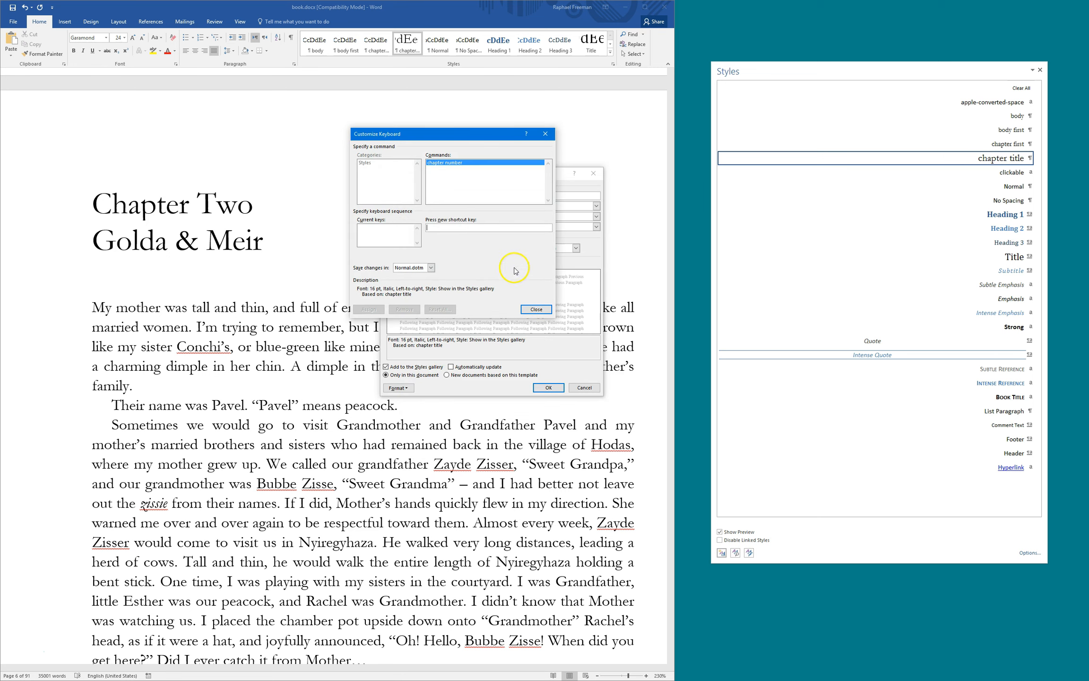
{"action": "key", "text": "ctrl+KP_7"}
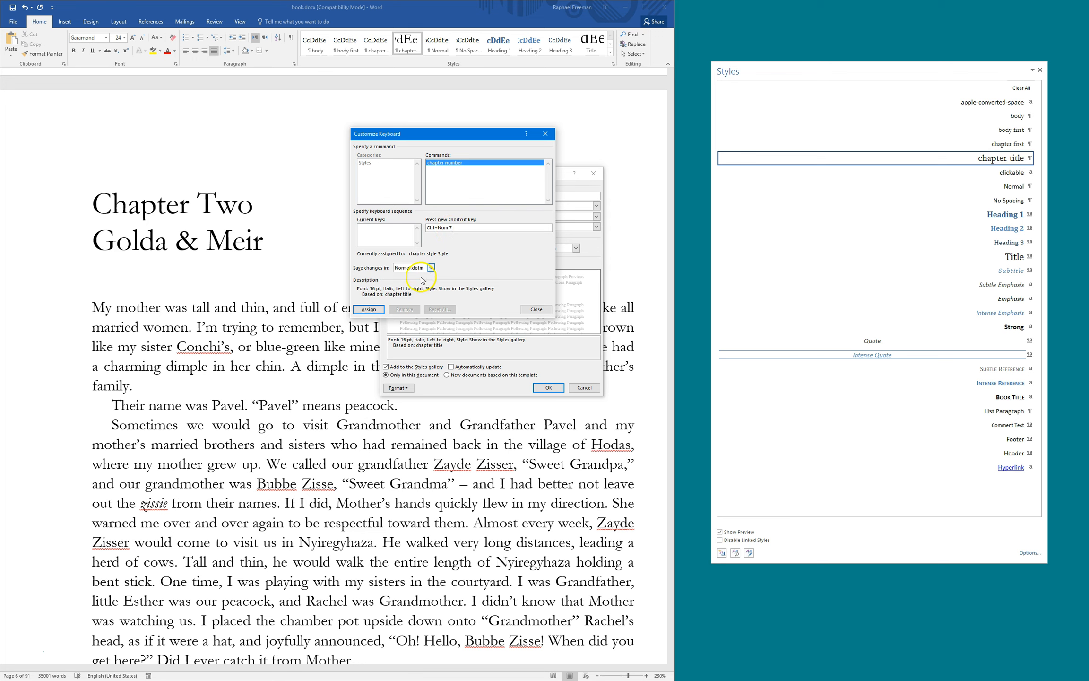
{"action": "left_click", "coordinate": [368, 310]}
{"action": "left_click", "coordinate": [536, 310]}
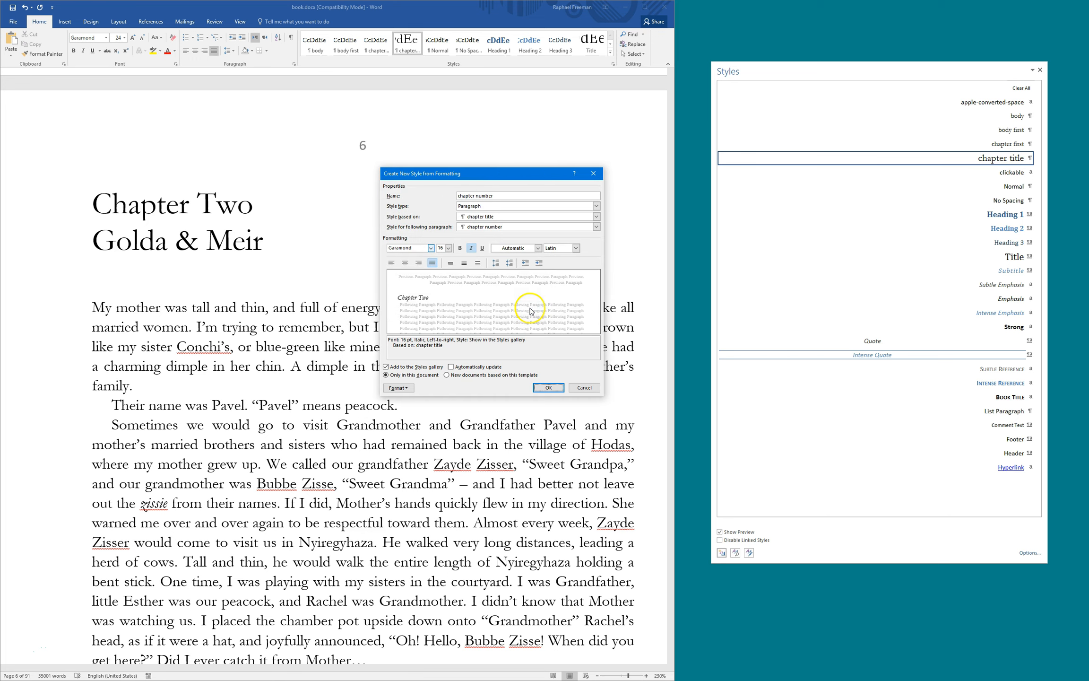
Turn on Page break before for the style so it always starts a new page, and finish it
{"action": "left_click", "coordinate": [398, 388]}
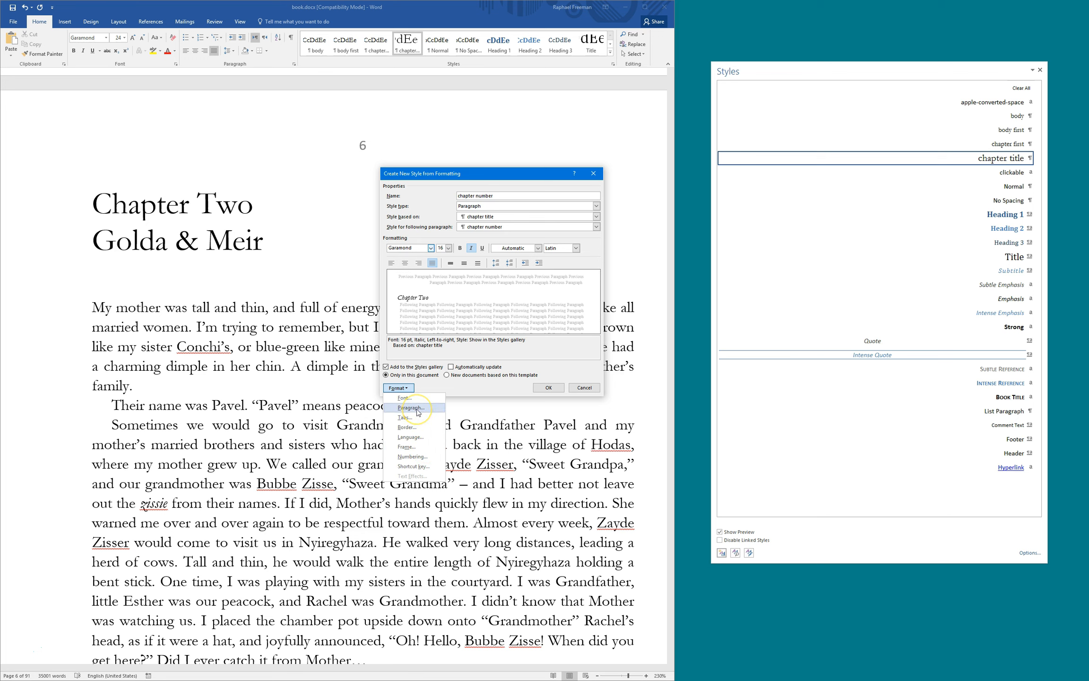
{"action": "left_click", "coordinate": [410, 407]}
{"action": "left_click", "coordinate": [271, 148]}
{"action": "left_click_drag", "start_coordinate": [257, 131], "coordinate": [349, 146]}
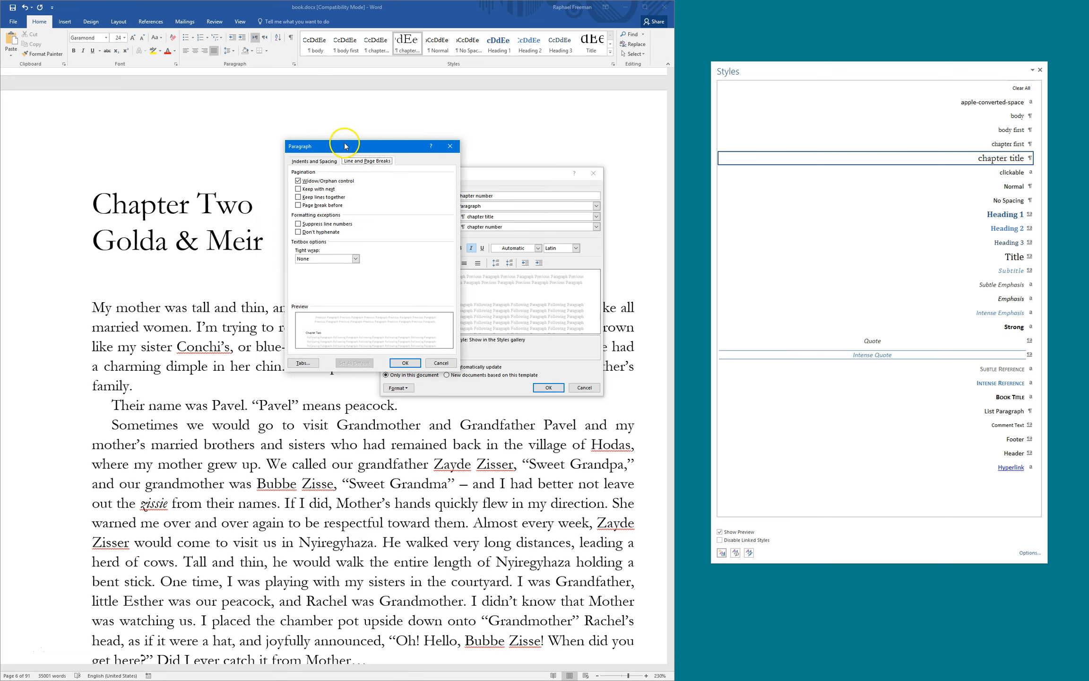
{"action": "left_click", "coordinate": [316, 206]}
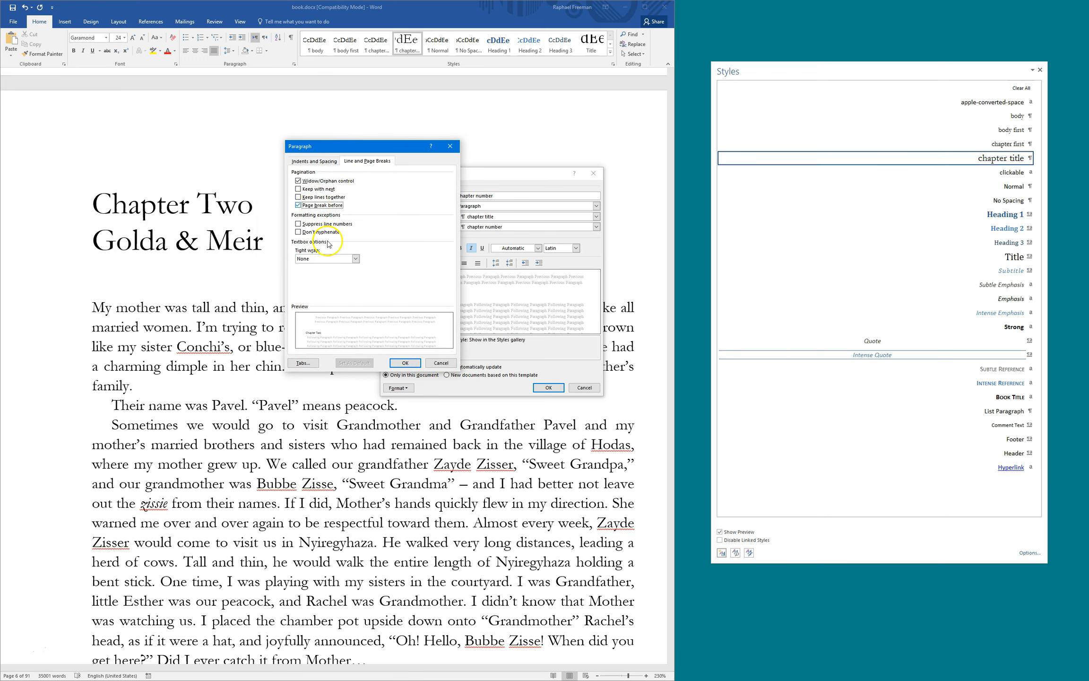
{"action": "left_click", "coordinate": [406, 363]}
{"action": "left_click", "coordinate": [548, 389]}
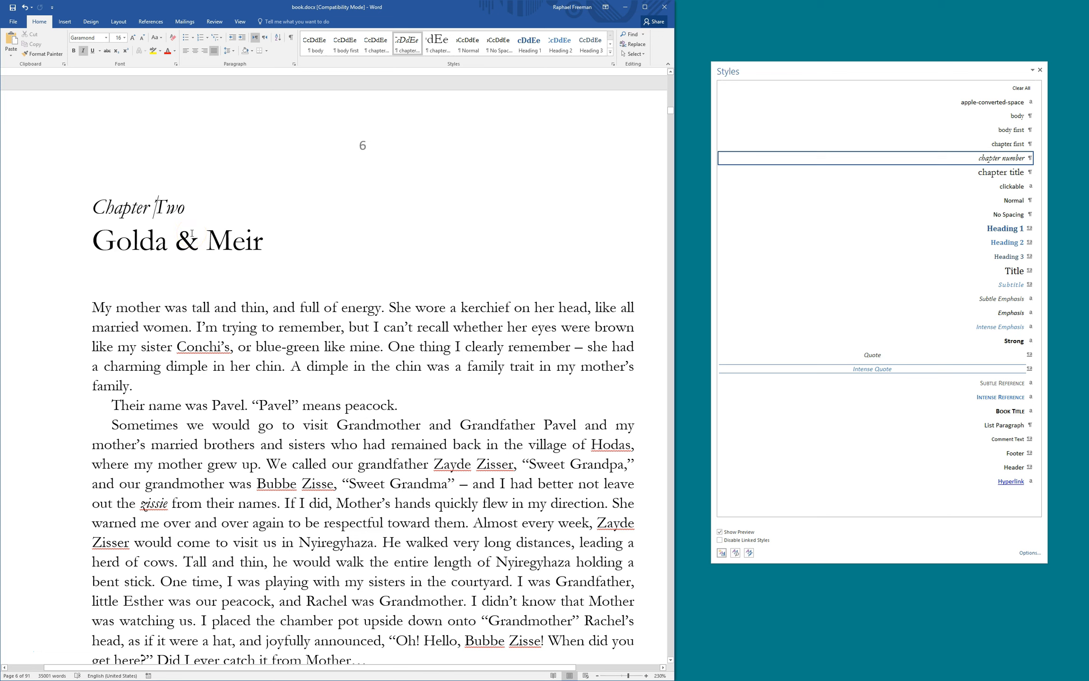
Apply the body style to the 'Running like the devil', 'Out of breath' and 'We weren't' paragraphs
{"action": "left_click", "coordinate": [161, 201]}
{"action": "scroll", "coordinate": [285, 275], "scroll_direction": "down", "scroll_amount": 2}
{"action": "scroll", "coordinate": [285, 276], "scroll_direction": "up", "scroll_amount": 2}
{"action": "scroll", "coordinate": [247, 317], "scroll_direction": "down", "scroll_amount": 8}
{"action": "scroll", "coordinate": [247, 317], "scroll_direction": "down", "scroll_amount": 20}
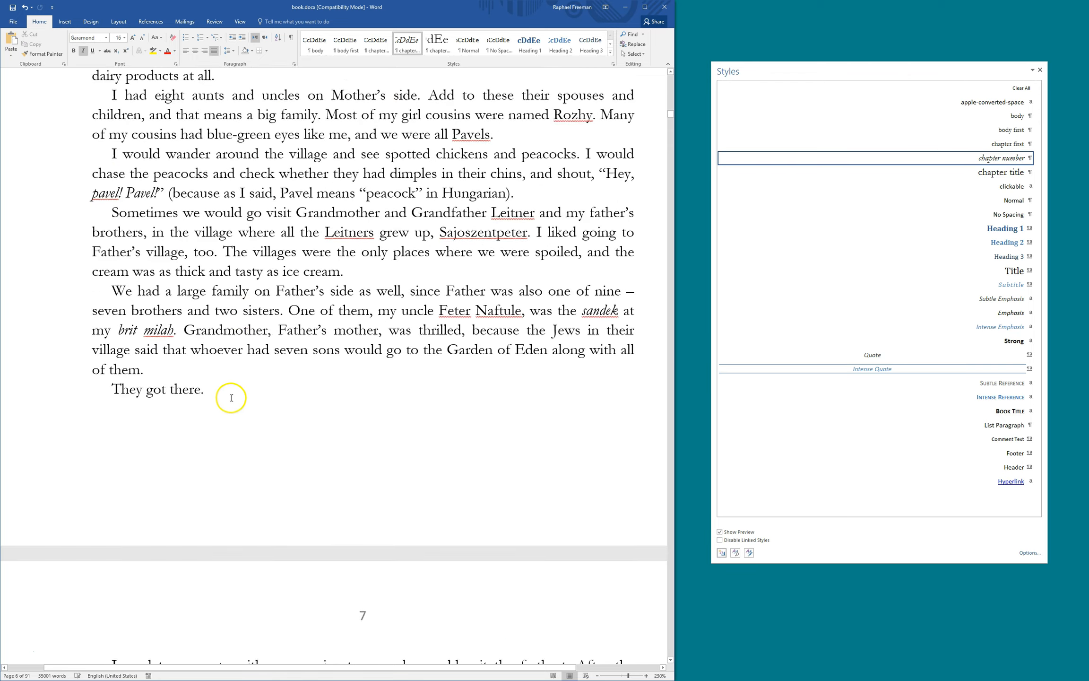
{"action": "scroll", "coordinate": [324, 337], "scroll_direction": "down", "scroll_amount": 1}
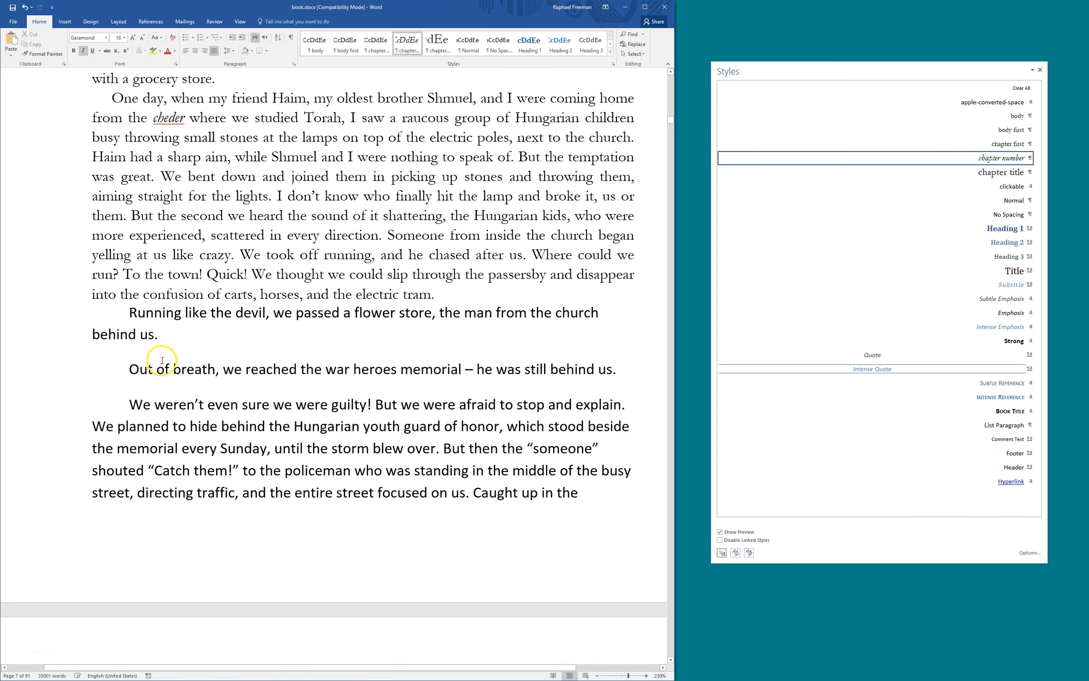
{"action": "left_click", "coordinate": [141, 289]}
{"action": "key", "text": "ctrl+Down"}
{"action": "key", "text": "ctrl+shift+v"}
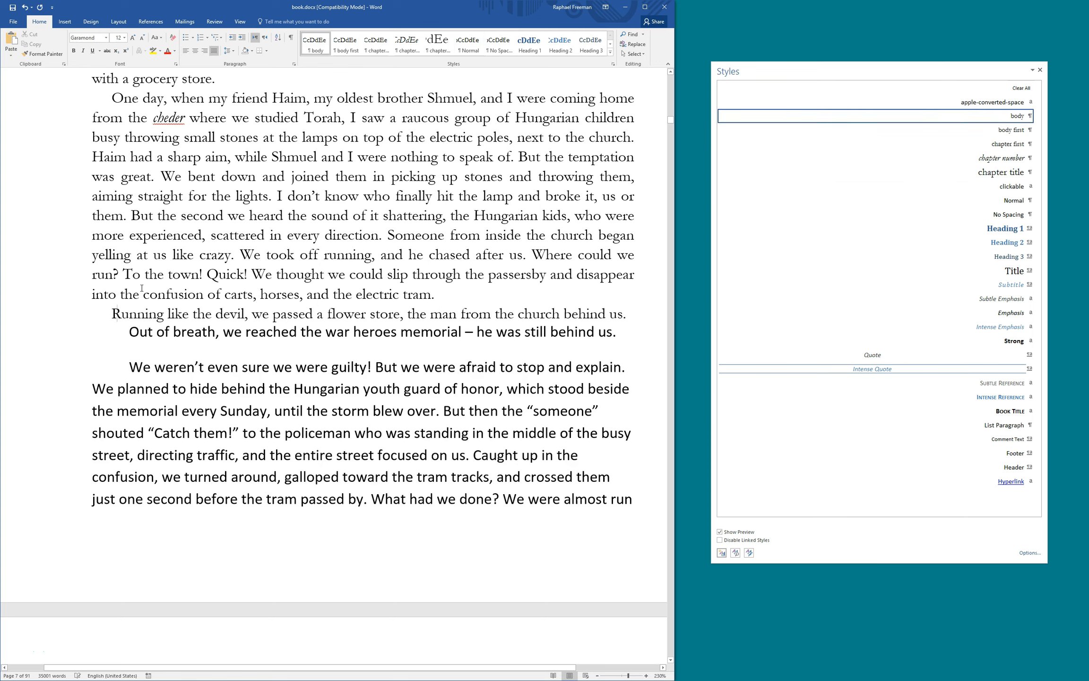
{"action": "key", "text": "ctrl+Down"}
{"action": "key", "text": "ctrl+shift+v"}
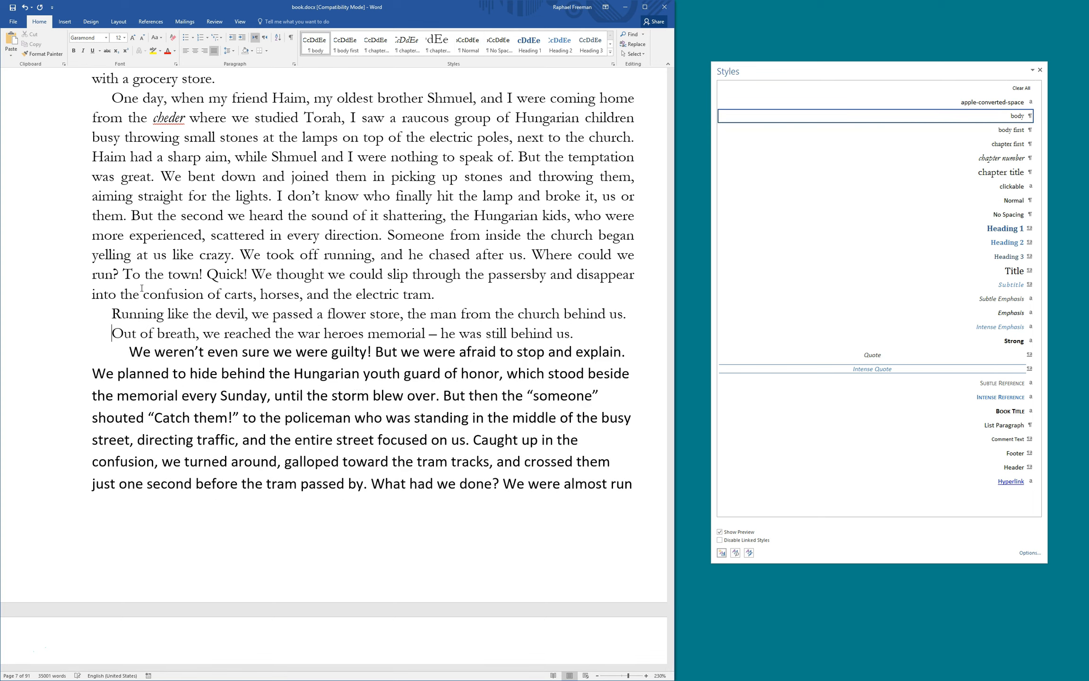
{"action": "key", "text": "ctrl+Down"}
{"action": "key", "text": "ctrl+shift+v"}
Apply the body style to 'As we went', 'What's in your hand' and the Freiduschko line
{"action": "key", "text": "ctrl+Down"}
{"action": "key", "text": "ctrl+Down"}
{"action": "key", "text": "ctrl+shift+v"}
{"action": "key", "text": "ctrl+Down"}
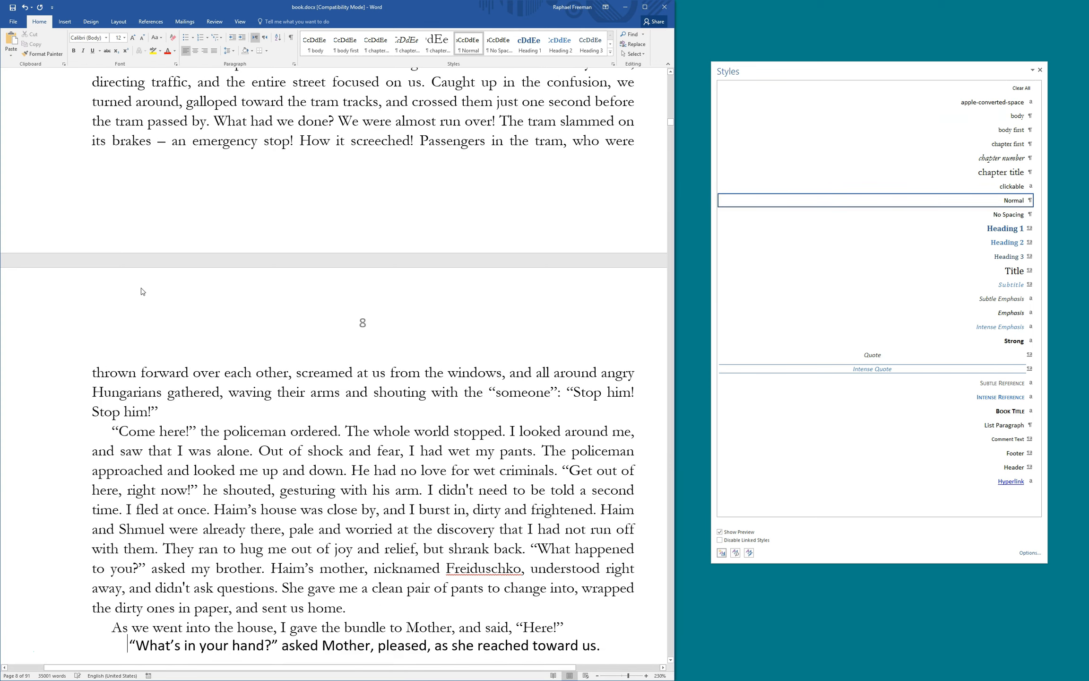
{"action": "key", "text": "ctrl+shift+v"}
{"action": "key", "text": "ctrl+Down"}
{"action": "key", "text": "ctrl+shift+v"}
{"action": "key", "text": "ctrl+Down"}
{"action": "key", "text": "ctrl+Up"}
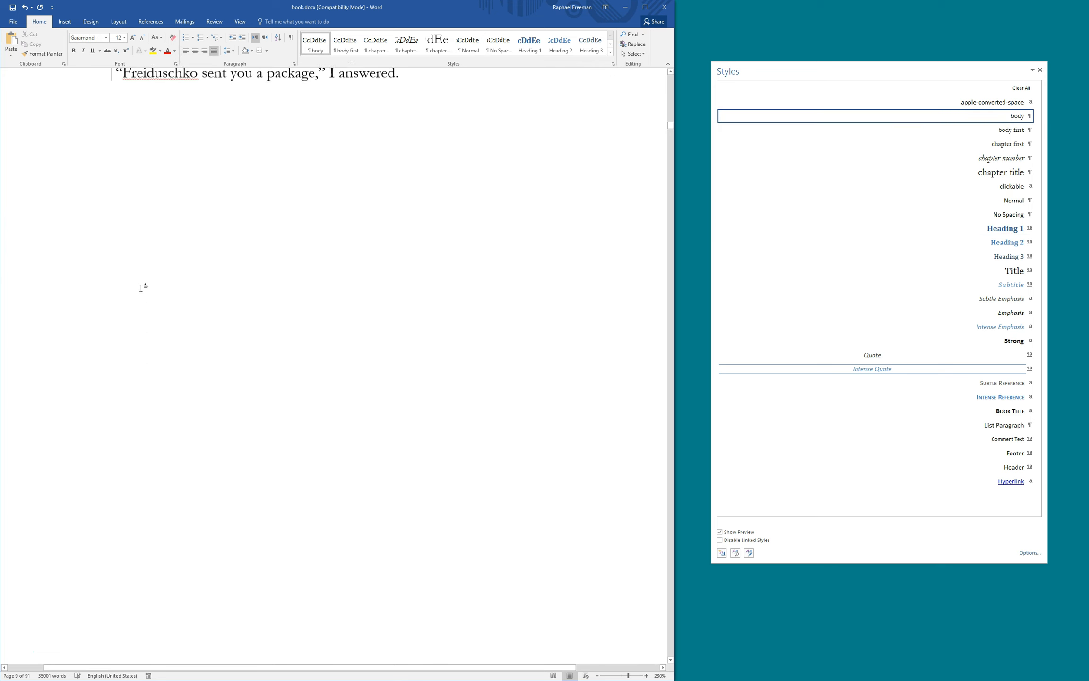
{"action": "key", "text": "ctrl+Down"}
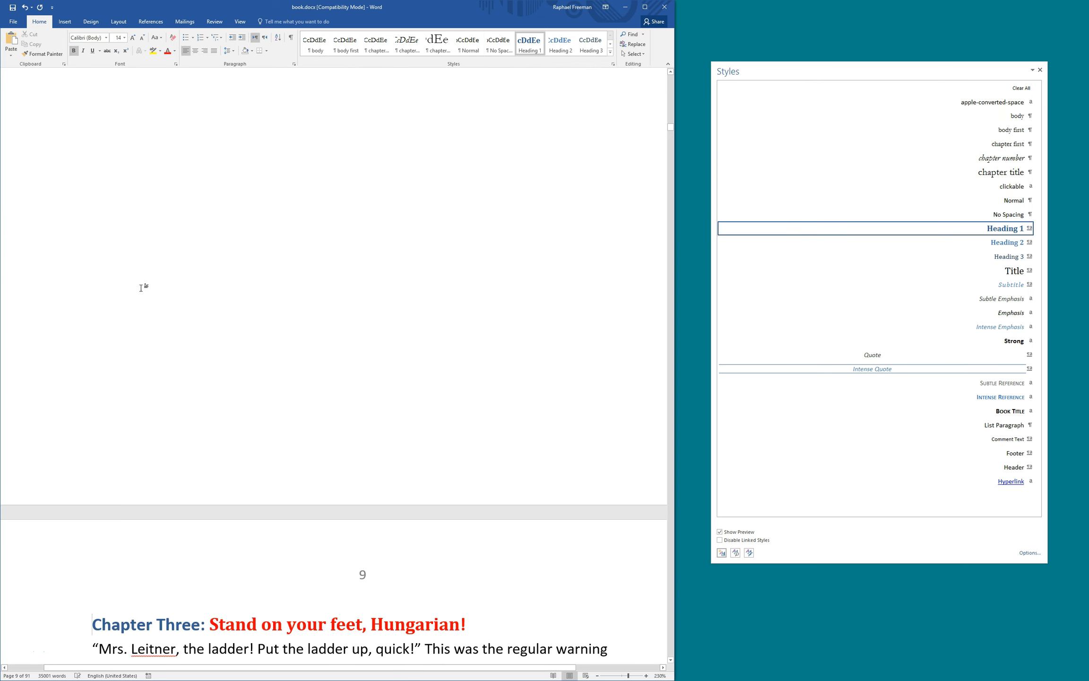
{"action": "left_click", "coordinate": [151, 287]}
{"action": "scroll", "coordinate": [151, 288], "scroll_direction": "up", "scroll_amount": 1}
{"action": "scroll", "coordinate": [151, 287], "scroll_direction": "up", "scroll_amount": 1}
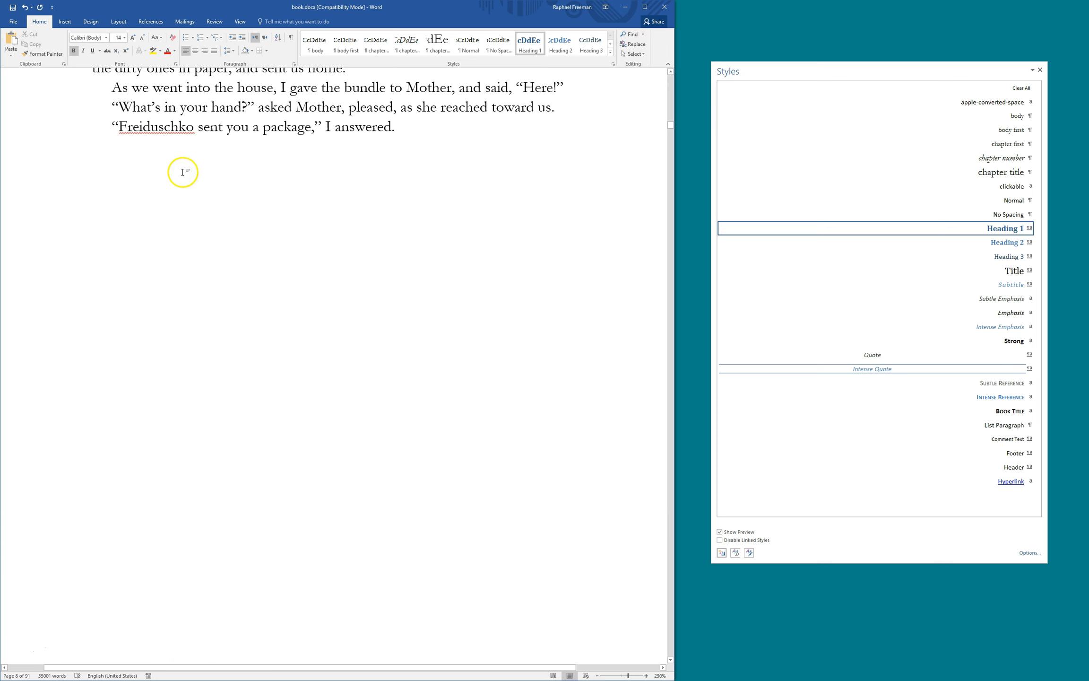
Show formatting marks, move the page break after 'answered.' onto its own line and select it
{"action": "left_click", "coordinate": [286, 40]}
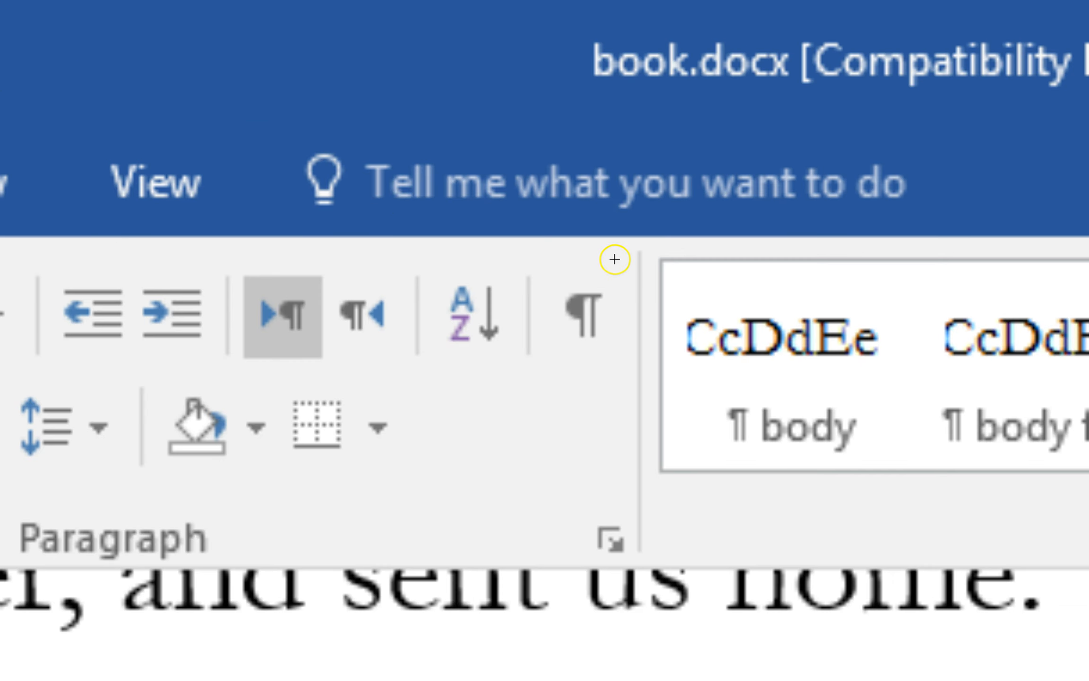
{"action": "mouse_move", "coordinate": [619, 262]}
{"action": "left_mouse_down"}
{"action": "mouse_move", "coordinate": [530, 261]}
{"action": "mouse_move", "coordinate": [562, 381]}
{"action": "mouse_move", "coordinate": [664, 303]}
{"action": "mouse_move", "coordinate": [620, 259]}
{"action": "left_mouse_up"}
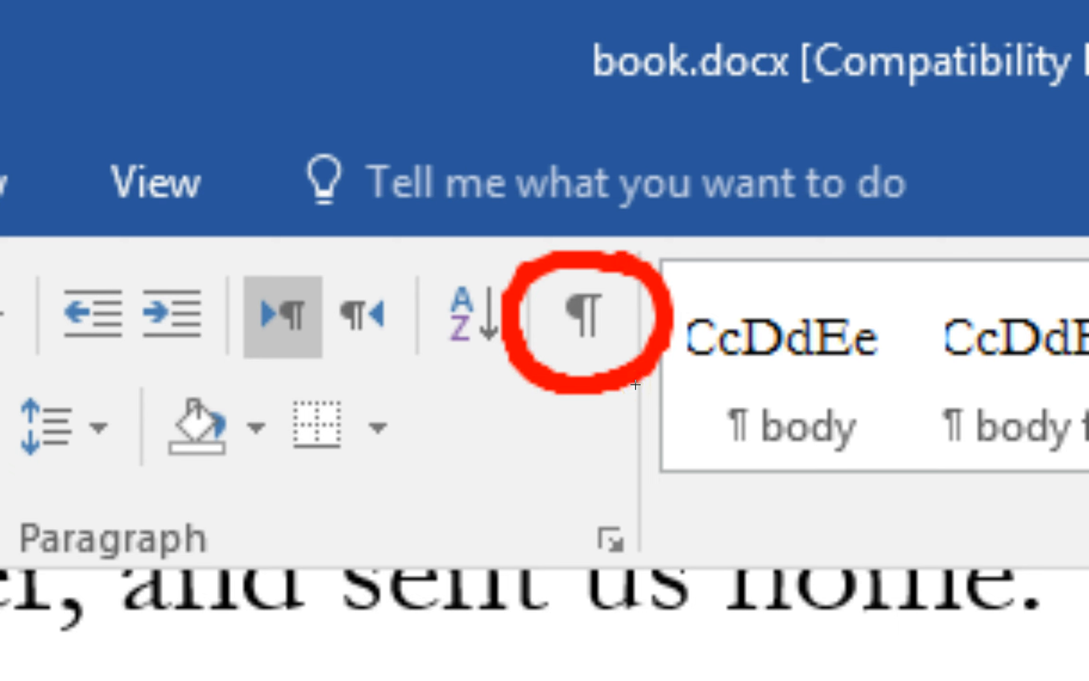
{"action": "key", "text": "e"}
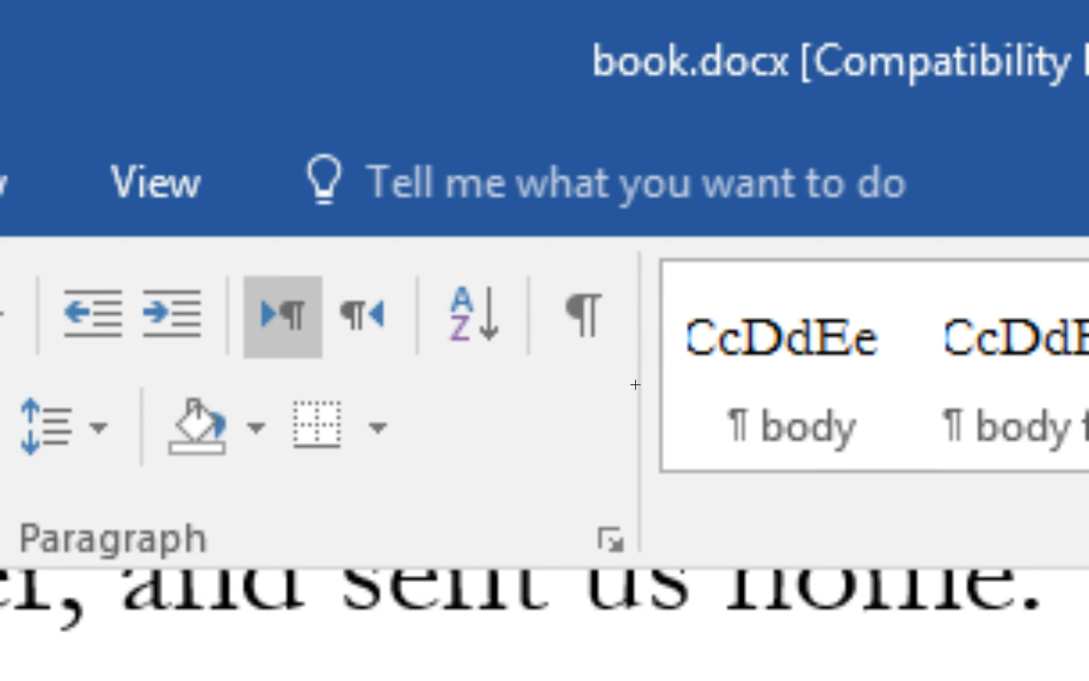
{"action": "key", "text": "Escape"}
{"action": "left_click", "coordinate": [289, 39]}
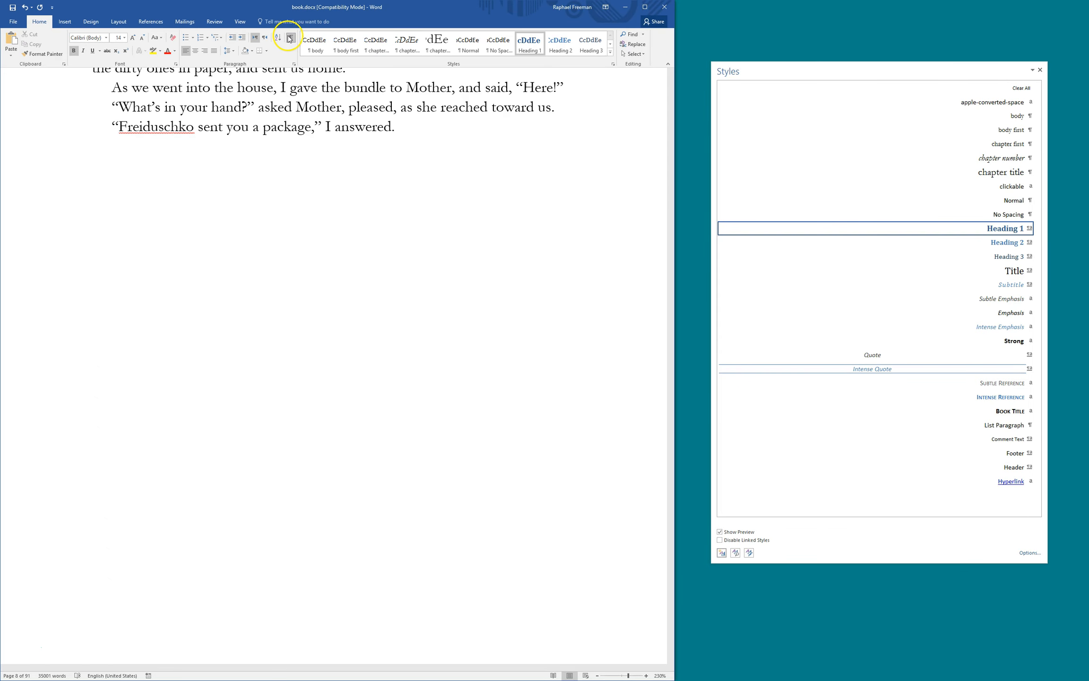
{"action": "left_click", "coordinate": [401, 126]}
{"action": "key", "text": "Return"}
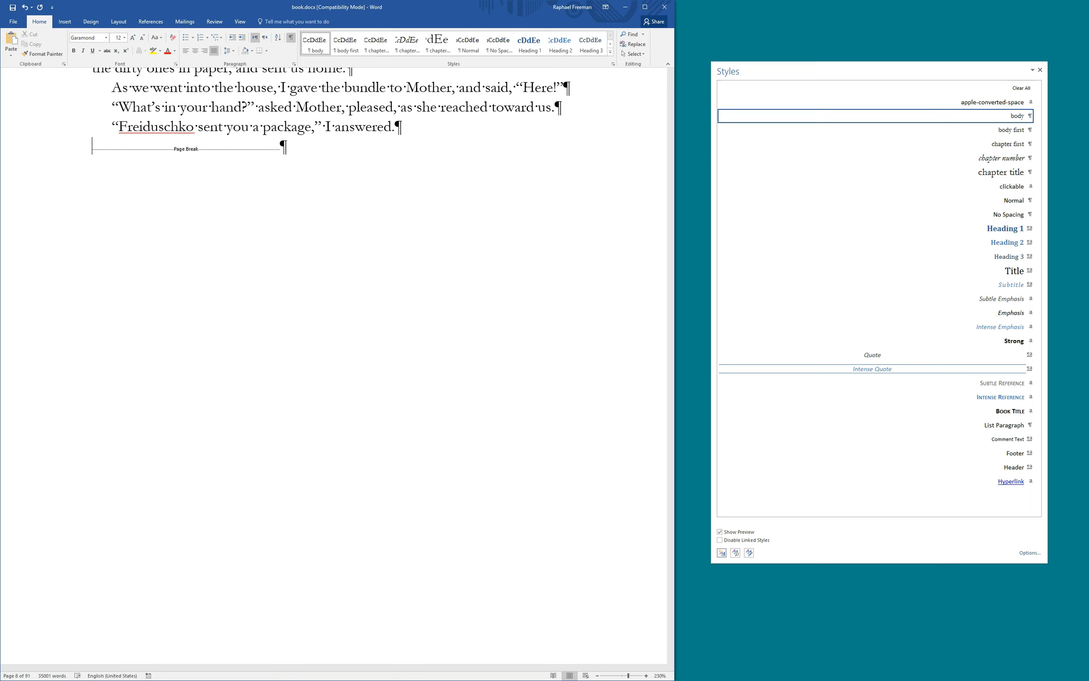
{"action": "key", "text": "shift+Down"}
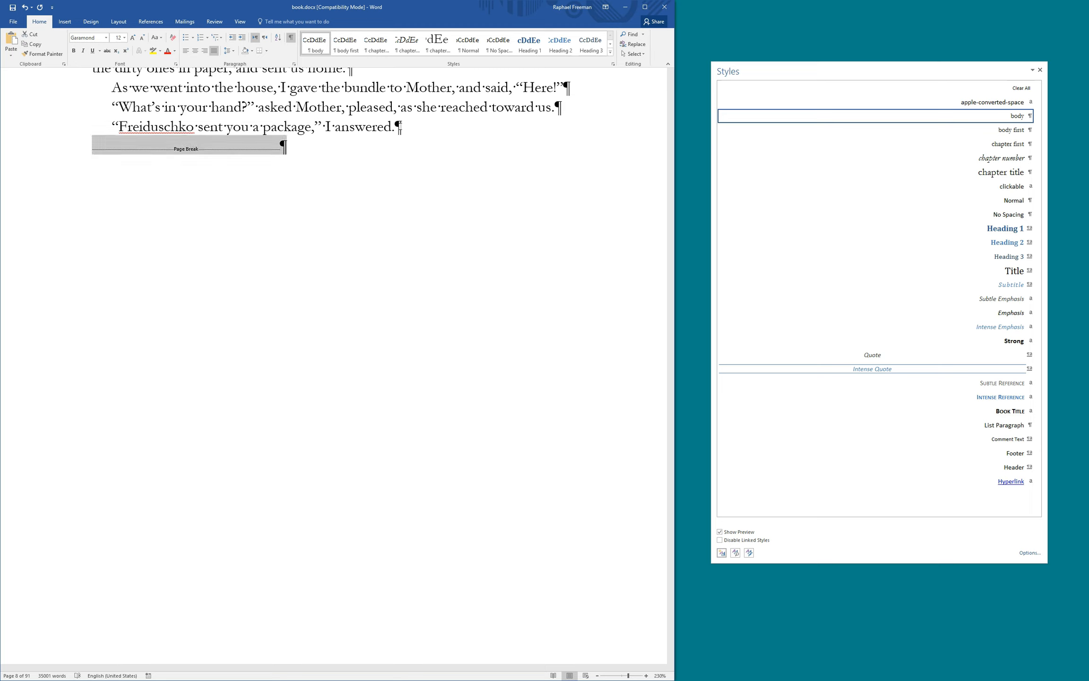
Delete the extra page break, split 'Chapter Three' from its title, and apply the chapter number style
{"action": "key", "text": "Delete"}
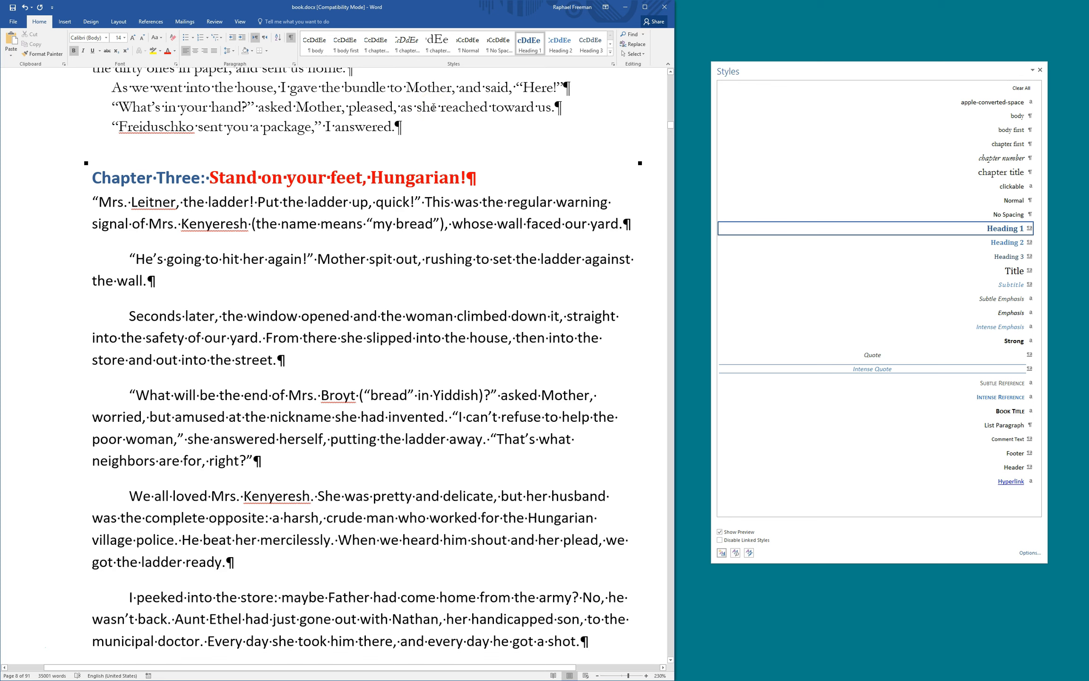
{"action": "key", "text": "ctrl+Right"}
{"action": "key", "text": "ctrl+Right"}
{"action": "key", "text": "shift+Right"}
{"action": "key", "text": "shift+Right"}
{"action": "key", "text": "Return"}
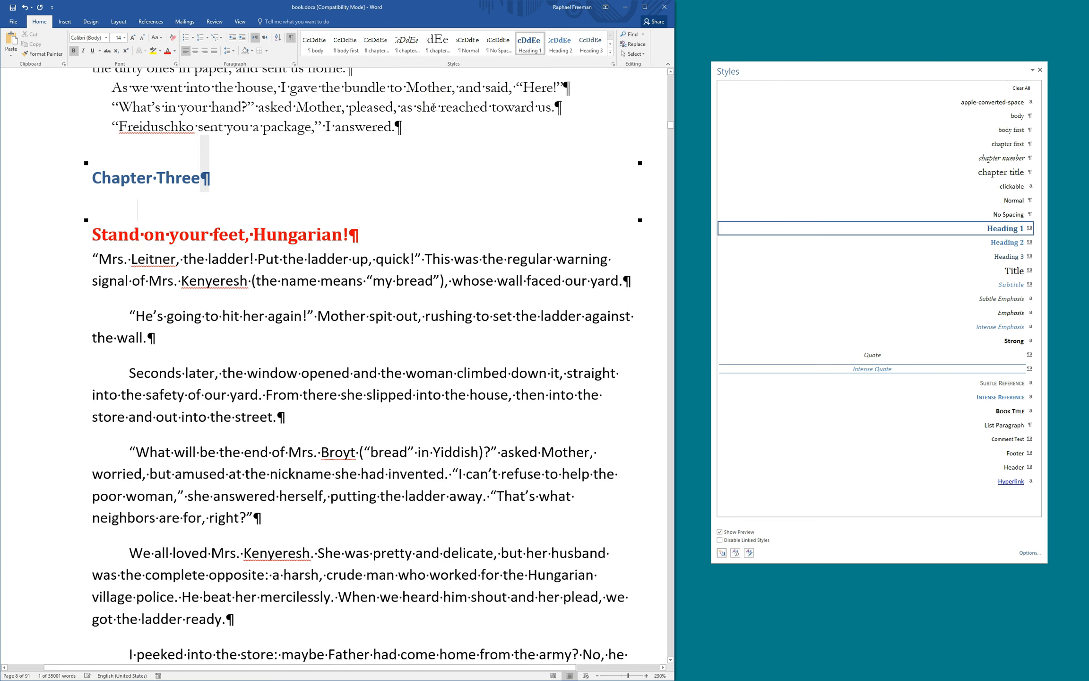
{"action": "key", "text": "Up"}
{"action": "key", "text": "ctrl+1"}
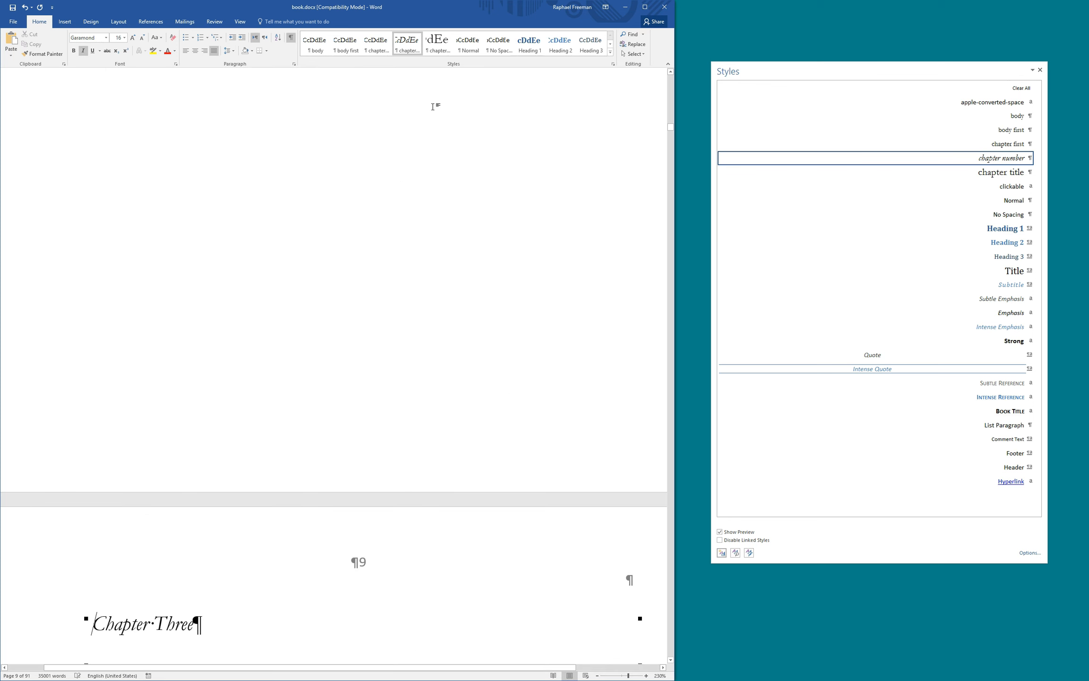
Check the end of the previous page and hide the formatting marks again
{"action": "scroll", "coordinate": [433, 106], "scroll_direction": "up", "scroll_amount": 10}
{"action": "left_click", "coordinate": [484, 202]}
{"action": "scroll", "coordinate": [406, 208], "scroll_direction": "down", "scroll_amount": 10}
{"action": "left_click", "coordinate": [195, 348]}
{"action": "scroll", "coordinate": [195, 347], "scroll_direction": "down", "scroll_amount": 3}
{"action": "left_click", "coordinate": [130, 211]}
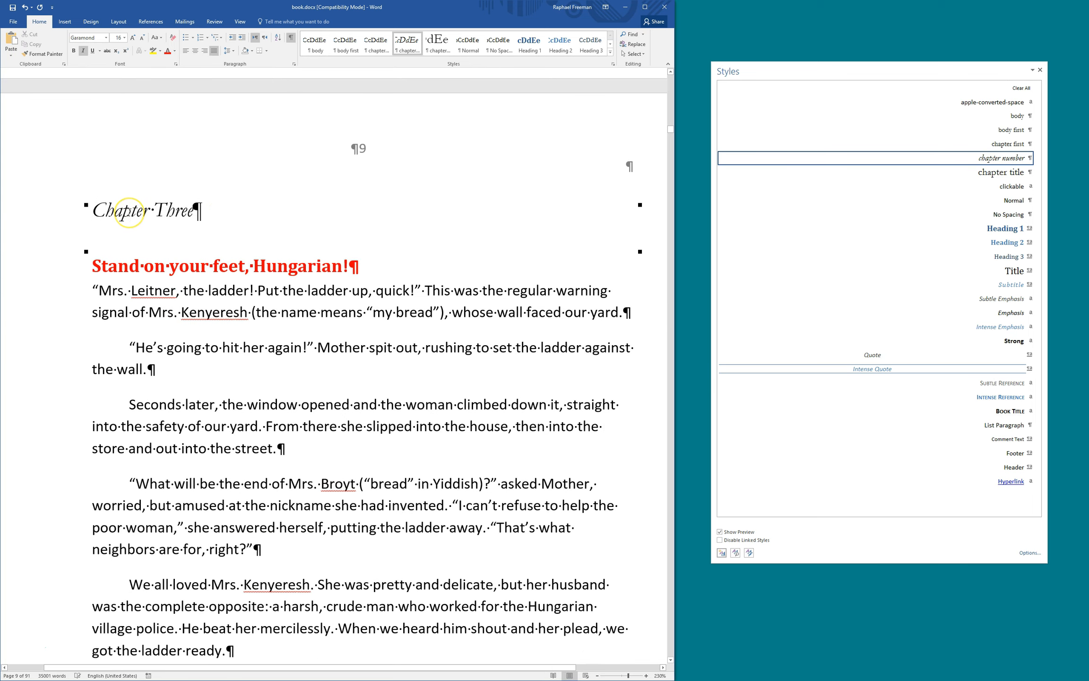
{"action": "left_click", "coordinate": [291, 40]}
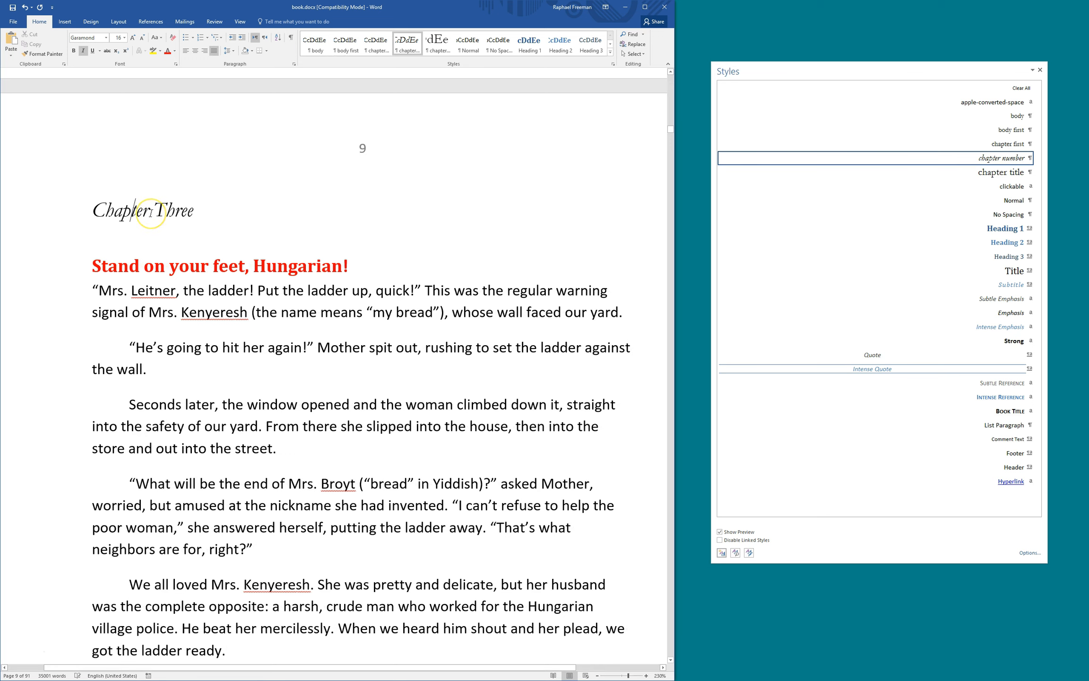
Give 'Stand on your feet' the chapter title style and the Mrs. Leitner paragraph the chapter first style
{"action": "key", "text": "ctrl+Down"}
{"action": "key", "text": "ctrl+alt+t"}
{"action": "key", "text": "ctrl+Down"}
{"action": "key", "text": "ctrl+alt+f"}
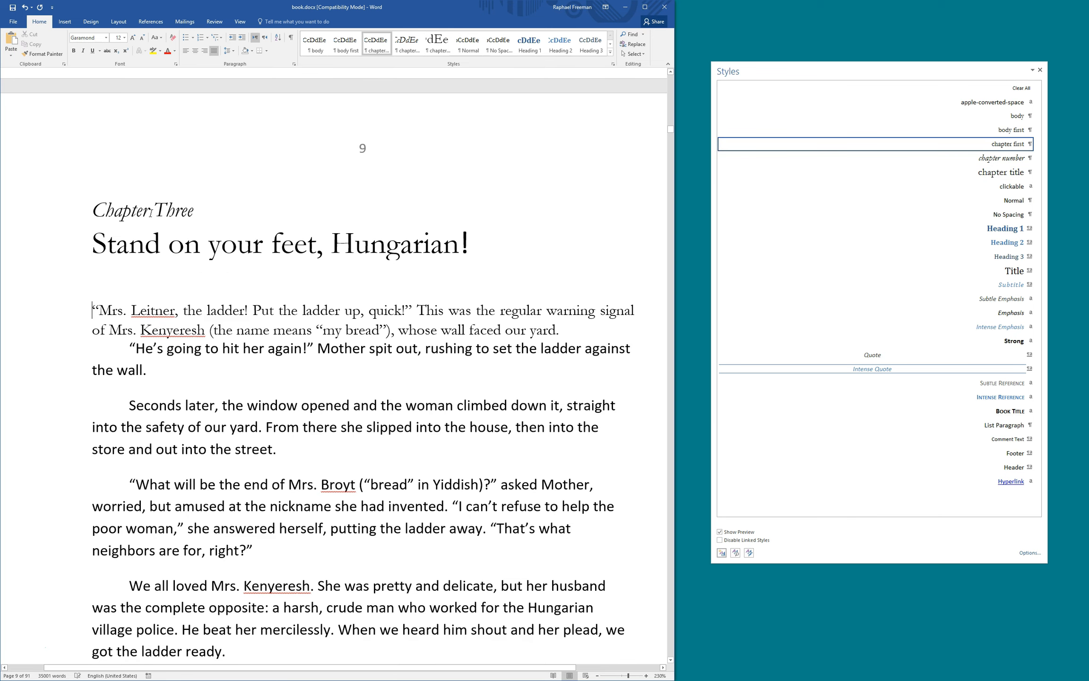
Apply the body style to He's going, Seconds later, What will be, I peeked and We all loved
{"action": "key", "text": "ctrl+Down"}
{"action": "key", "text": "ctrl+alt+b"}
{"action": "key", "text": "ctrl+Down"}
{"action": "key", "text": "ctrl+alt+b"}
{"action": "key", "text": "ctrl+Down"}
{"action": "key", "text": "ctrl+alt+b"}
{"action": "key", "text": "ctrl+Down"}
{"action": "key", "text": "ctrl+alt+b"}
{"action": "key", "text": "ctrl+Down"}
{"action": "key", "text": "ctrl+alt+b"}
{"action": "scroll", "coordinate": [156, 213], "scroll_direction": "down", "scroll_amount": 4}
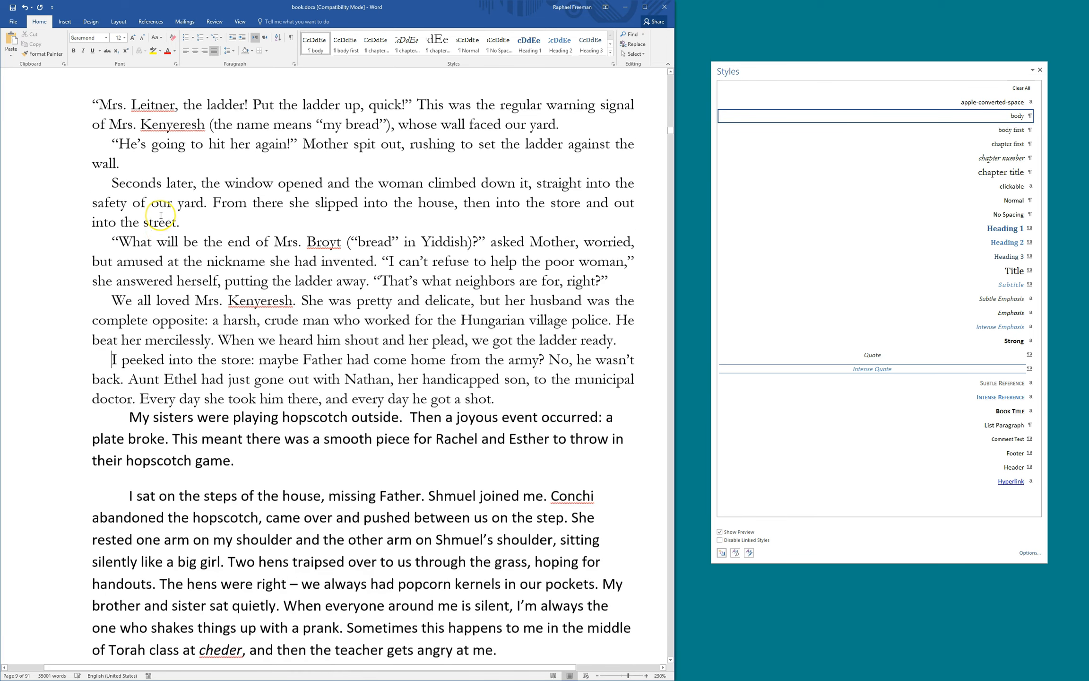
{"action": "key", "text": "ctrl+Down"}
{"action": "key", "text": "ctrl+alt+b"}
{"action": "key", "text": "ctrl+Down"}
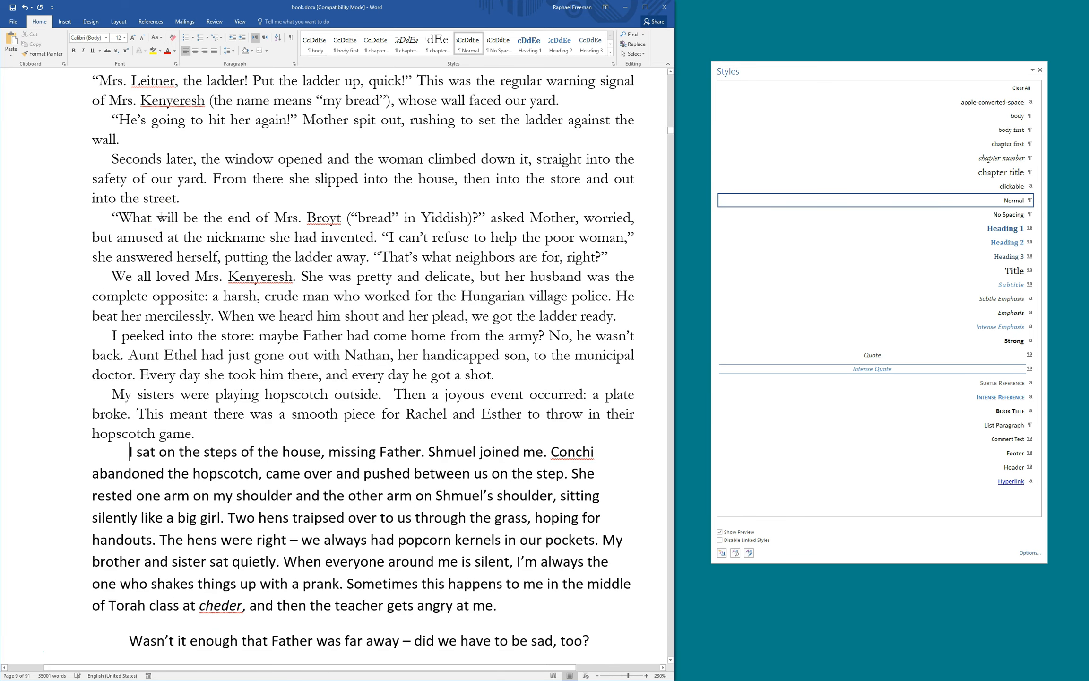
{"action": "key", "text": "ctrl+alt+b"}
{"action": "key", "text": "ctrl+Down"}
{"action": "key", "text": "ctrl+alt+b"}
{"action": "key", "text": "ctrl+Down"}
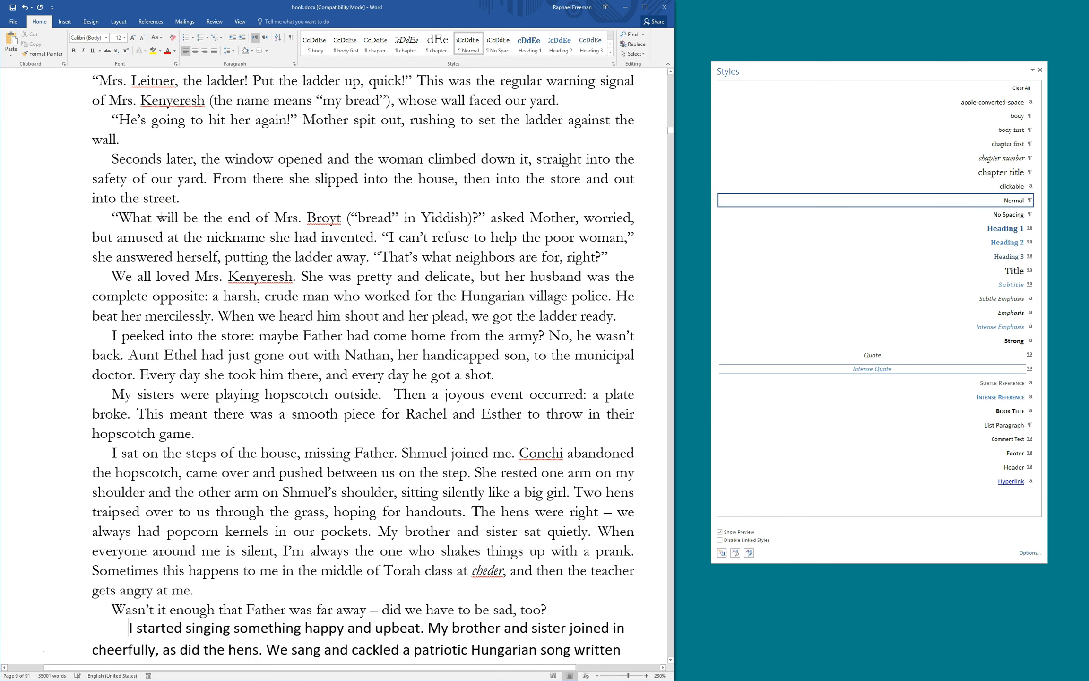
{"action": "key", "text": "ctrl+alt+b"}
{"action": "scroll", "coordinate": [161, 216], "scroll_direction": "down", "scroll_amount": 6}
{"action": "key", "text": "ctrl+Down"}
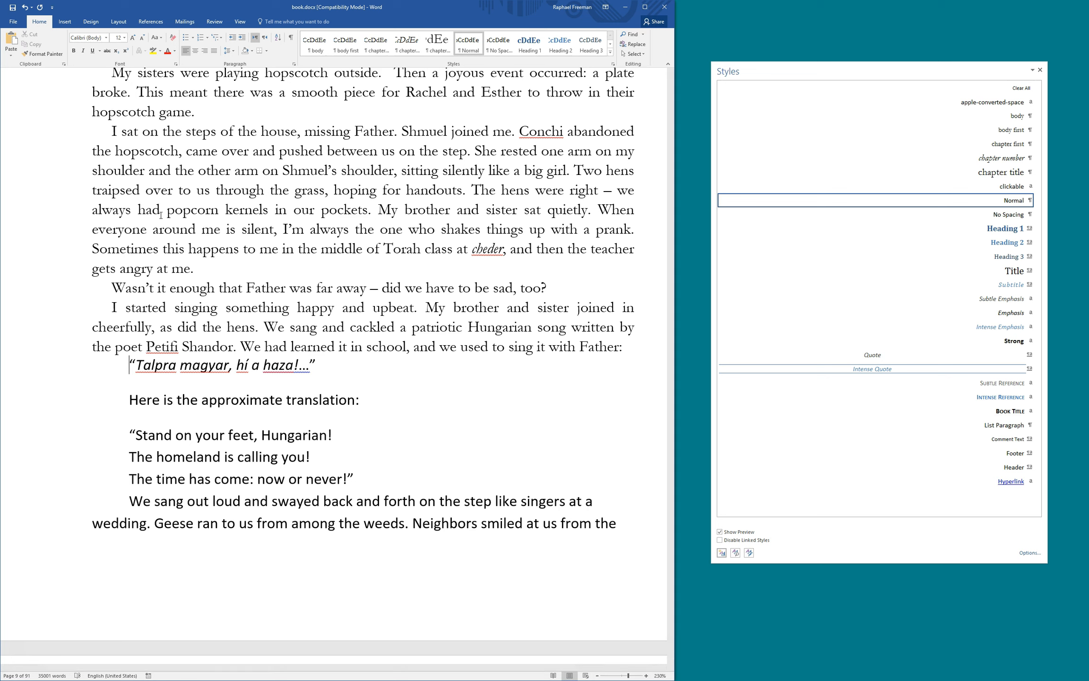
{"action": "key", "text": "F4"}
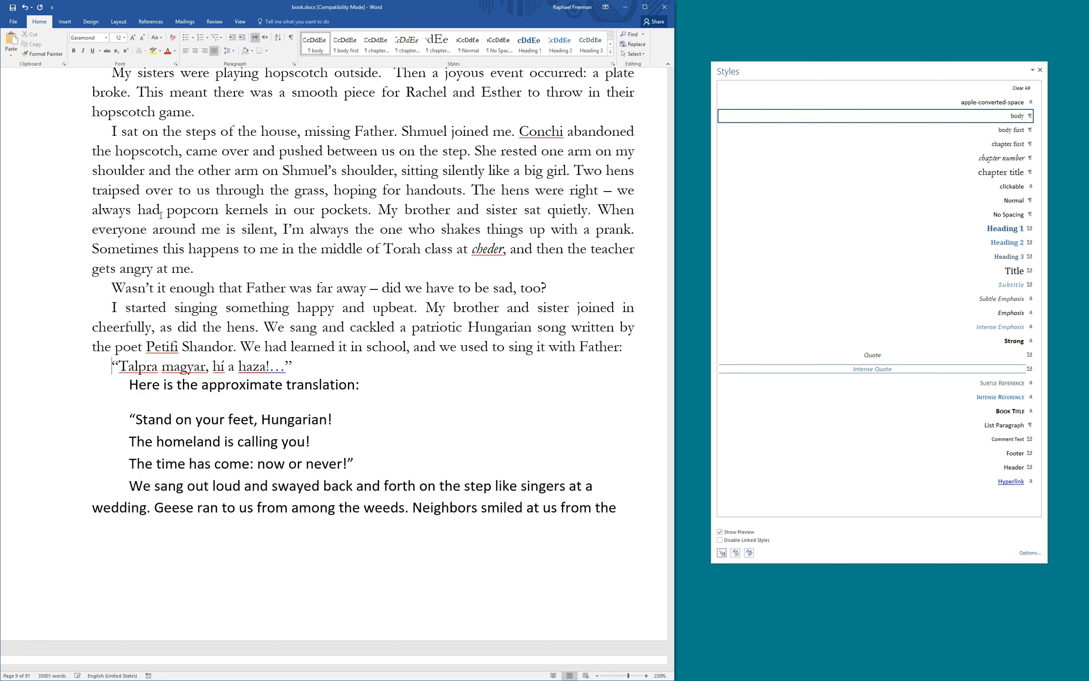
{"action": "key", "text": "ctrl+z"}
{"action": "key", "text": "Down"}
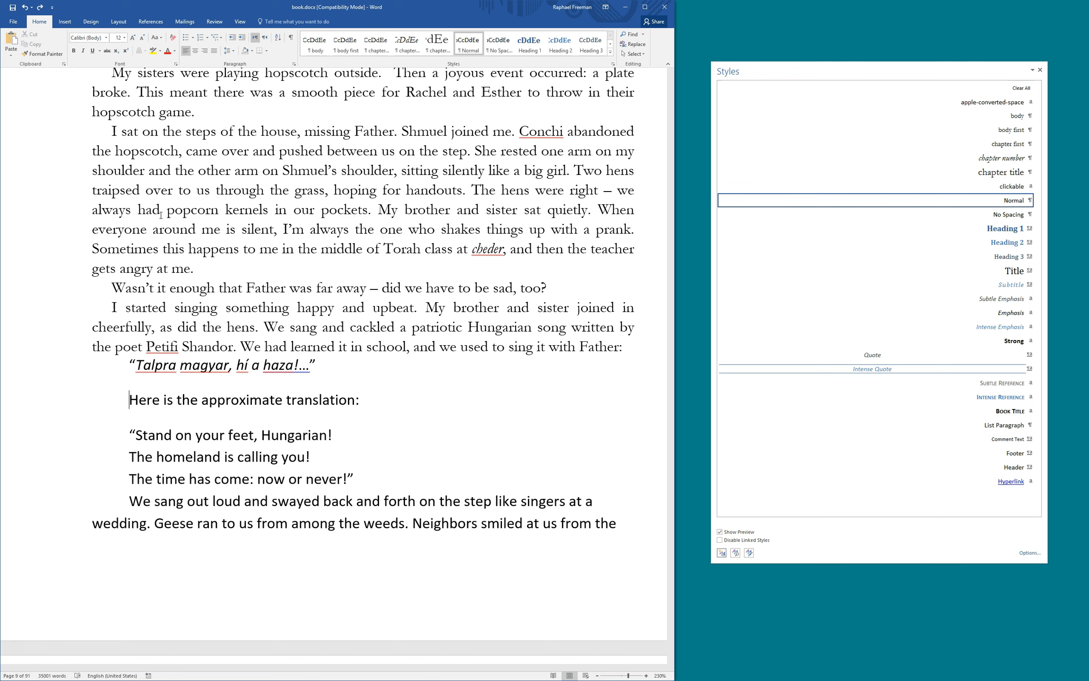
{"action": "key", "text": "Up"}
{"action": "key", "text": "Up"}
{"action": "key", "text": "shift+Down"}
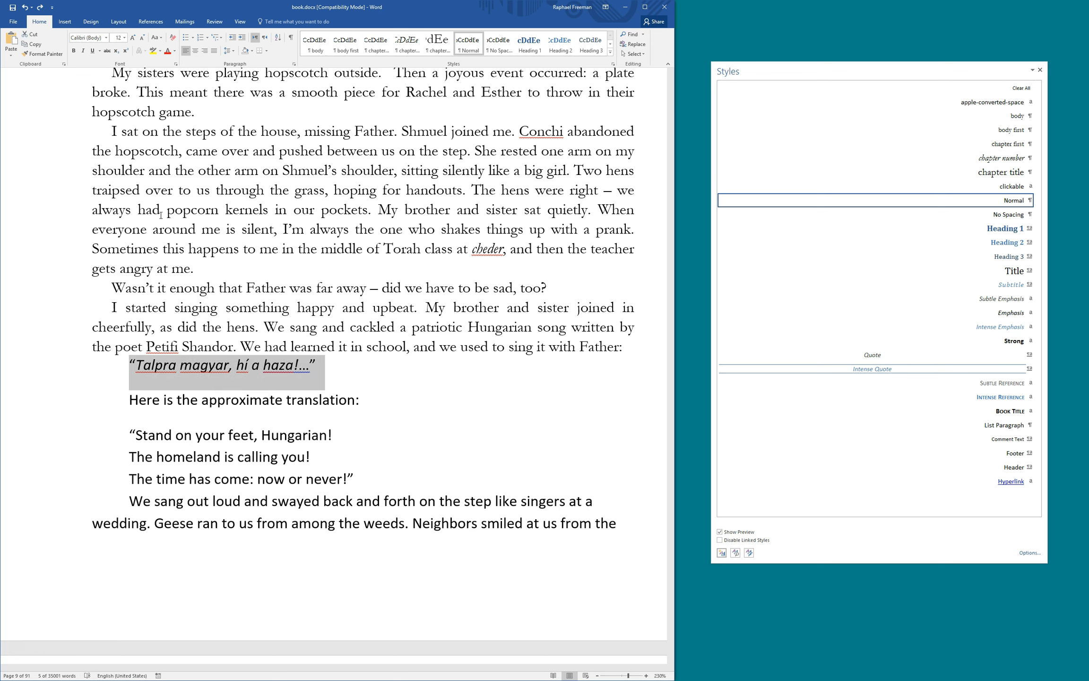
{"action": "key", "text": "Left"}
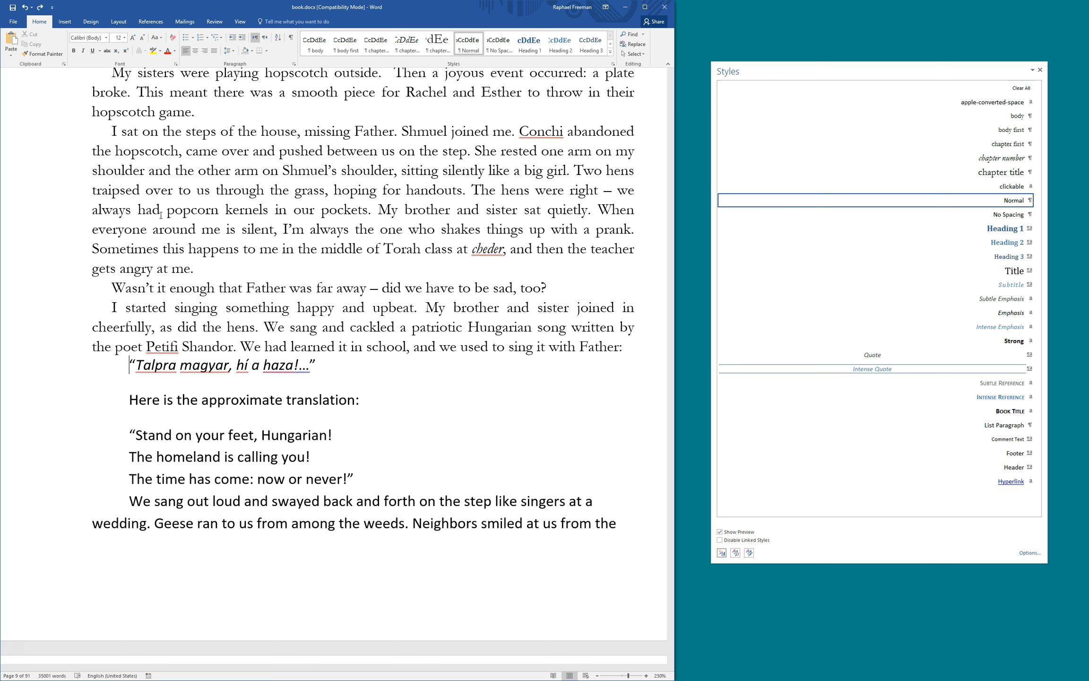
{"action": "key", "text": "Up"}
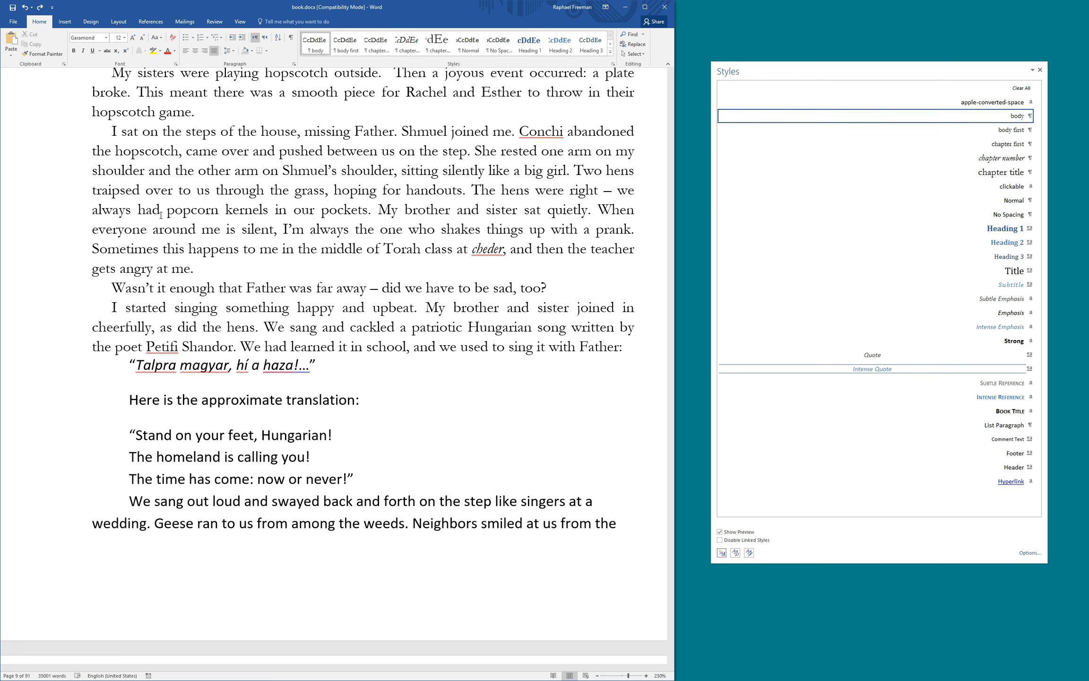
{"action": "key", "text": "Down"}
{"action": "key", "text": "Down"}
{"action": "key", "text": "Down"}
{"action": "key", "text": "Down"}
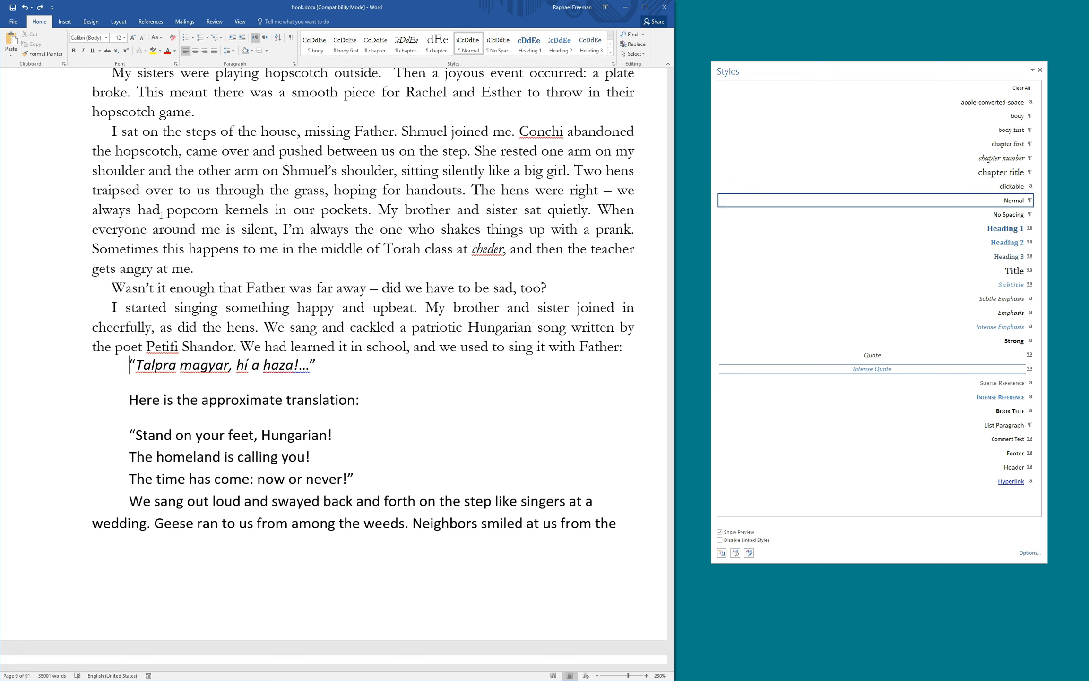
{"action": "key", "text": "ctrl+y"}
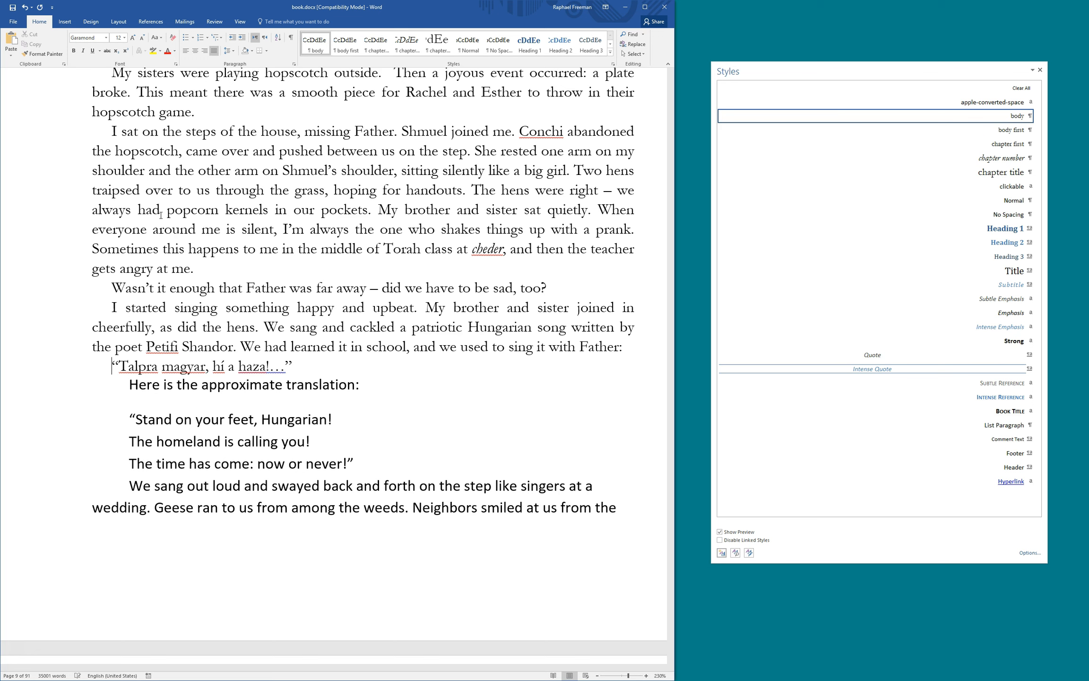
{"action": "key", "text": "ctrl+z"}
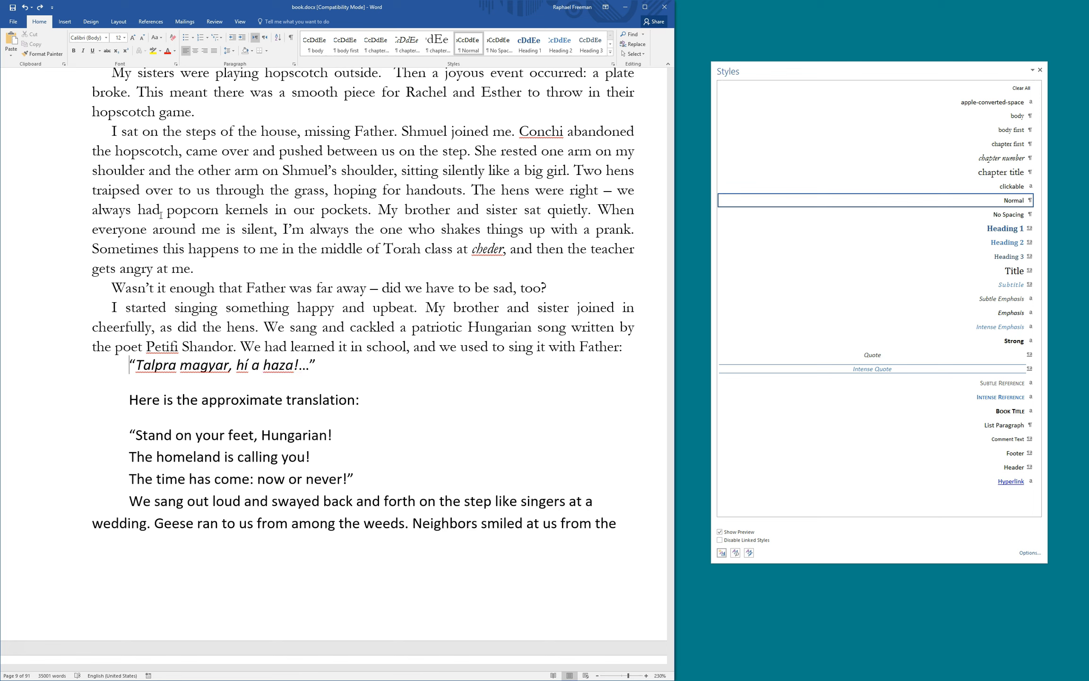
{"action": "key", "text": "Up"}
{"action": "key", "text": "Up"}
{"action": "key", "text": "Up"}
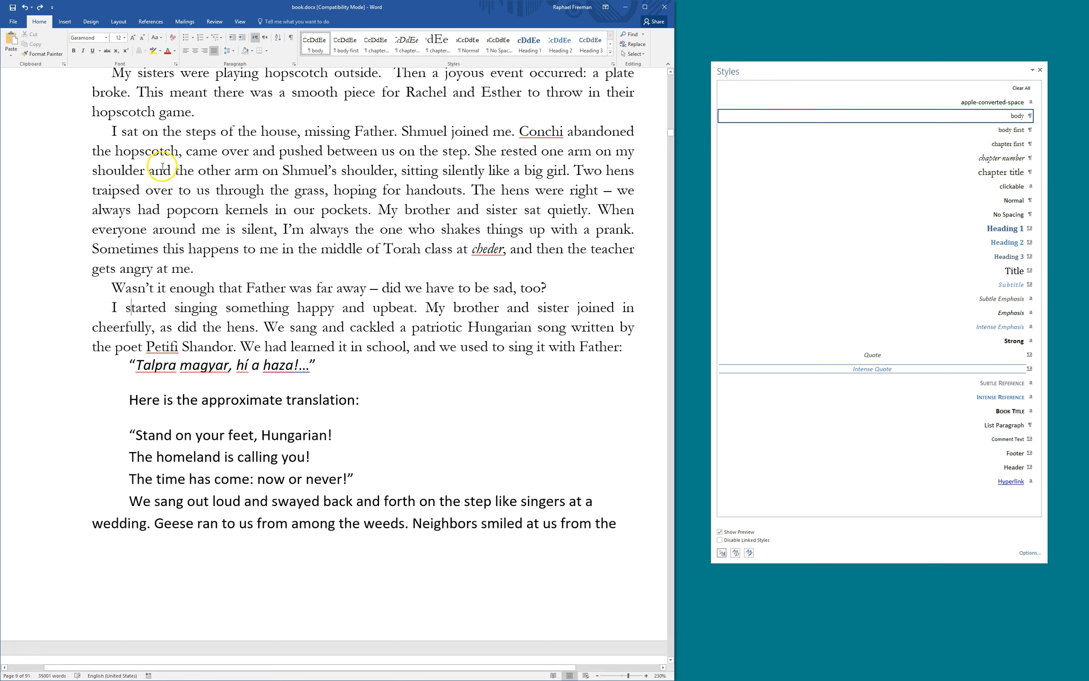
Inspect the 'I sat on the steps' paragraph and the italic word 'cheder'
{"action": "left_click_drag", "start_coordinate": [112, 132], "coordinate": [207, 263]}
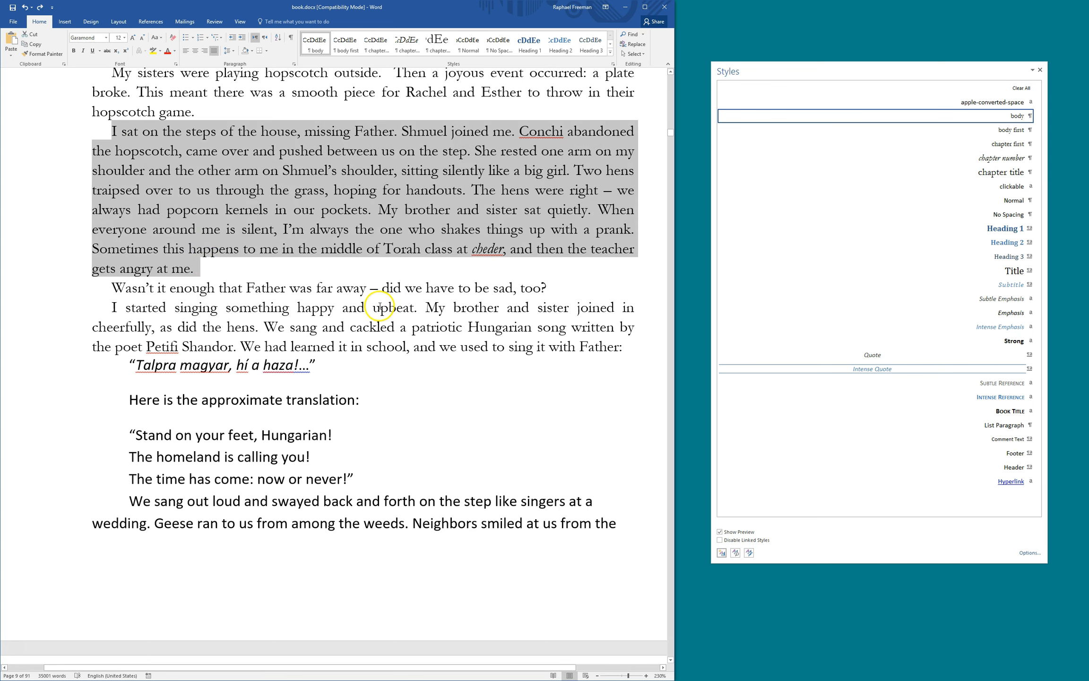
{"action": "left_click", "coordinate": [382, 307]}
{"action": "double_click", "coordinate": [475, 247]}
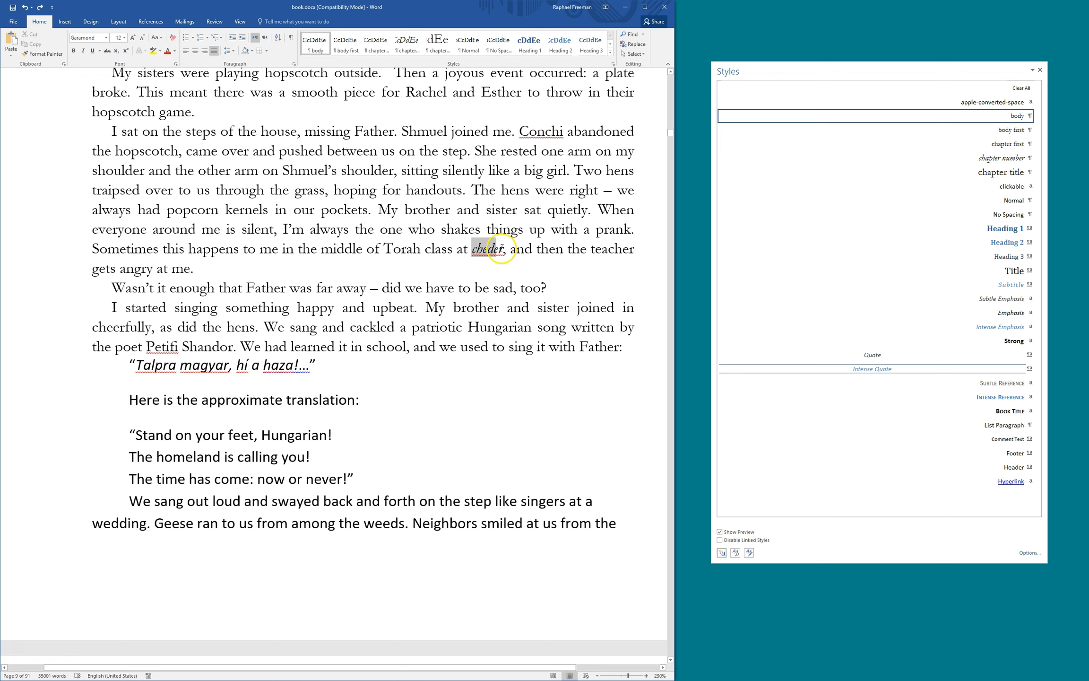
{"action": "left_click", "coordinate": [494, 285]}
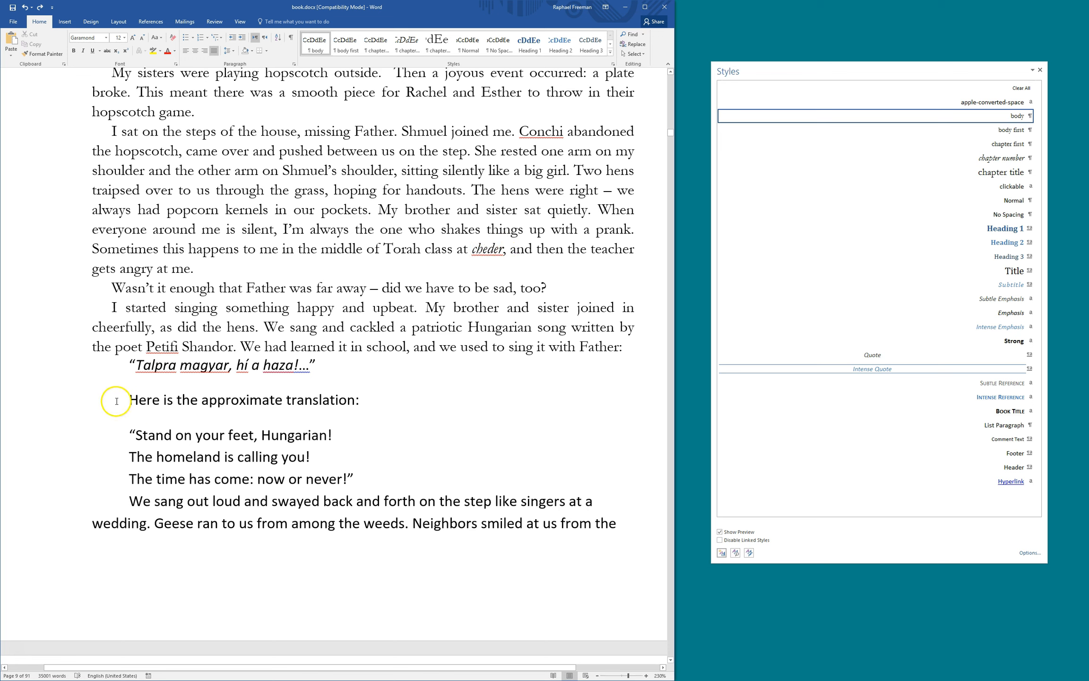
Apply the body style to the Talpra magyar line and make it italic again
{"action": "left_click", "coordinate": [110, 360]}
{"action": "key", "text": "alt+b"}
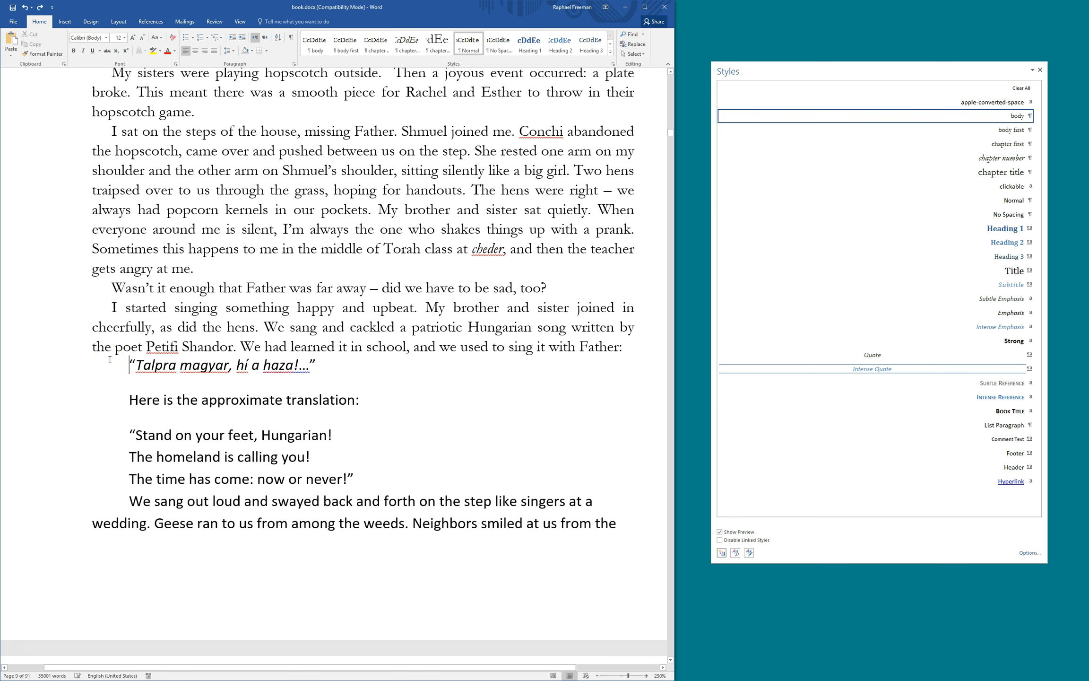
{"action": "left_click", "coordinate": [109, 362]}
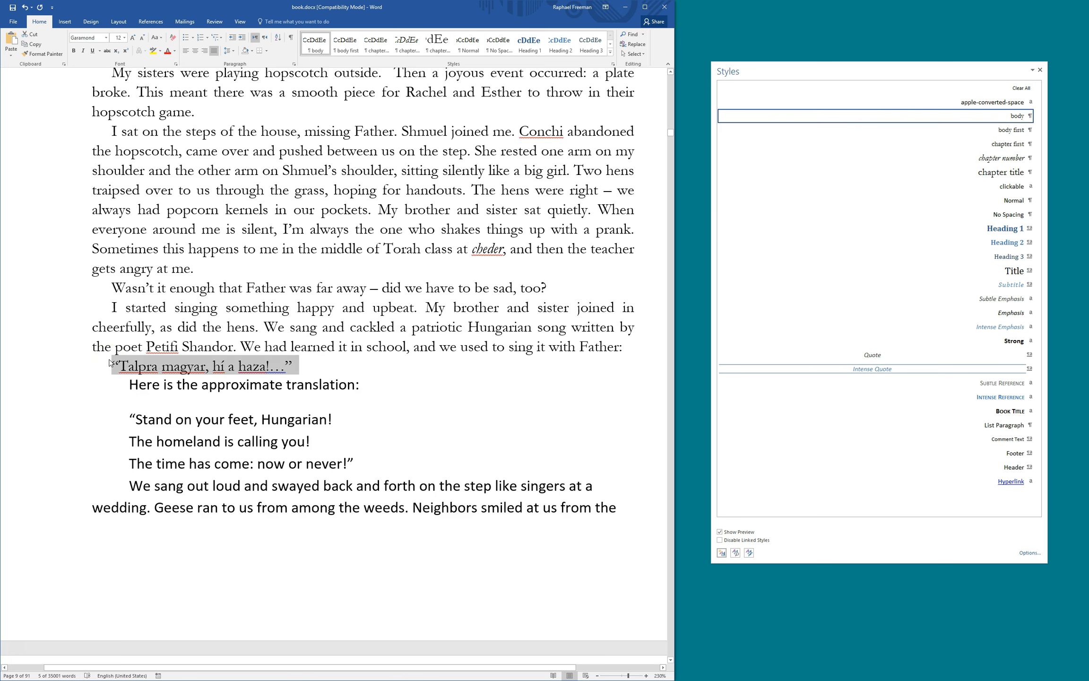
{"action": "left_click", "coordinate": [82, 50]}
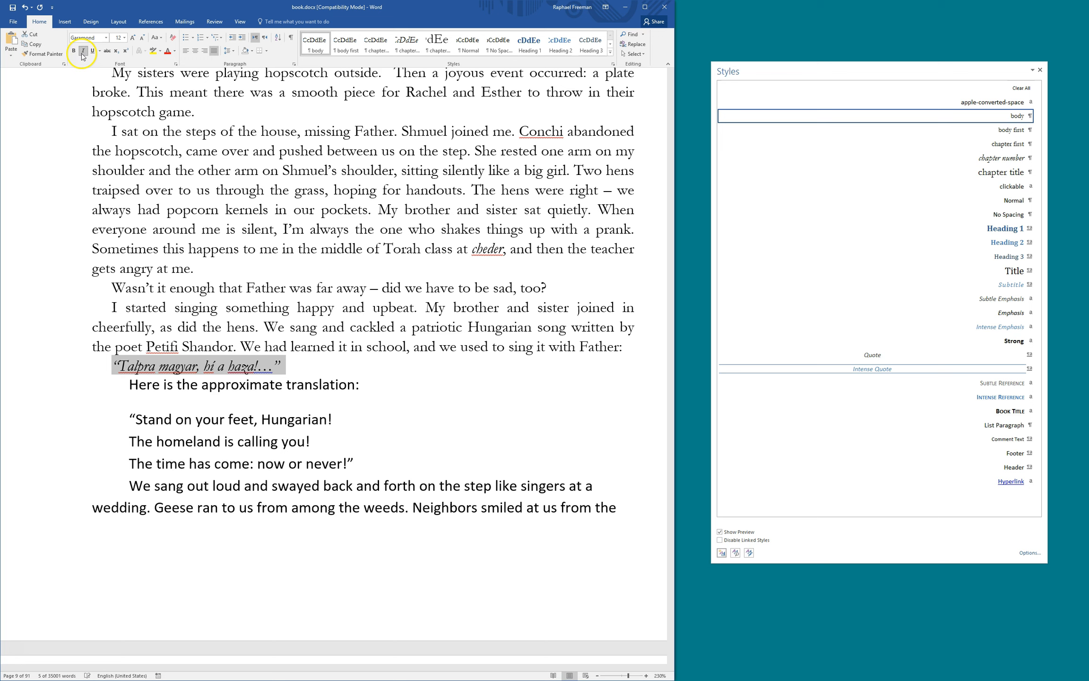
{"action": "left_click", "coordinate": [193, 367]}
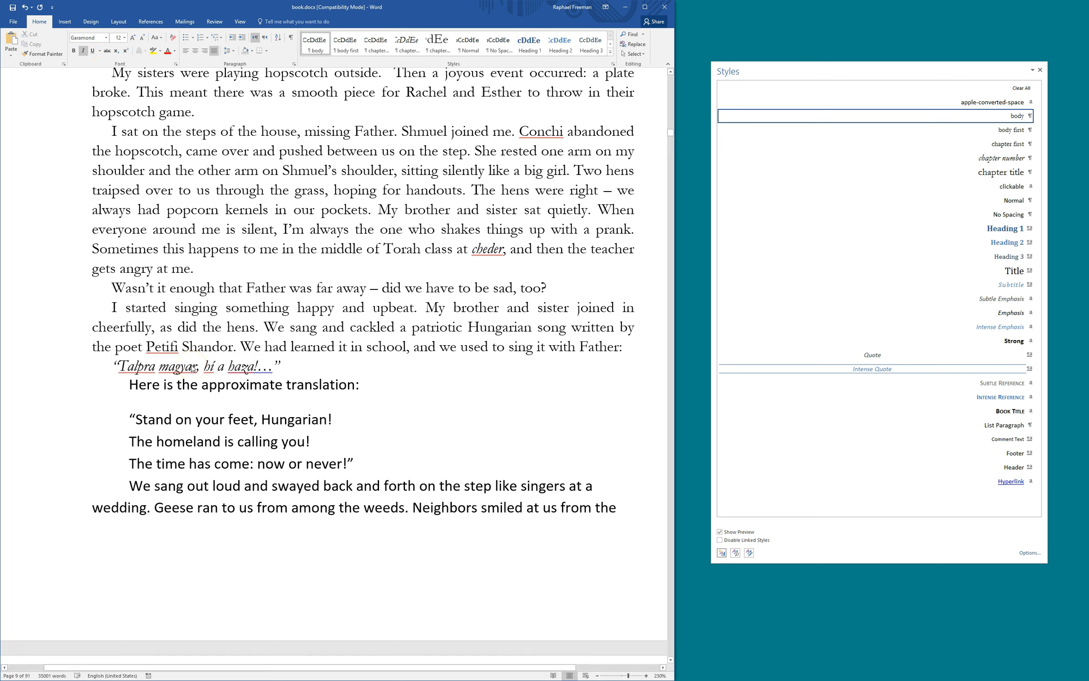
{"action": "scroll", "coordinate": [194, 409], "scroll_direction": "down", "scroll_amount": 6}
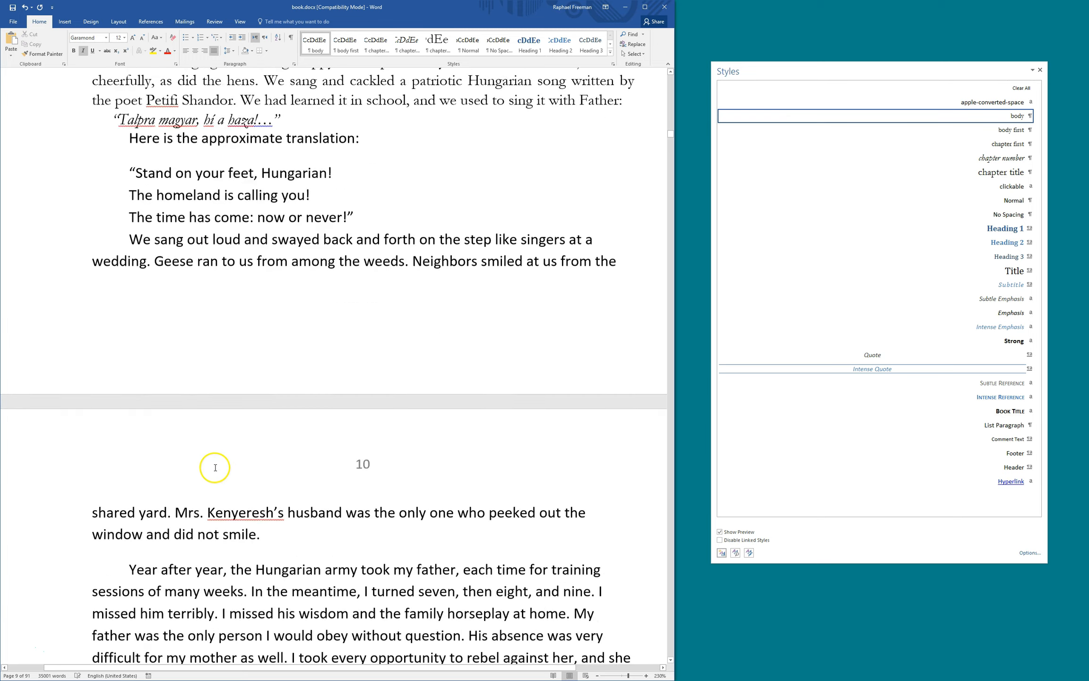
Try the body style on the translation intro, undo it, and review the three translated song lines
{"action": "scroll", "coordinate": [226, 290], "scroll_direction": "up", "scroll_amount": 5}
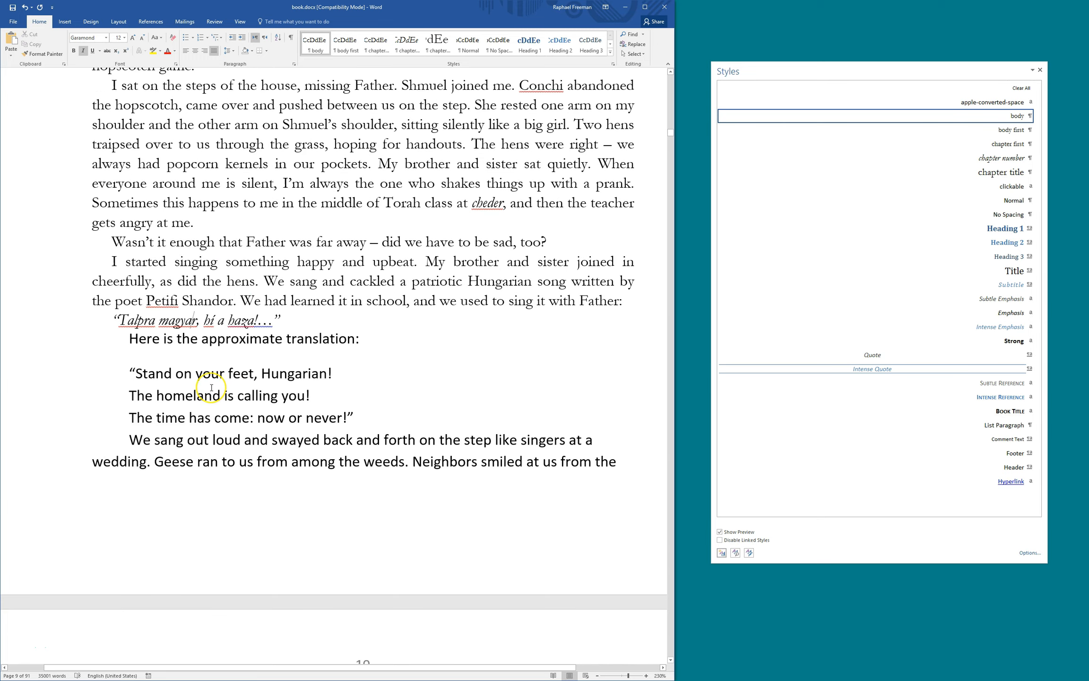
{"action": "key", "text": "ctrl+Down"}
{"action": "key", "text": "F4"}
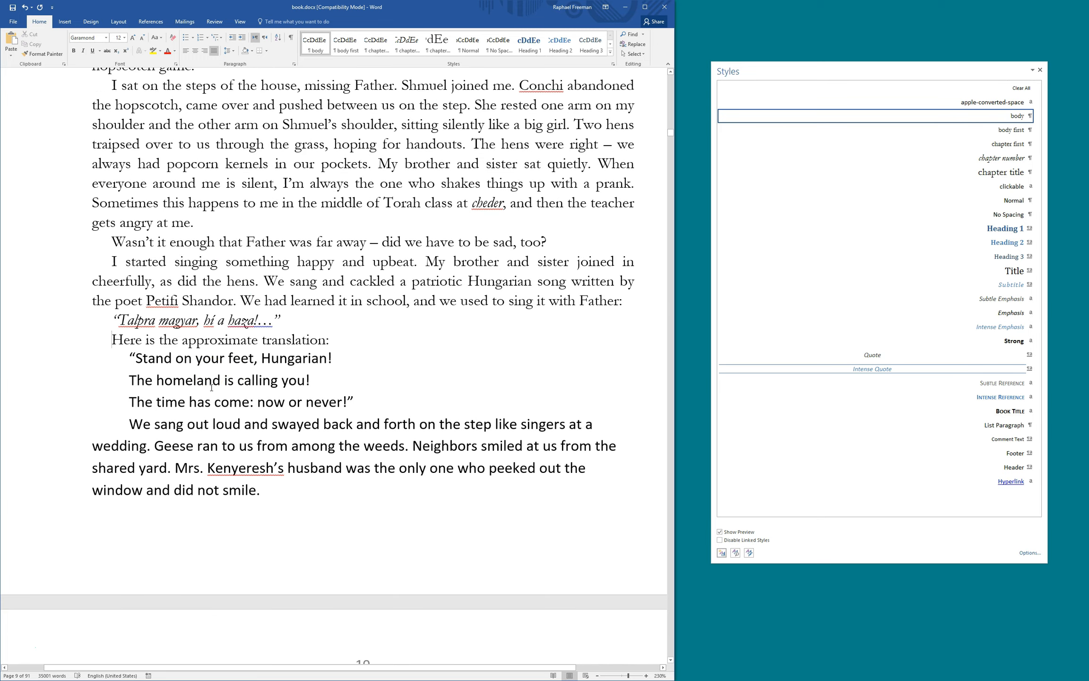
{"action": "key", "text": "ctrl+Down"}
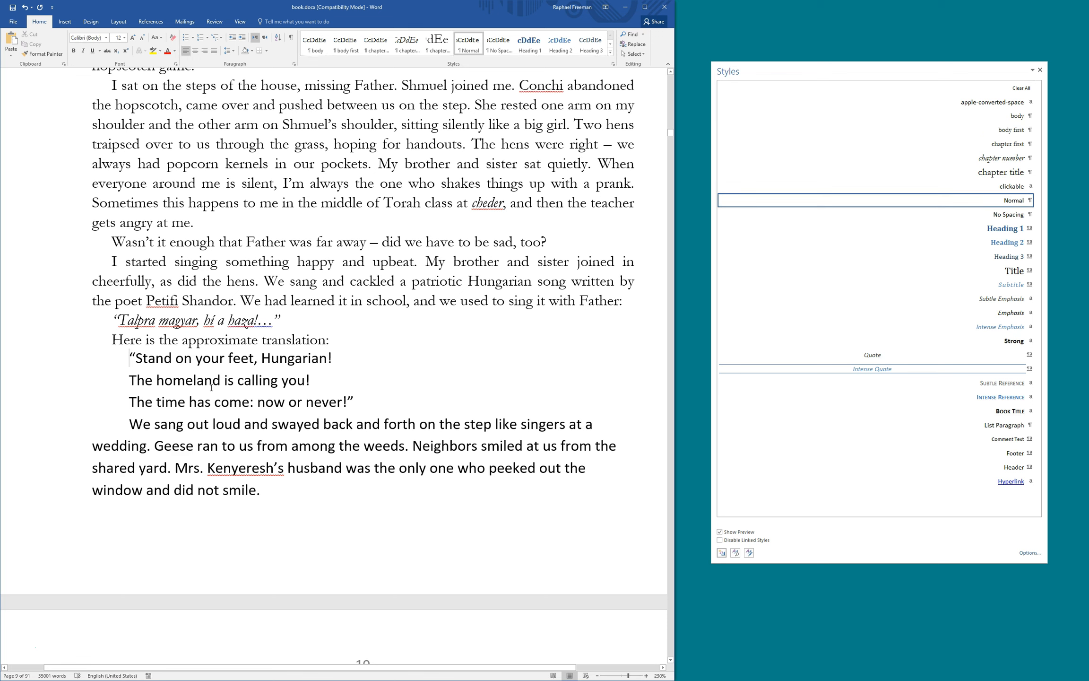
{"action": "key", "text": "ctrl+z"}
{"action": "key", "text": "ctrl+Down"}
{"action": "key", "text": "ctrl+Down"}
{"action": "key", "text": "ctrl+Up"}
{"action": "key", "text": "ctrl+Up"}
{"action": "key", "text": "ctrl+Up"}
{"action": "key", "text": "ctrl+Down"}
{"action": "key", "text": "ctrl+Down"}
{"action": "key", "text": "ctrl+Down"}
{"action": "key", "text": "ctrl+Up"}
{"action": "key", "text": "ctrl+shift+Down"}
{"action": "key", "text": "ctrl+shift+Down"}
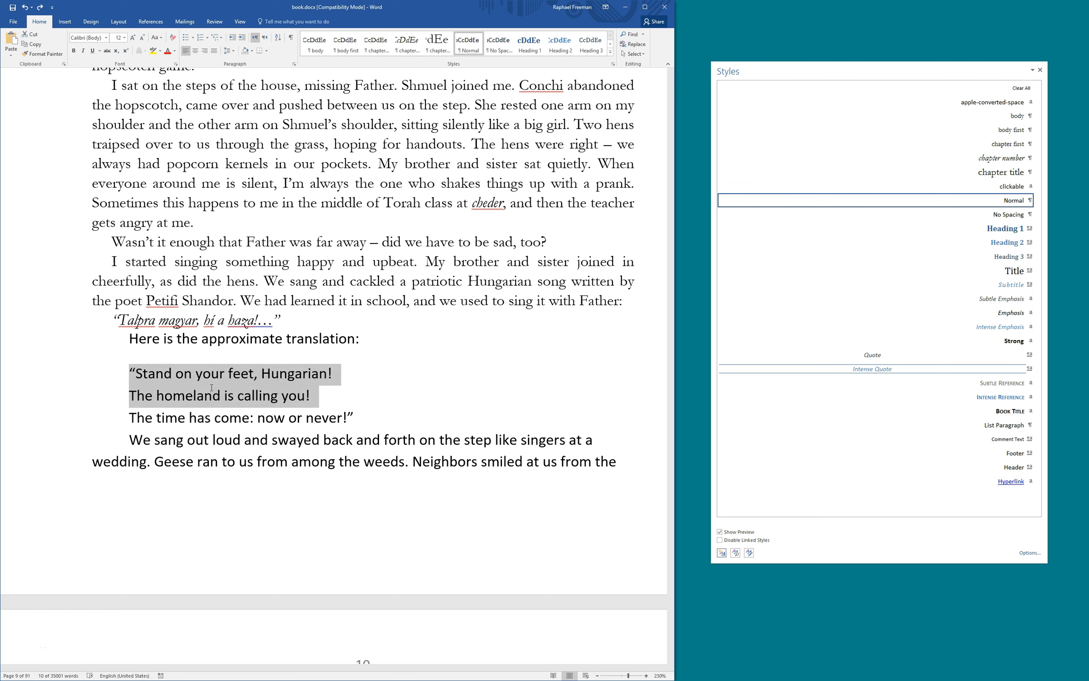
{"action": "key", "text": "ctrl+shift+Down"}
{"action": "key", "text": "ctrl+Up"}
{"action": "key", "text": "ctrl+Up"}
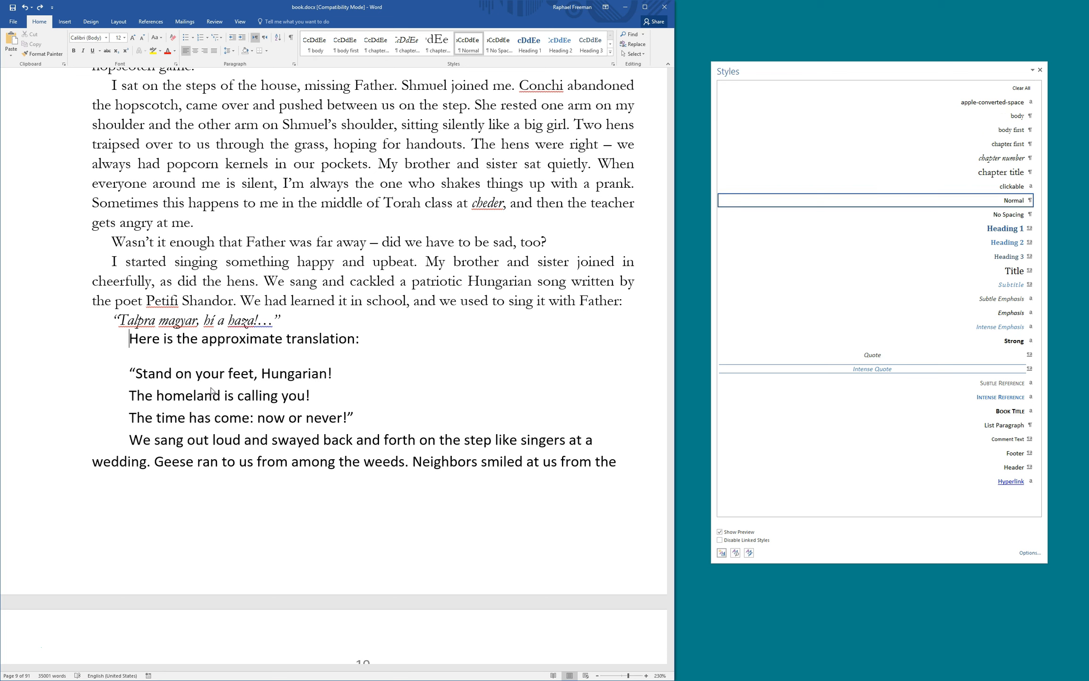
Apply the body style to the translation intro, the three song lines and 'We sang out loud'
{"action": "key", "text": "ctrl+1"}
{"action": "key", "text": "ctrl+Down"}
{"action": "key", "text": "ctrl+1"}
{"action": "key", "text": "ctrl+Down"}
{"action": "key", "text": "ctrl+1"}
{"action": "key", "text": "ctrl+Down"}
{"action": "key", "text": "ctrl+1"}
{"action": "key", "text": "ctrl+Down"}
{"action": "key", "text": "ctrl+1"}
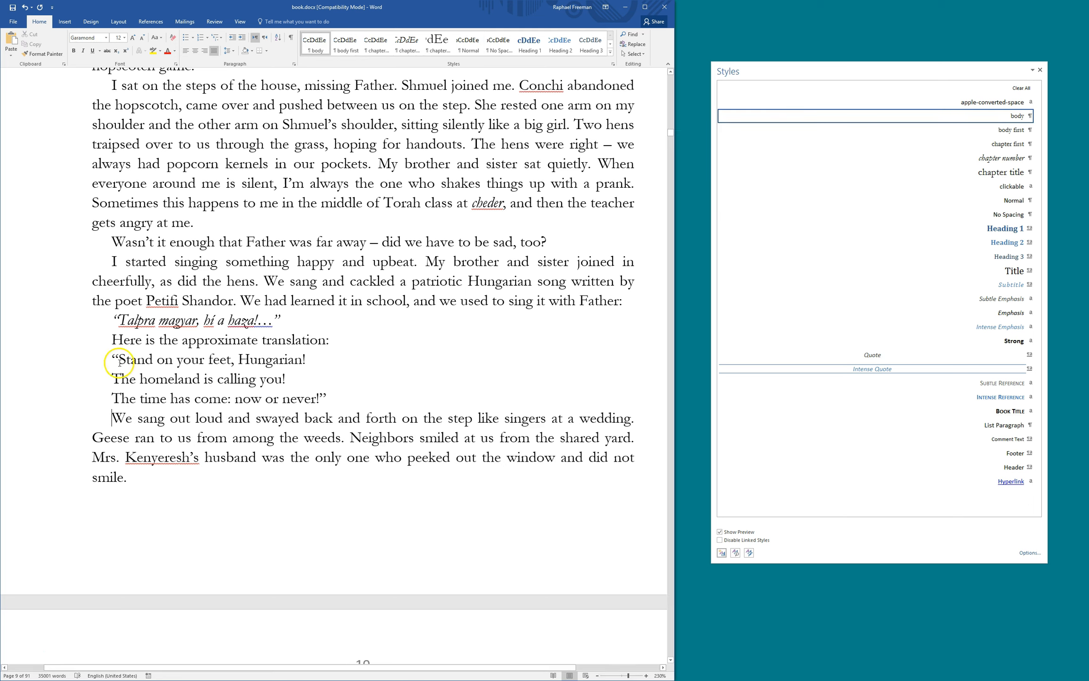
{"action": "left_click_drag", "start_coordinate": [111, 358], "coordinate": [323, 401]}
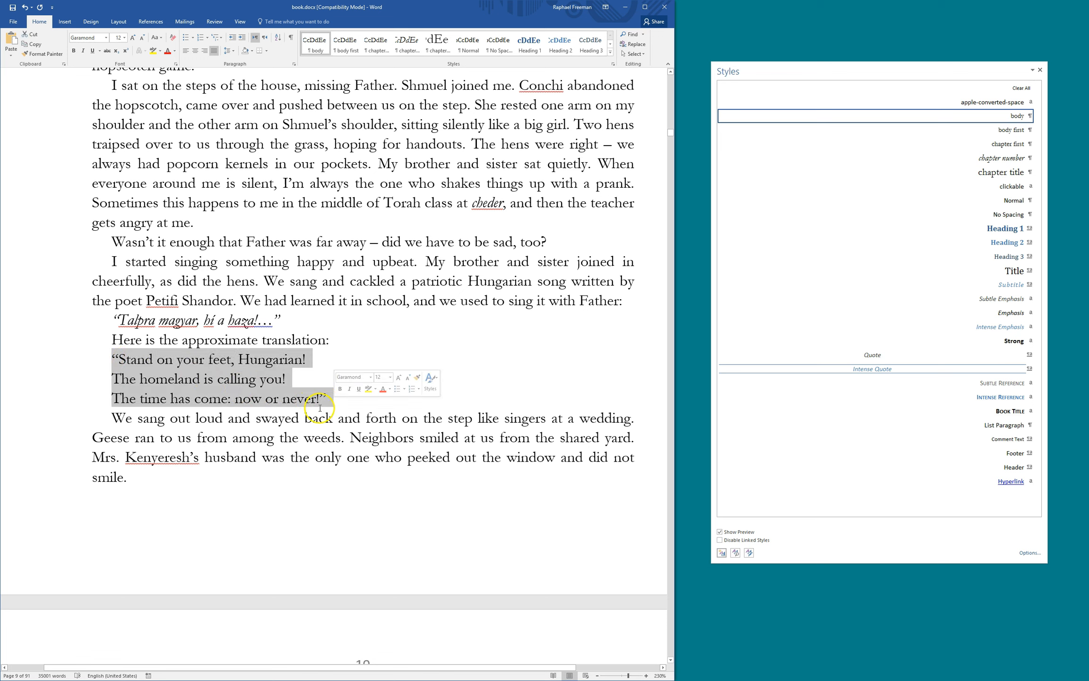
{"action": "left_click", "coordinate": [153, 51]}
{"action": "left_click", "coordinate": [343, 339]}
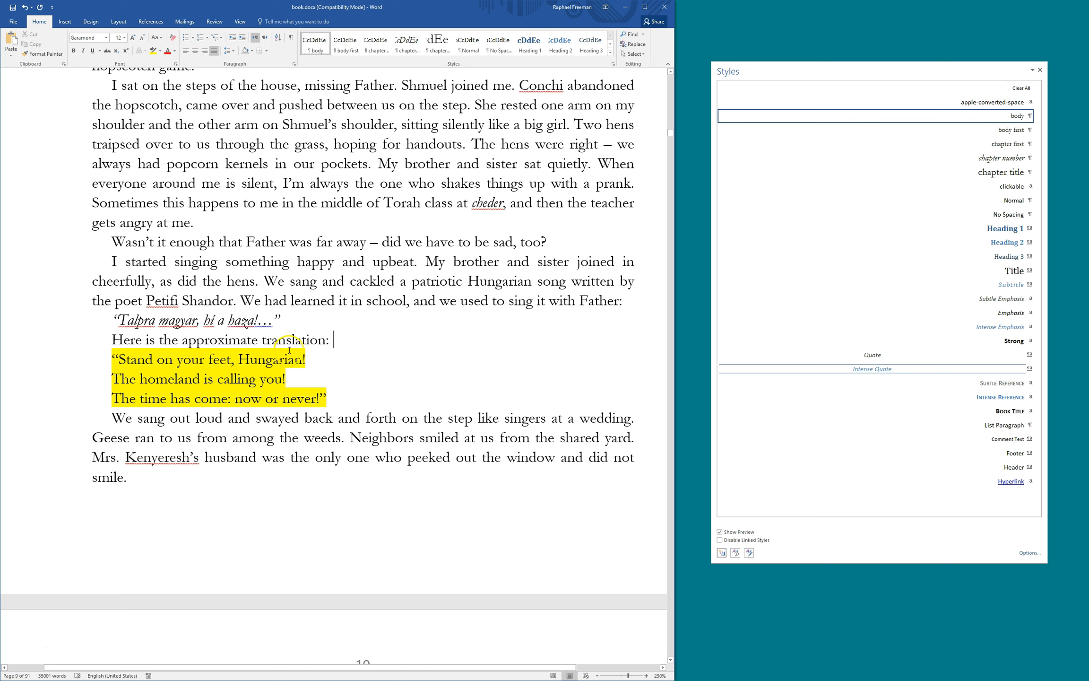
{"action": "mouse_move", "coordinate": [345, 405]}
{"action": "left_mouse_down"}
{"action": "mouse_move", "coordinate": [113, 379]}
{"action": "mouse_move", "coordinate": [90, 350]}
{"action": "left_mouse_up"}
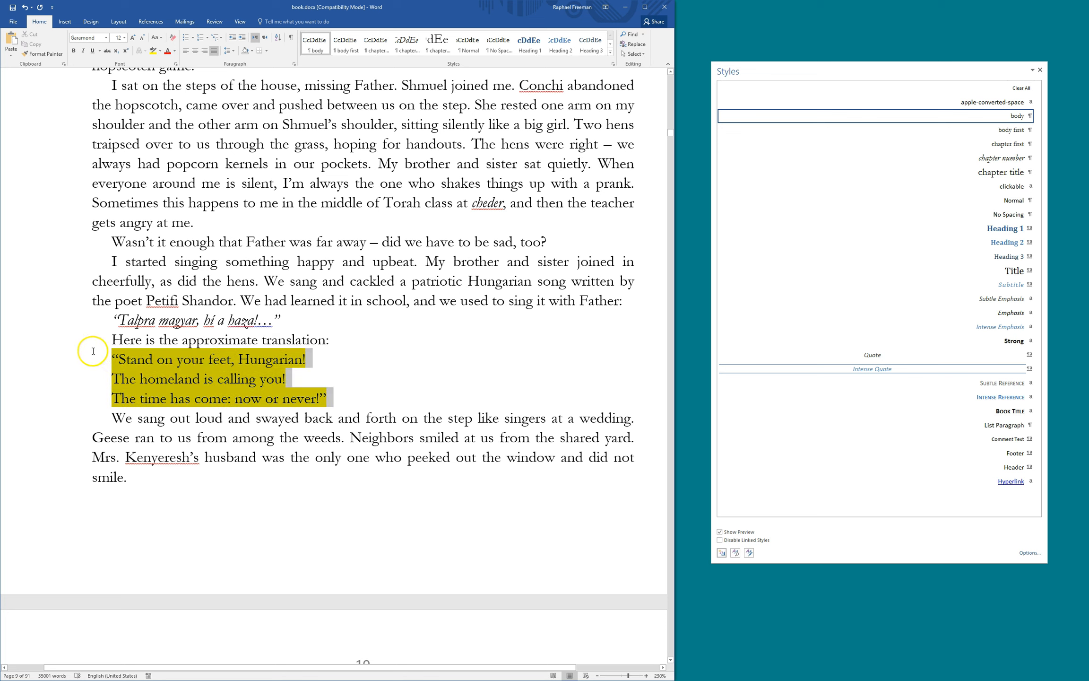
{"action": "left_click", "coordinate": [241, 381]}
{"action": "key", "text": "ctrl+z"}
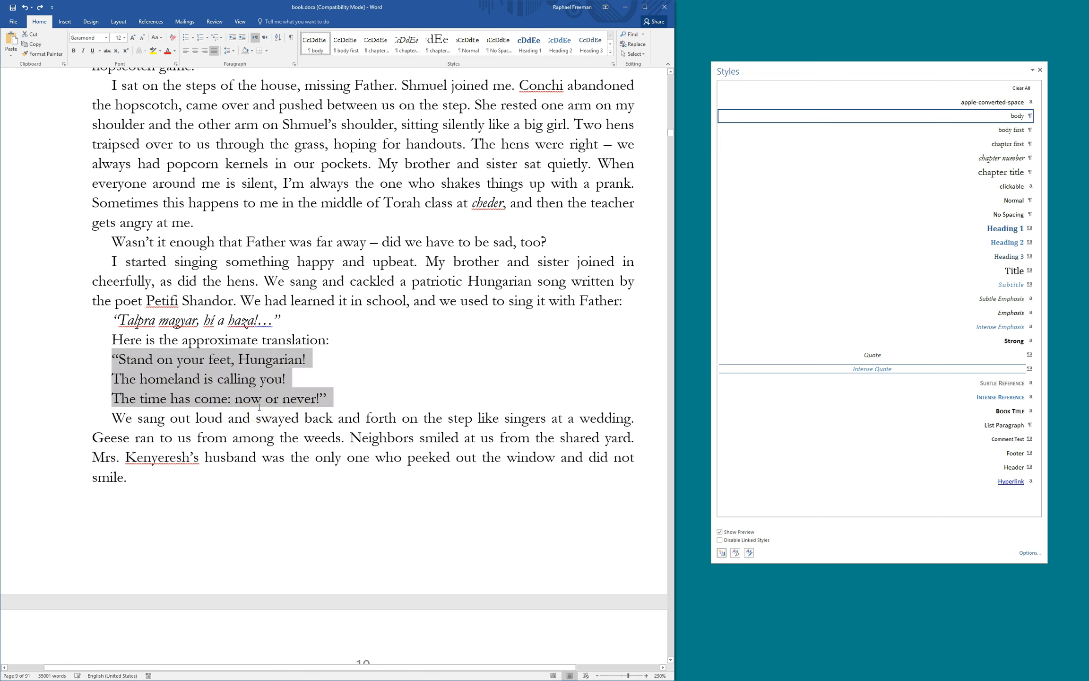
{"action": "left_click", "coordinate": [183, 364]}
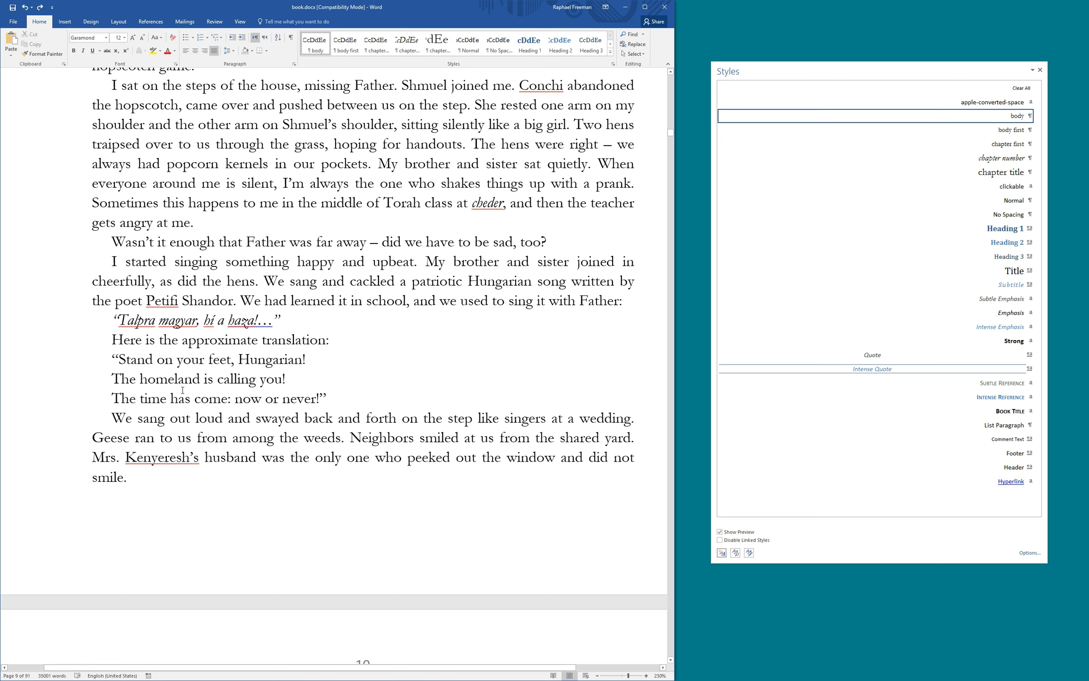
Show formatting marks and inspect the paragraph mark after 'Hungarian!' on the Stand on your feet line
{"action": "left_click", "coordinate": [291, 37]}
{"action": "left_click", "coordinate": [308, 358]}
{"action": "key", "text": "shift+Right"}
{"action": "key", "text": "shift+Left"}
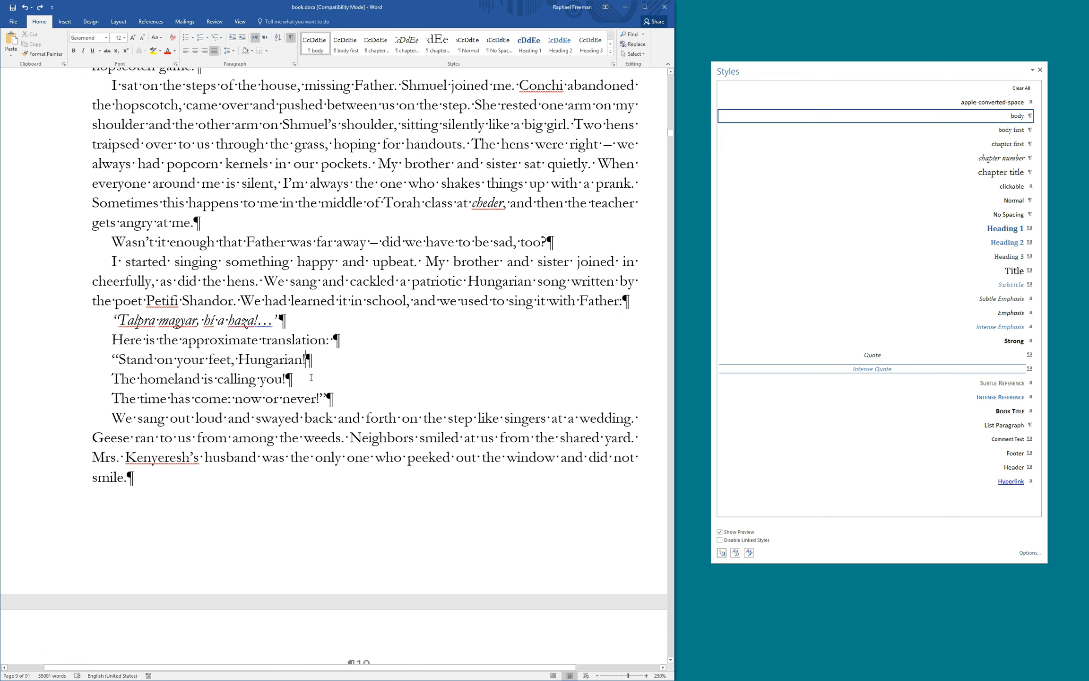
{"action": "key", "text": "shift+Home"}
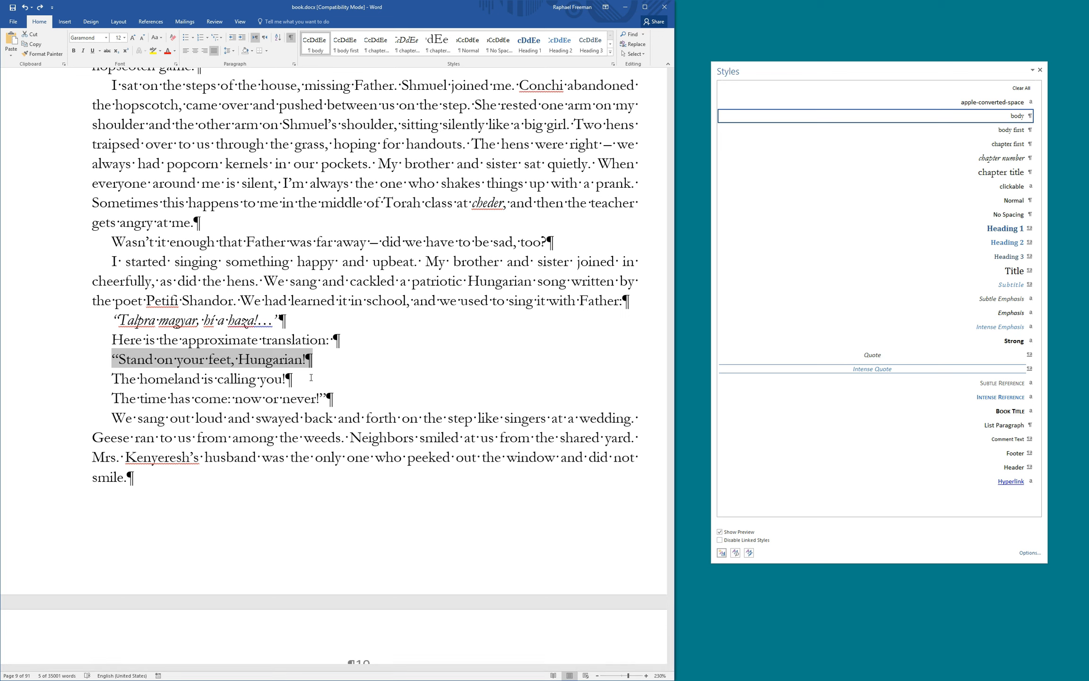
{"action": "left_click", "coordinate": [311, 378]}
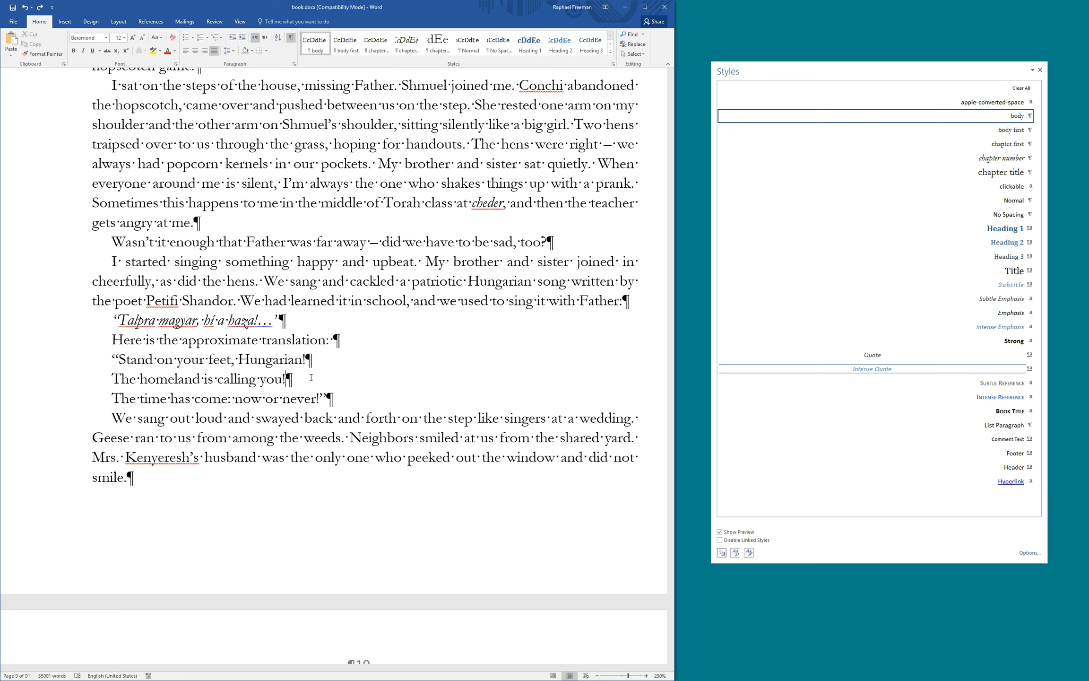
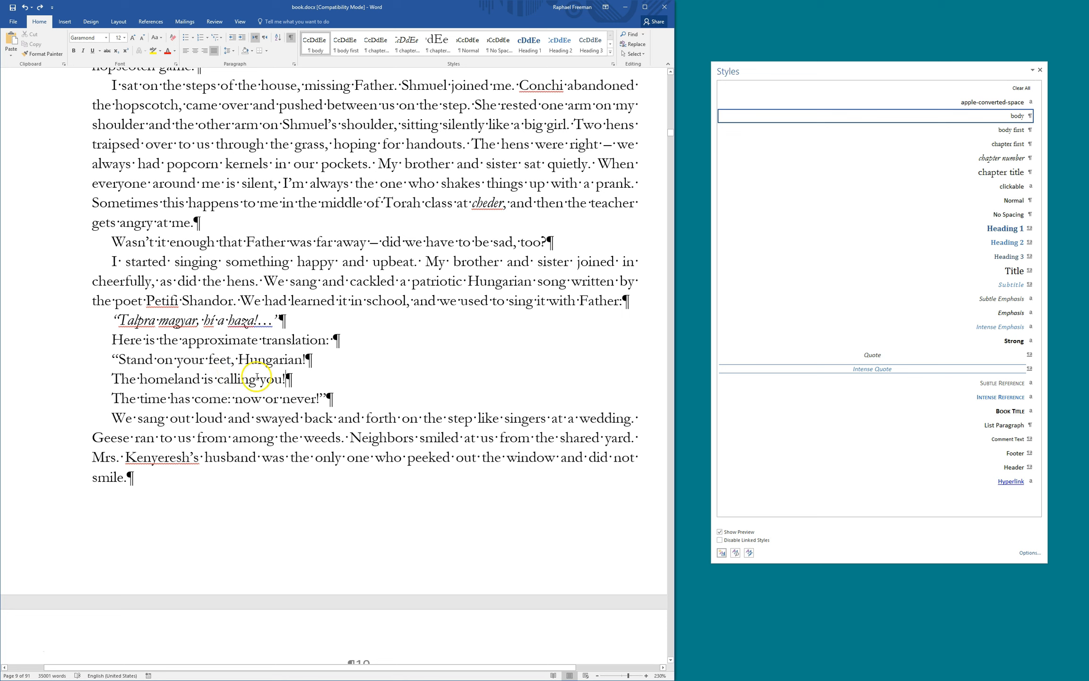
Start a new style named 'extract' from the homeland line and assign it Ctrl+Num 4
{"action": "left_click_drag", "start_coordinate": [286, 381], "coordinate": [113, 381]}
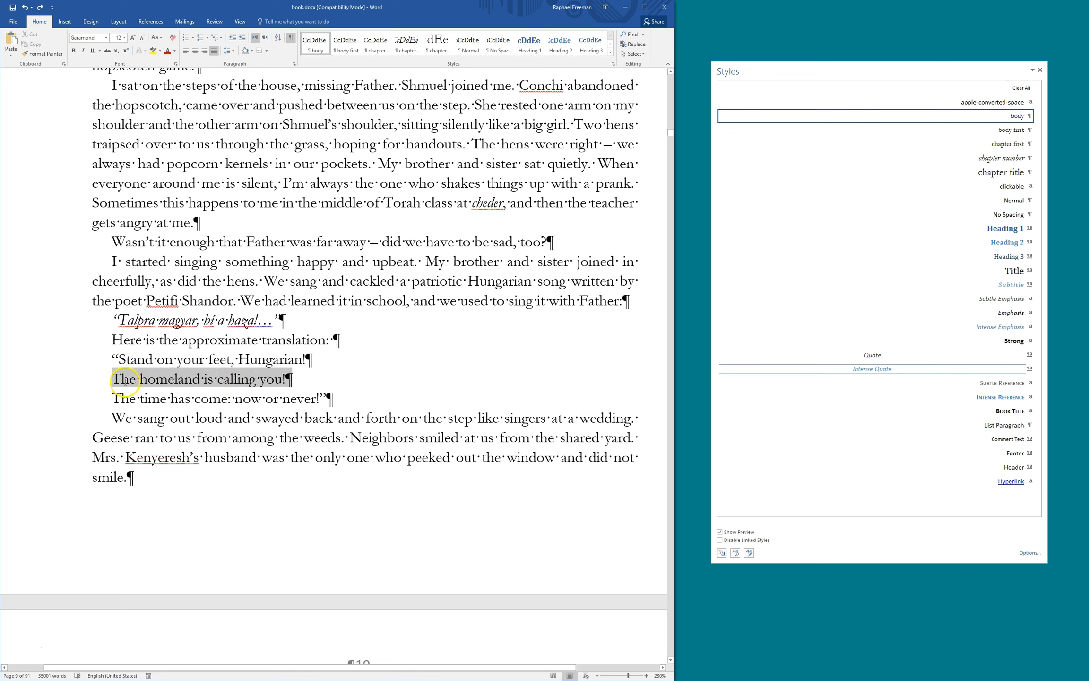
{"action": "left_click", "coordinate": [191, 380]}
{"action": "left_click", "coordinate": [722, 553]}
{"action": "type", "text": "ex"}
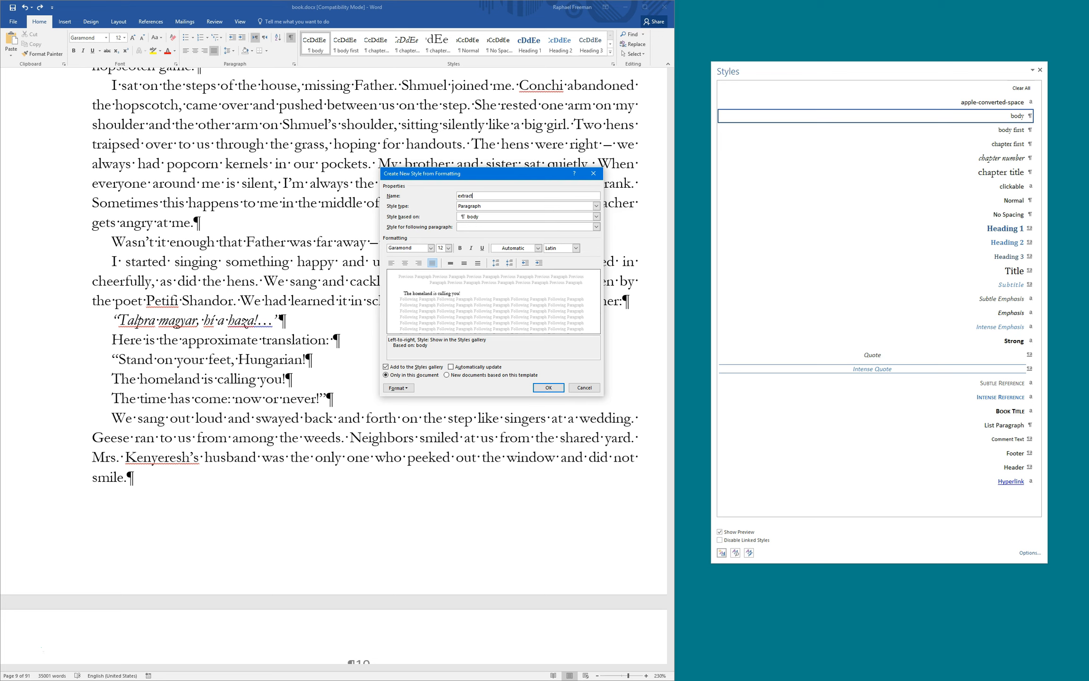
{"action": "type", "text": "tract"}
{"action": "left_click", "coordinate": [398, 387]}
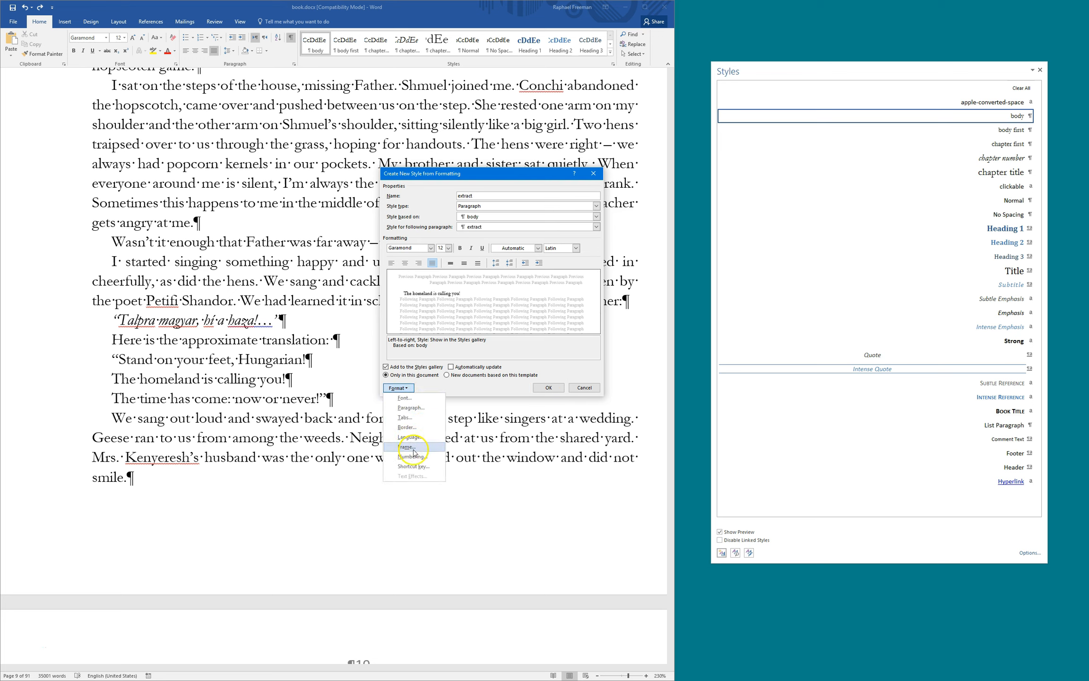
{"action": "left_click", "coordinate": [418, 466]}
{"action": "key", "text": "ctrl+KP_4"}
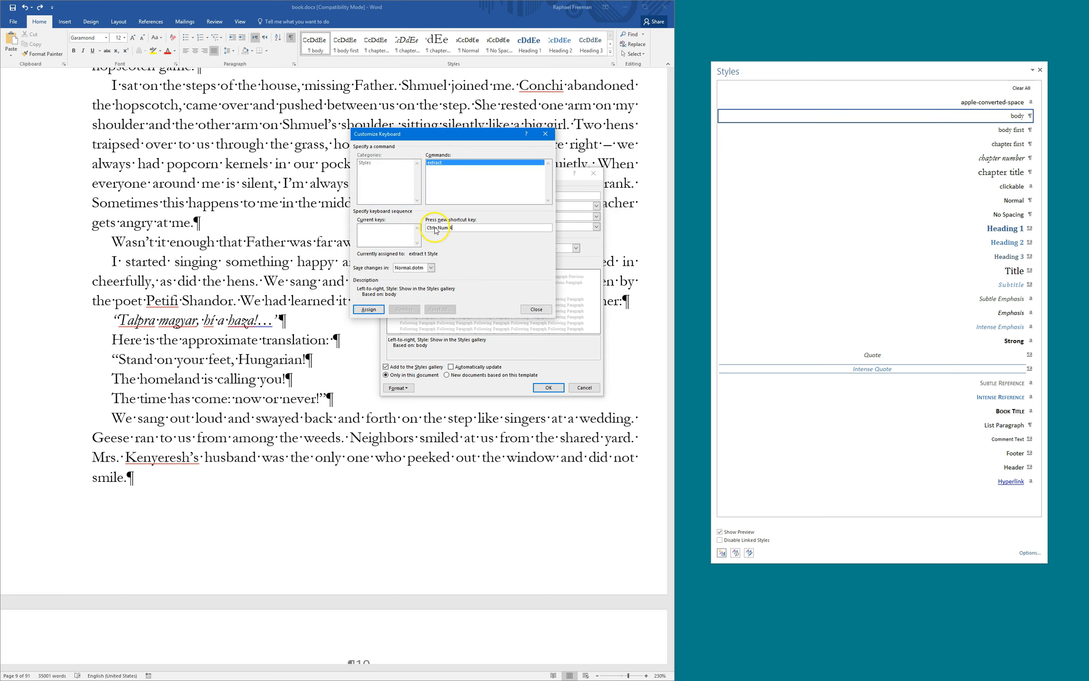
{"action": "left_click", "coordinate": [369, 309]}
{"action": "left_click", "coordinate": [537, 309]}
Give the extract style a 30 pt left indent and finish creating it
{"action": "left_click", "coordinate": [547, 388]}
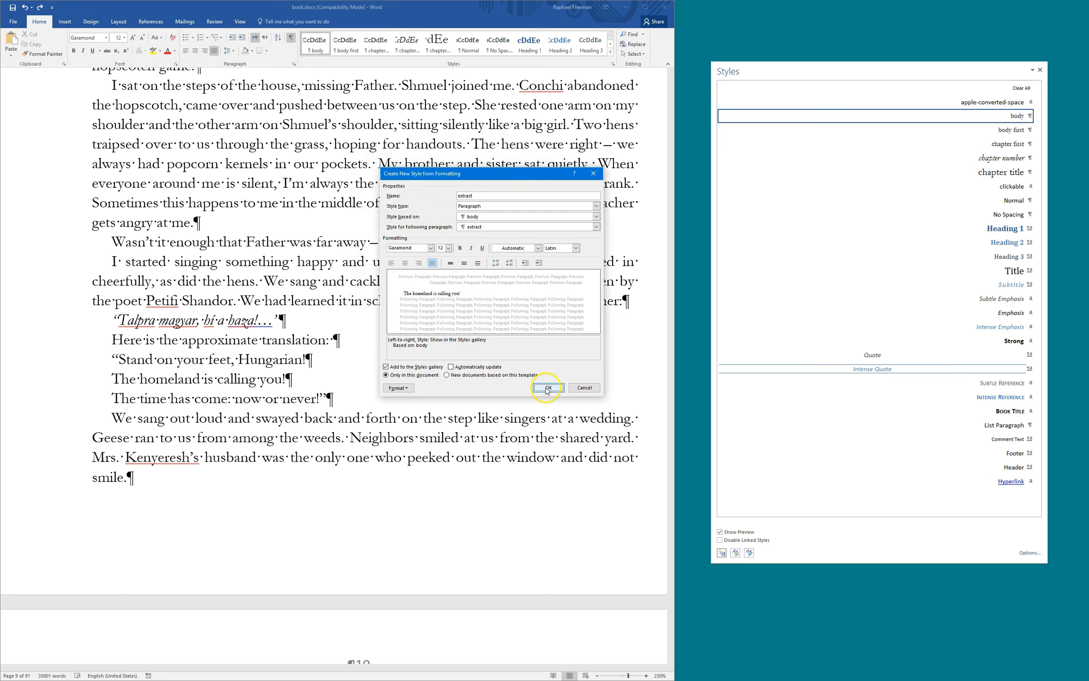
{"action": "left_click", "coordinate": [398, 388]}
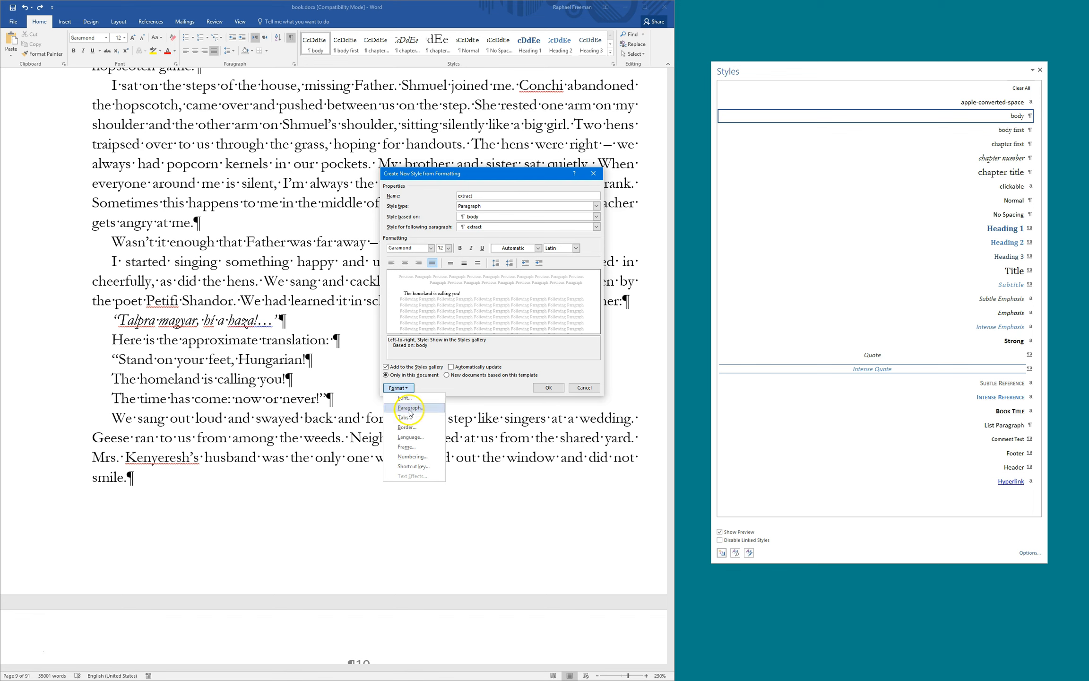
{"action": "left_click", "coordinate": [411, 407]}
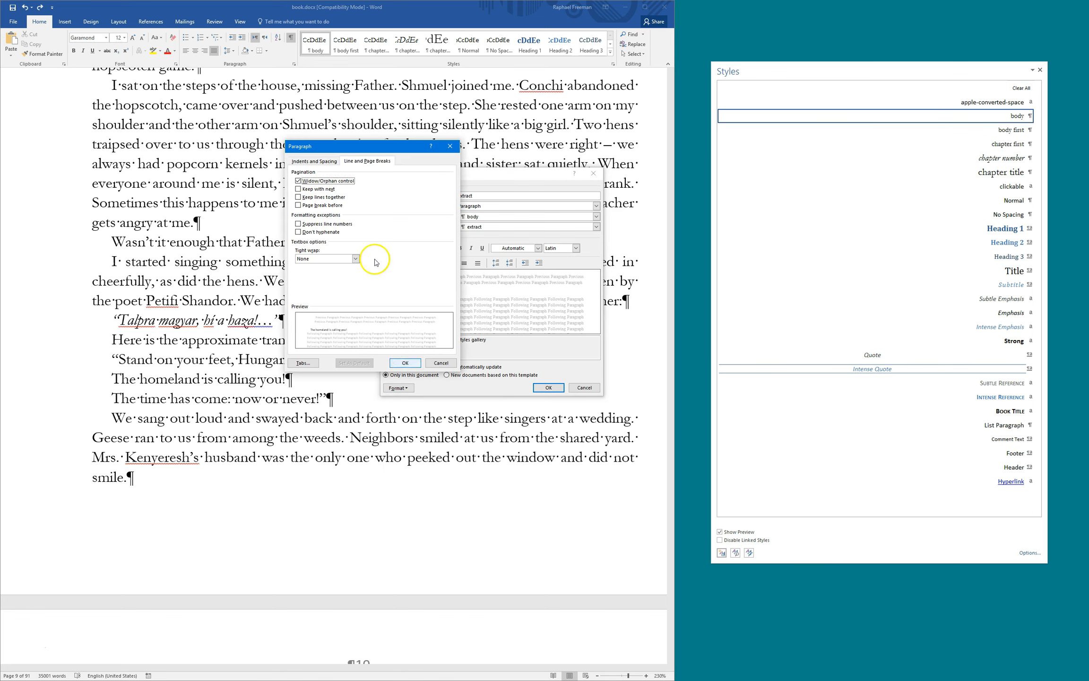
{"action": "left_click_drag", "start_coordinate": [345, 144], "coordinate": [481, 277]}
{"action": "left_click", "coordinate": [449, 294]}
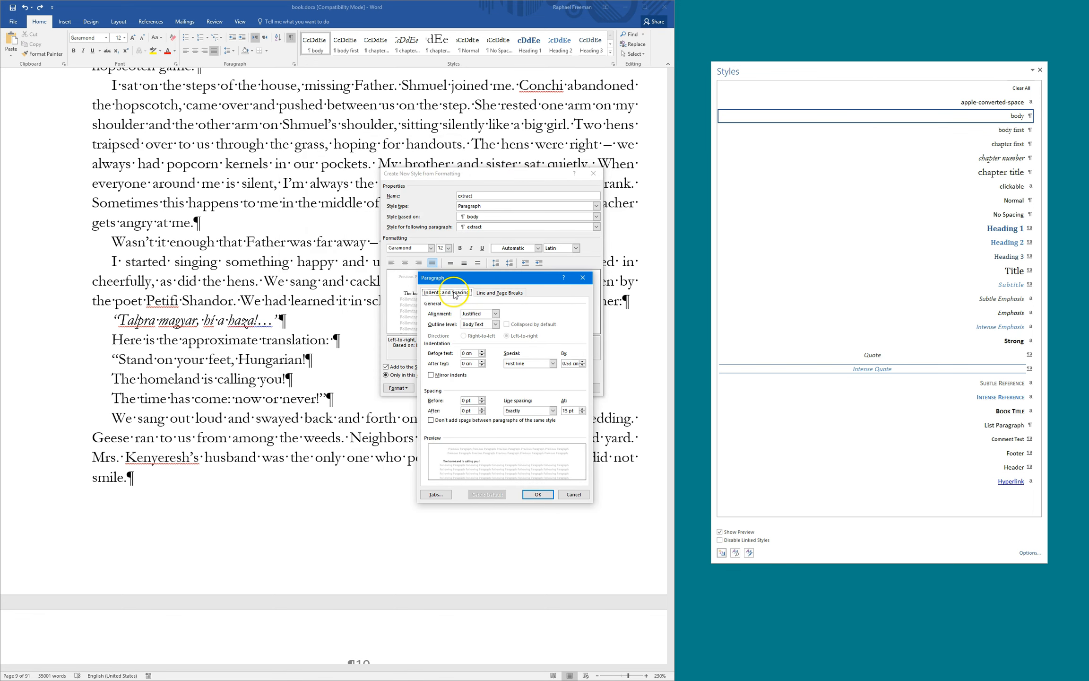
{"action": "left_click_drag", "start_coordinate": [476, 353], "coordinate": [462, 353]}
{"action": "type", "text": "30pt"}
{"action": "left_click", "coordinate": [528, 494]}
{"action": "left_click", "coordinate": [548, 387]}
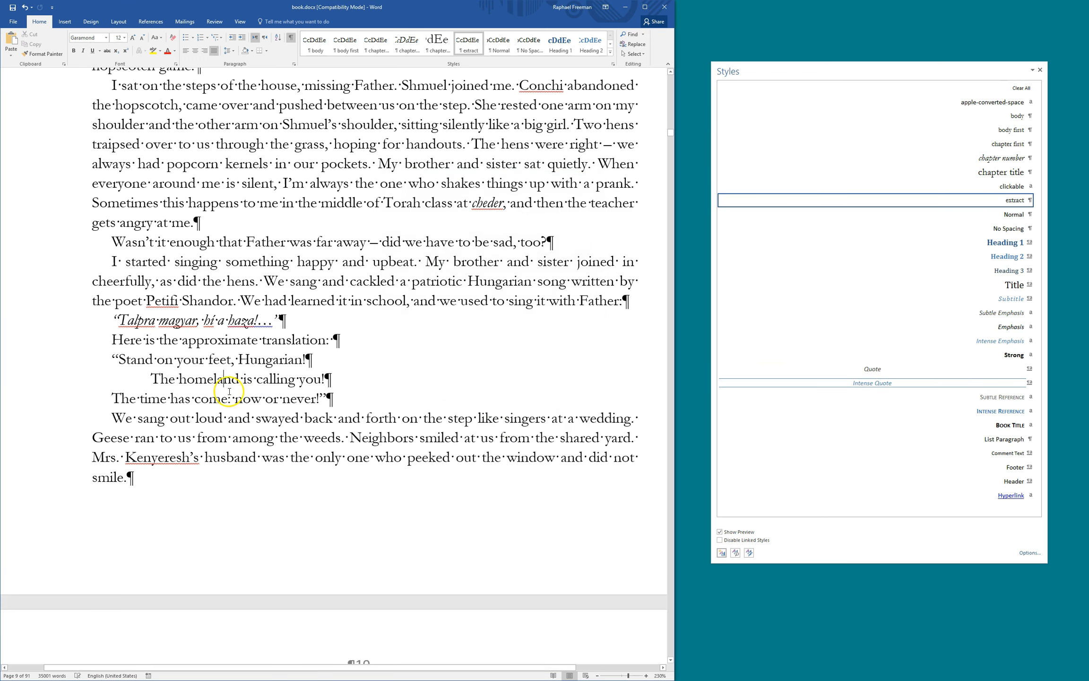
Apply extract to 'The time has come' and 'Stand on your feet' lines, then hide formatting marks
{"action": "left_click", "coordinate": [225, 391]}
{"action": "key", "text": "F4"}
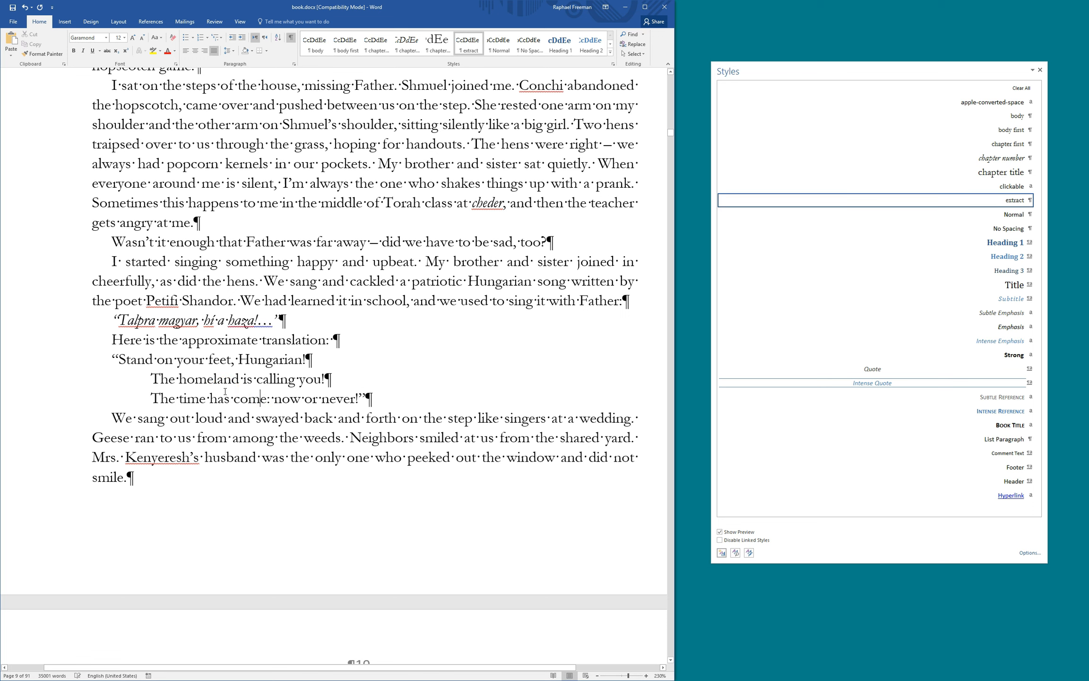
{"action": "key", "text": "Up"}
{"action": "key", "text": "Up"}
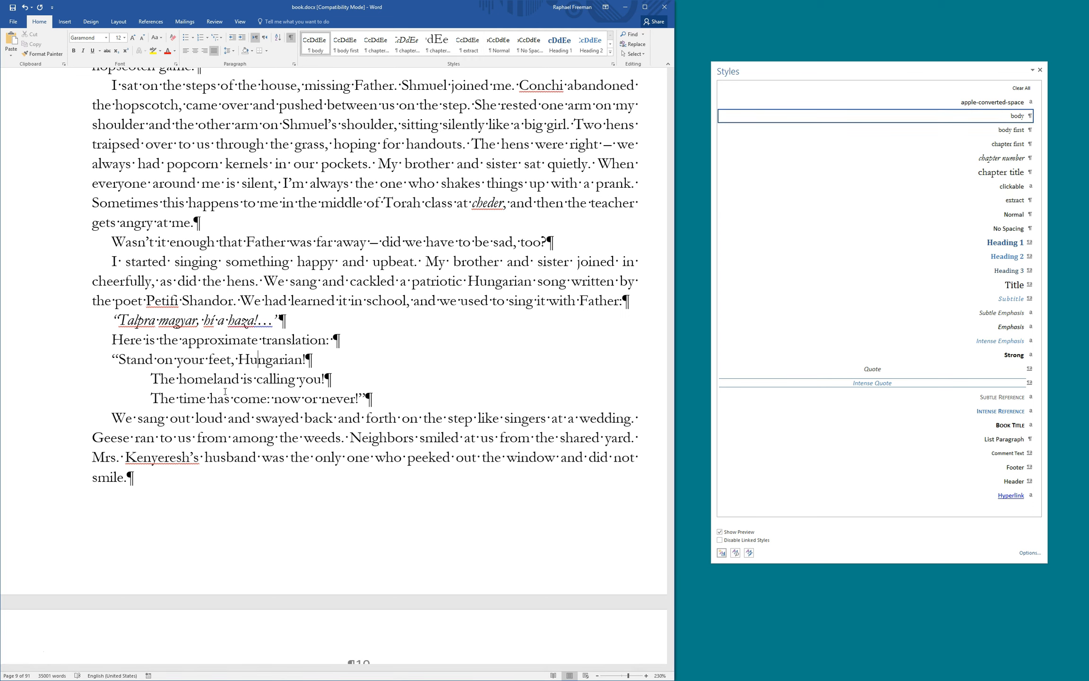
{"action": "key", "text": "F4"}
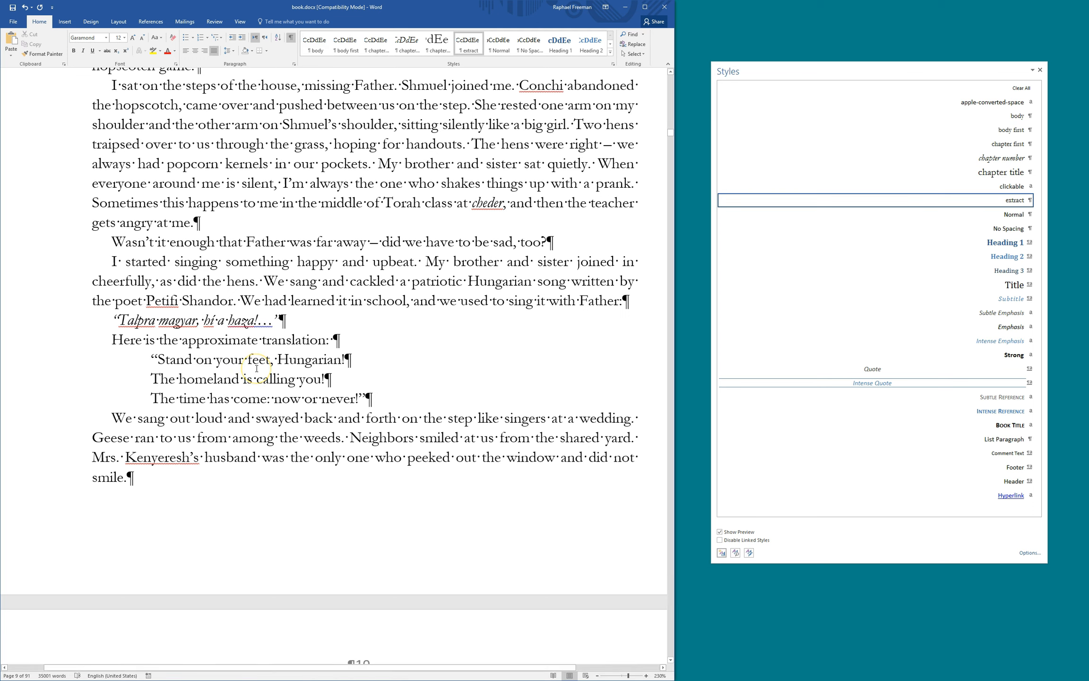
{"action": "key", "text": "ctrl+shift+8"}
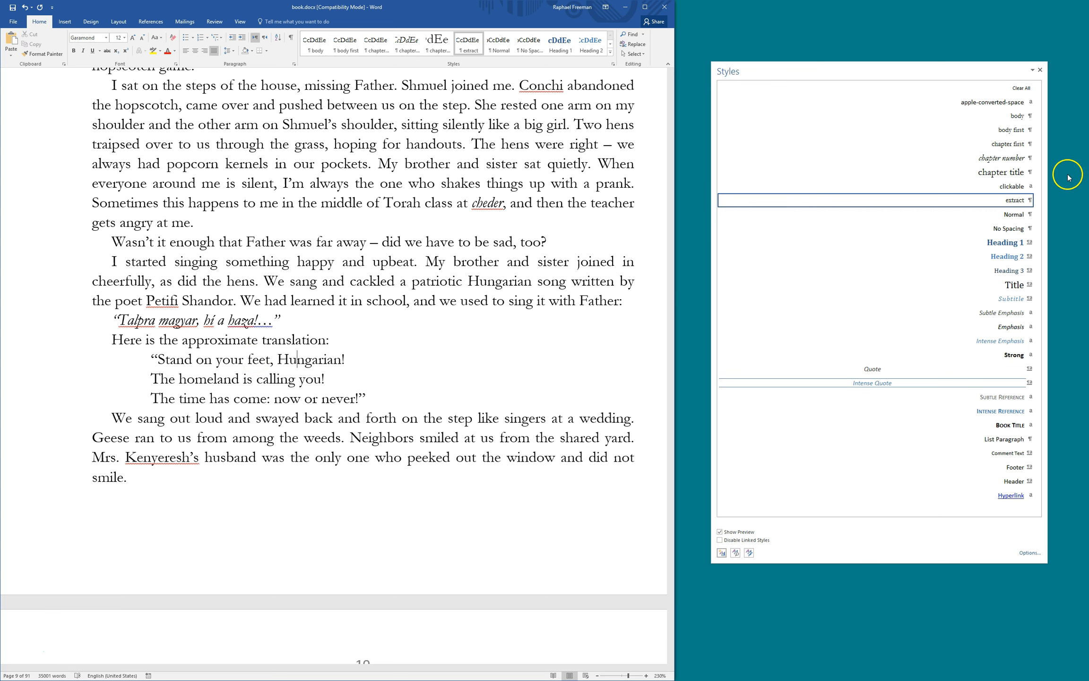
Create the 'extract first' style with 15 pt space before on 'Stand on your feet, Hungarian!'
{"action": "left_click", "coordinate": [722, 553]}
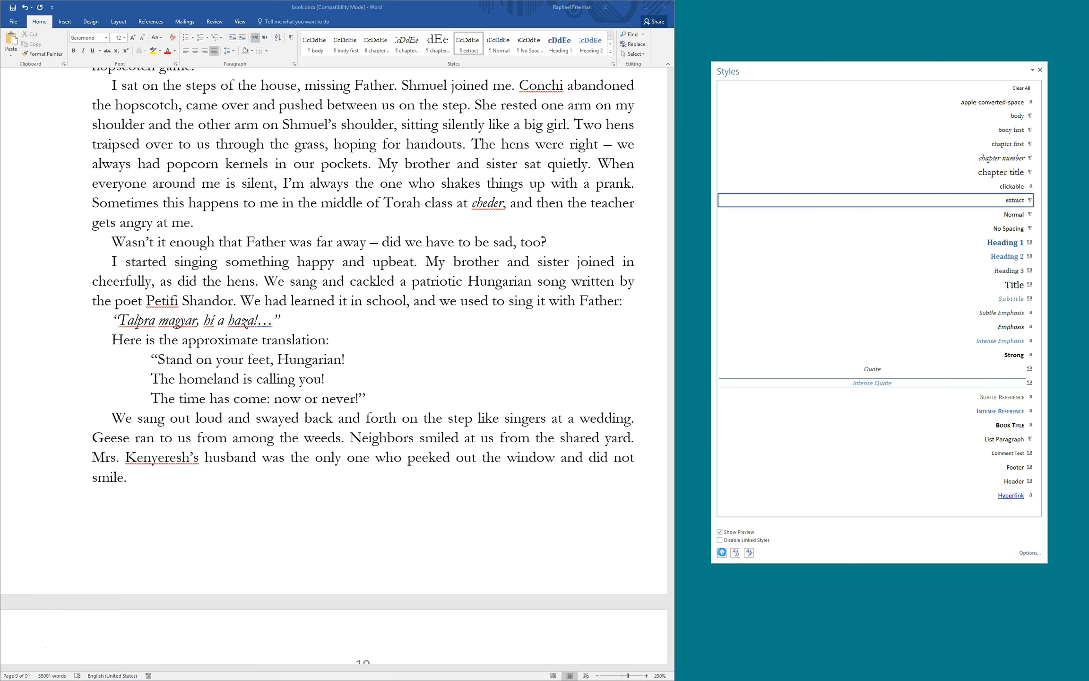
{"action": "type", "text": "extract first"}
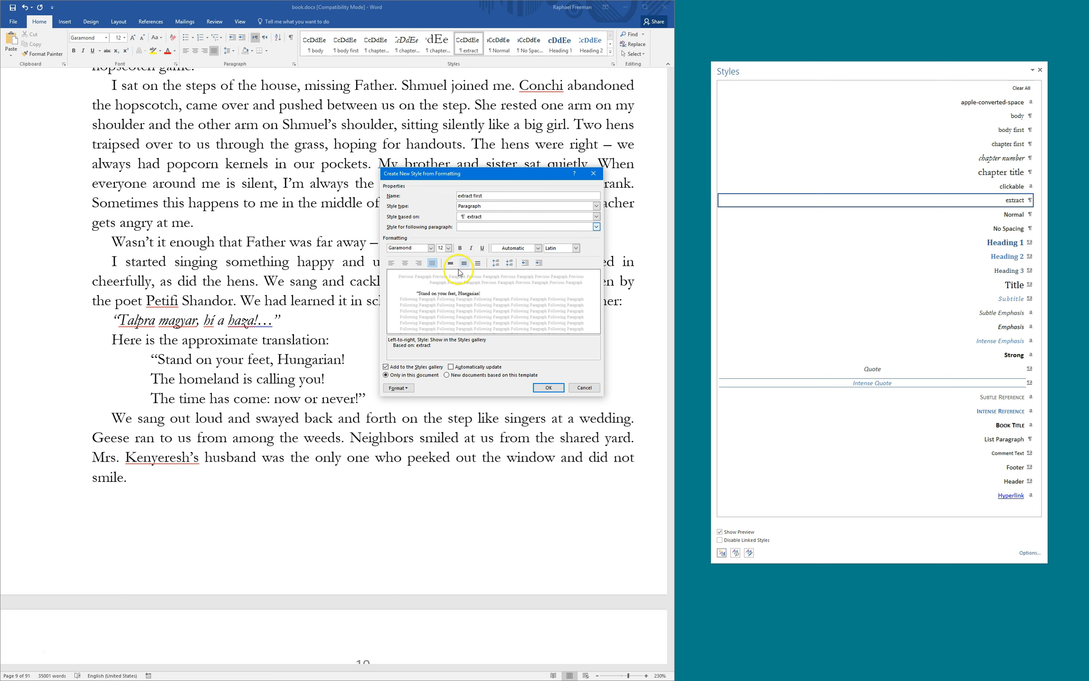
{"action": "left_click", "coordinate": [398, 388]}
{"action": "left_click", "coordinate": [410, 407]}
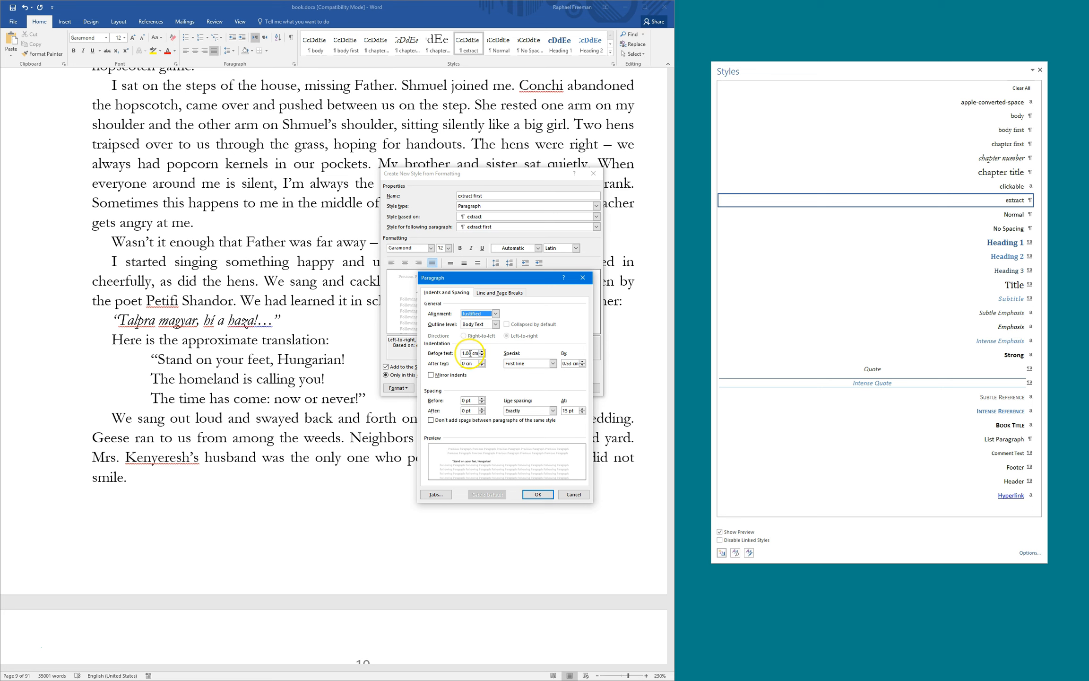
{"action": "left_click_drag", "start_coordinate": [476, 400], "coordinate": [443, 400]}
{"action": "type", "text": "15"}
{"action": "key", "text": "Return"}
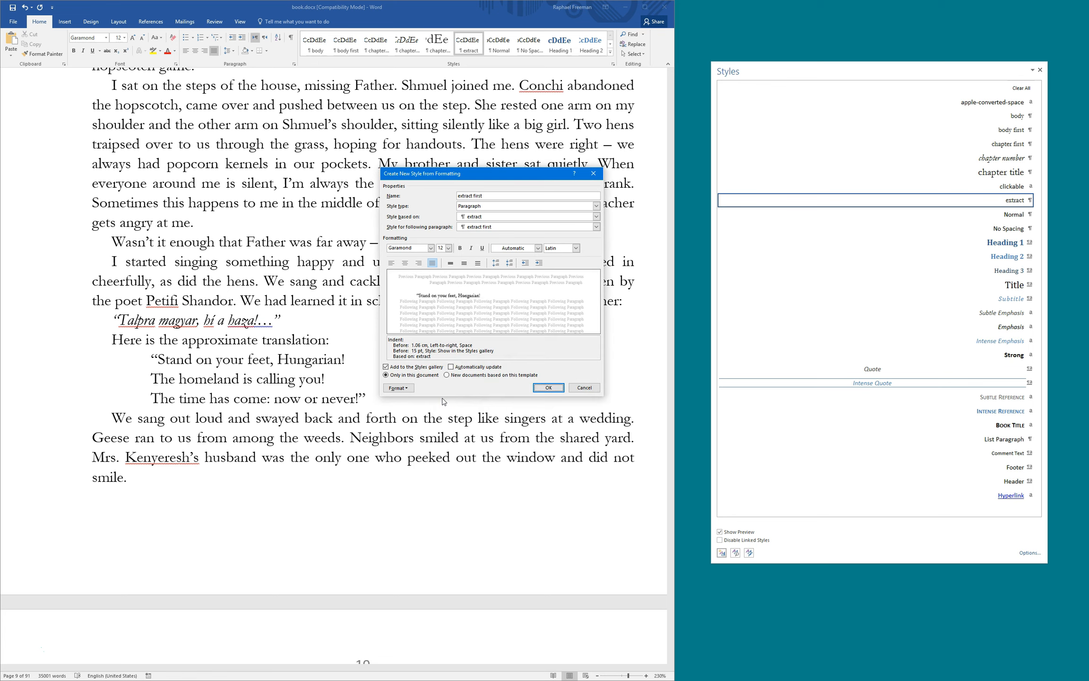
{"action": "left_click", "coordinate": [541, 387]}
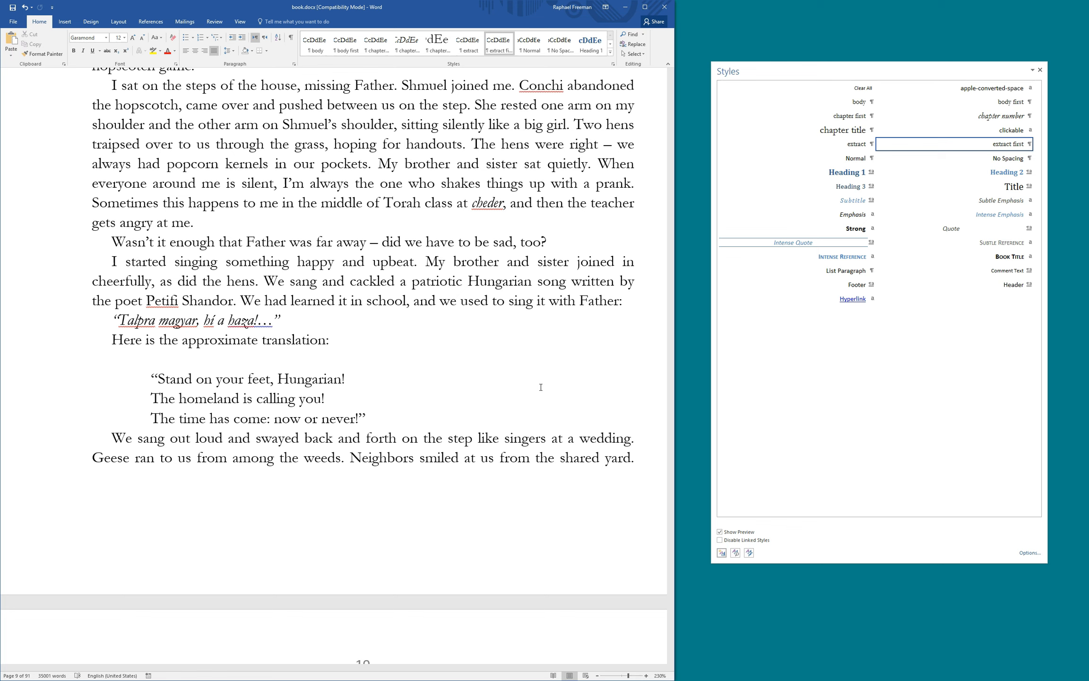
{"action": "key", "text": "Down"}
{"action": "key", "text": "Down"}
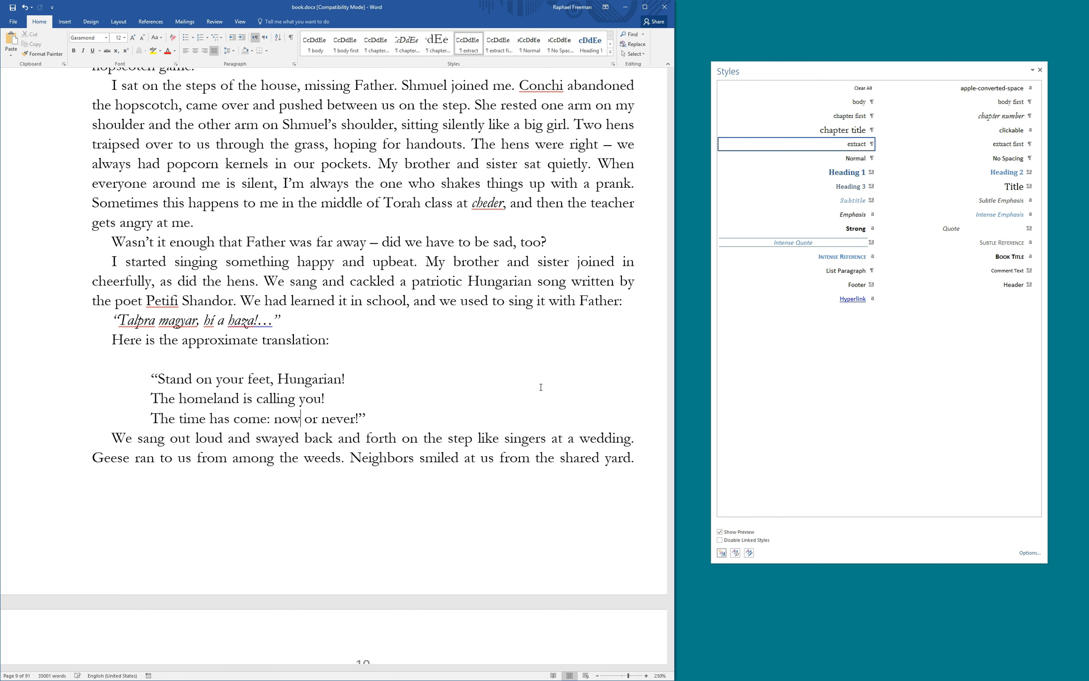
{"action": "key", "text": "Down"}
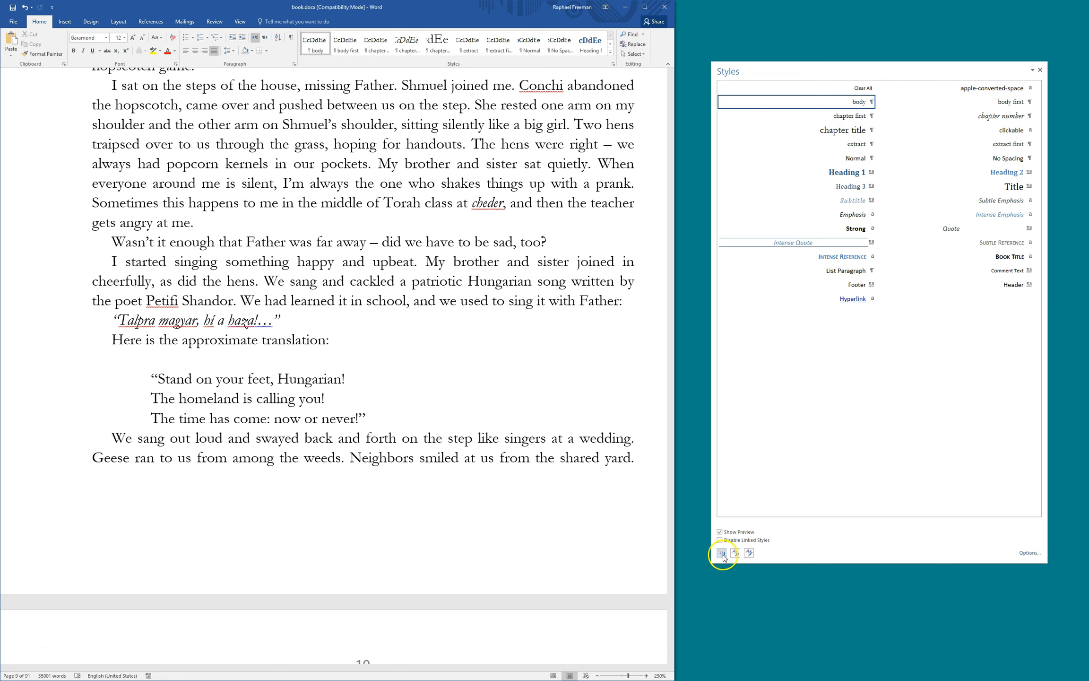
Start a new style named 'body spb4' and assign it the Alt+Ctrl+Num 2 shortcut
{"action": "mouse_move", "coordinate": [828, 168]}
{"action": "mouse_move", "coordinate": [842, 103]}
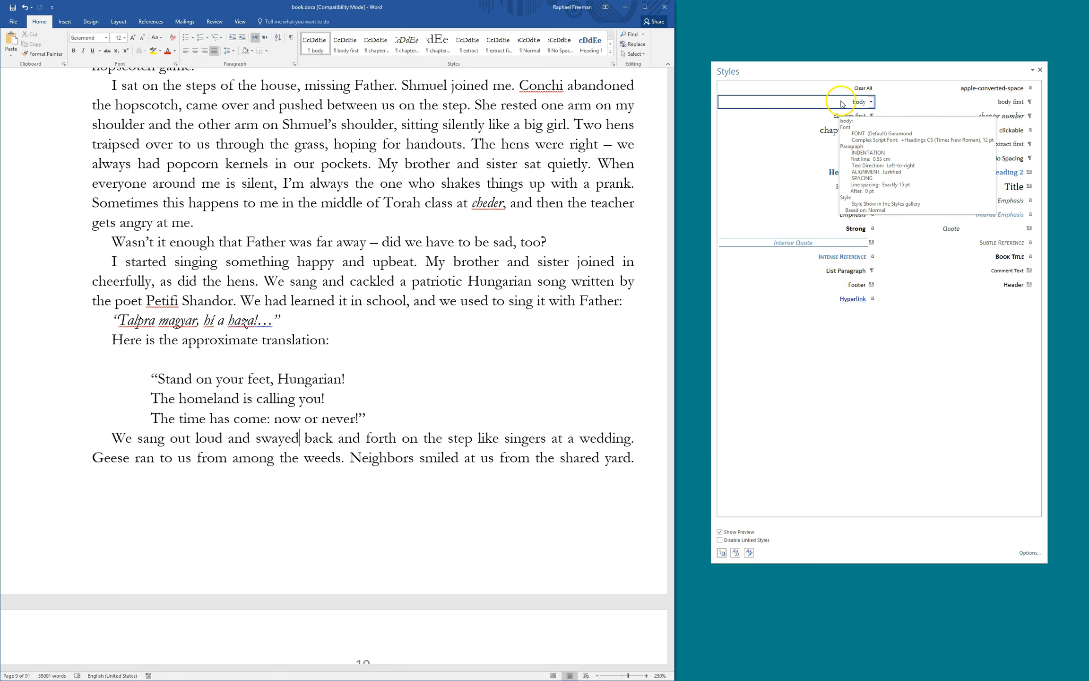
{"action": "left_click", "coordinate": [722, 552]}
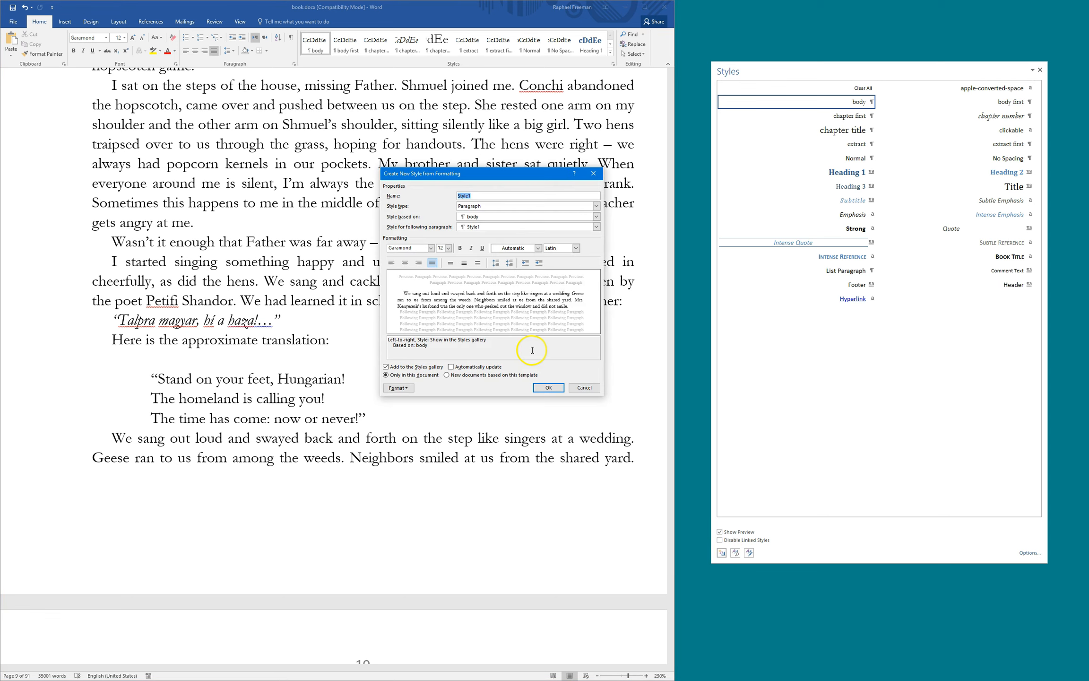
{"action": "type", "text": "bod"}
{"action": "type", "text": "y spb4"}
{"action": "left_click", "coordinate": [398, 388]}
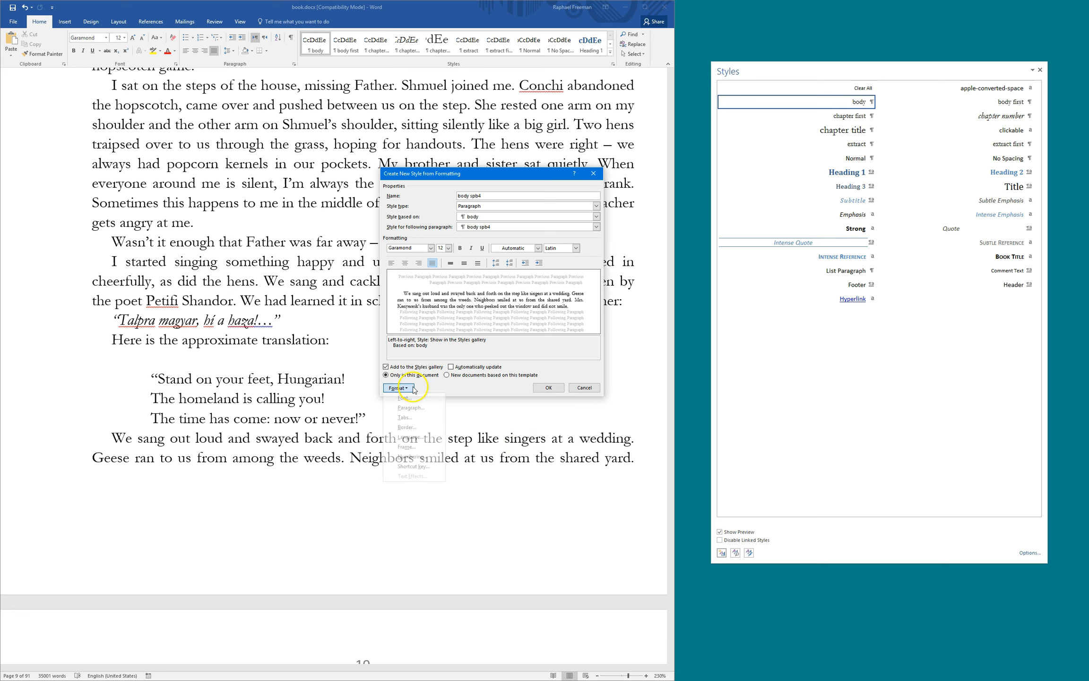
{"action": "left_click", "coordinate": [414, 466]}
{"action": "key", "text": "ctrl+KP_2"}
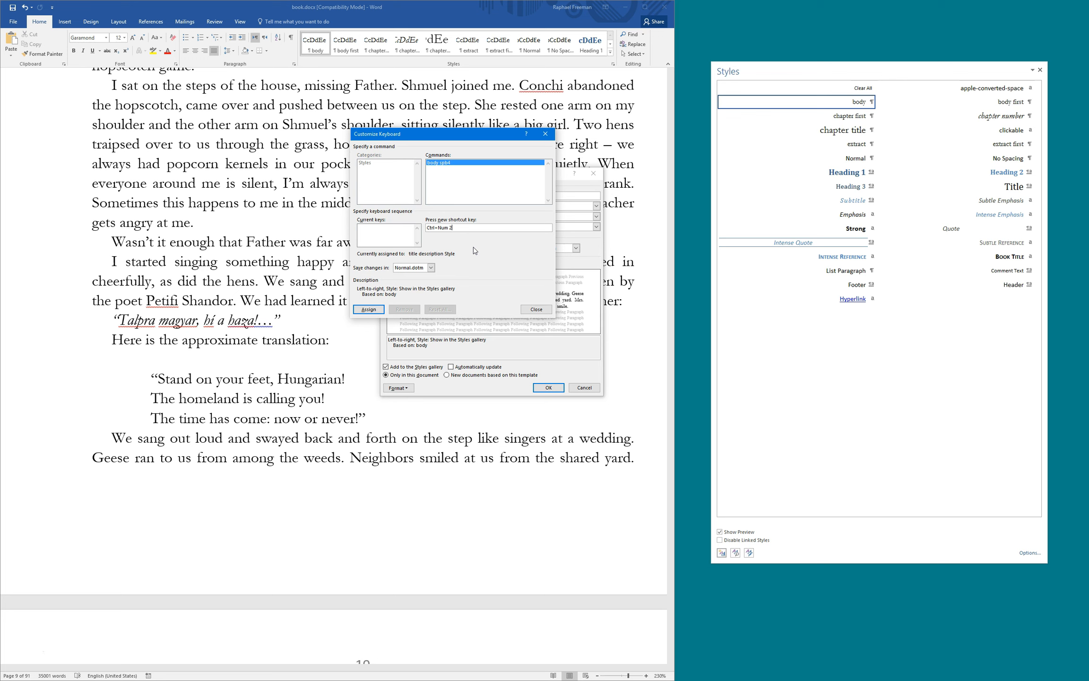
{"action": "key", "text": "ctrl+alt+KP_2"}
{"action": "left_click", "coordinate": [368, 309]}
{"action": "left_click", "coordinate": [536, 309]}
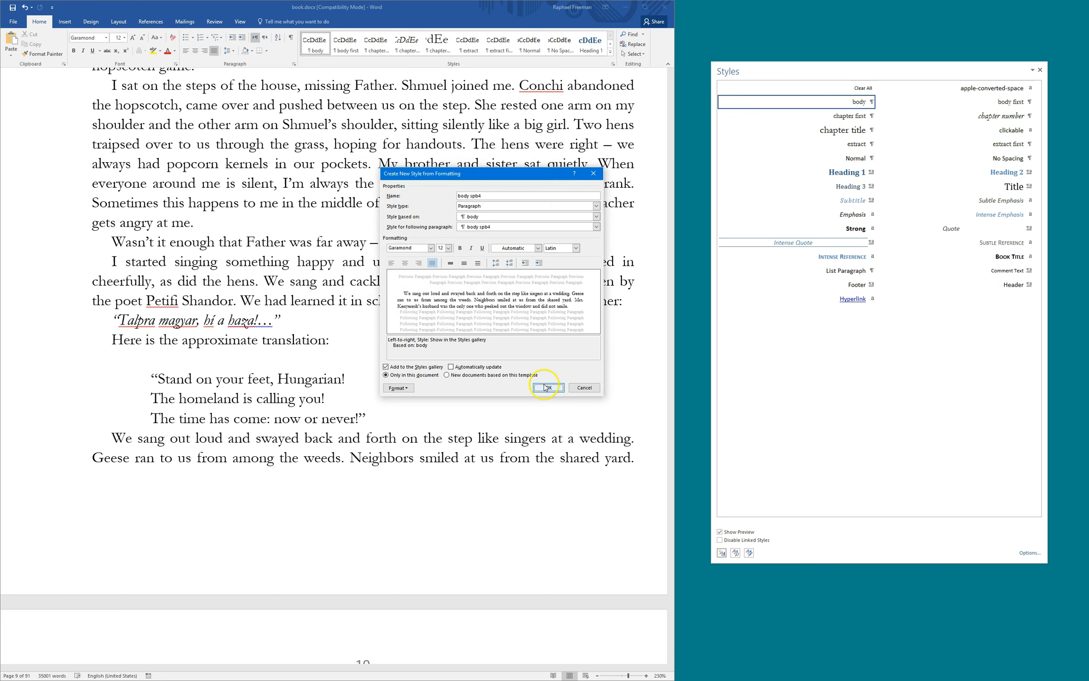
Give body spb4 15 pt space before and finish creating the style
{"action": "left_click", "coordinate": [399, 388]}
{"action": "left_click", "coordinate": [418, 408]}
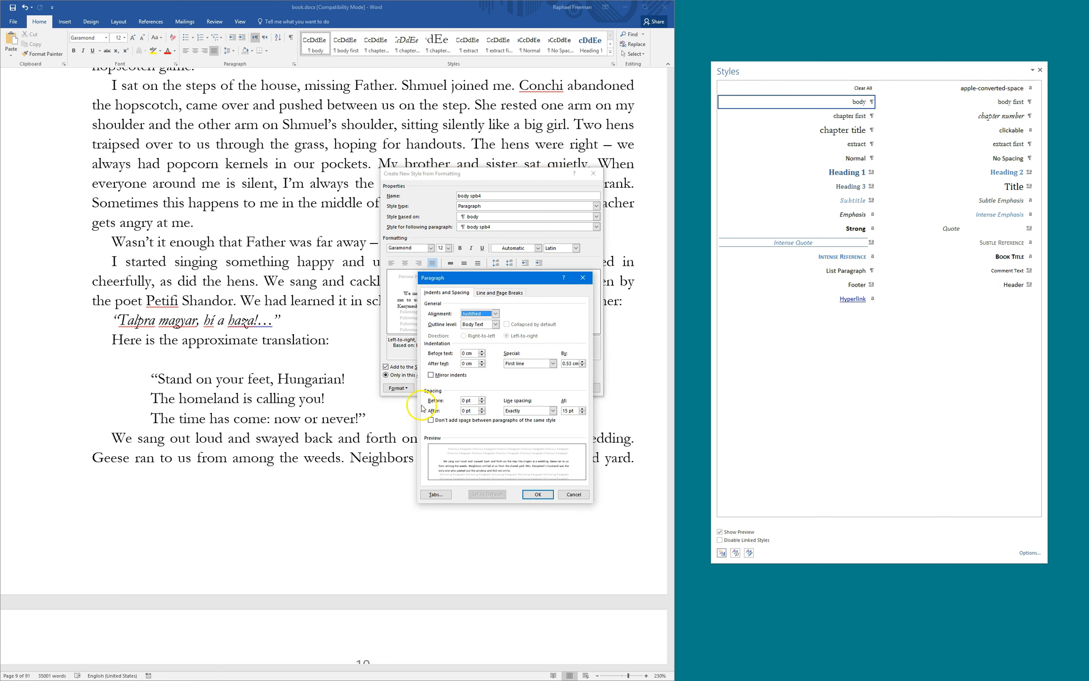
{"action": "triple_click", "coordinate": [470, 400]}
{"action": "type", "text": "15"}
{"action": "key", "text": "Return"}
{"action": "left_click", "coordinate": [543, 387]}
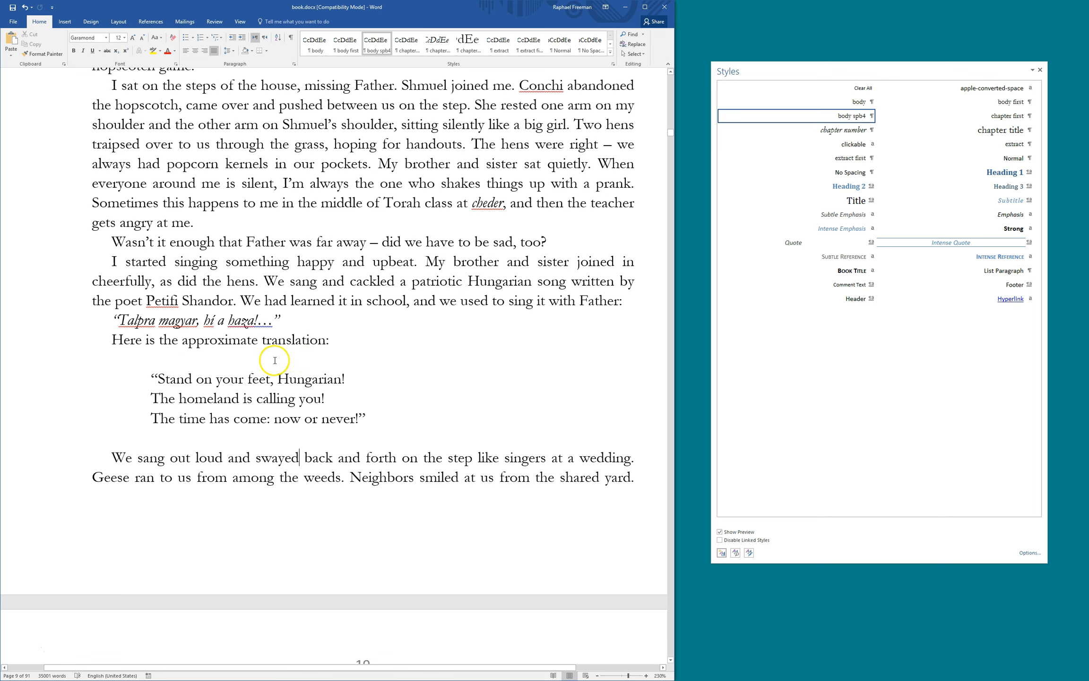
Preview Arno Pro as the body spb4 font, then cancel the change
{"action": "left_click", "coordinate": [208, 377]}
{"action": "left_click", "coordinate": [207, 459]}
{"action": "right_click", "coordinate": [821, 118]}
{"action": "left_click", "coordinate": [799, 138]}
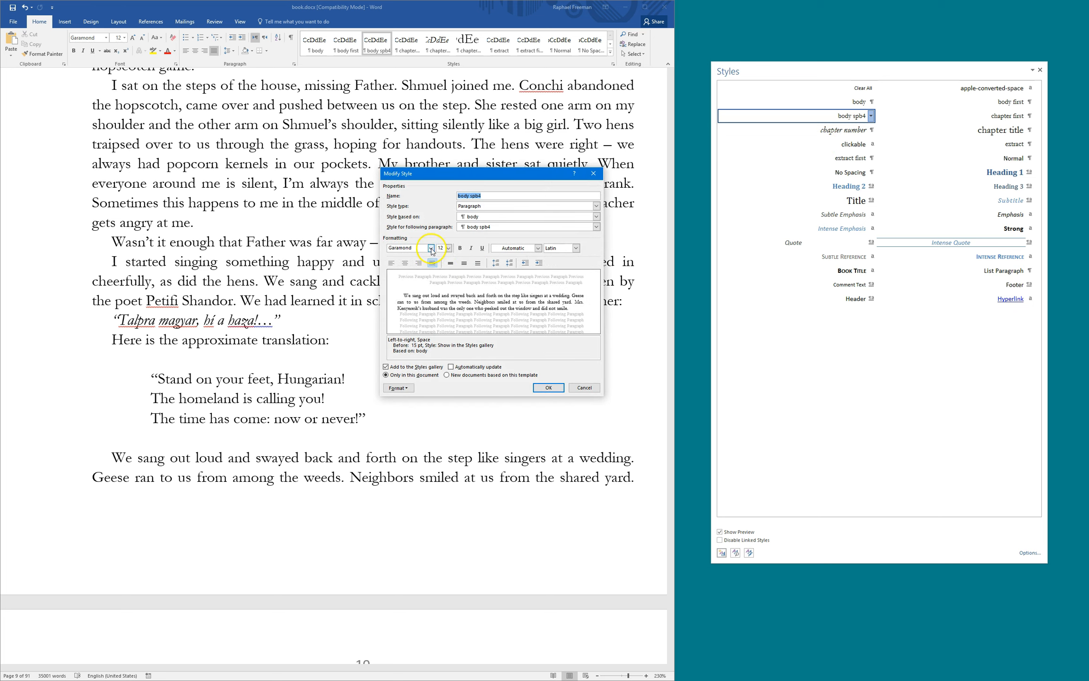
{"action": "left_click", "coordinate": [431, 248]}
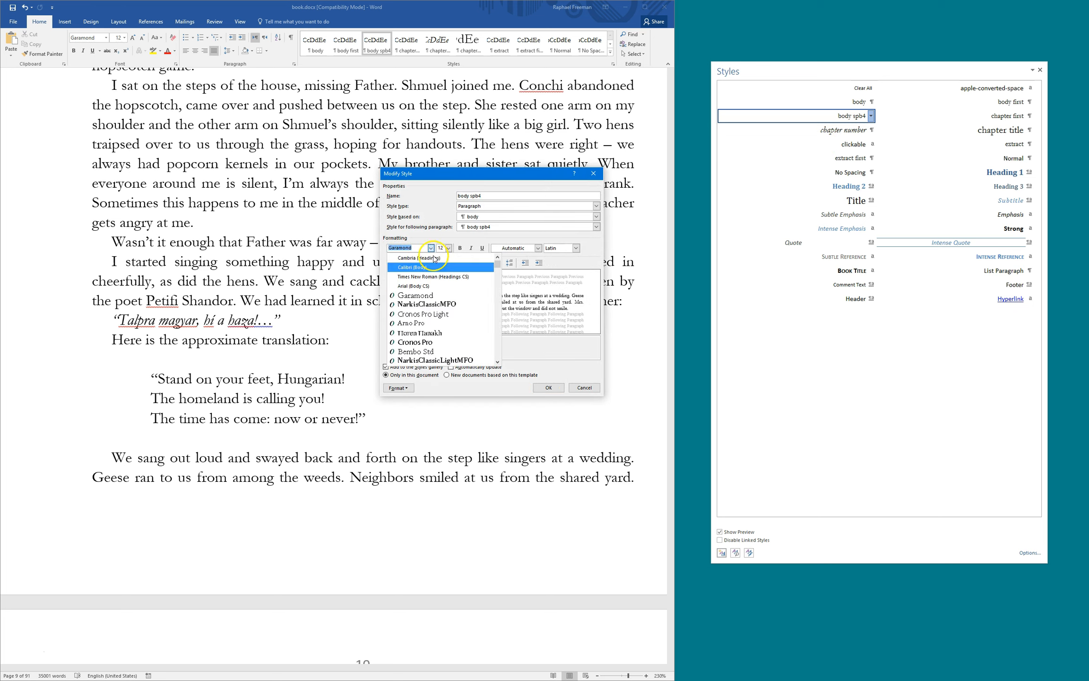
{"action": "left_click", "coordinate": [444, 318]}
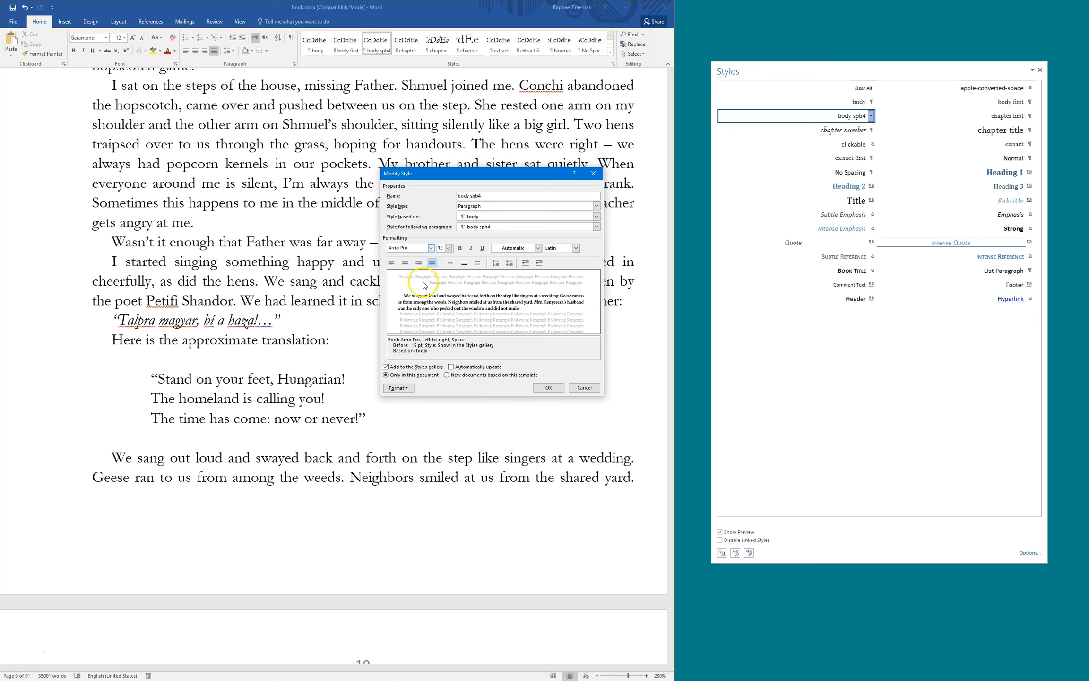
{"action": "left_click", "coordinate": [584, 388]}
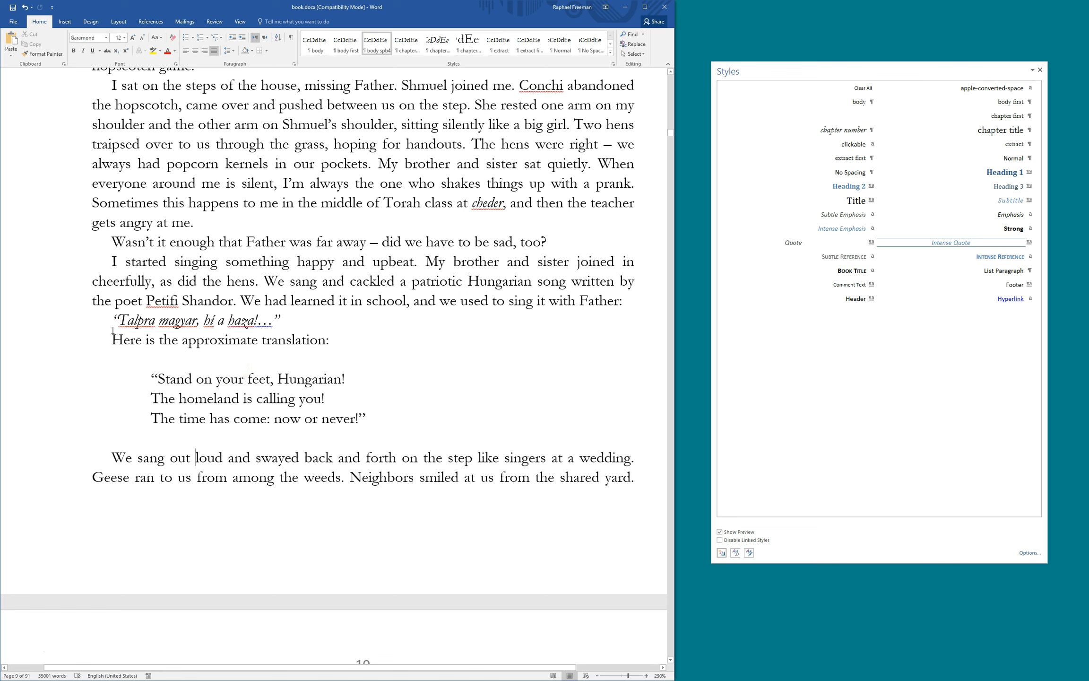
{"action": "left_click", "coordinate": [215, 325]}
{"action": "left_click_drag", "start_coordinate": [114, 455], "coordinate": [348, 471]}
{"action": "left_click", "coordinate": [263, 460]}
{"action": "left_click", "coordinate": [107, 459]}
{"action": "left_click", "coordinate": [354, 340]}
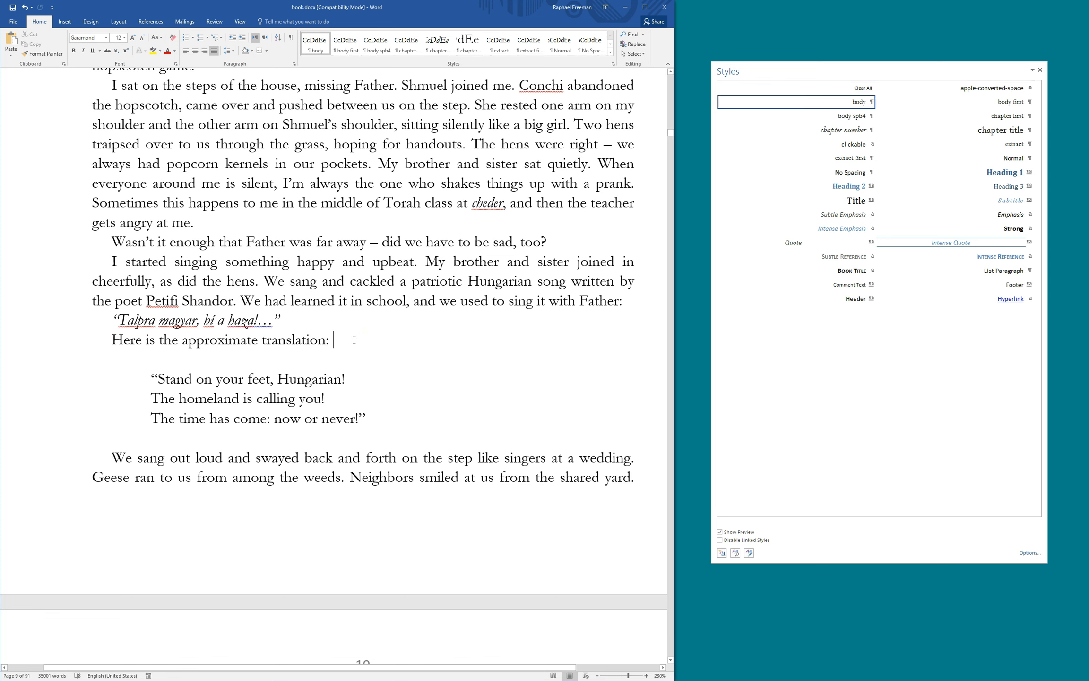
{"action": "key", "text": "Delete"}
{"action": "key", "text": "Delete"}
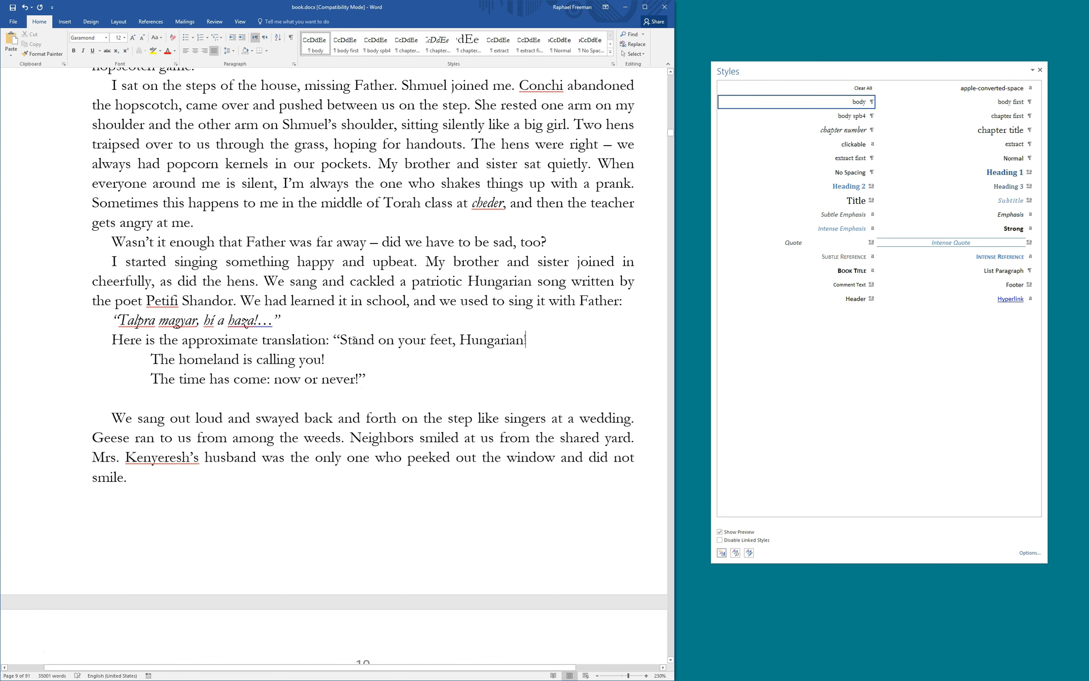
{"action": "key", "text": "Delete"}
{"action": "key", "text": "End"}
{"action": "key", "text": "Delete"}
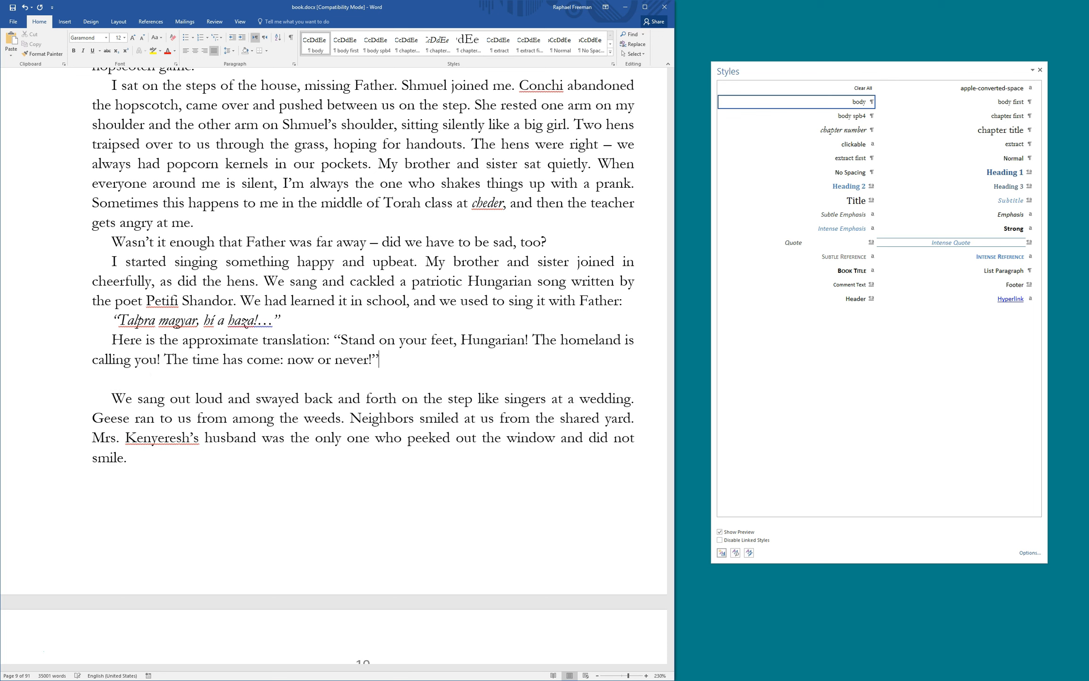
{"action": "key", "text": "Delete"}
{"action": "key", "text": "Delete"}
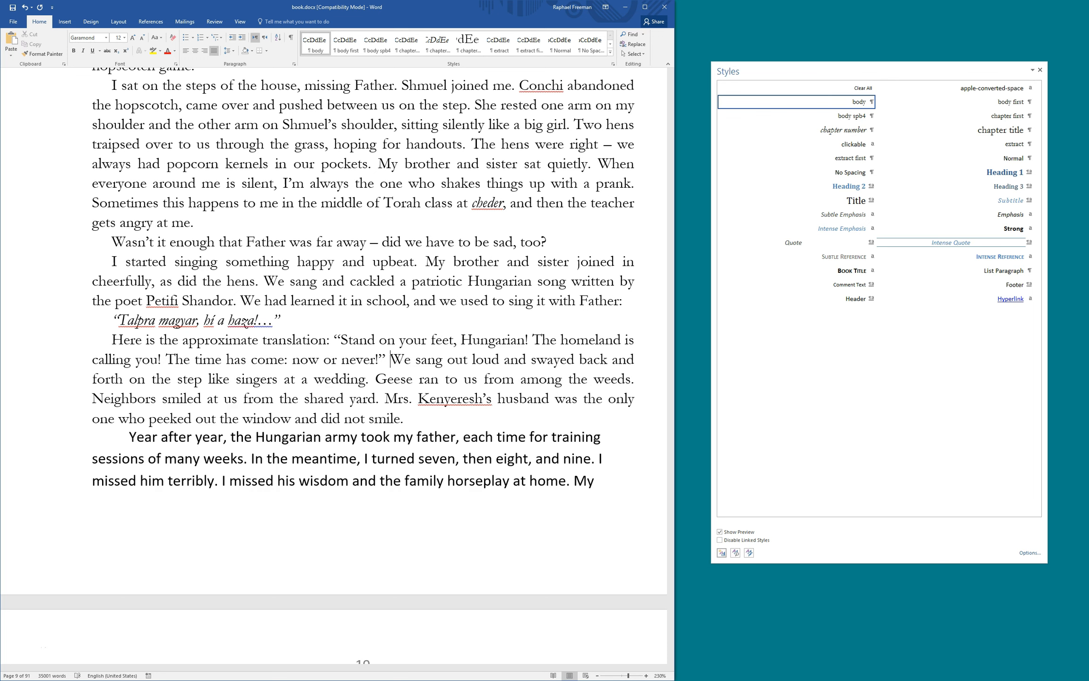
{"action": "key", "text": "ctrl+z"}
{"action": "key", "text": "ctrl+z"}
{"action": "key", "text": "ctrl+z"}
{"action": "key", "text": "ctrl+z"}
{"action": "key", "text": "ctrl+z"}
{"action": "key", "text": "ctrl+z"}
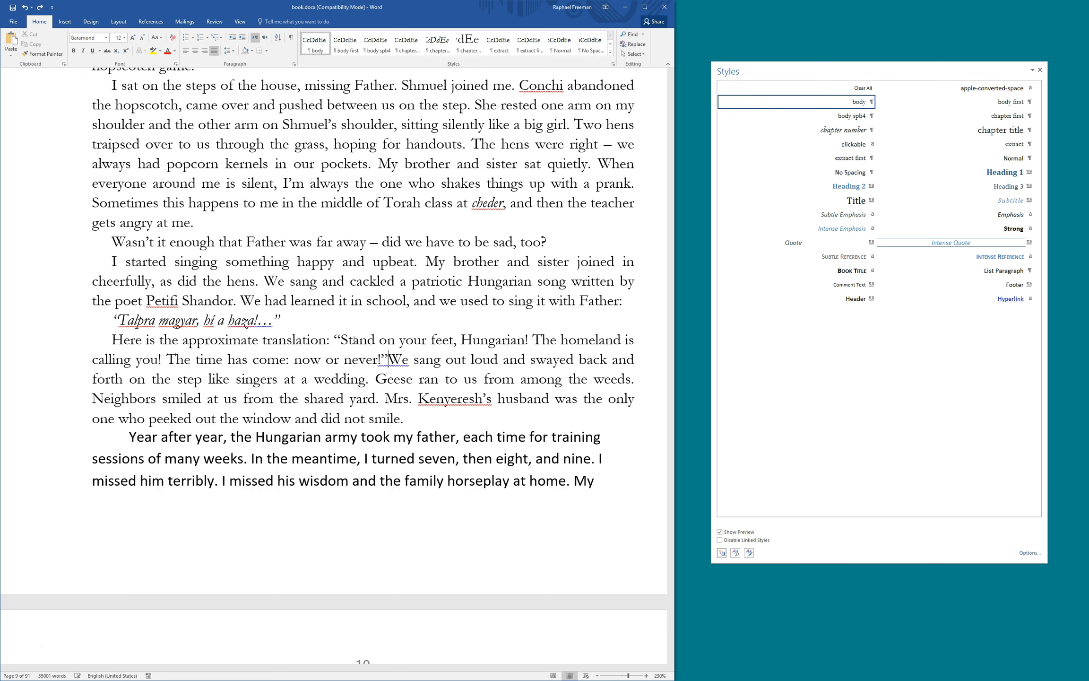
{"action": "key", "text": "ctrl+z"}
{"action": "key", "text": "ctrl+z"}
{"action": "key", "text": "ctrl+z"}
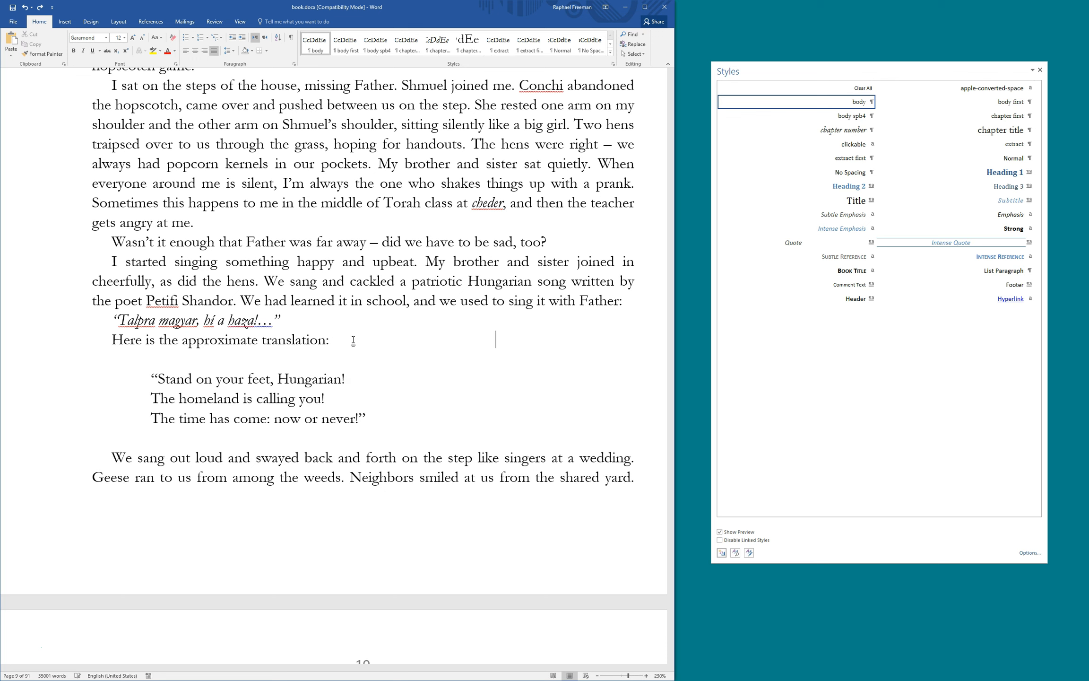
{"action": "left_click", "coordinate": [203, 461]}
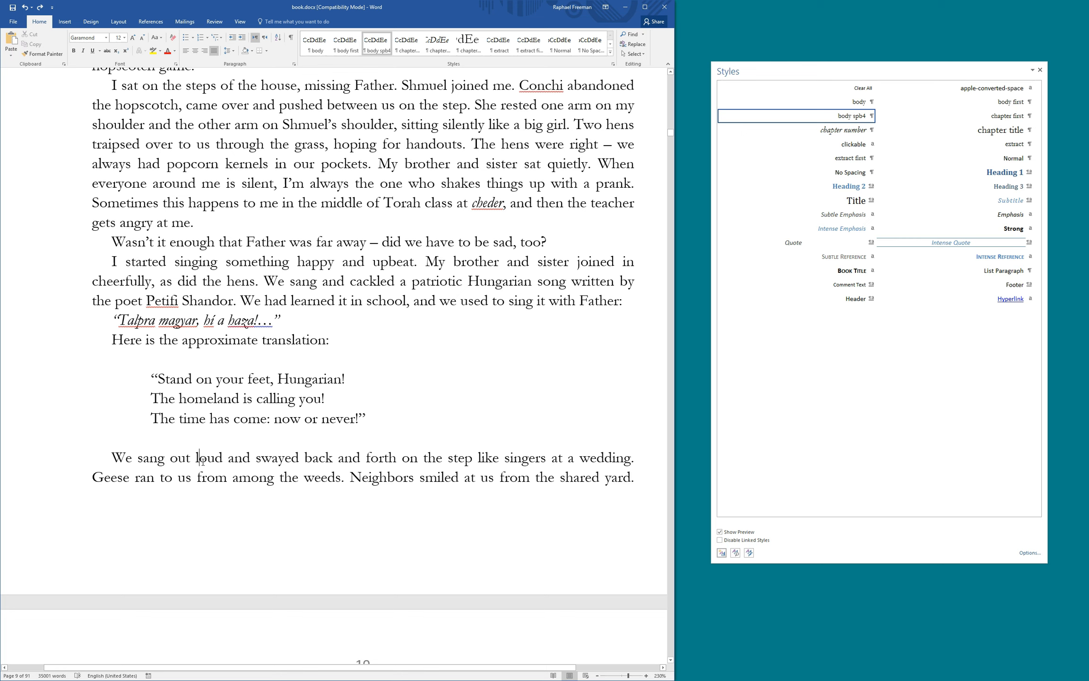
Apply body first to 'We sang out loud', then save it as 'body first spb4' with 15 pt space before
{"action": "left_click", "coordinate": [982, 104]}
{"action": "left_click", "coordinate": [724, 552]}
{"action": "type", "text": "body first spb4"}
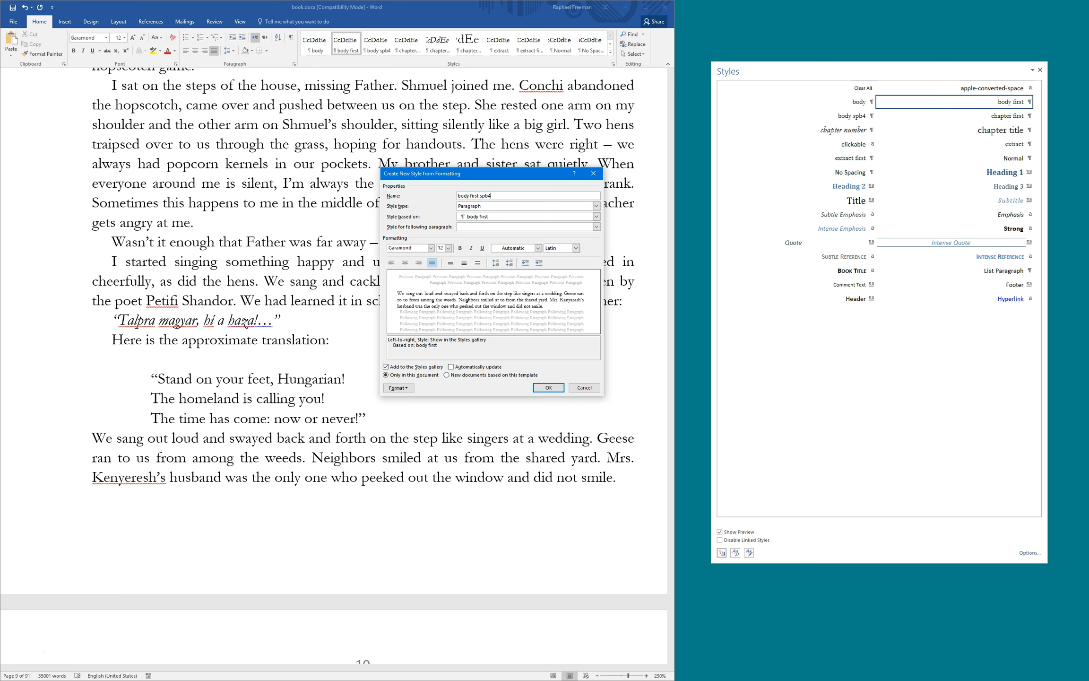
{"action": "left_click", "coordinate": [399, 388]}
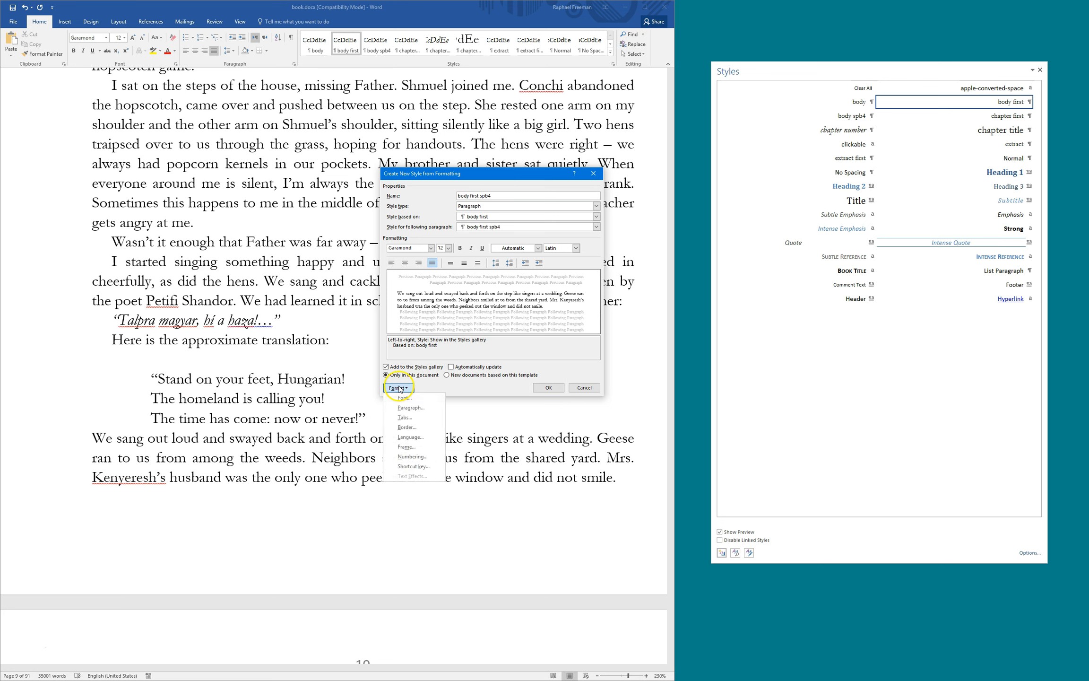
{"action": "left_click", "coordinate": [405, 409]}
{"action": "left_click_drag", "start_coordinate": [475, 400], "coordinate": [442, 400]}
{"action": "type", "text": "15pt"}
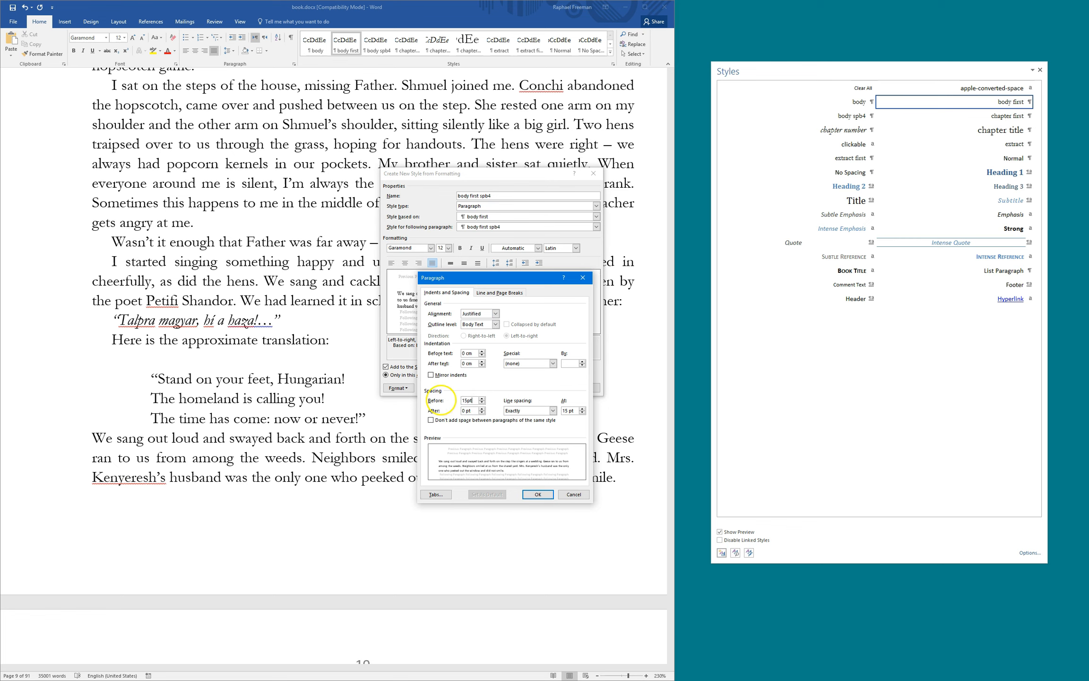
{"action": "key", "text": "Return"}
{"action": "left_click", "coordinate": [539, 387]}
Push the 'Wasn't it enough' passage down to start on page 10
{"action": "scroll", "coordinate": [480, 411], "scroll_direction": "down", "scroll_amount": 2}
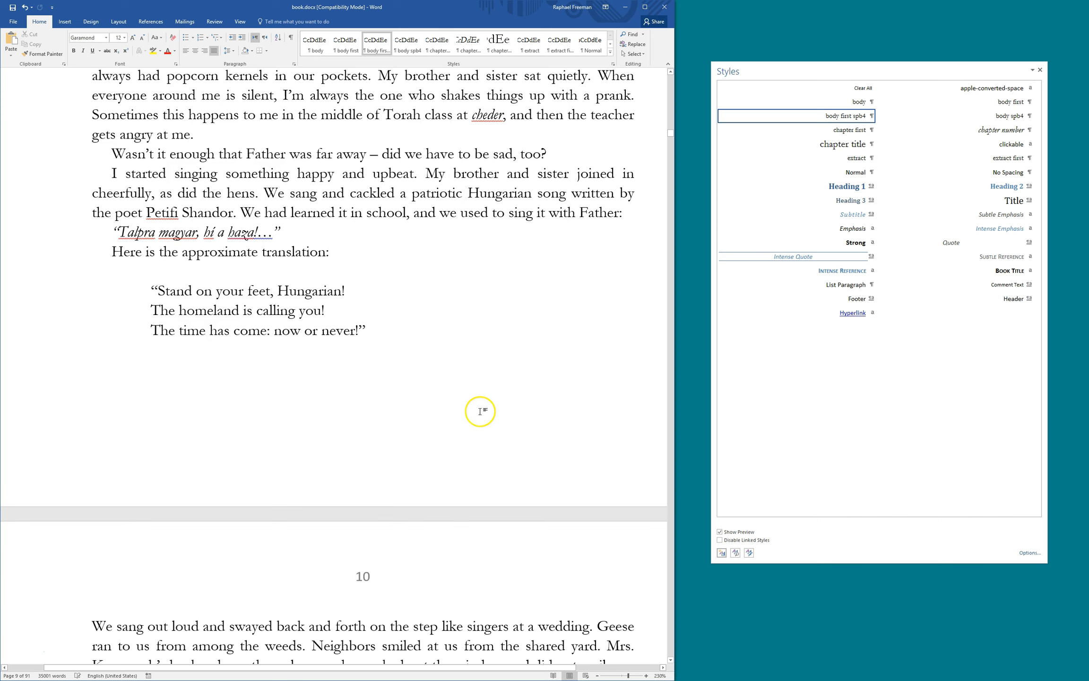
{"action": "scroll", "coordinate": [403, 378], "scroll_direction": "down", "scroll_amount": 4}
{"action": "scroll", "coordinate": [403, 376], "scroll_direction": "up", "scroll_amount": 5}
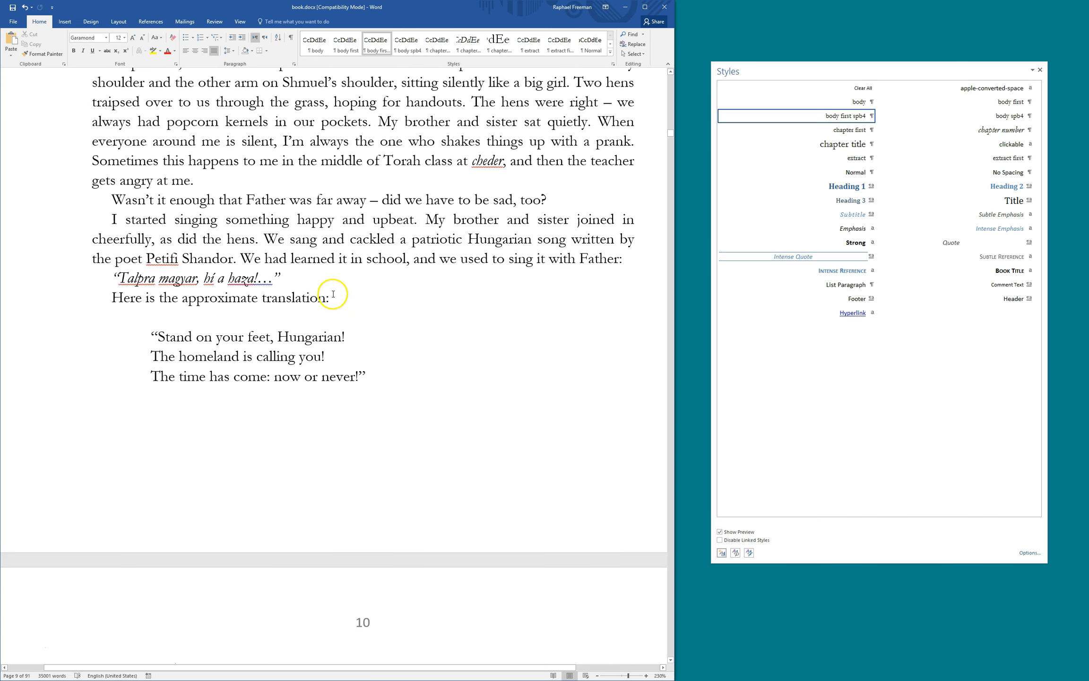
{"action": "scroll", "coordinate": [230, 339], "scroll_direction": "down", "scroll_amount": 1}
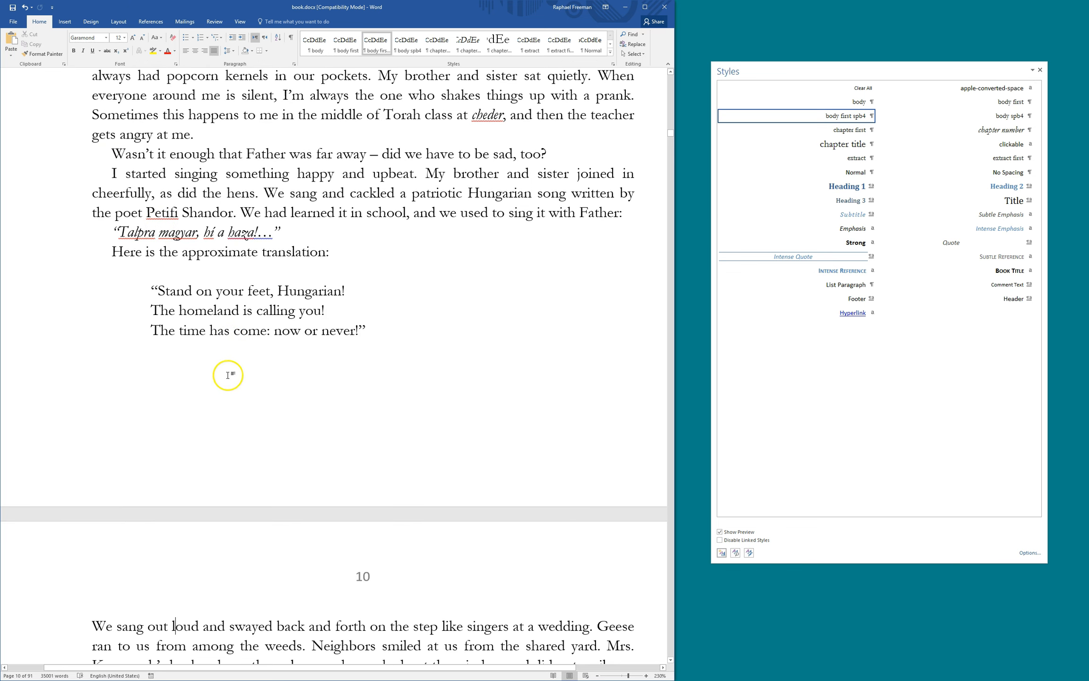
{"action": "left_click", "coordinate": [110, 153]}
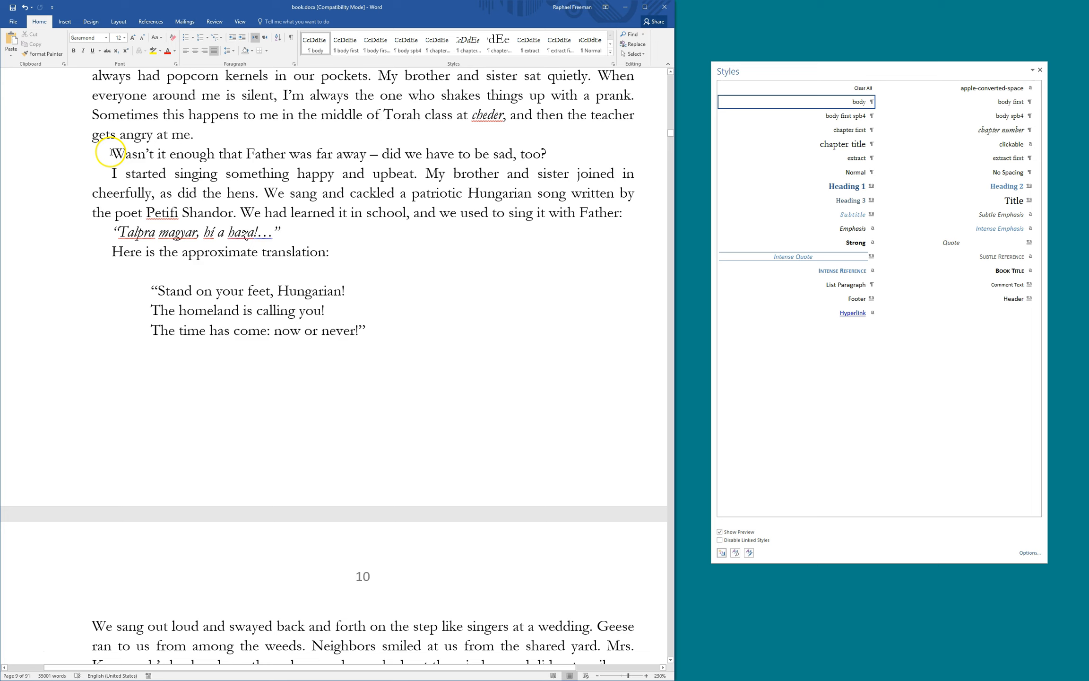
{"action": "key", "text": "Return"}
{"action": "key", "text": "Return"}
{"action": "key", "text": "Return"}
{"action": "key", "text": "Return"}
{"action": "key", "text": "Return"}
{"action": "key", "text": "Return"}
{"action": "key", "text": "Return"}
{"action": "key", "text": "Return"}
{"action": "key", "text": "Return"}
{"action": "key", "text": "Return"}
{"action": "key", "text": "Return"}
{"action": "key", "text": "Return"}
{"action": "key", "text": "Return"}
{"action": "key", "text": "Return"}
{"action": "key", "text": "Return"}
{"action": "key", "text": "Return"}
{"action": "key", "text": "Return"}
{"action": "key", "text": "Return"}
{"action": "key", "text": "Return"}
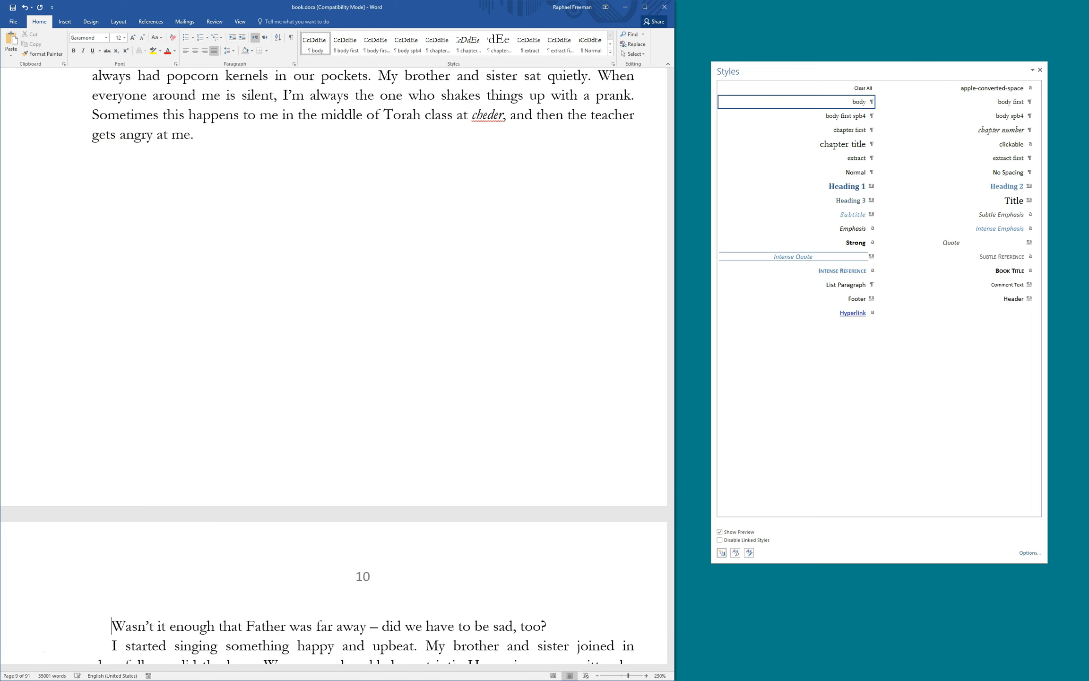
Make 'Year after year' and 'The war broke out' body text, and 'We sang out loud' body spb4
{"action": "scroll", "coordinate": [231, 175], "scroll_direction": "down", "scroll_amount": 9}
{"action": "scroll", "coordinate": [283, 265], "scroll_direction": "down", "scroll_amount": 1}
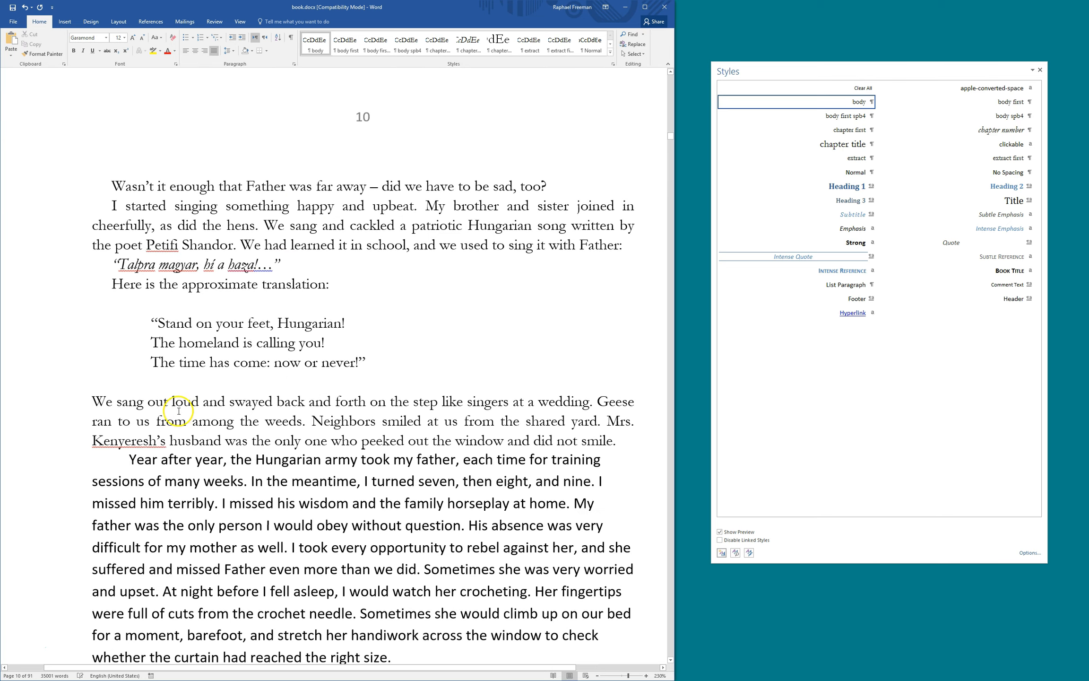
{"action": "left_click", "coordinate": [158, 415]}
{"action": "key", "text": "F4"}
{"action": "key", "text": "ctrl+Down"}
{"action": "key", "text": "F4"}
{"action": "left_click", "coordinate": [215, 411]}
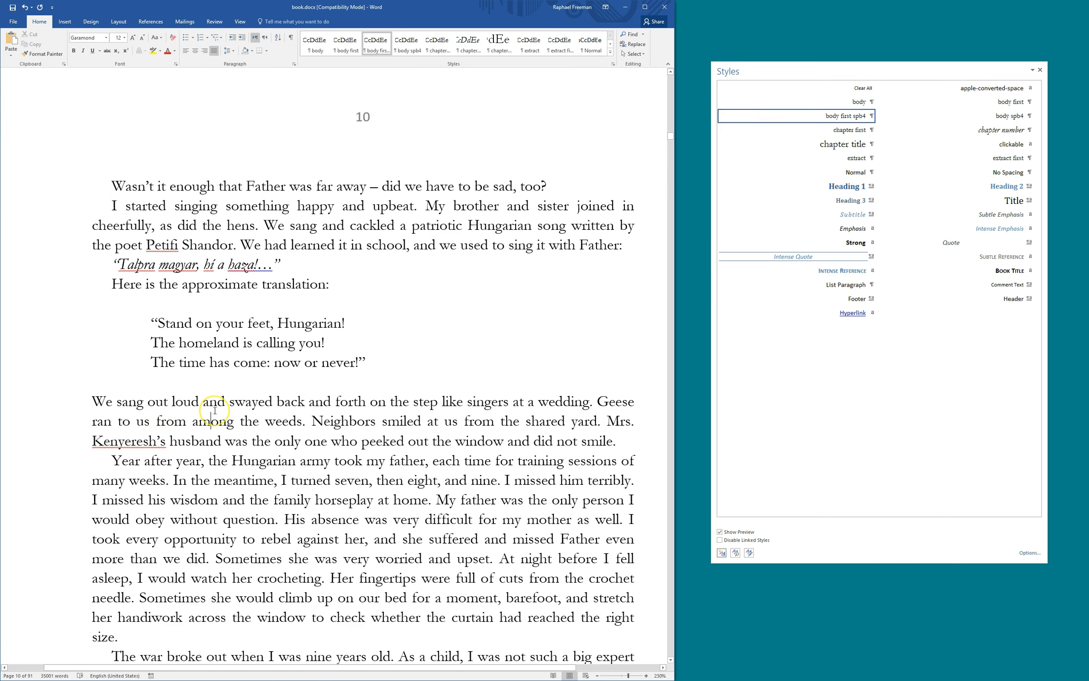
{"action": "key", "text": "alt+4"}
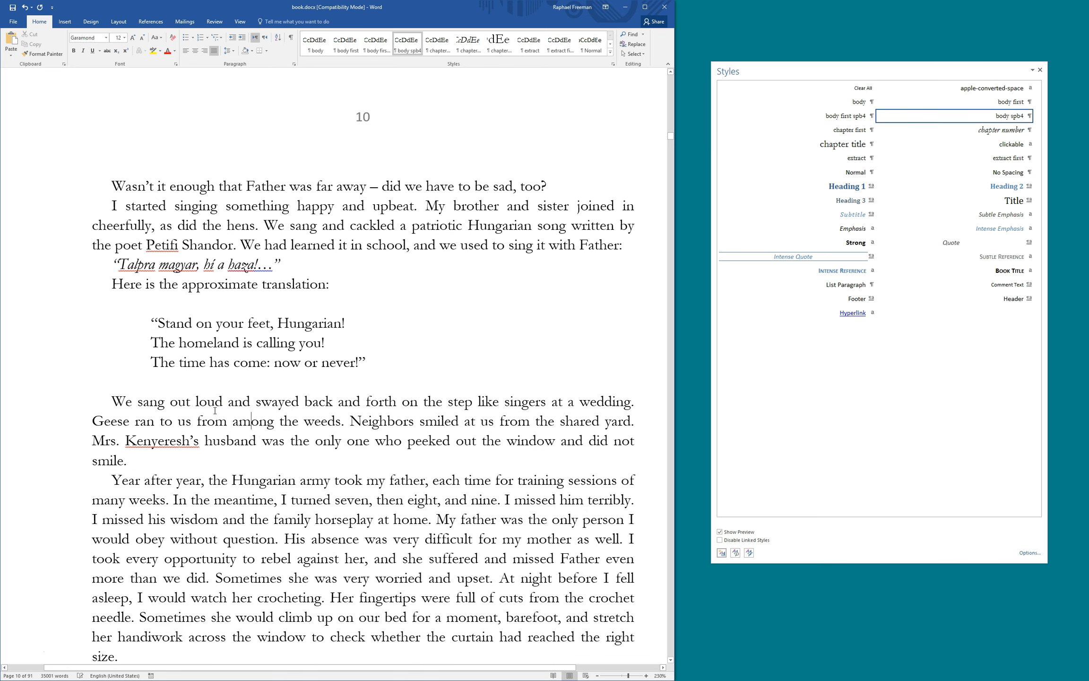
Check body first spb4's shortcut without changes, then apply body spb4 to 'We sang out loud' with Alt+4
{"action": "left_click", "coordinate": [847, 116]}
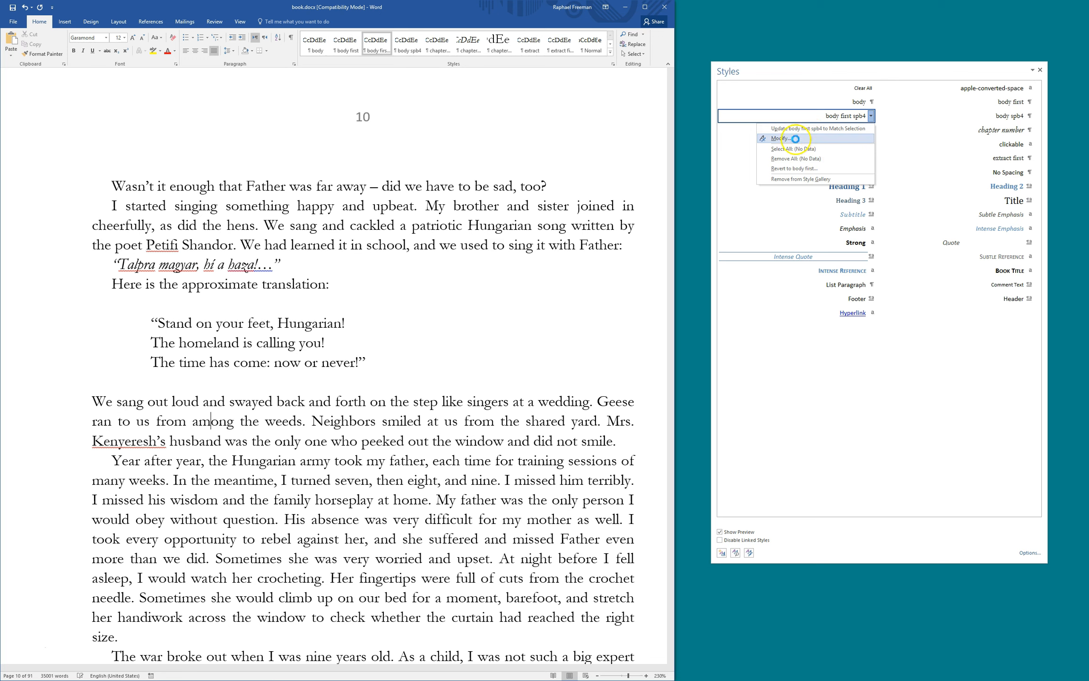
{"action": "left_click", "coordinate": [785, 138]}
{"action": "left_click", "coordinate": [402, 388]}
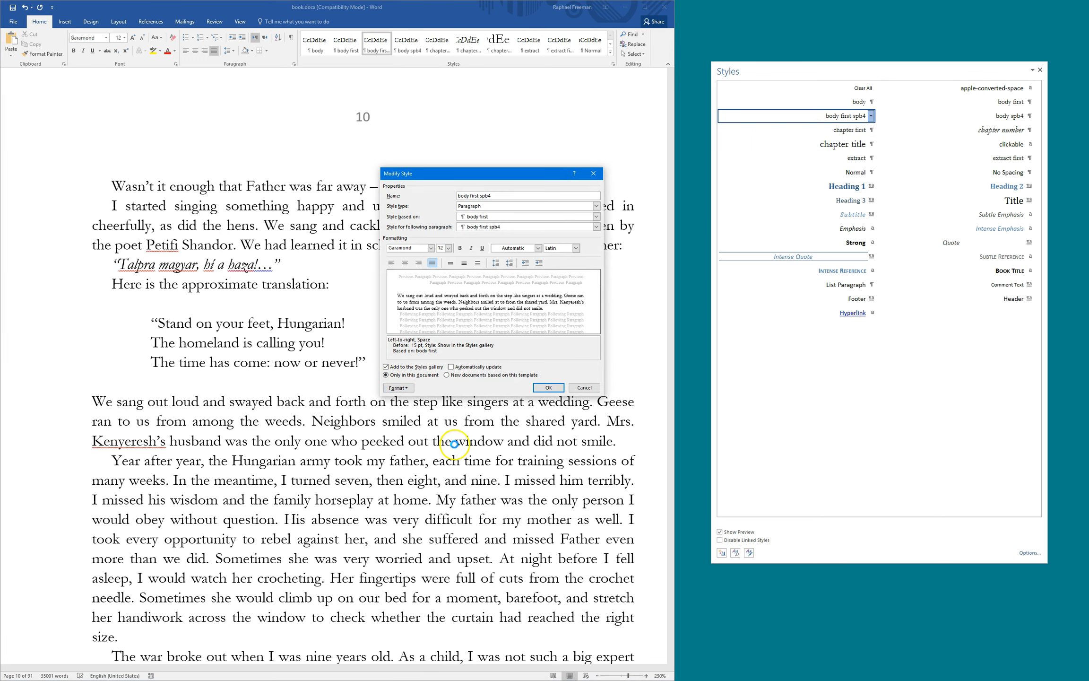
{"action": "left_click", "coordinate": [452, 445]}
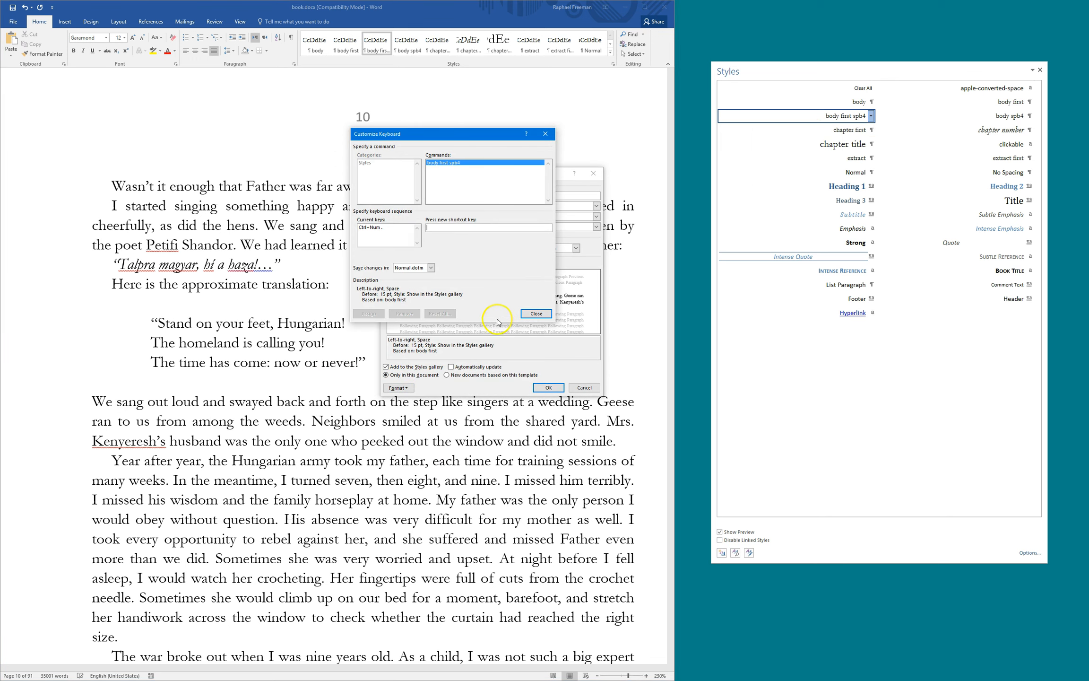
{"action": "left_click", "coordinate": [536, 313]}
{"action": "left_click", "coordinate": [584, 387]}
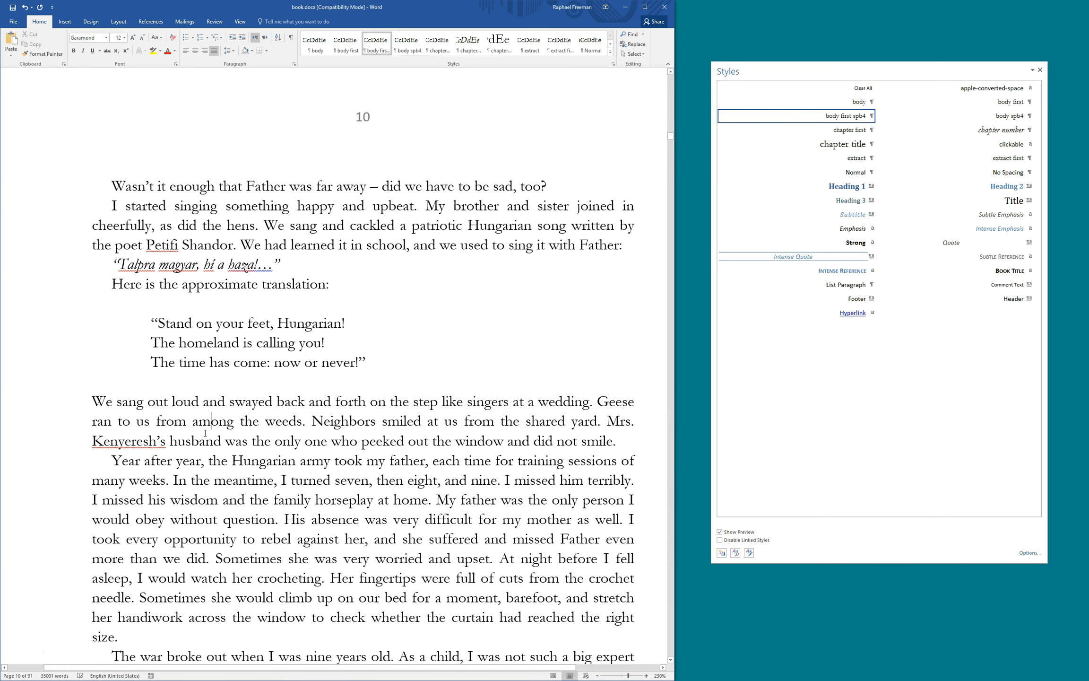
{"action": "key", "text": "alt+4"}
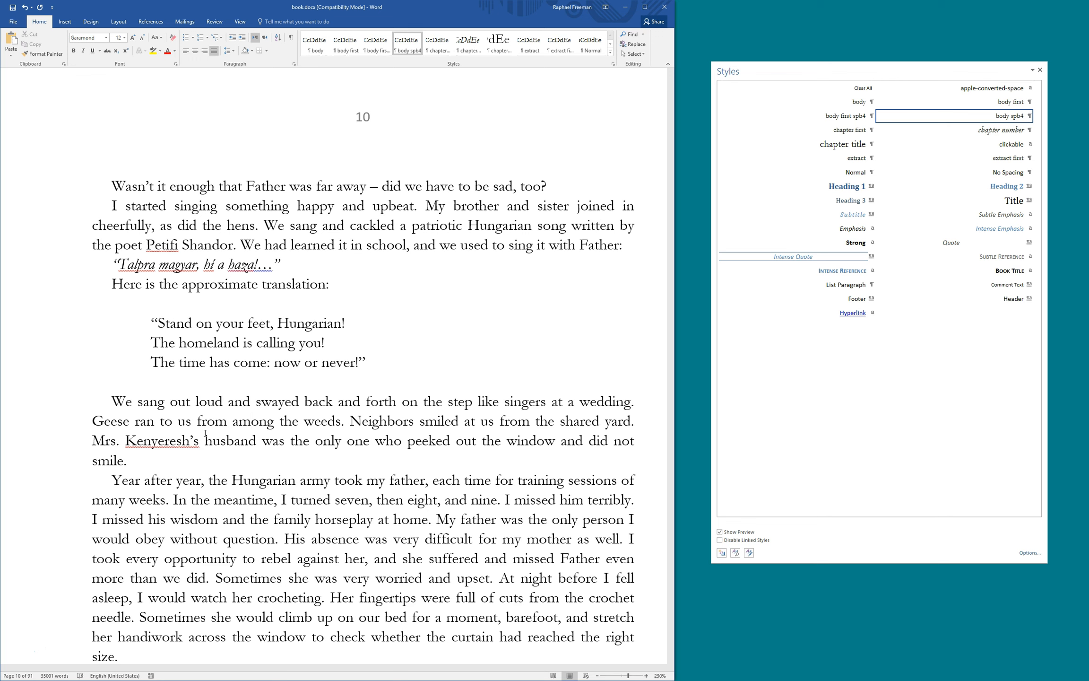
Restyle the Calibri paragraphs from 'At the time' through 'What was going on here?' as body
{"action": "key", "text": "ctrl+Down"}
{"action": "key", "text": "ctrl+Down"}
{"action": "key", "text": "ctrl+Down"}
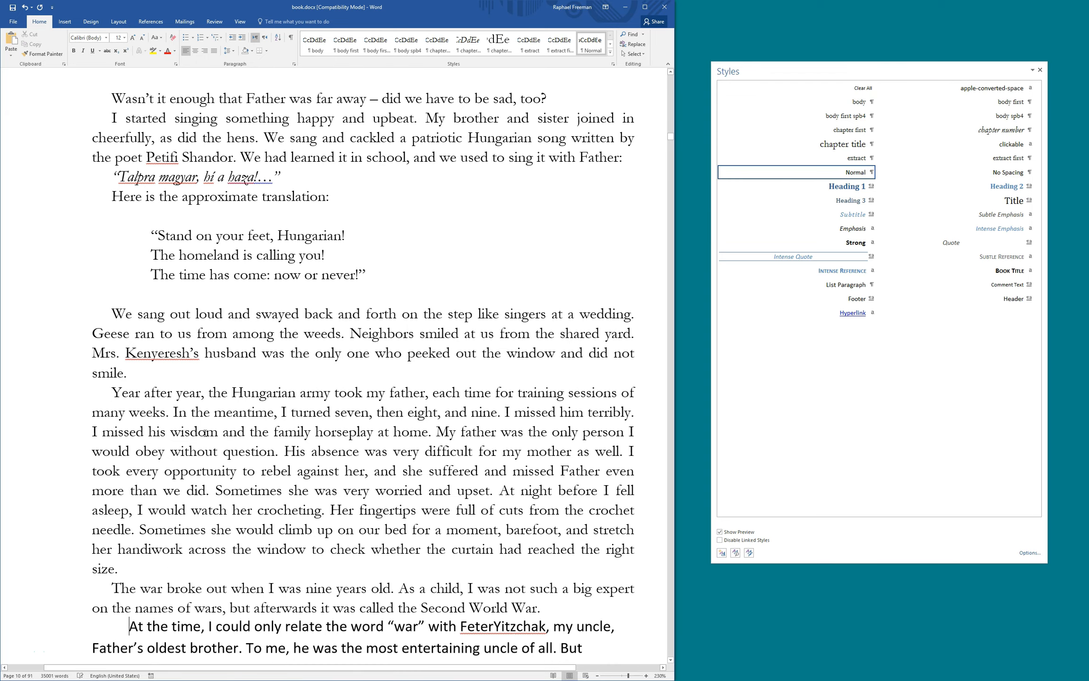
{"action": "key", "text": "ctrl+Down"}
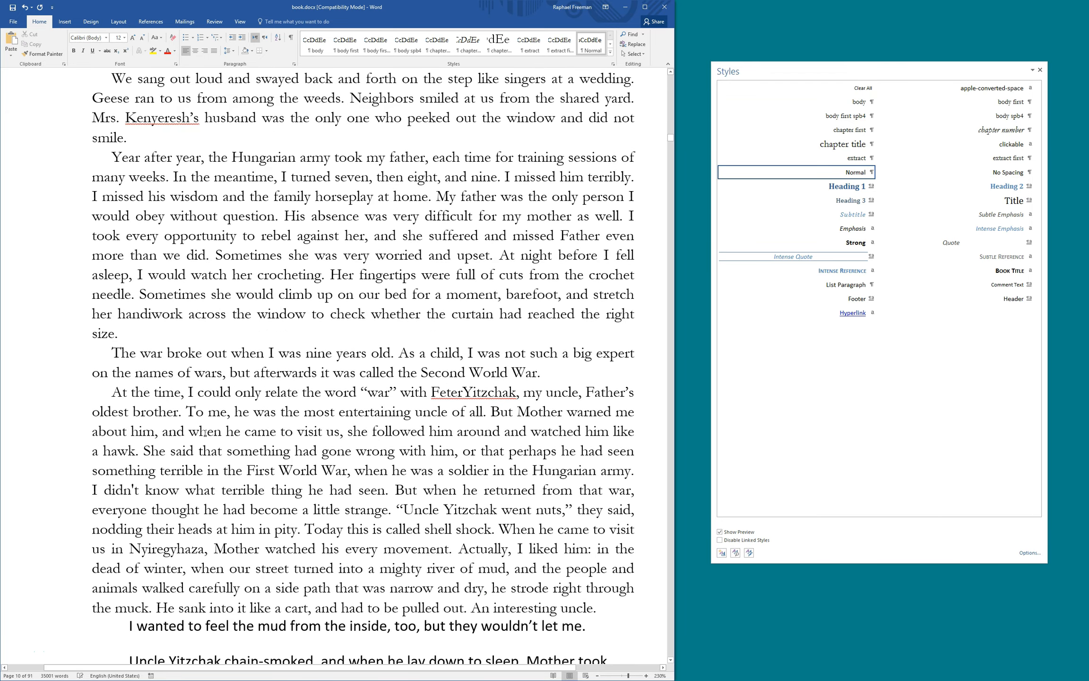
{"action": "key", "text": "F4"}
{"action": "key", "text": "ctrl+Down"}
{"action": "key", "text": "F4"}
{"action": "key", "text": "ctrl+Down"}
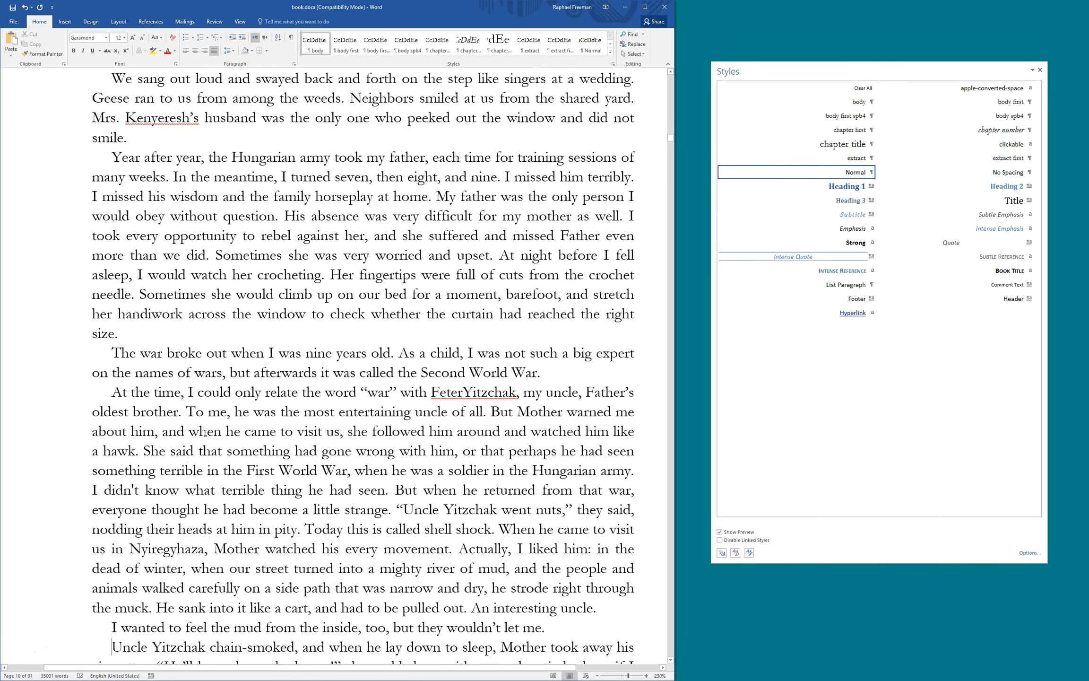
{"action": "key", "text": "F4"}
{"action": "key", "text": "ctrl+Down"}
{"action": "key", "text": "F4"}
{"action": "key", "text": "ctrl+Down"}
{"action": "key", "text": "F4"}
{"action": "key", "text": "ctrl+Down"}
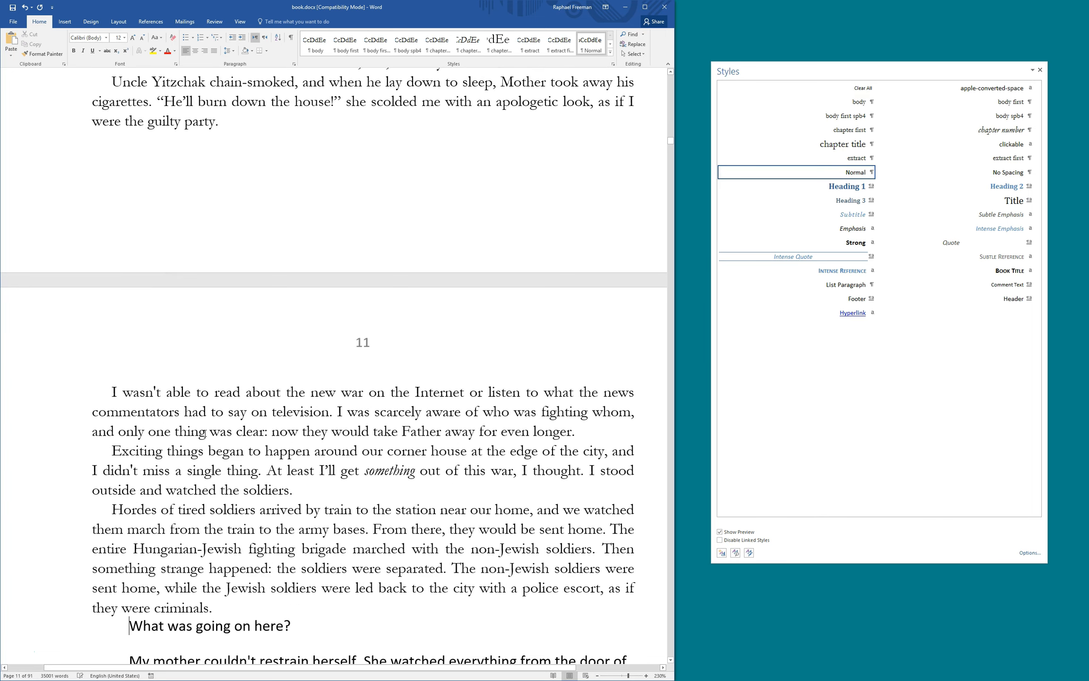
{"action": "key", "text": "F4"}
{"action": "key", "text": "ctrl+Down"}
{"action": "key", "text": "F4"}
Restyle the paragraphs from the Hungarian neighbor one through 'The next day' as body
{"action": "key", "text": "ctrl+Down"}
{"action": "key", "text": "F4"}
{"action": "key", "text": "ctrl+Down"}
{"action": "key", "text": "F4"}
{"action": "key", "text": "ctrl+Down"}
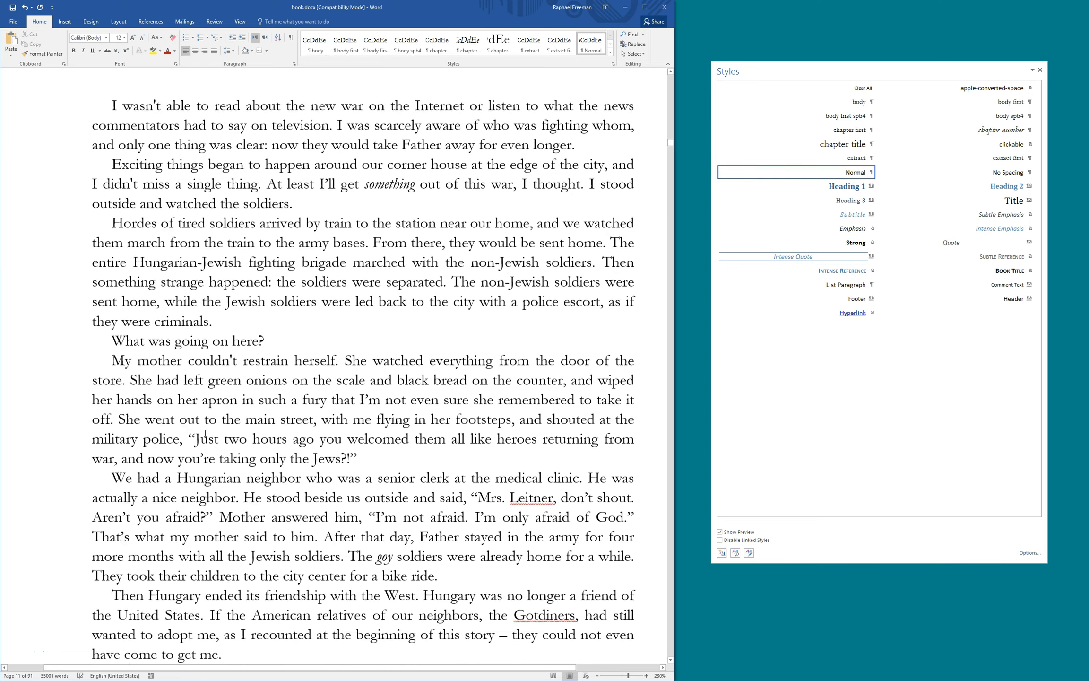
{"action": "key", "text": "F4"}
{"action": "key", "text": "ctrl+Down"}
{"action": "key", "text": "F4"}
{"action": "key", "text": "ctrl+Down"}
{"action": "key", "text": "F4"}
{"action": "key", "text": "ctrl+Down"}
{"action": "key", "text": "F4"}
{"action": "key", "text": "ctrl+Down"}
{"action": "key", "text": "F4"}
{"action": "key", "text": "ctrl+Down"}
{"action": "key", "text": "F4"}
{"action": "key", "text": "ctrl+Down"}
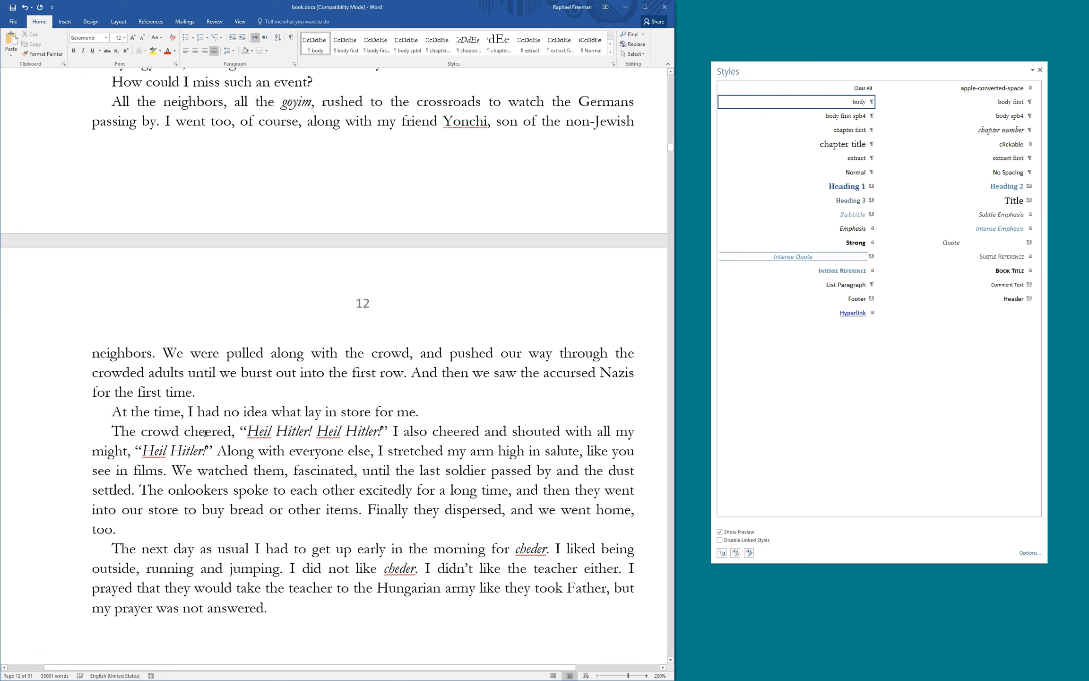
With formatting marks shown, split 'Chapter Four' from its title line, restoring the page break before it
{"action": "scroll", "coordinate": [201, 420], "scroll_direction": "down", "scroll_amount": 5}
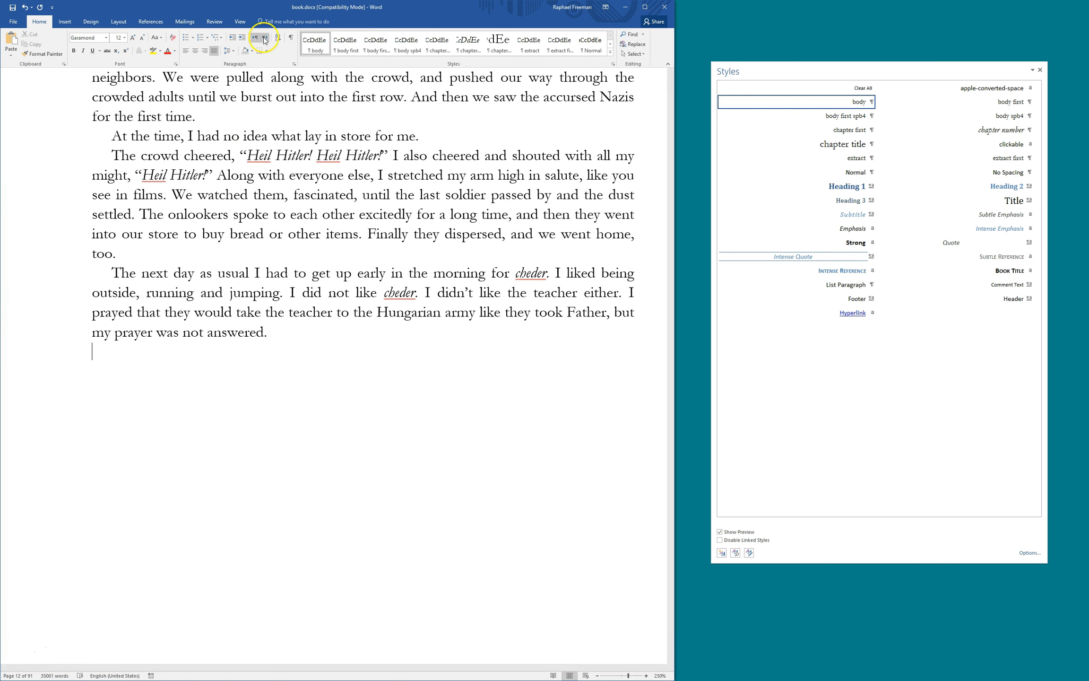
{"action": "left_click", "coordinate": [289, 39]}
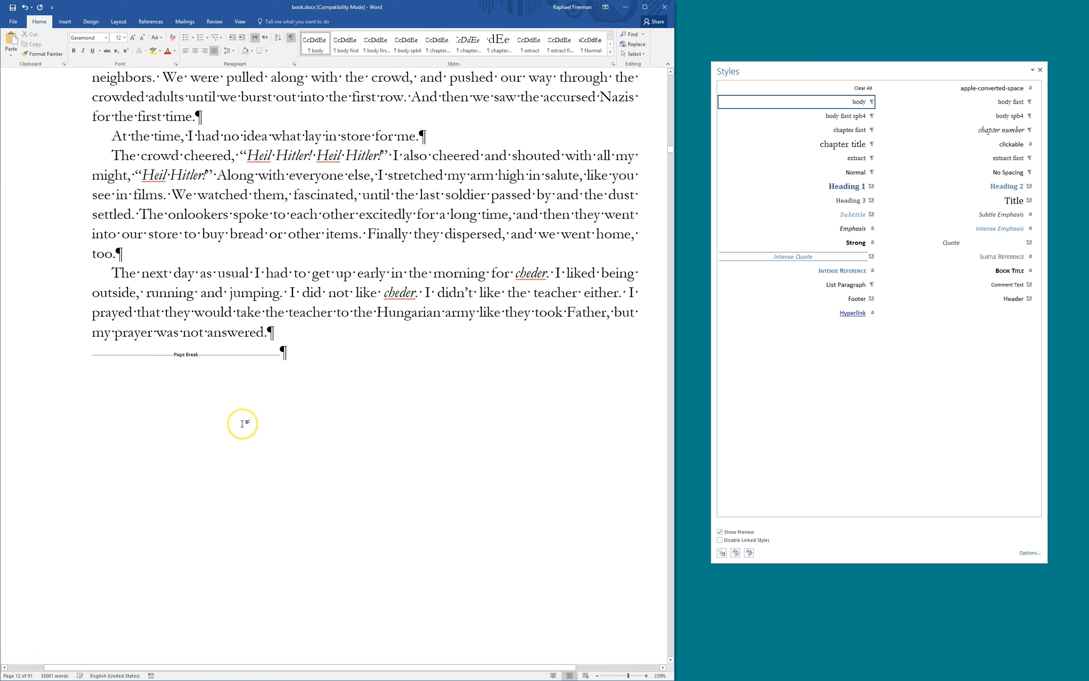
{"action": "key", "text": "shift+Down"}
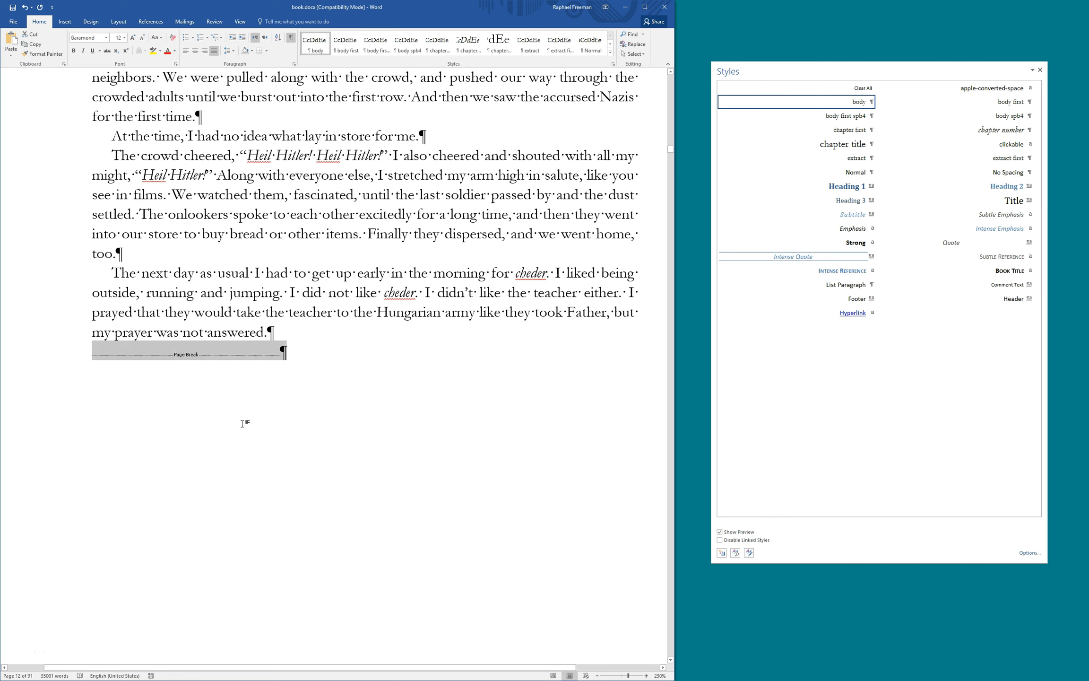
{"action": "key", "text": "Delete"}
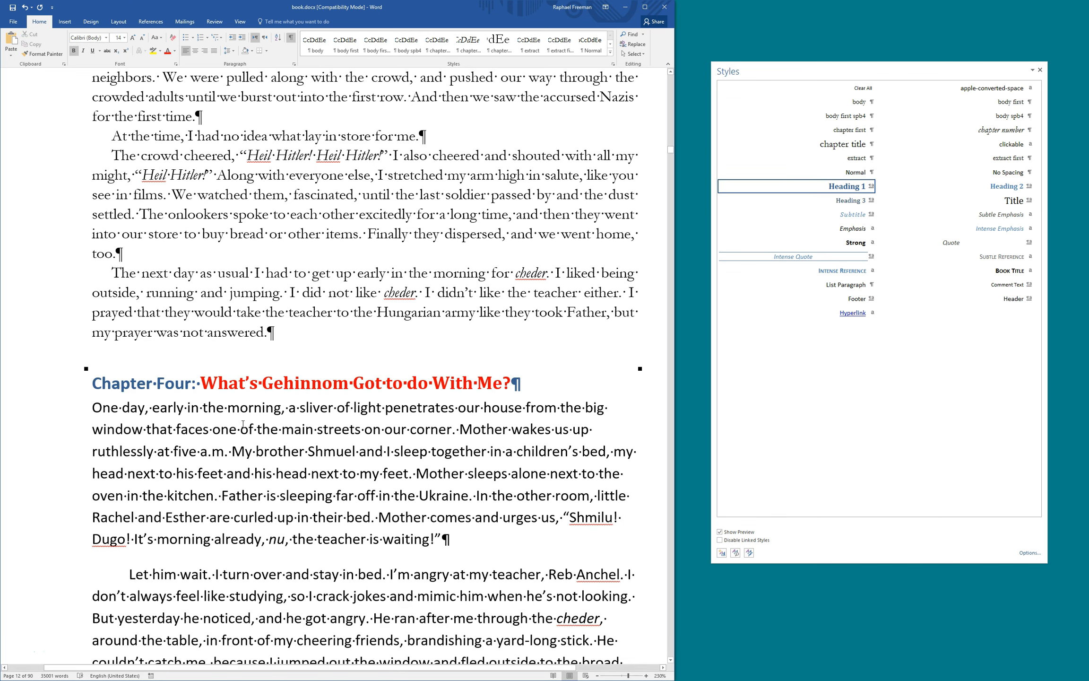
{"action": "key", "text": "Right"}
{"action": "key", "text": "Right"}
{"action": "key", "text": "Right"}
{"action": "key", "text": "Right"}
{"action": "key", "text": "Right"}
{"action": "key", "text": "Right"}
{"action": "key", "text": "Right"}
{"action": "key", "text": "Right"}
{"action": "key", "text": "Right"}
{"action": "key", "text": "Right"}
{"action": "key", "text": "Right"}
{"action": "key", "text": "Right"}
{"action": "key", "text": "shift+Right"}
{"action": "key", "text": "shift+Right"}
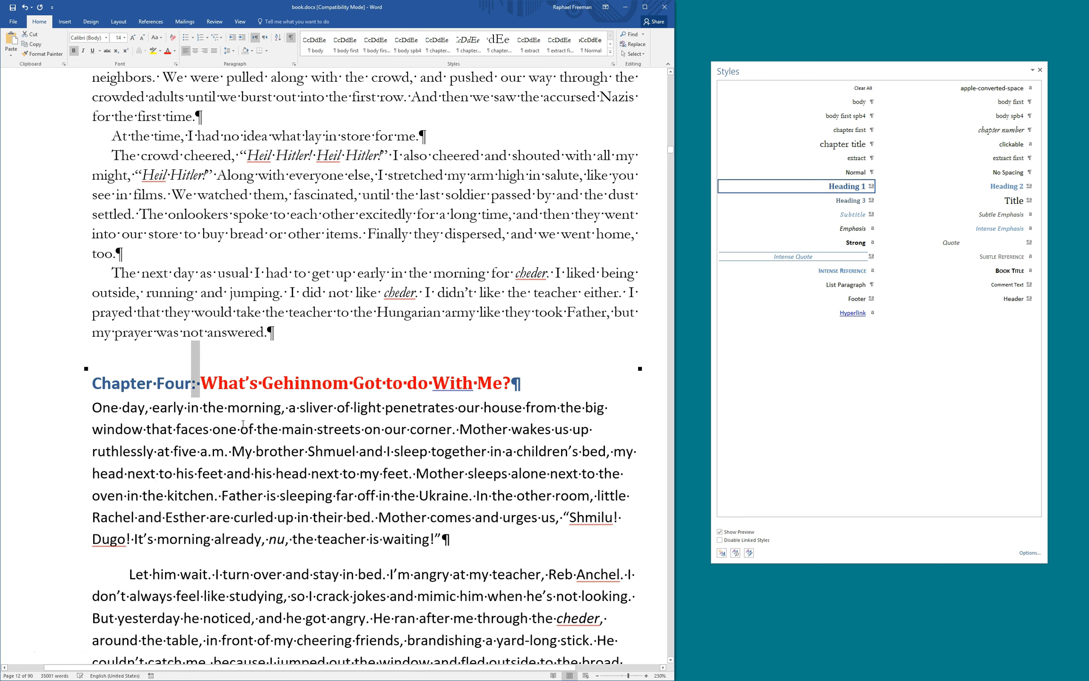
{"action": "key", "text": "Return"}
{"action": "key", "text": "ctrl+z"}
{"action": "key", "text": "ctrl+z"}
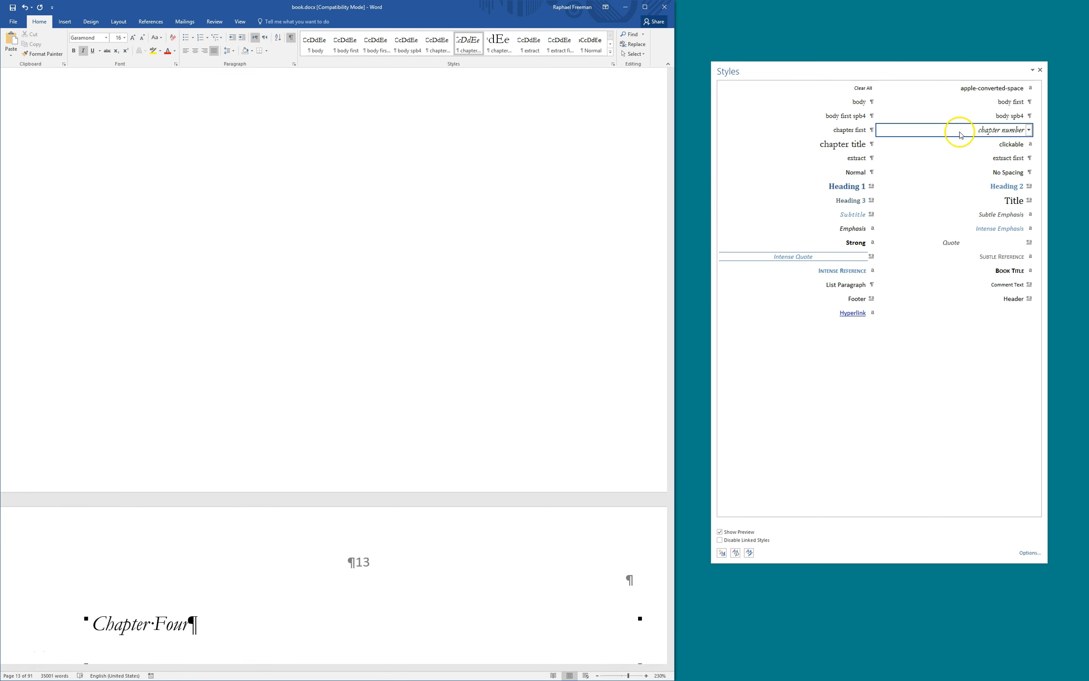
Make the red Gehinnom title chapter title, the opening paragraph chapter first, the next paragraph body
{"action": "scroll", "coordinate": [237, 444], "scroll_direction": "down", "scroll_amount": 4}
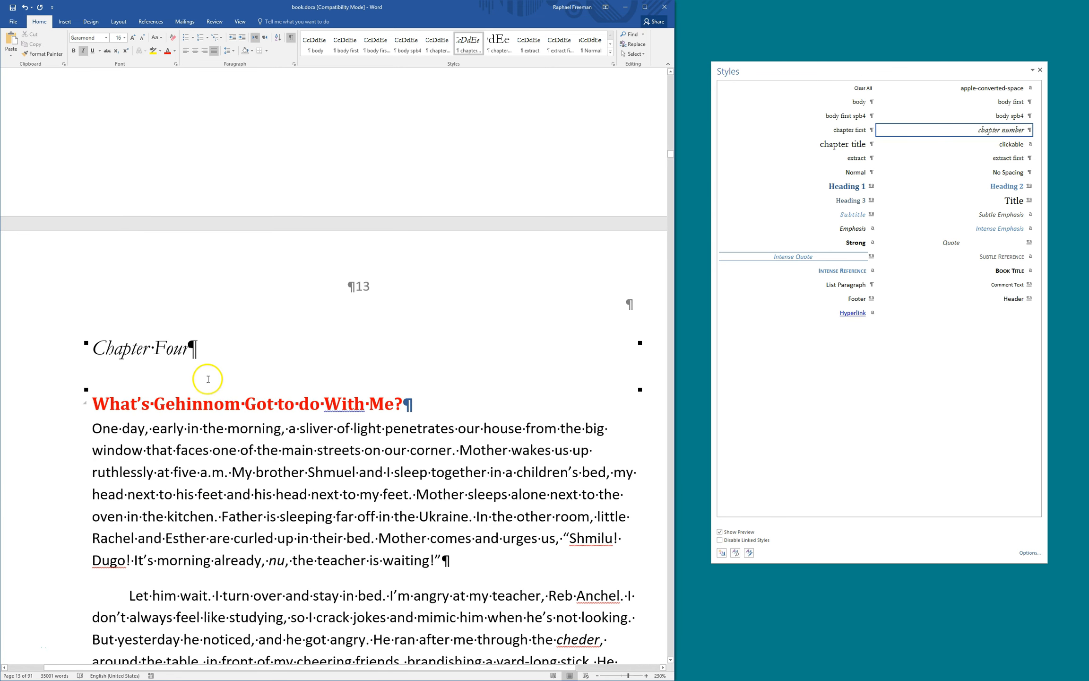
{"action": "scroll", "coordinate": [226, 438], "scroll_direction": "up", "scroll_amount": 4}
{"action": "scroll", "coordinate": [228, 439], "scroll_direction": "down", "scroll_amount": 3}
{"action": "scroll", "coordinate": [227, 439], "scroll_direction": "down", "scroll_amount": 2}
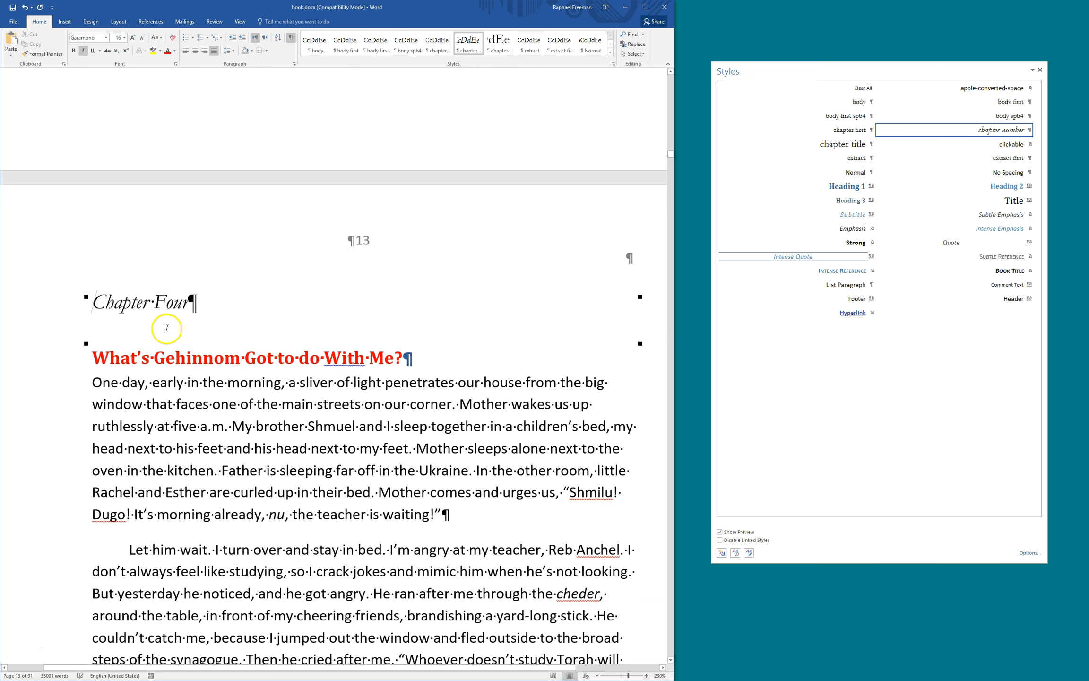
{"action": "left_click", "coordinate": [179, 359]}
{"action": "key", "text": "ctrl+alt+t"}
{"action": "key", "text": "ctrl+Down"}
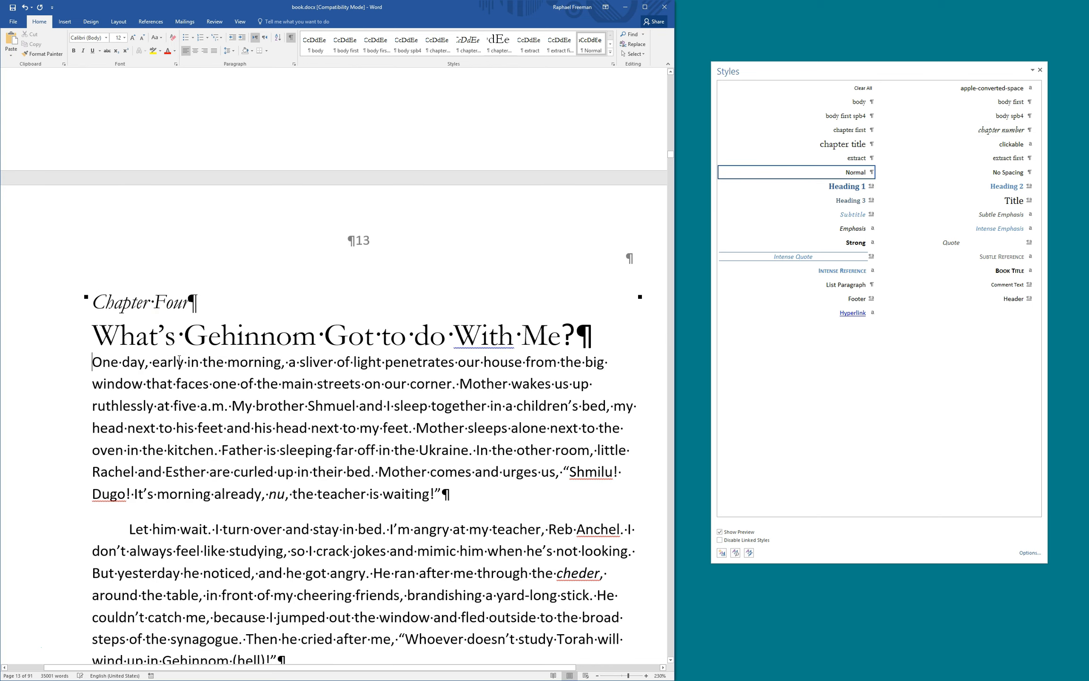
{"action": "key", "text": "ctrl+alt+f"}
{"action": "key", "text": "ctrl+Down"}
{"action": "key", "text": "ctrl+alt+b"}
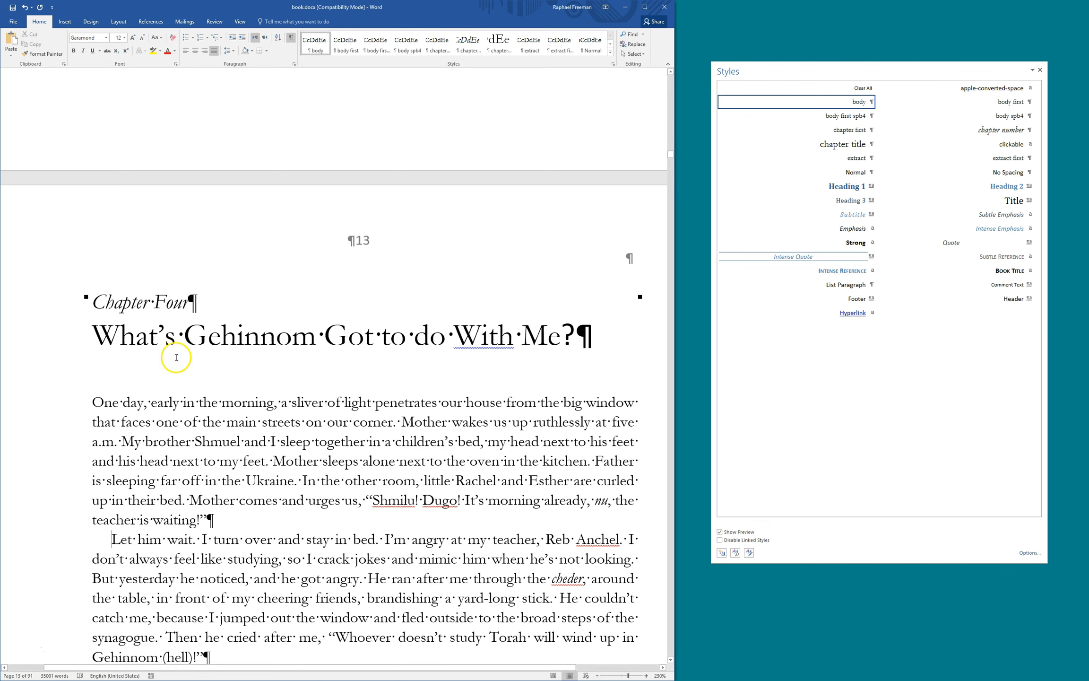
Repeat body style on the following paragraphs, from 'Gehinnom?' through 'At five-thirty'
{"action": "scroll", "coordinate": [176, 358], "scroll_direction": "down", "scroll_amount": 6}
{"action": "key", "text": "ctrl+Down"}
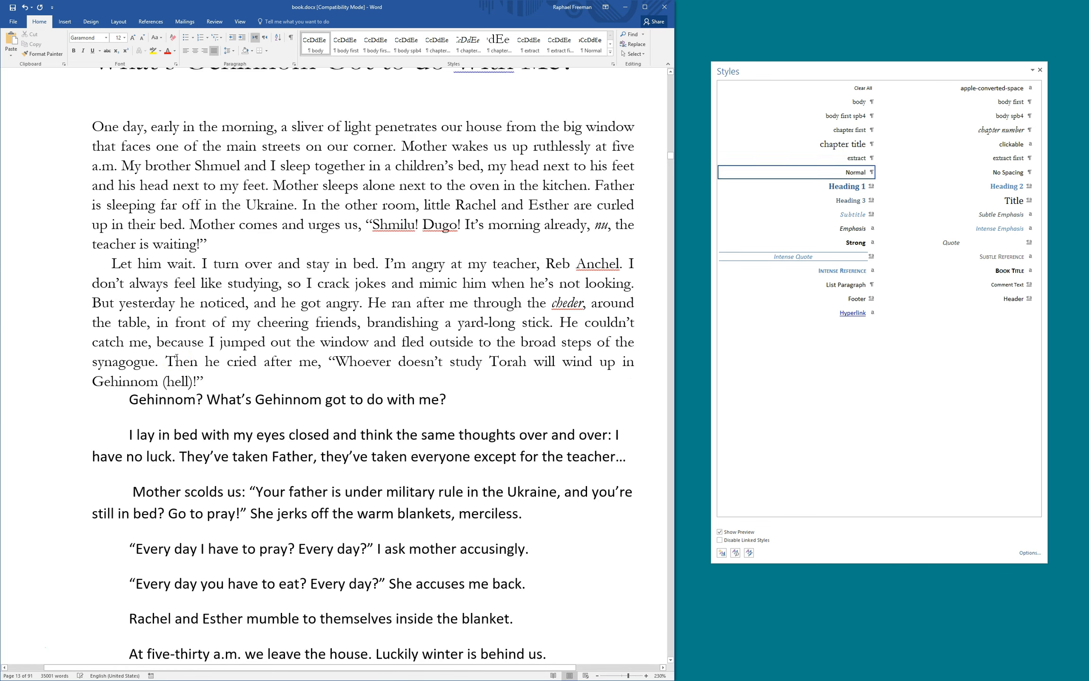
{"action": "key", "text": "F4"}
{"action": "key", "text": "ctrl+Down"}
{"action": "key", "text": "F4"}
{"action": "key", "text": "ctrl+Down"}
{"action": "key", "text": "F4"}
{"action": "key", "text": "ctrl+Down"}
{"action": "key", "text": "F4"}
{"action": "key", "text": "ctrl+Down"}
{"action": "key", "text": "F4"}
{"action": "key", "text": "ctrl+Down"}
{"action": "key", "text": "F4"}
{"action": "key", "text": "ctrl+Down"}
{"action": "key", "text": "F4"}
{"action": "key", "text": "ctrl+Down"}
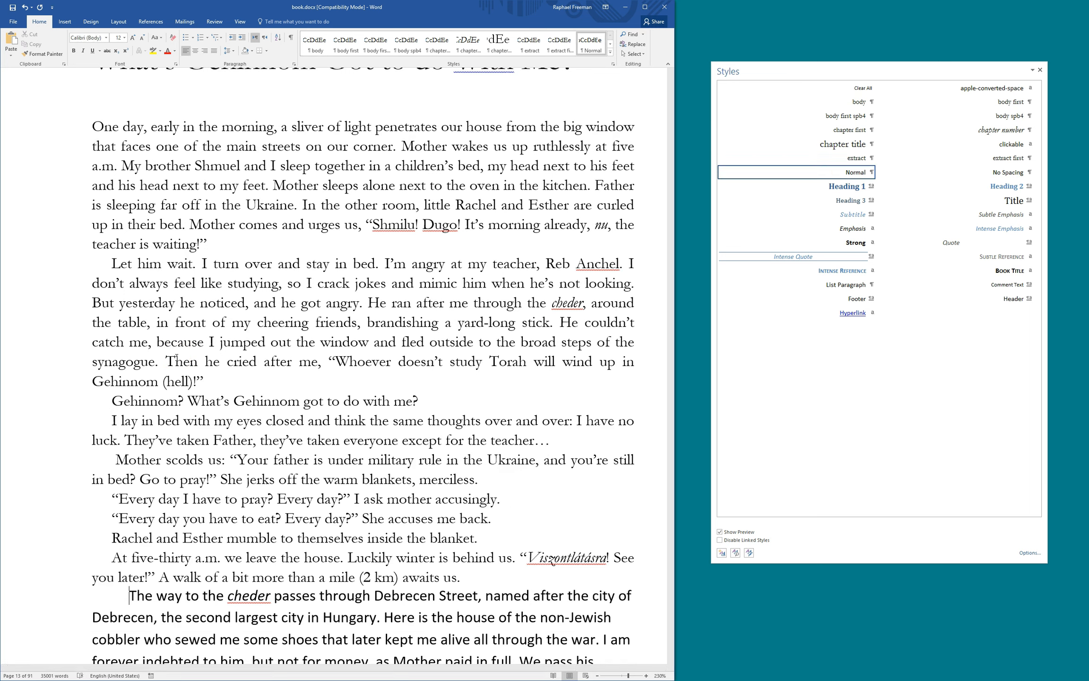
{"action": "key", "text": "F4"}
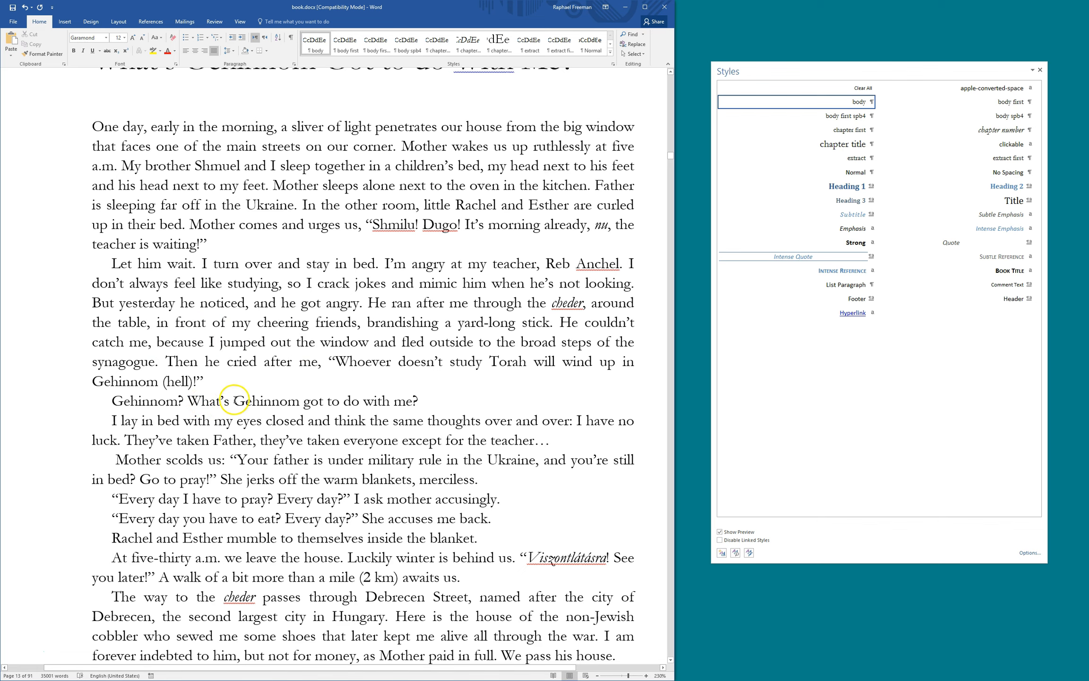
{"action": "scroll", "coordinate": [231, 396], "scroll_direction": "down", "scroll_amount": 5}
{"action": "scroll", "coordinate": [336, 406], "scroll_direction": "up", "scroll_amount": 4}
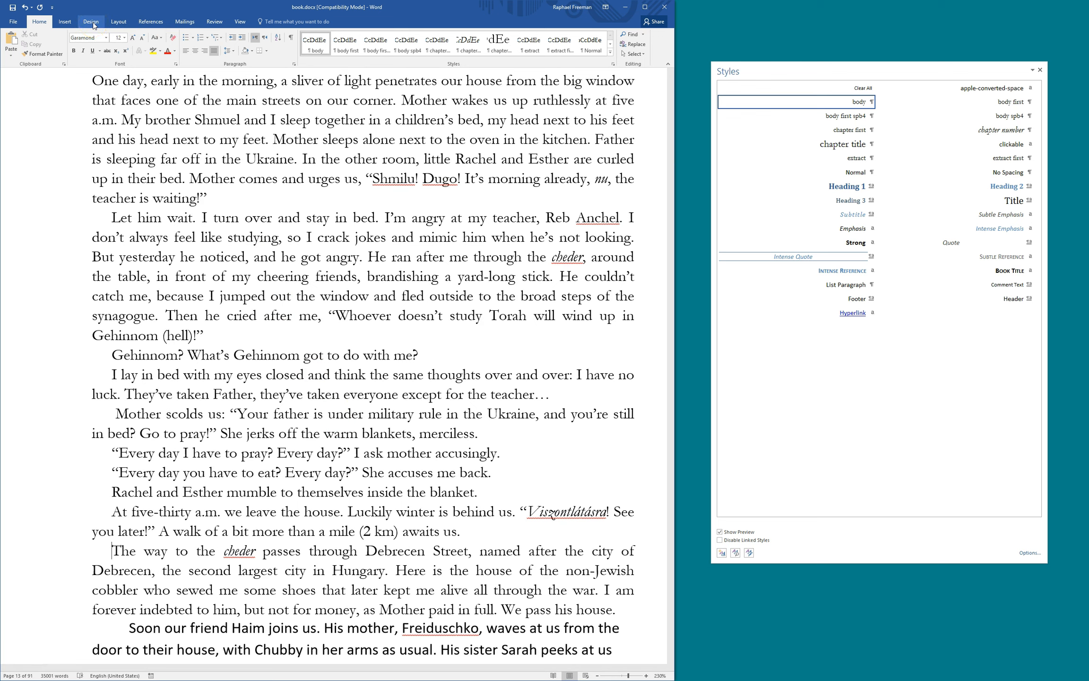
Set a custom 15 × 22 cm paper size and apply Narrow margins
{"action": "left_click", "coordinate": [114, 23]}
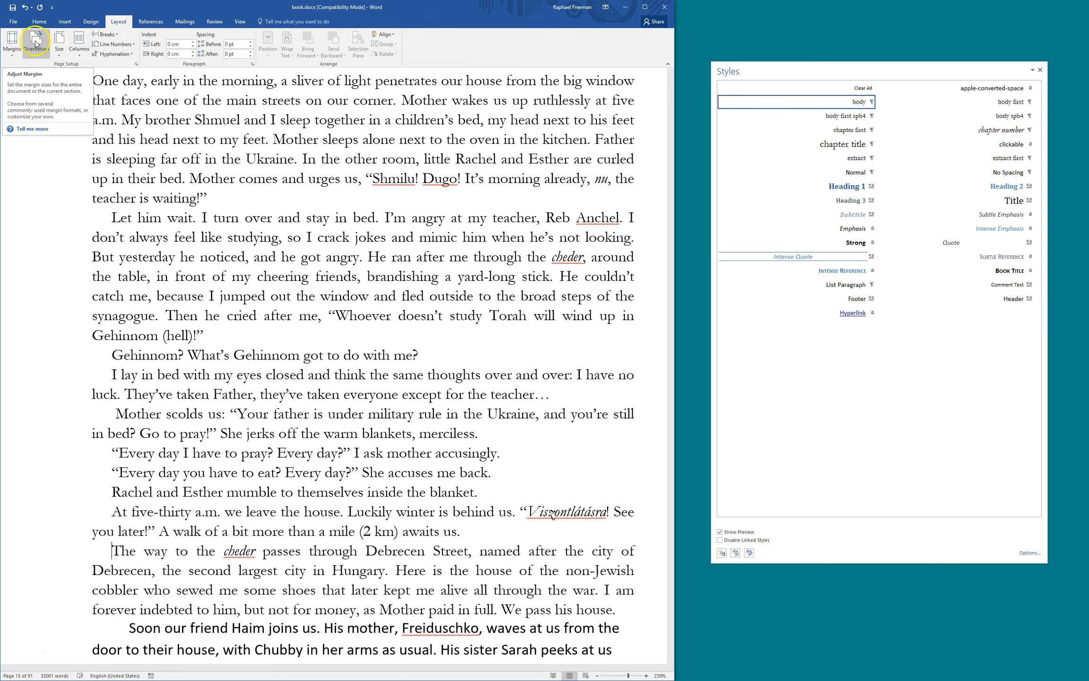
{"action": "left_click", "coordinate": [60, 51]}
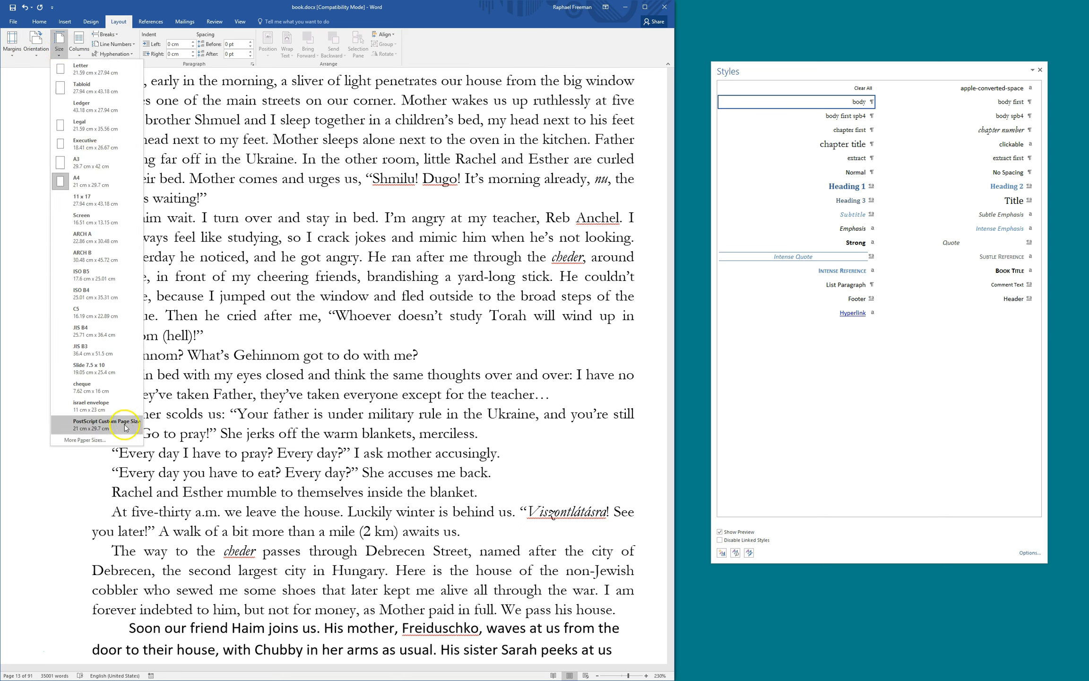
{"action": "left_click", "coordinate": [85, 440]}
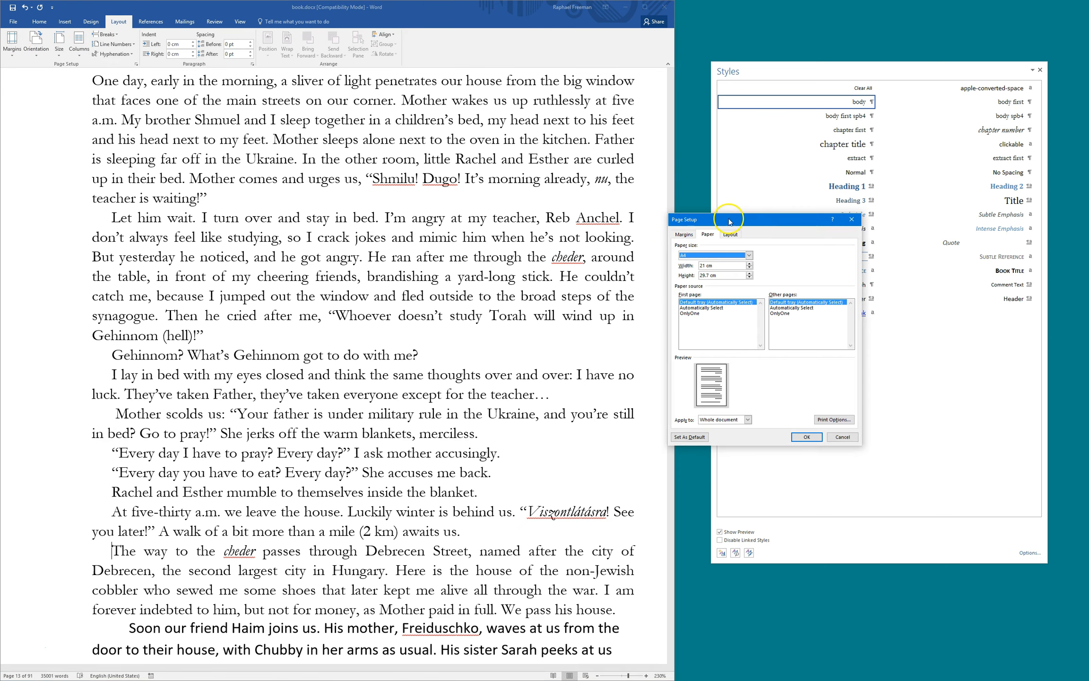
{"action": "left_click_drag", "start_coordinate": [733, 221], "coordinate": [518, 222]}
{"action": "left_click", "coordinate": [507, 265]}
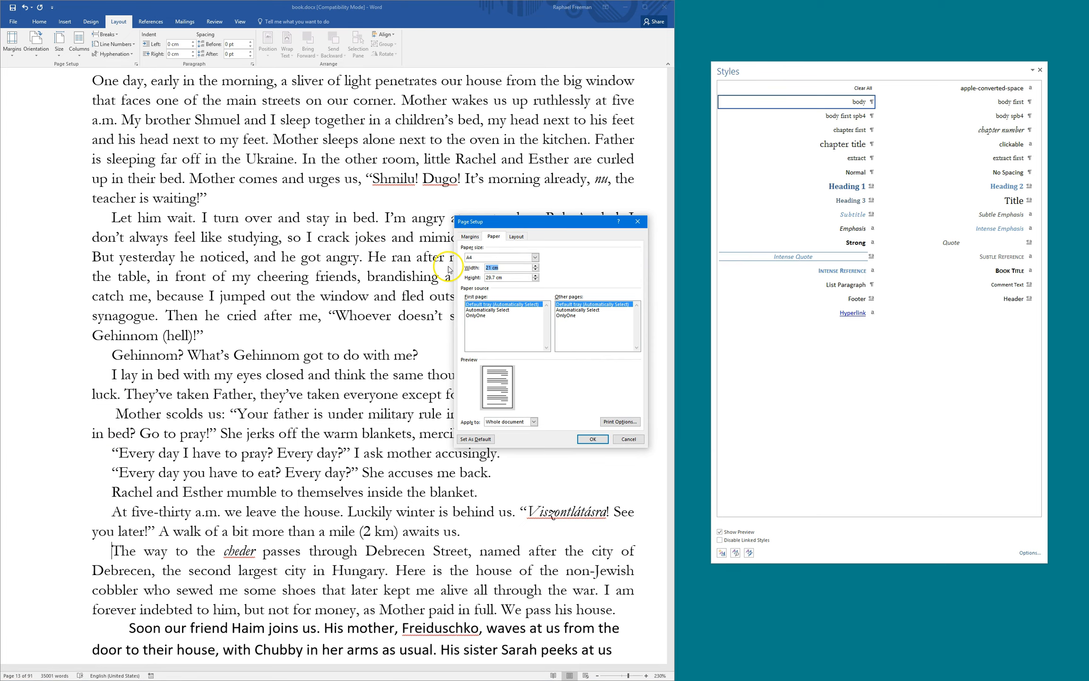
{"action": "key", "text": "Tab"}
{"action": "type", "text": "22"}
{"action": "key", "text": "Tab"}
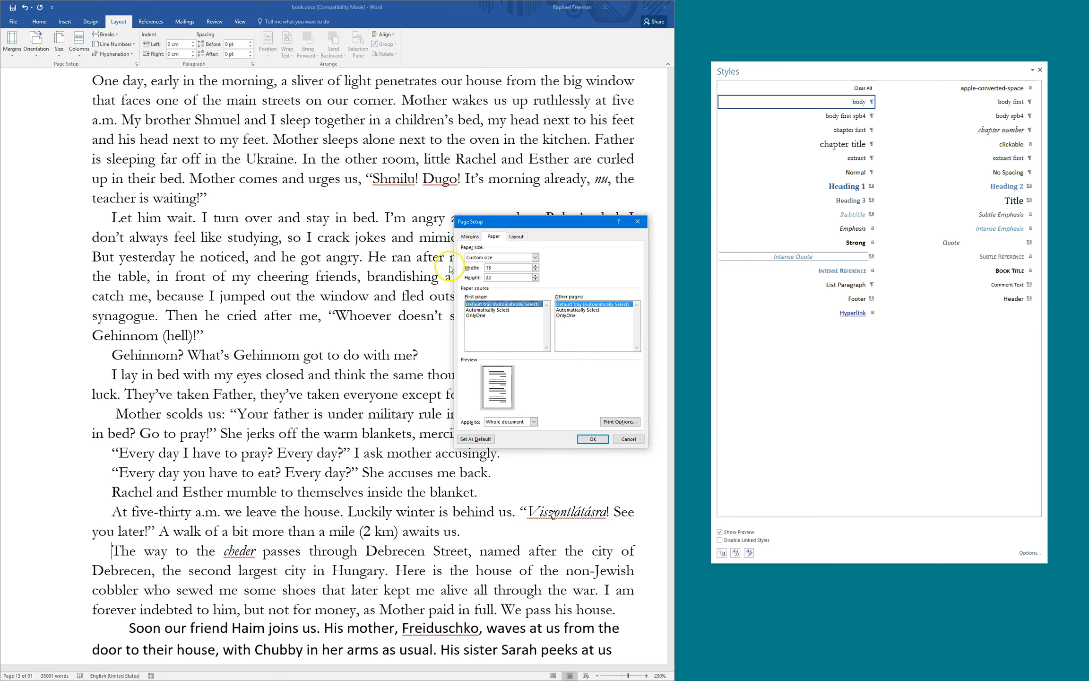
{"action": "left_click", "coordinate": [593, 439]}
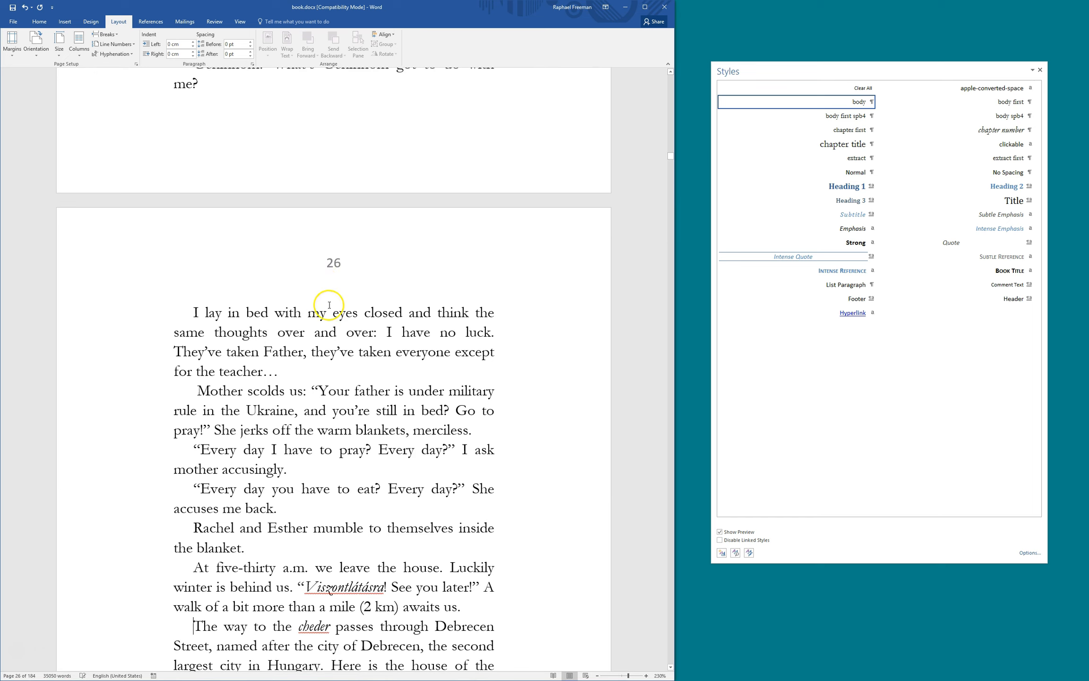
{"action": "left_click", "coordinate": [12, 43]}
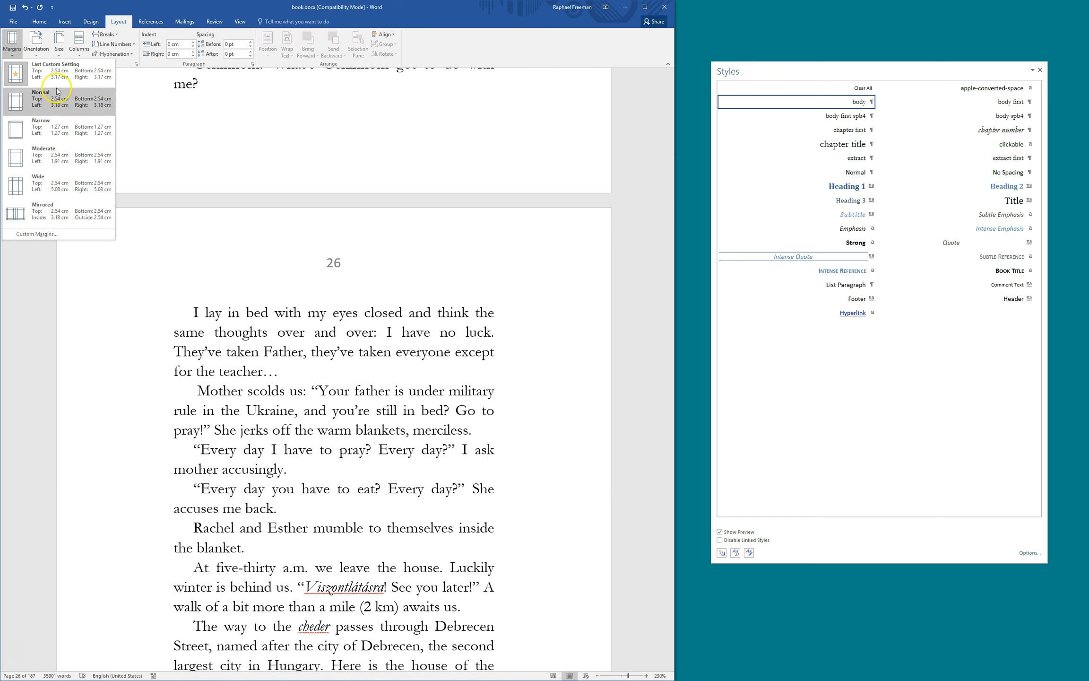
{"action": "left_click", "coordinate": [47, 129]}
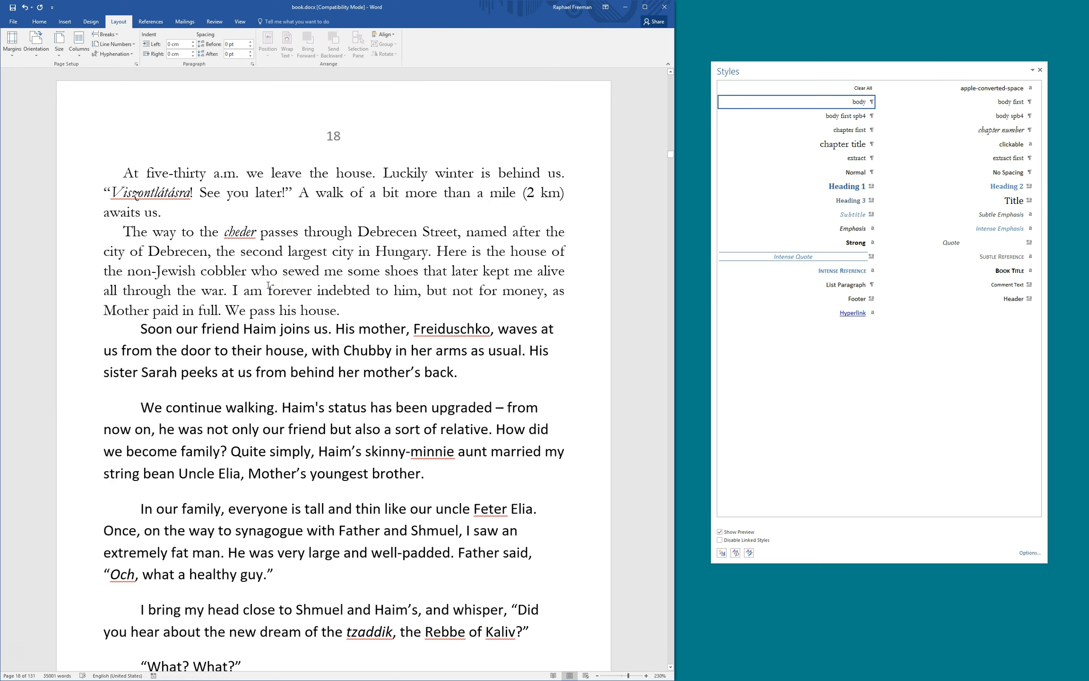
Place the caret in a body paragraph and open the body style's options in the Styles pane
{"action": "scroll", "coordinate": [268, 285], "scroll_direction": "up", "scroll_amount": 12}
{"action": "scroll", "coordinate": [268, 285], "scroll_direction": "down", "scroll_amount": 3}
{"action": "scroll", "coordinate": [268, 285], "scroll_direction": "up", "scroll_amount": 3}
{"action": "scroll", "coordinate": [268, 285], "scroll_direction": "down", "scroll_amount": 2}
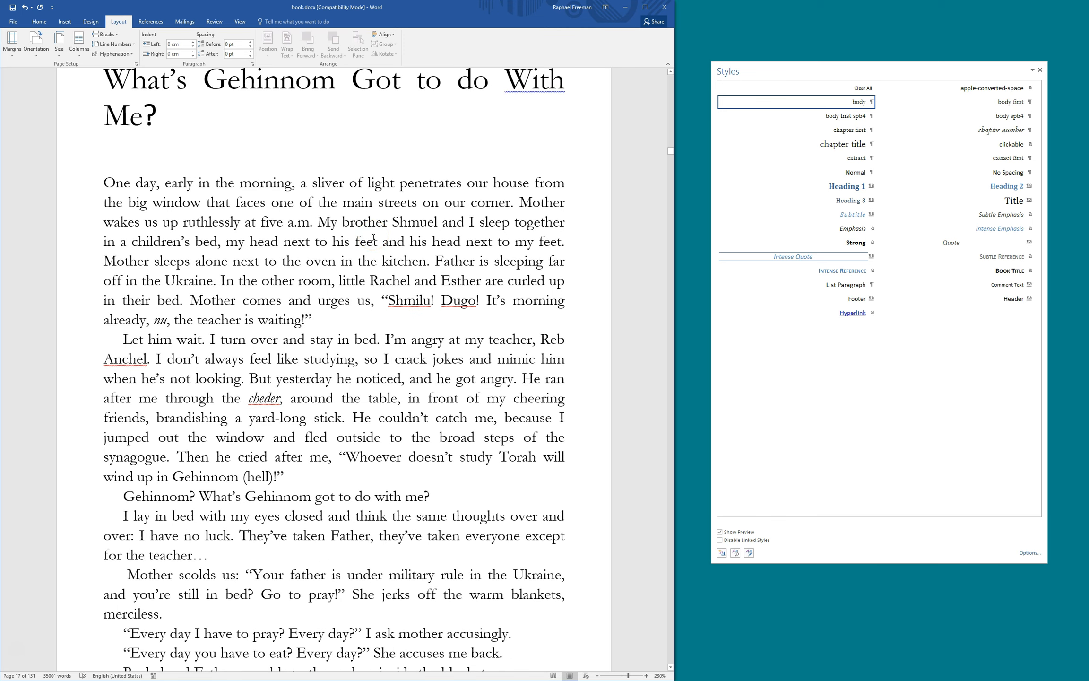
{"action": "scroll", "coordinate": [376, 269], "scroll_direction": "up", "scroll_amount": 3}
{"action": "scroll", "coordinate": [381, 291], "scroll_direction": "down", "scroll_amount": 3}
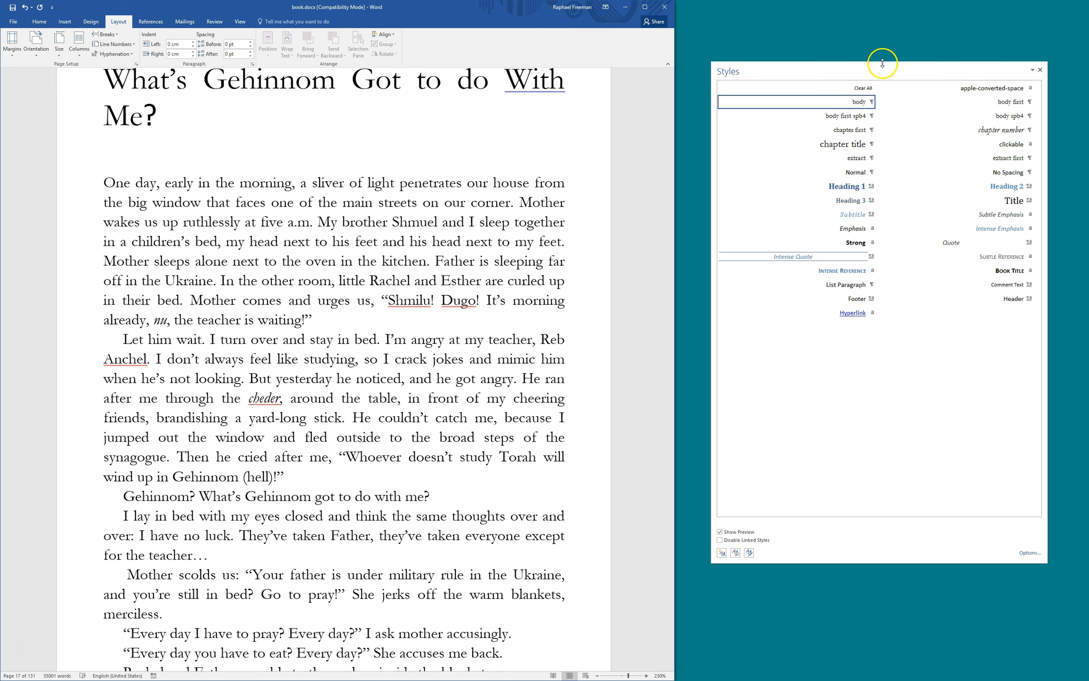
{"action": "left_click_drag", "start_coordinate": [873, 67], "coordinate": [878, 72]}
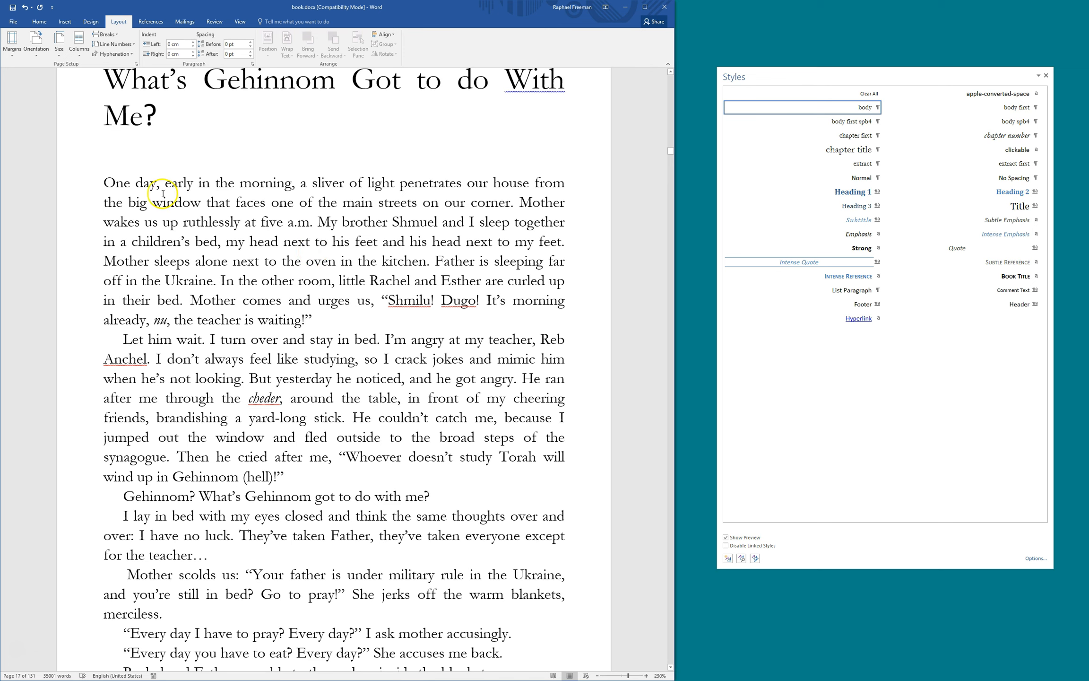
{"action": "left_click", "coordinate": [203, 263]}
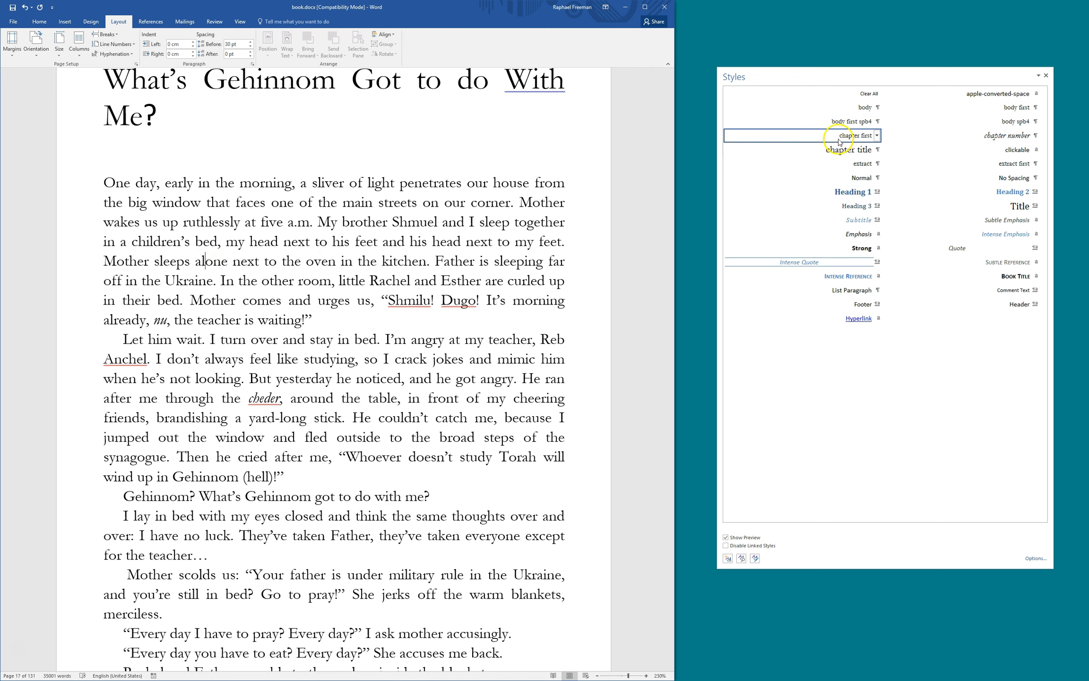
{"action": "mouse_move", "coordinate": [819, 74]}
{"action": "left_mouse_down"}
{"action": "mouse_move", "coordinate": [312, 140]}
{"action": "mouse_move", "coordinate": [814, 91]}
{"action": "left_mouse_up"}
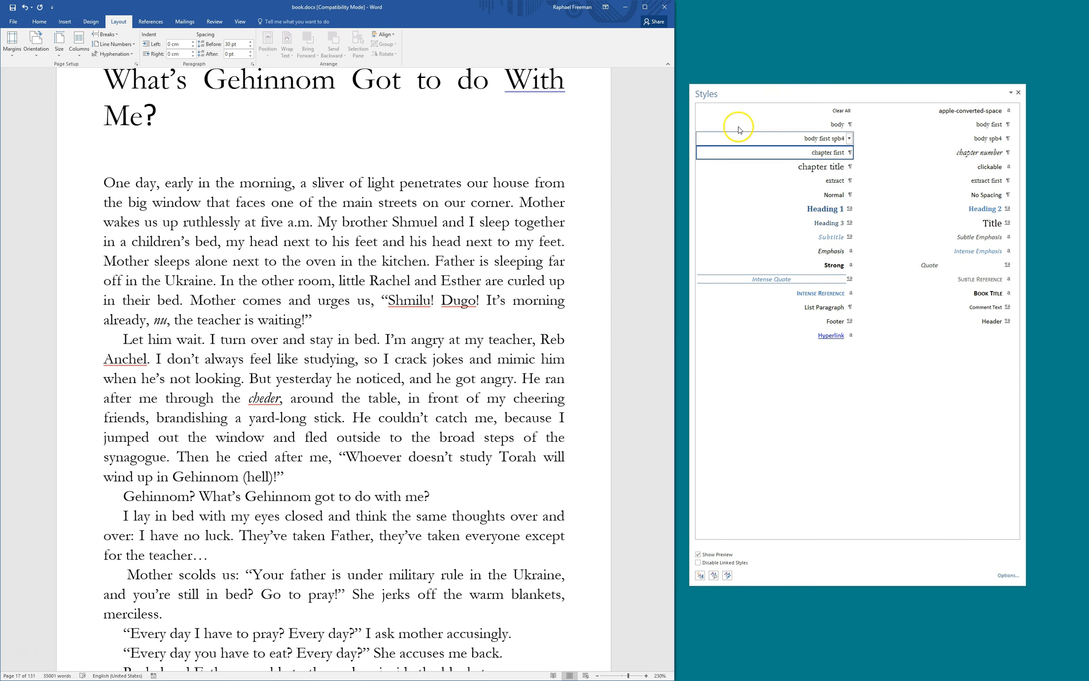
{"action": "left_click", "coordinate": [261, 359]}
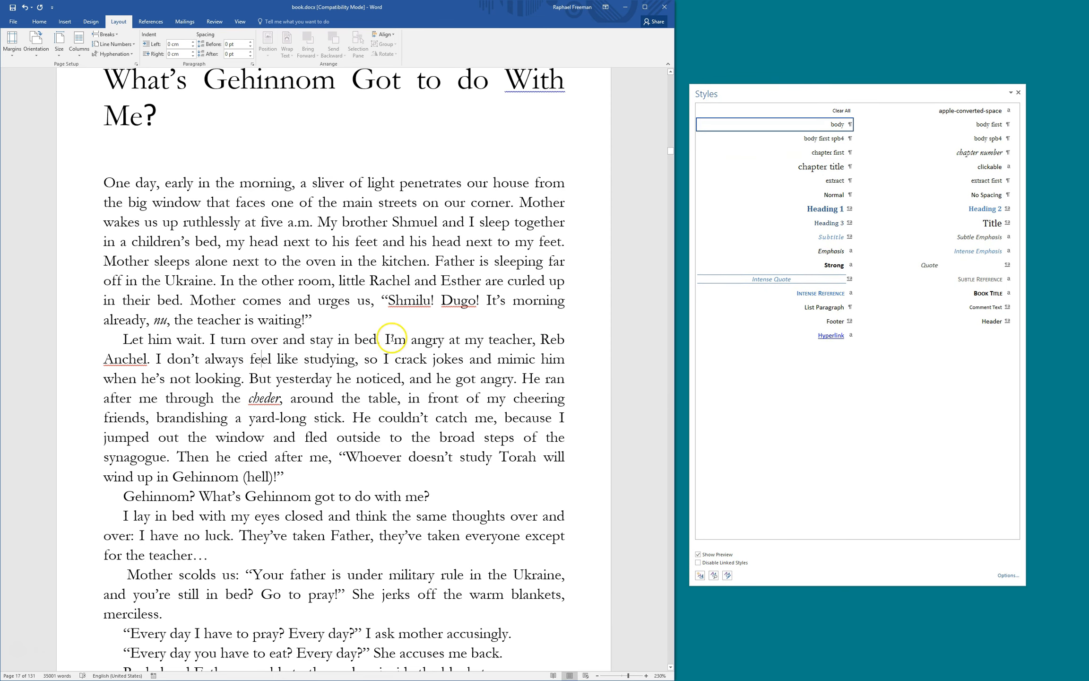
{"action": "left_click", "coordinate": [225, 399]}
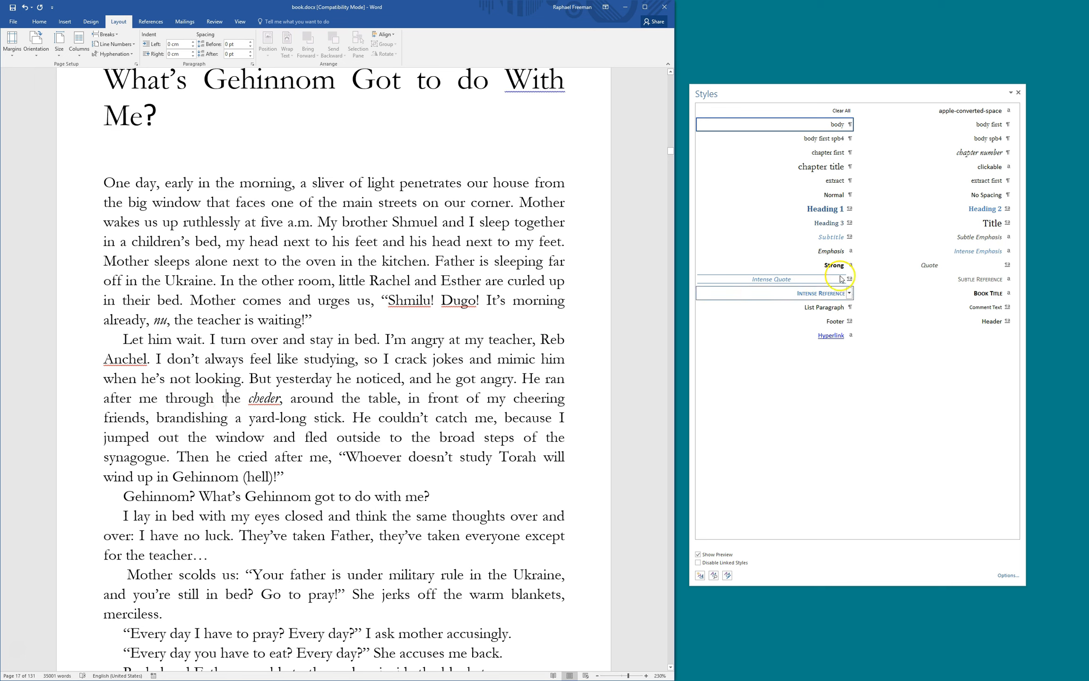
{"action": "left_click", "coordinate": [850, 124]}
Change the body style's font to Arial 16 pt in Modify Style
{"action": "left_click", "coordinate": [810, 146]}
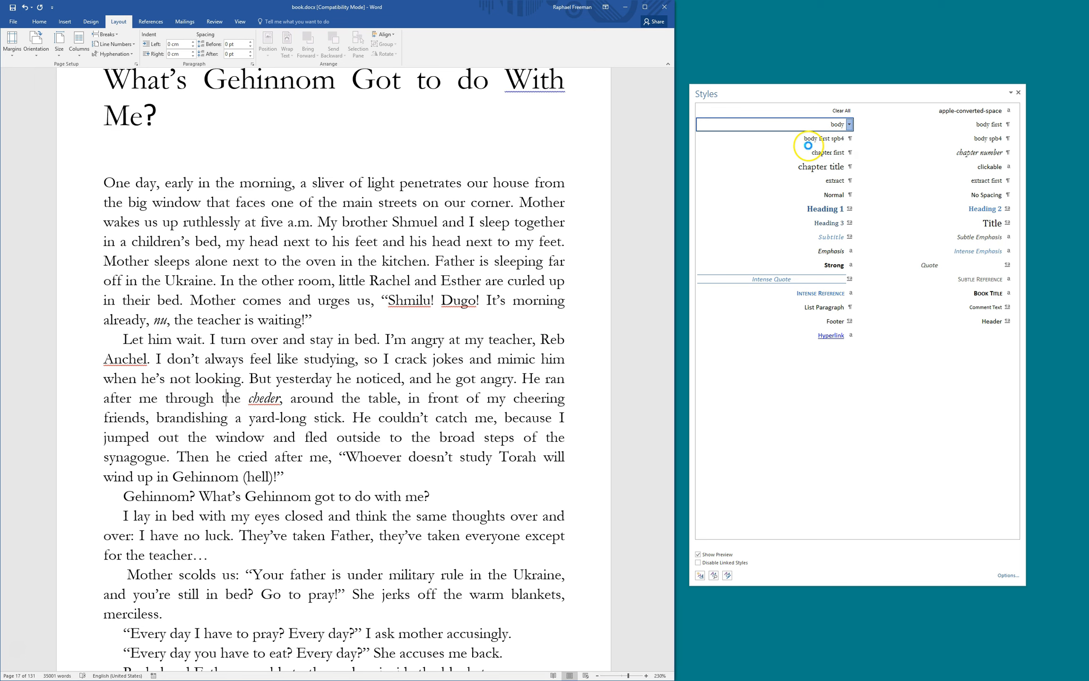
{"action": "left_click", "coordinate": [405, 386]}
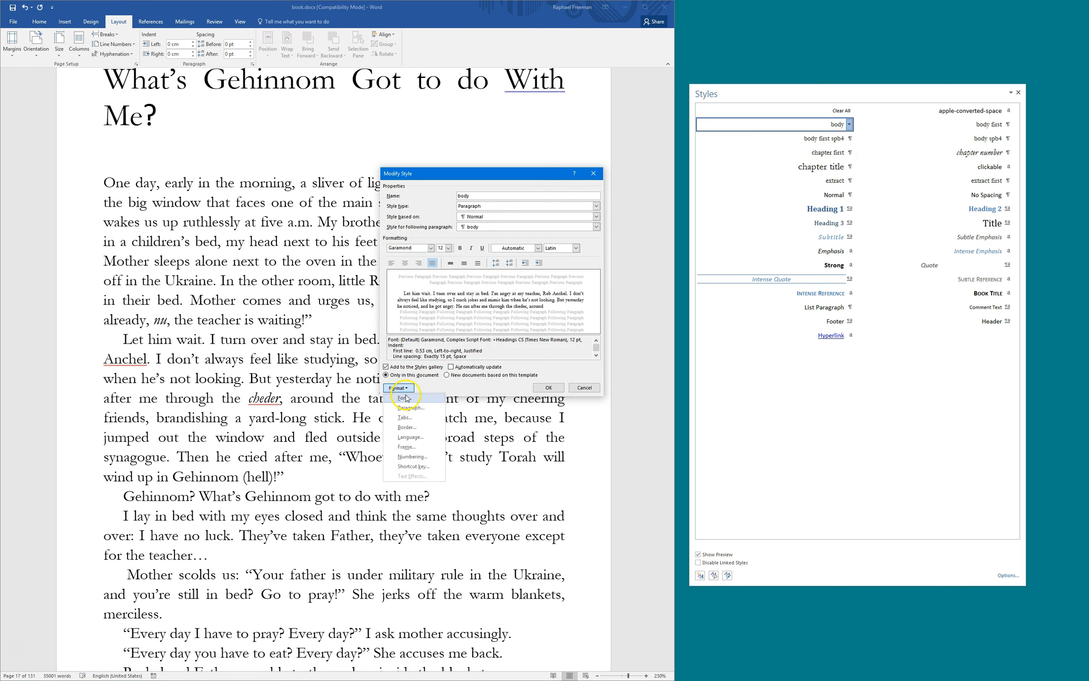
{"action": "left_click", "coordinate": [407, 402]}
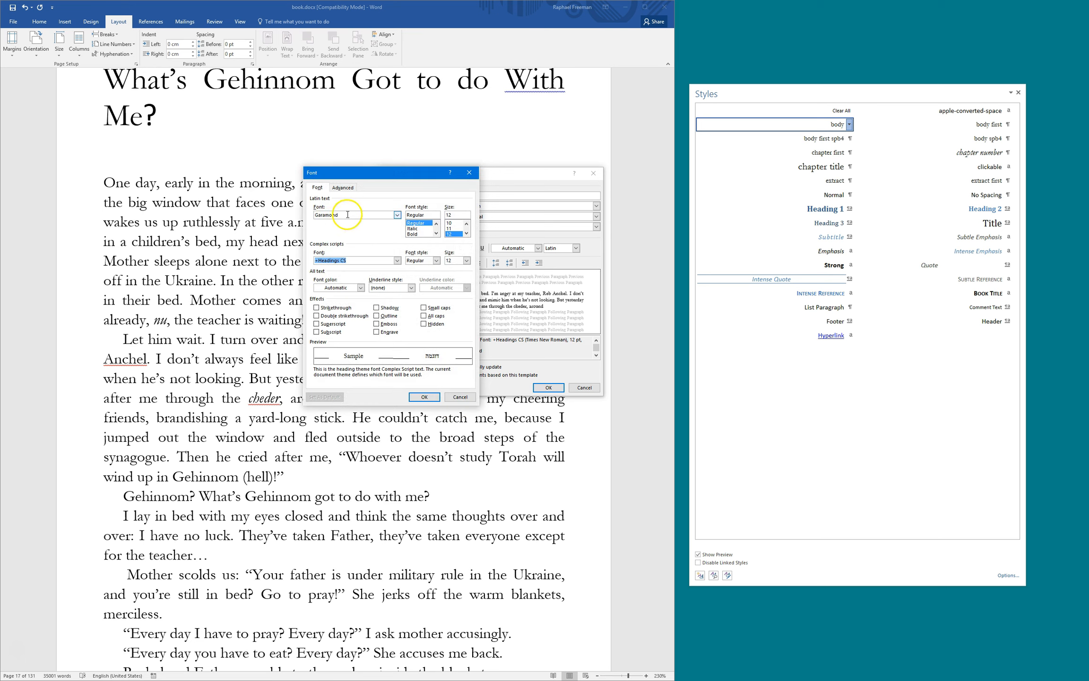
{"action": "left_click", "coordinate": [347, 215]}
{"action": "type", "text": "ari"}
{"action": "key", "text": "Down"}
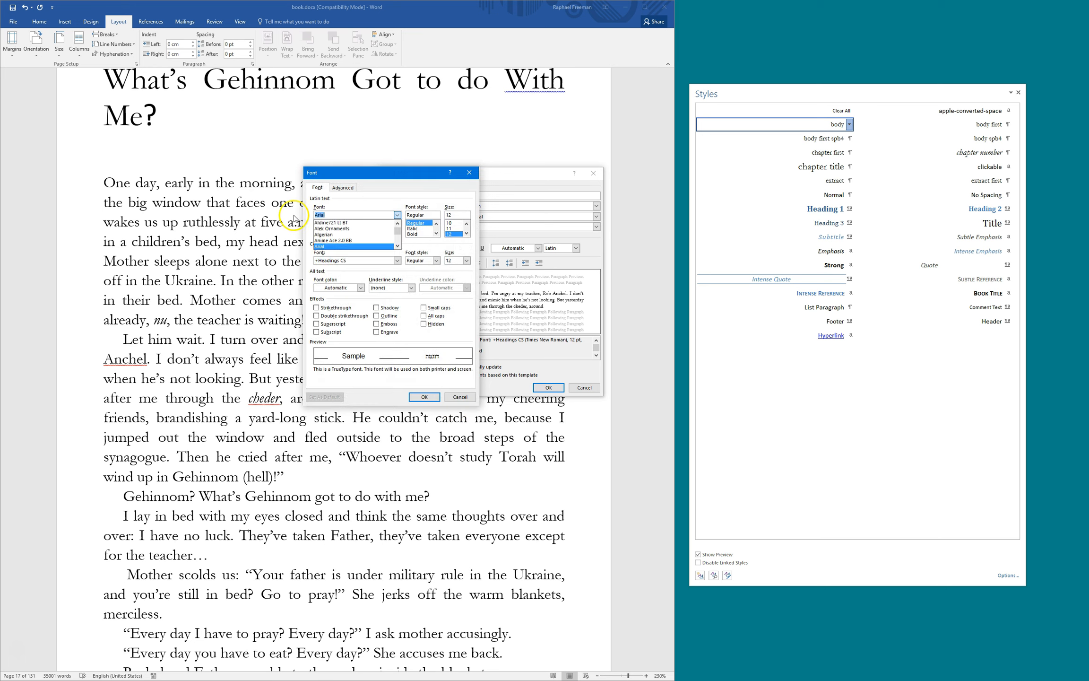
{"action": "key", "text": "Tab"}
{"action": "left_click", "coordinate": [466, 232]}
{"action": "left_click", "coordinate": [449, 228]}
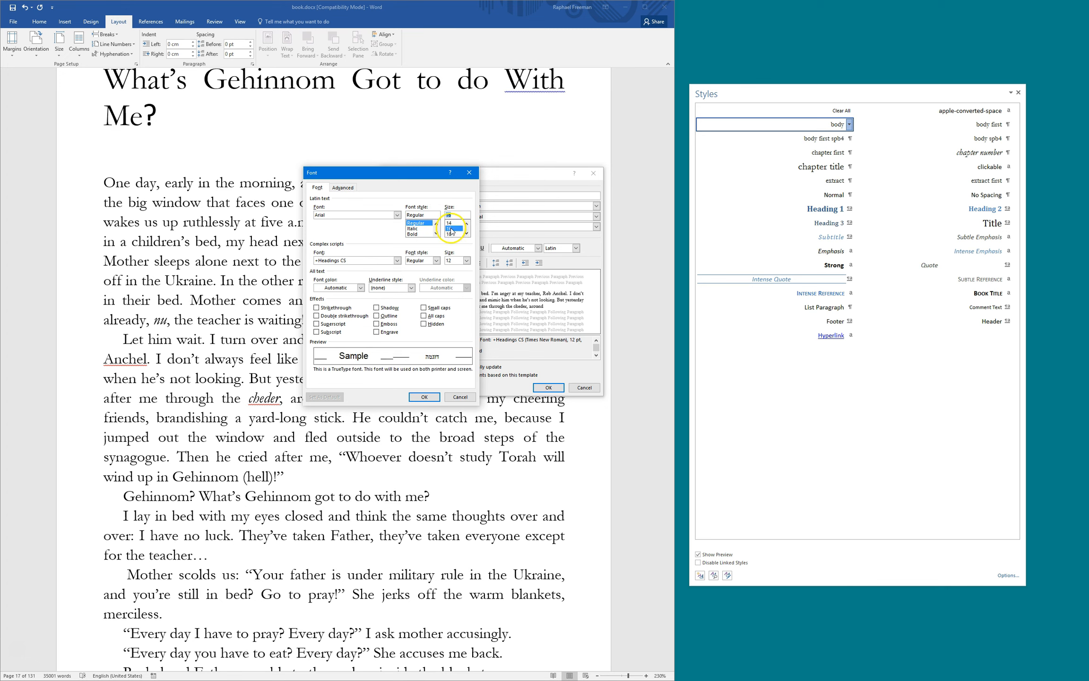
{"action": "left_click", "coordinate": [424, 397]}
Set the body style's line spacing to Double and save the modified style
{"action": "left_click", "coordinate": [409, 389]}
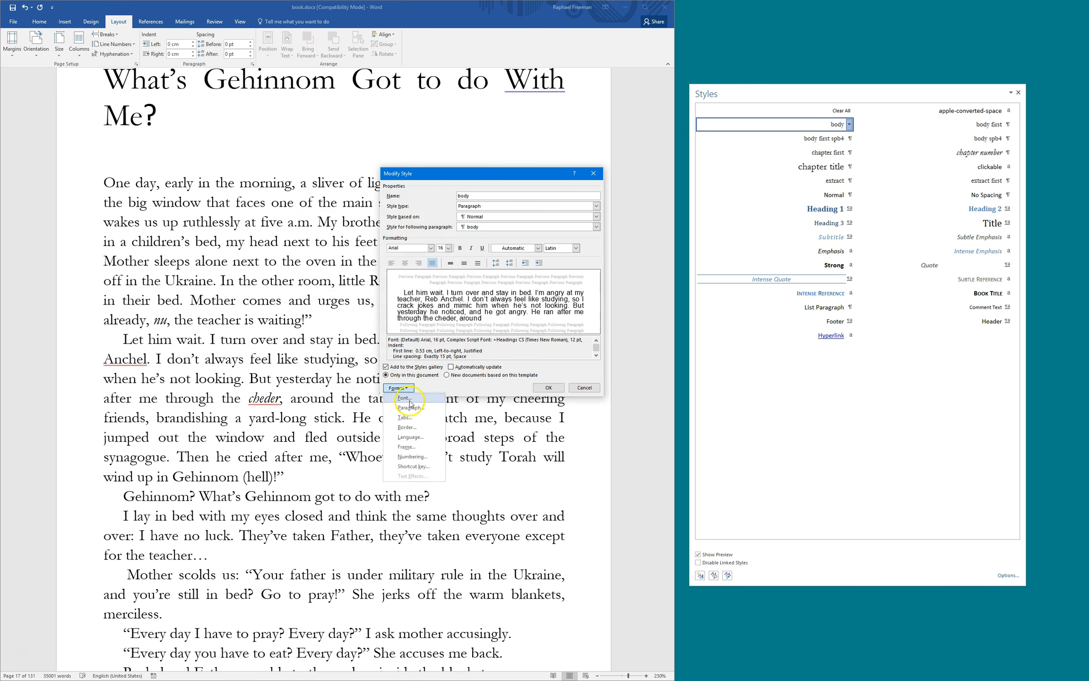
{"action": "left_click", "coordinate": [410, 408]}
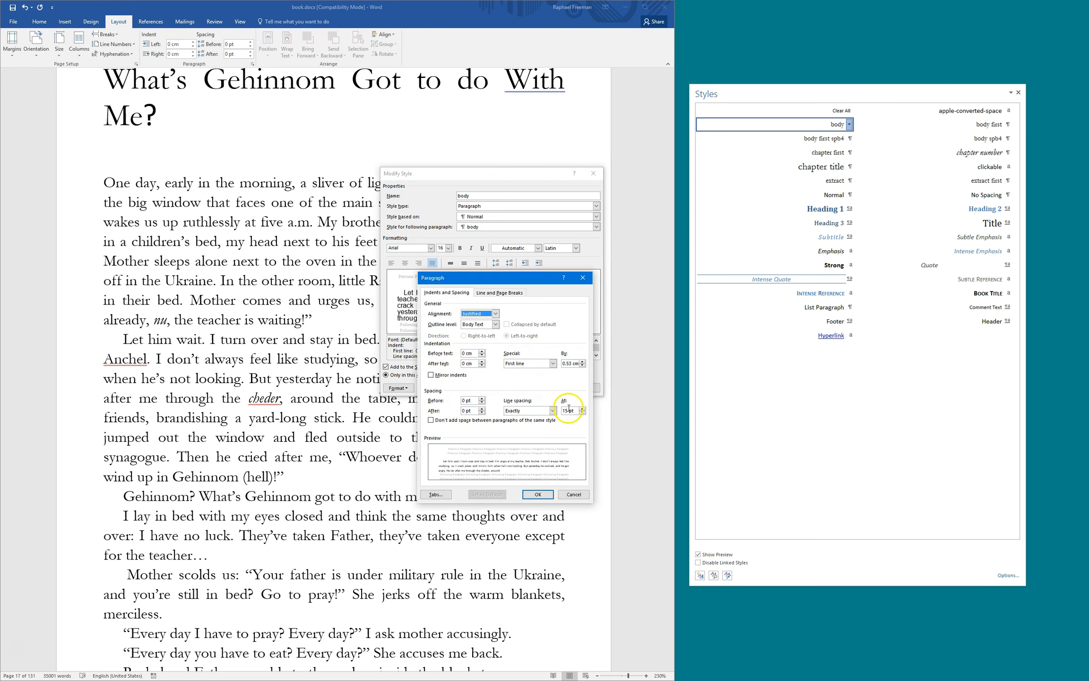
{"action": "left_click", "coordinate": [553, 411]}
{"action": "left_click", "coordinate": [514, 429]}
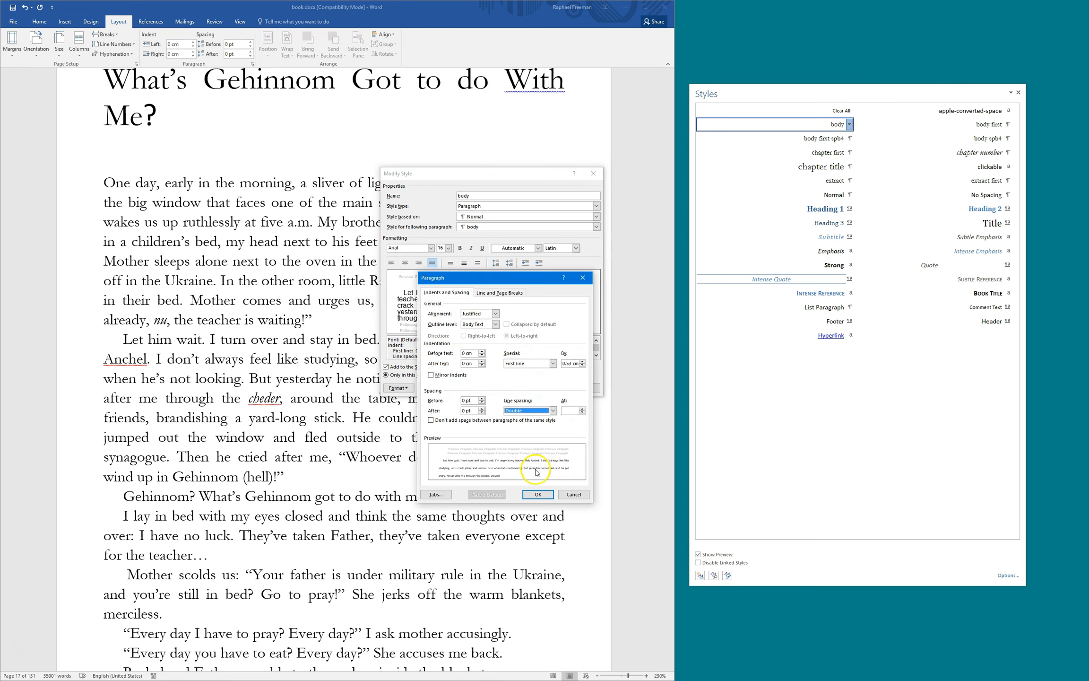
{"action": "left_click", "coordinate": [537, 494]}
{"action": "left_click", "coordinate": [549, 388]}
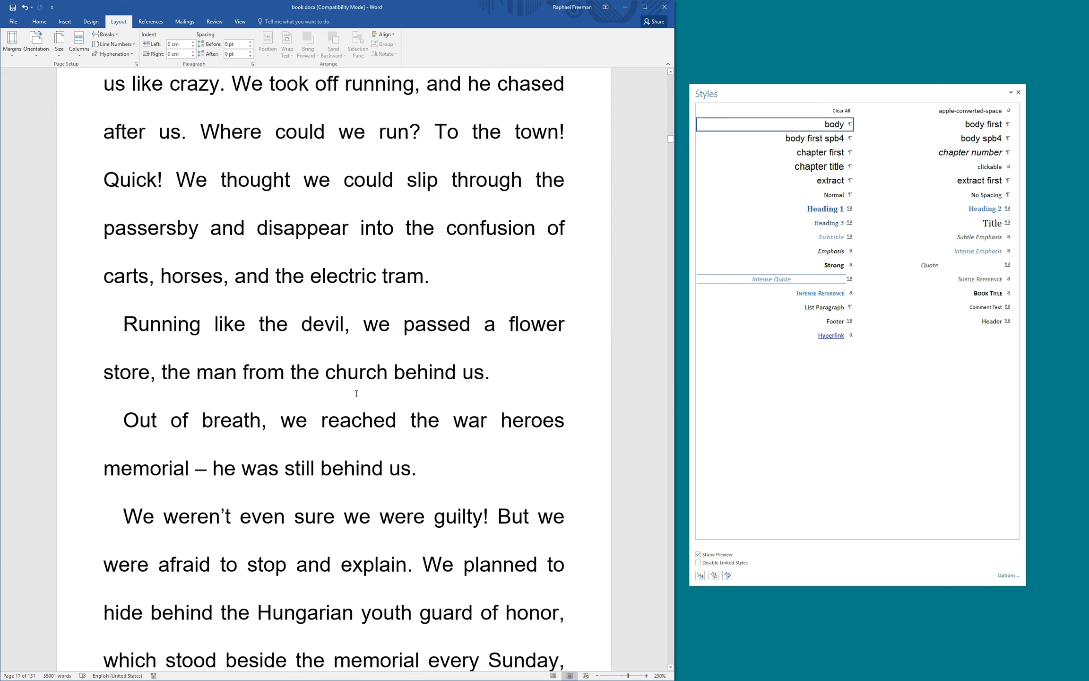
Modify the body style's font to Garamond 11 pt
{"action": "left_click", "coordinate": [352, 323]}
{"action": "left_click_drag", "start_coordinate": [768, 92], "coordinate": [263, 137]}
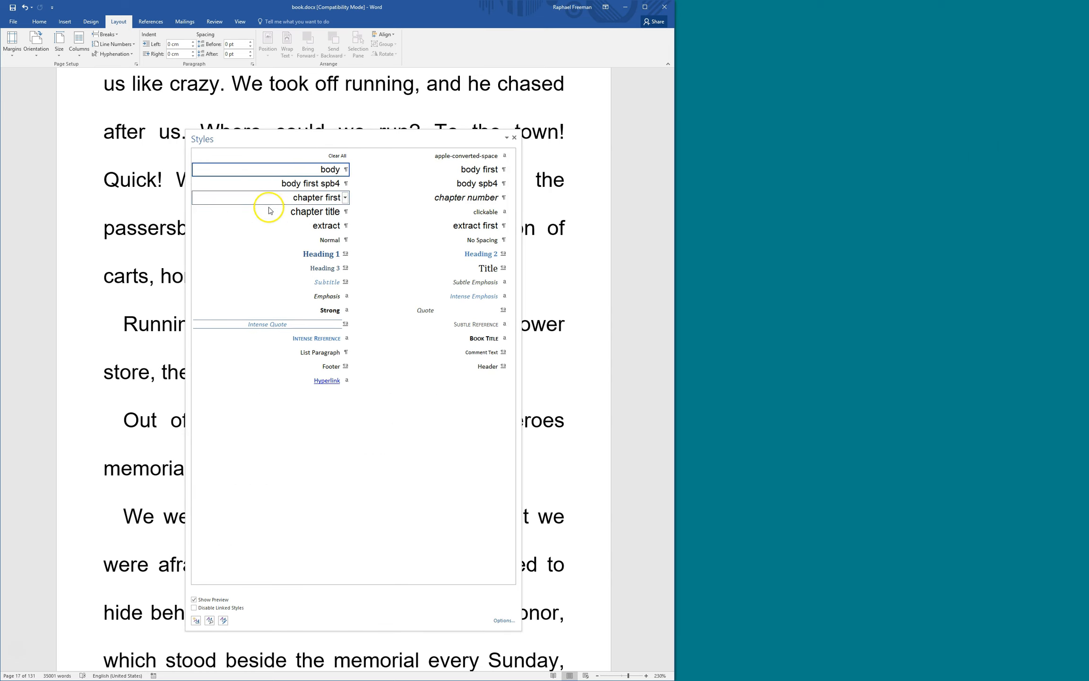
{"action": "mouse_move", "coordinate": [274, 175]}
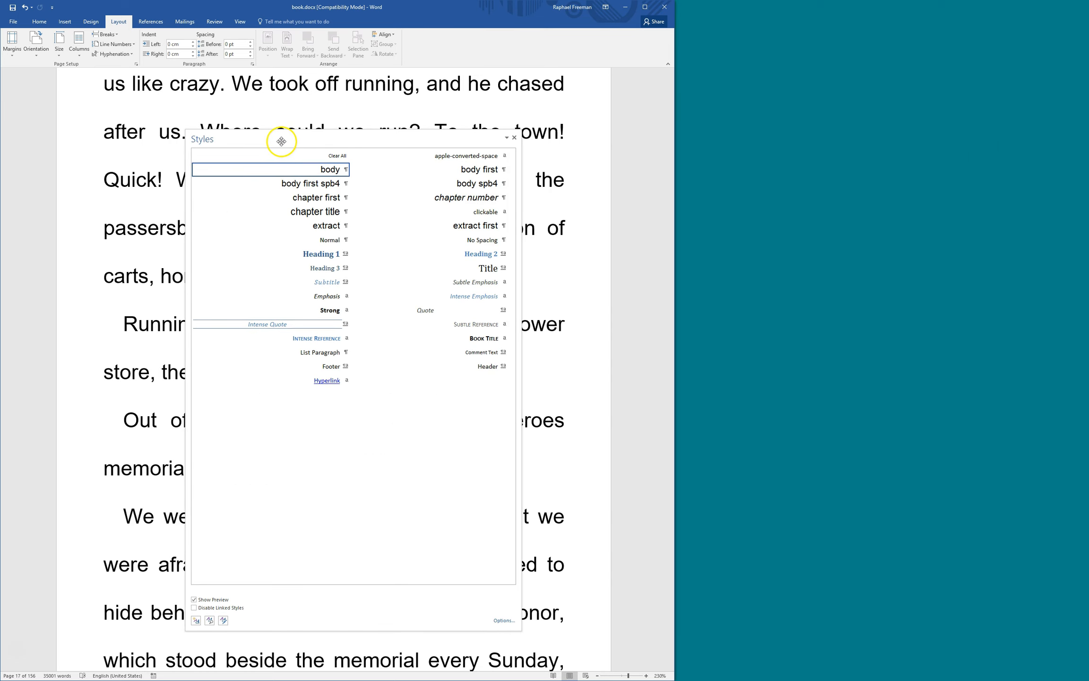
{"action": "right_click", "coordinate": [302, 170]}
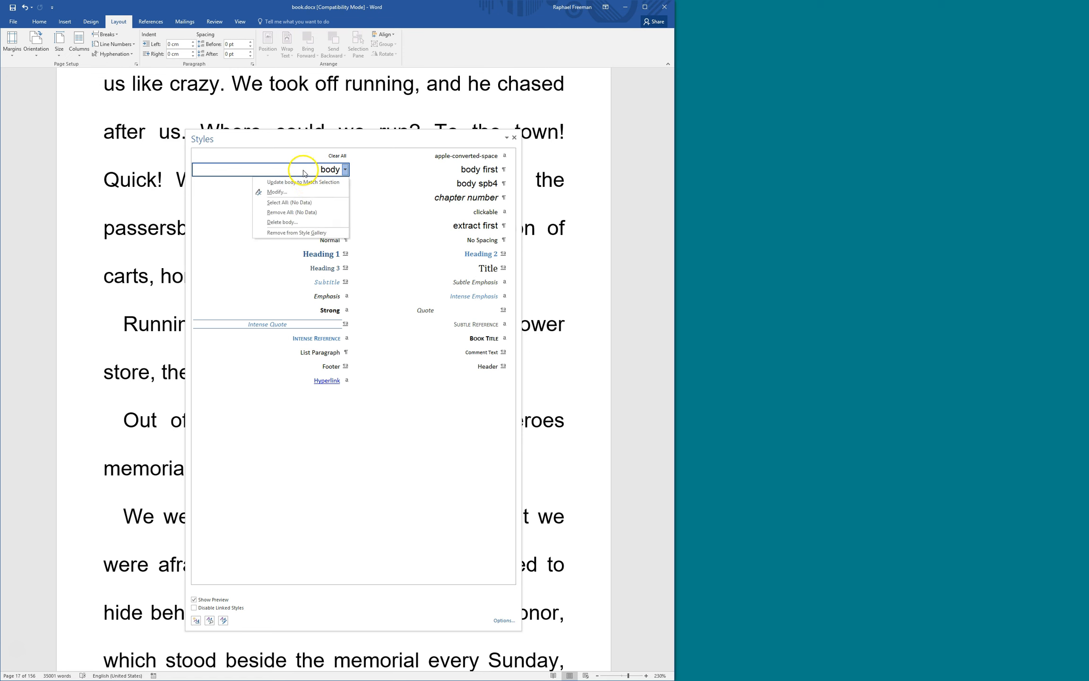
{"action": "left_click", "coordinate": [306, 196]}
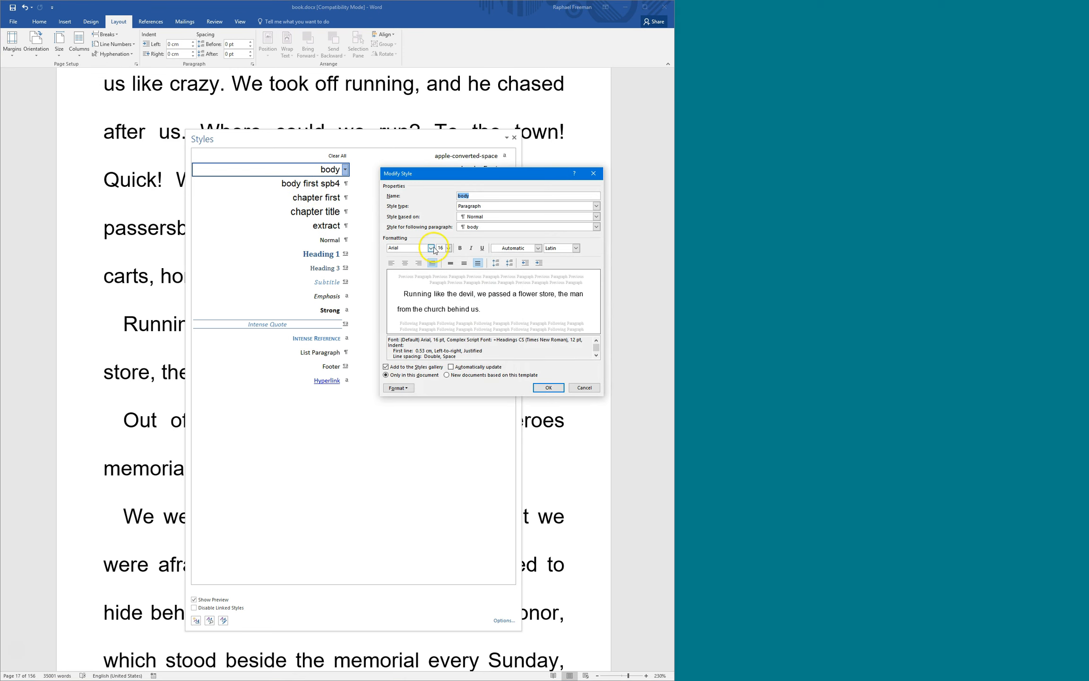
{"action": "left_click", "coordinate": [423, 248]}
{"action": "type", "text": "Garamond"}
{"action": "key", "text": "Tab"}
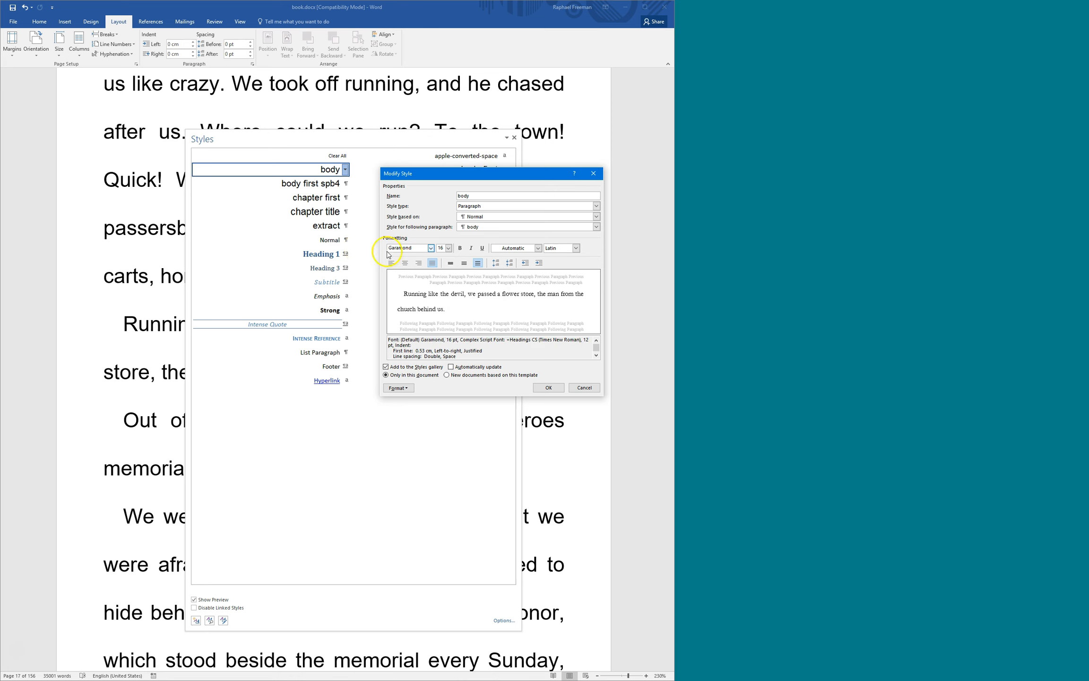
{"action": "left_click", "coordinate": [447, 249]}
{"action": "left_click", "coordinate": [444, 275]}
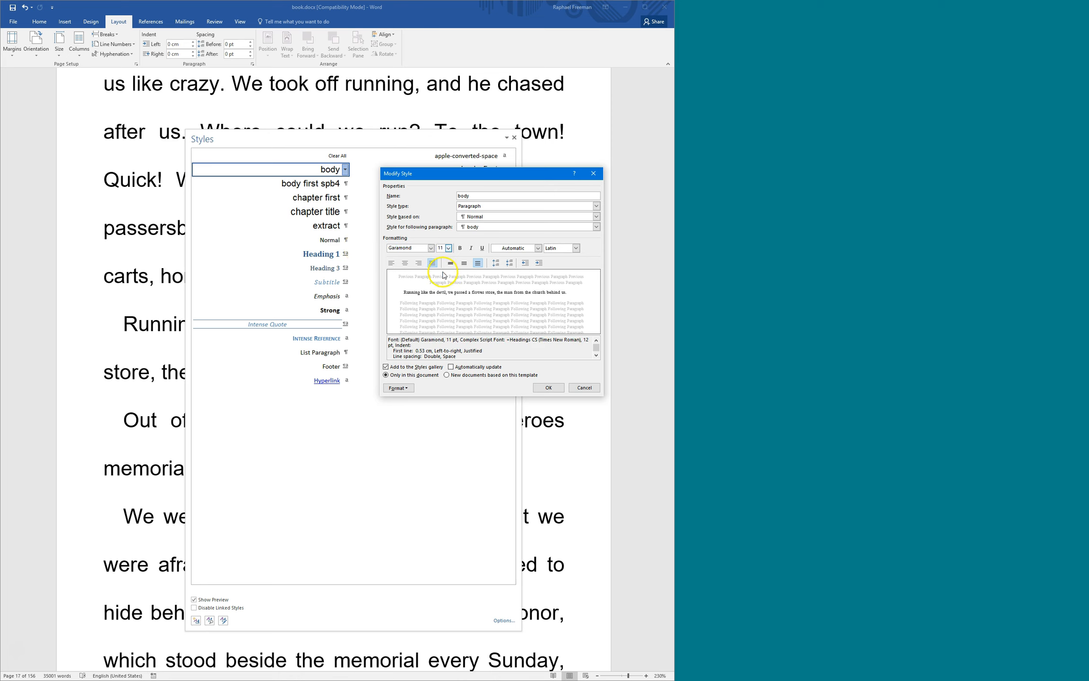
Give the body style exactly 14 pt line spacing and save the change
{"action": "left_click", "coordinate": [398, 388]}
{"action": "left_click", "coordinate": [408, 408]}
{"action": "left_click", "coordinate": [546, 411]}
{"action": "left_click", "coordinate": [513, 440]}
{"action": "left_click", "coordinate": [571, 410]}
{"action": "left_click_drag", "start_coordinate": [572, 410], "coordinate": [533, 414]}
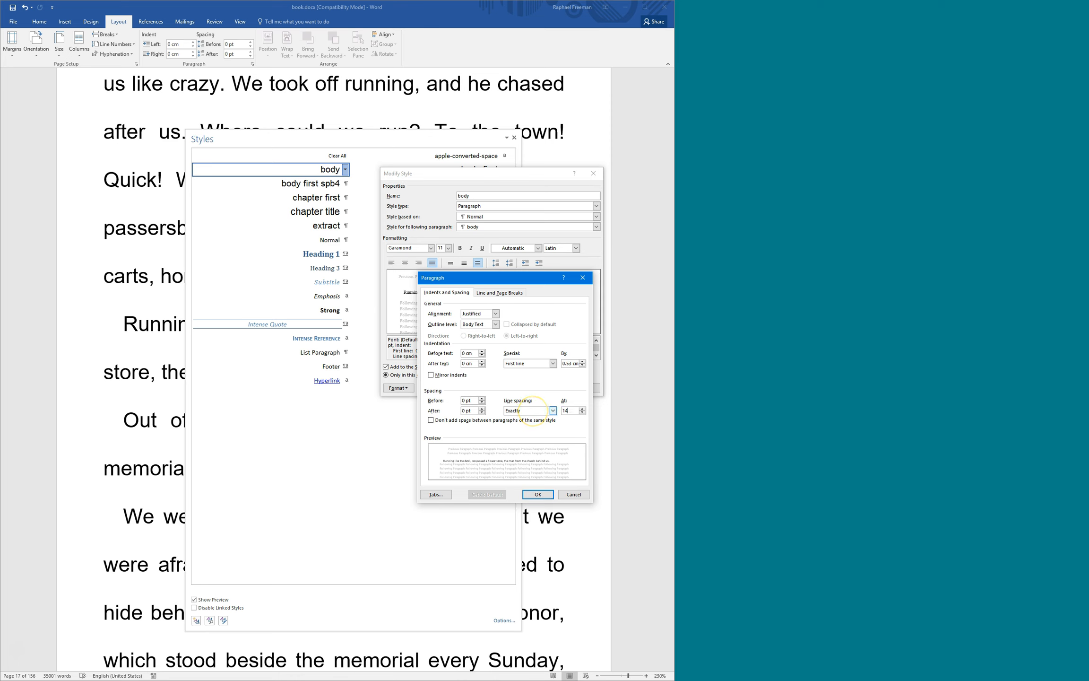
{"action": "left_click", "coordinate": [537, 494]}
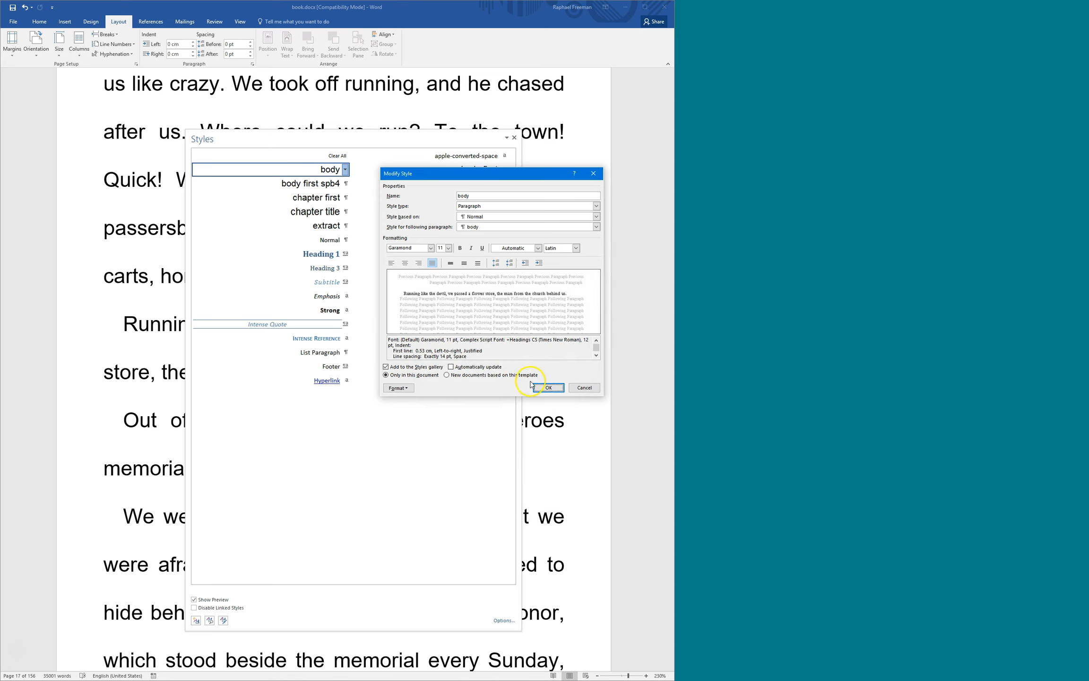
{"action": "left_click", "coordinate": [546, 387]}
{"action": "left_click_drag", "start_coordinate": [313, 138], "coordinate": [838, 86]}
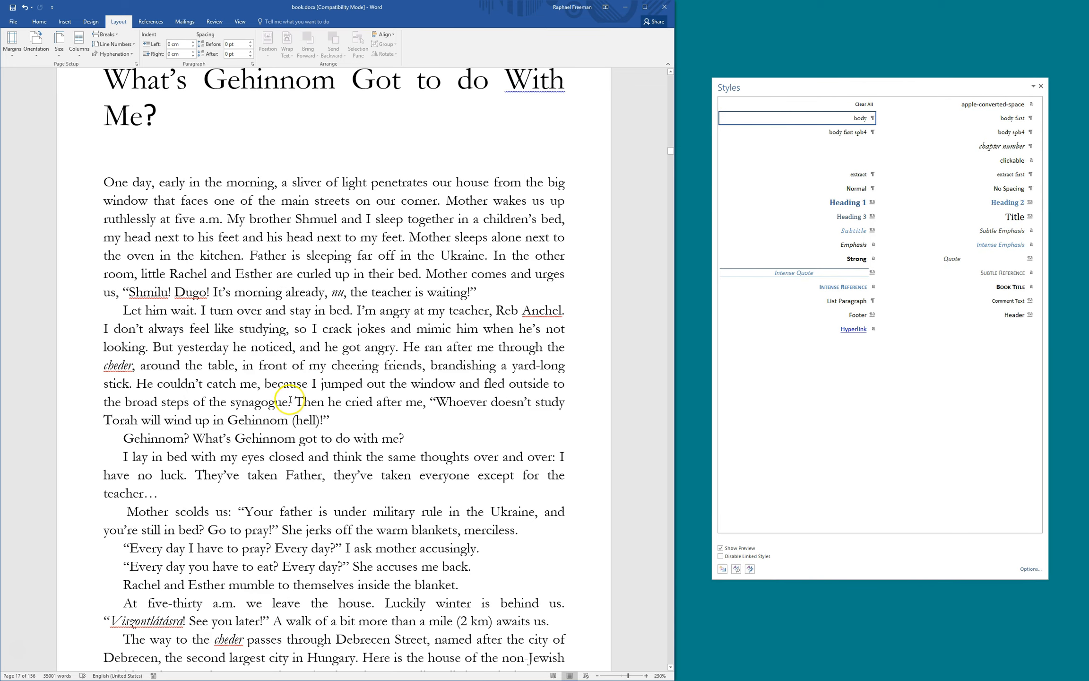
Scroll down to page 18, where Calibri paragraphs follow 'We pass his house.'
{"action": "scroll", "coordinate": [331, 396], "scroll_direction": "down", "scroll_amount": 5}
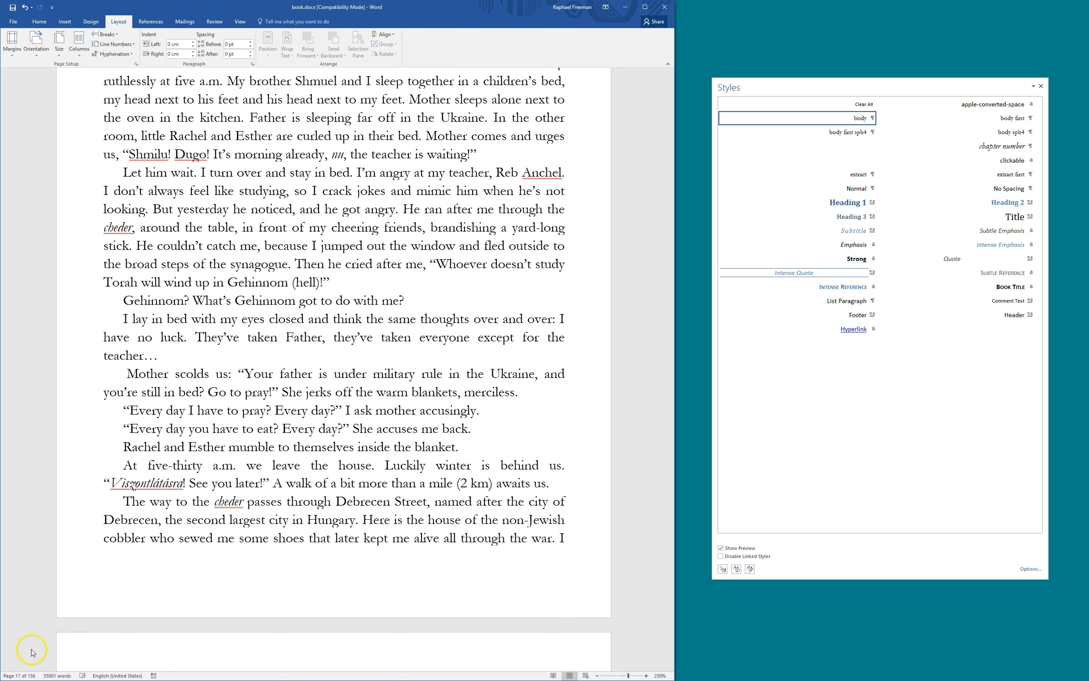
{"action": "left_click", "coordinate": [194, 465]}
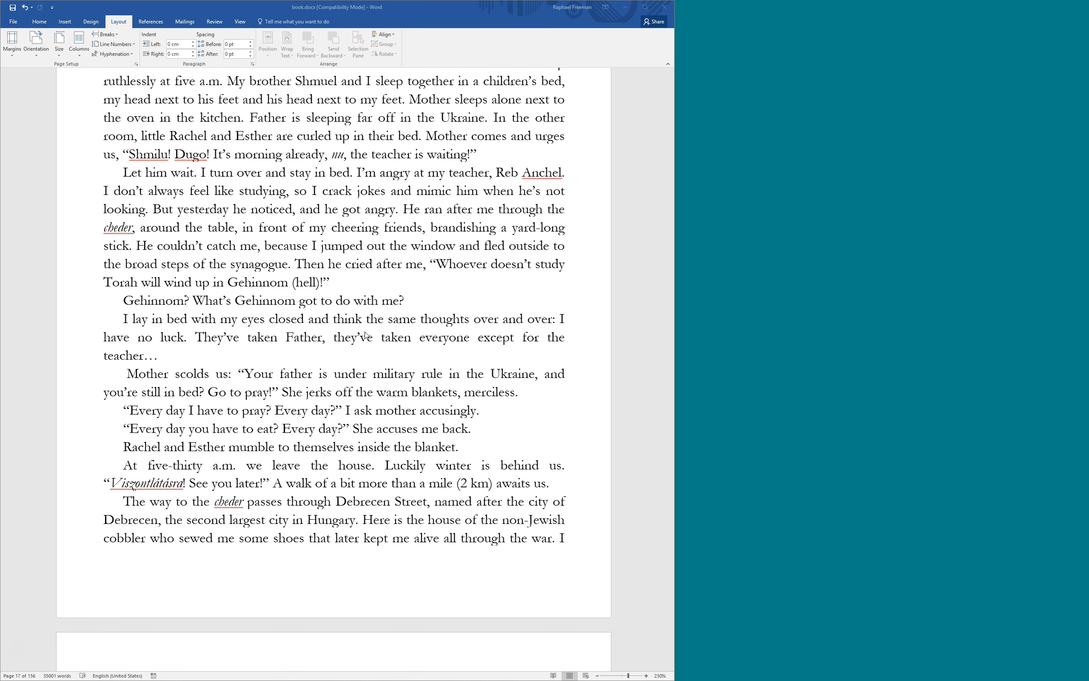
{"action": "left_click", "coordinate": [454, 412]}
{"action": "scroll", "coordinate": [455, 410], "scroll_direction": "down", "scroll_amount": 2}
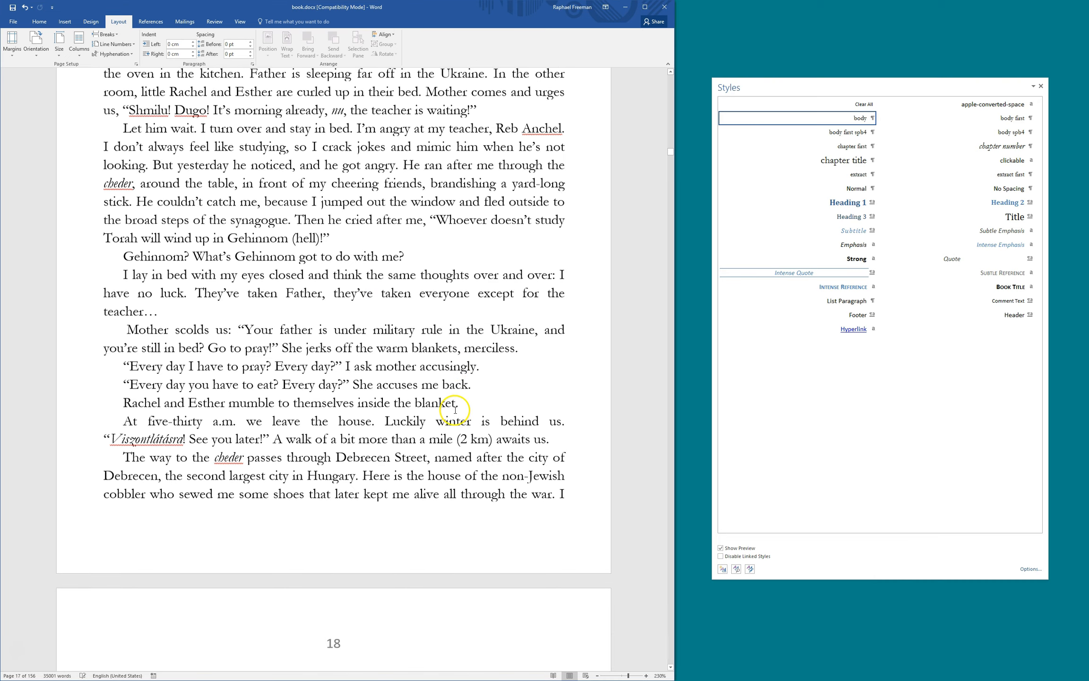
{"action": "scroll", "coordinate": [422, 374], "scroll_direction": "down", "scroll_amount": 1}
{"action": "scroll", "coordinate": [422, 374], "scroll_direction": "down", "scroll_amount": 2}
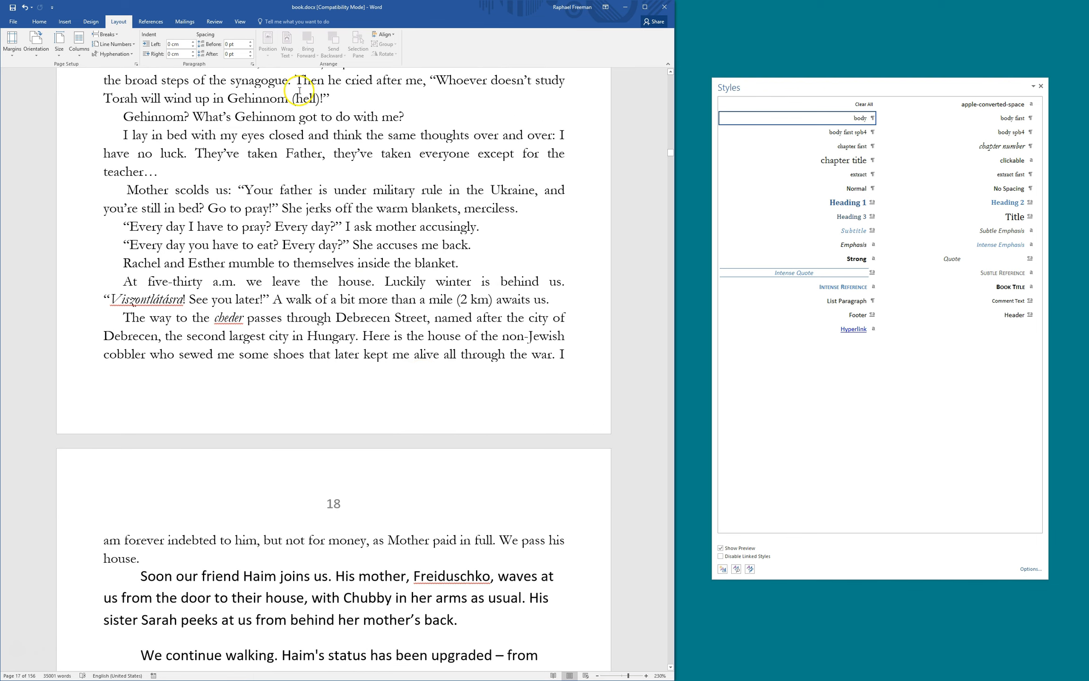
{"action": "scroll", "coordinate": [351, 288], "scroll_direction": "down", "scroll_amount": 3}
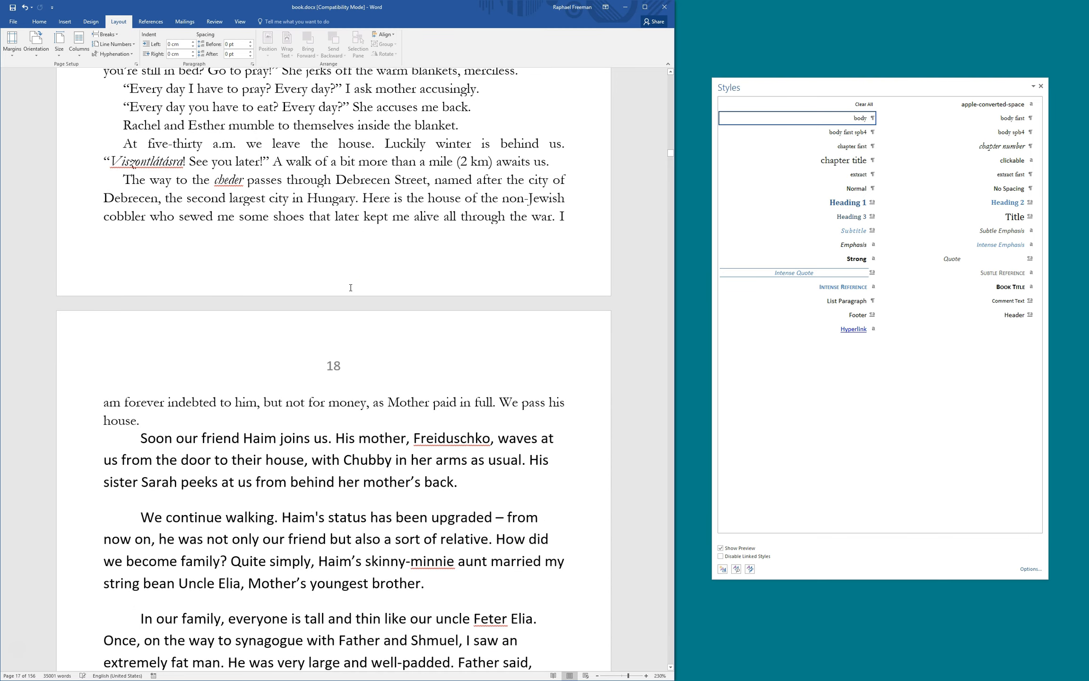
{"action": "scroll", "coordinate": [350, 287], "scroll_direction": "down", "scroll_amount": 2}
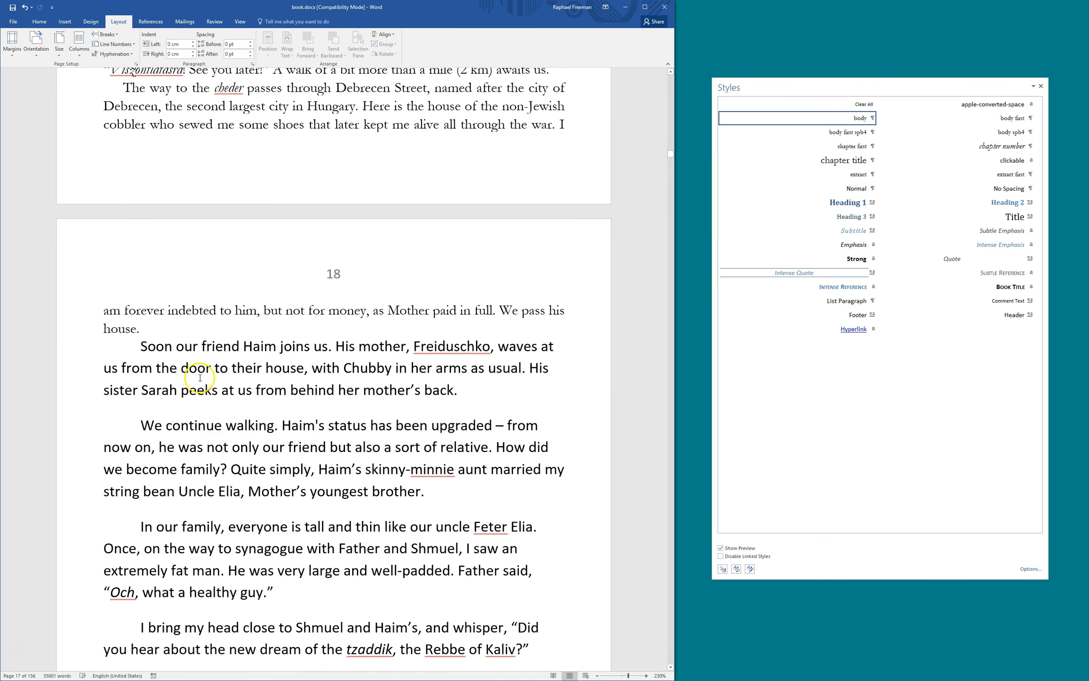